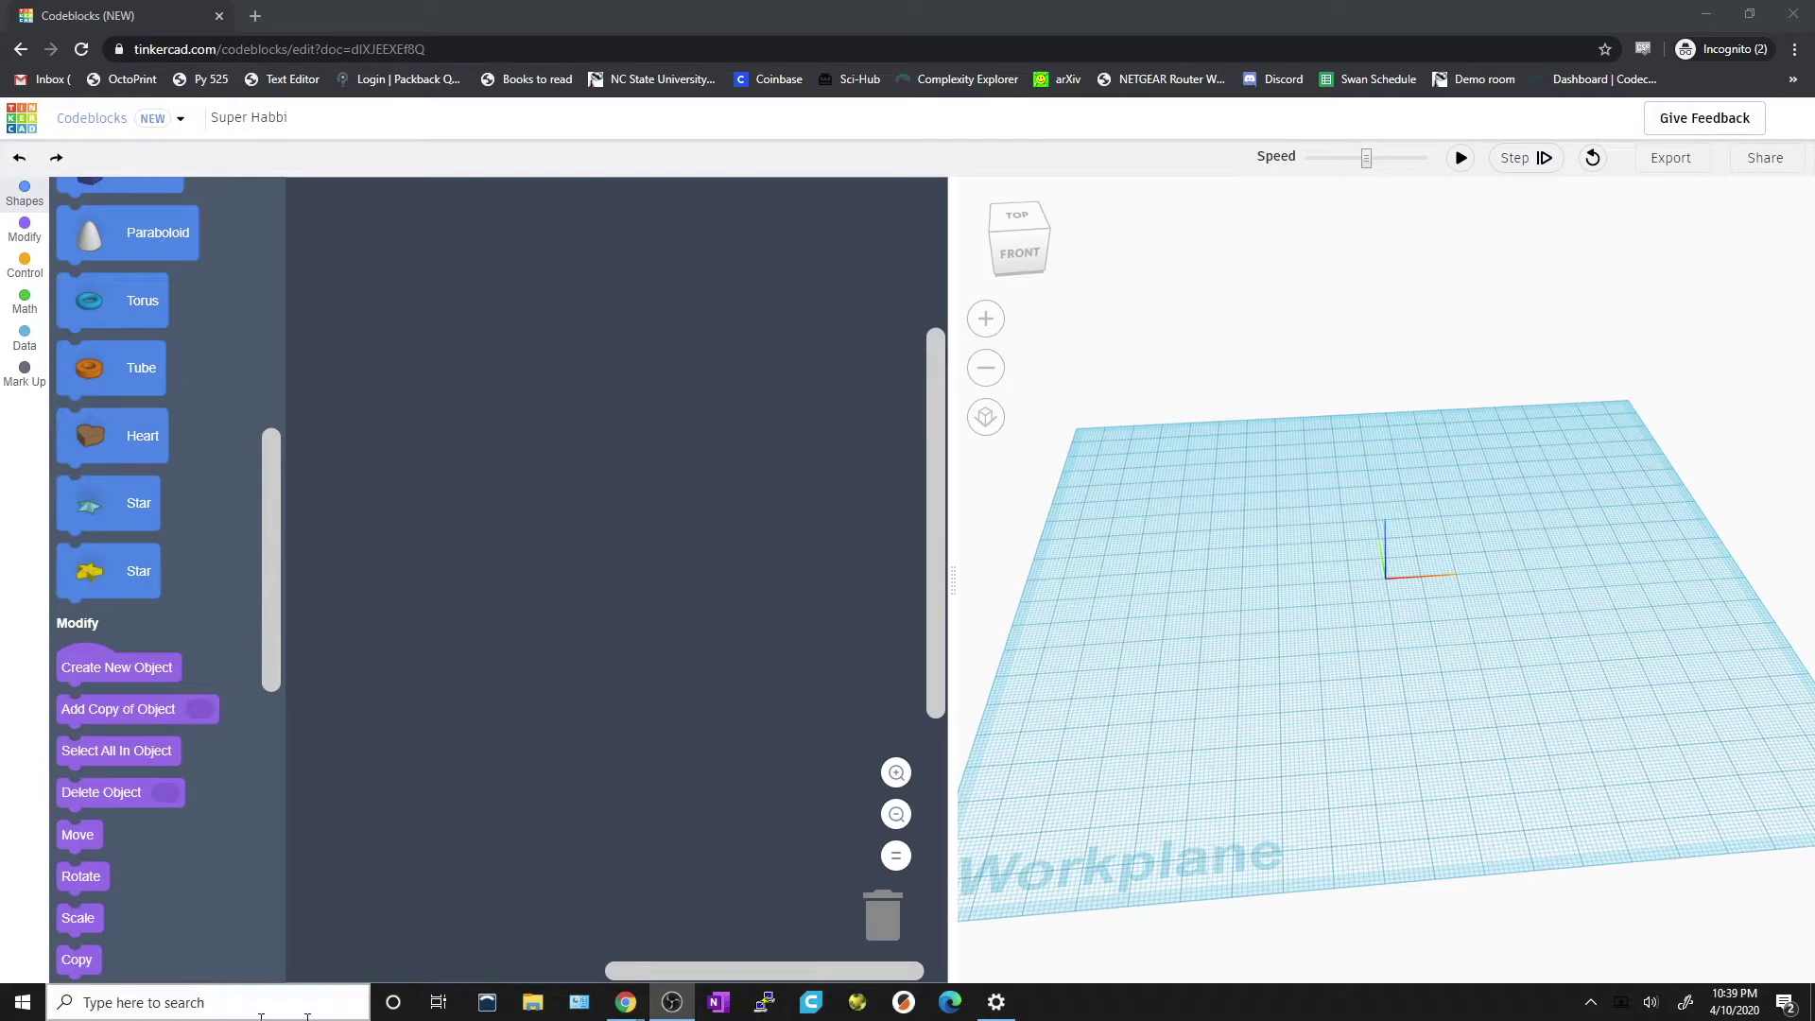
# Add a Box block to the code and run it to build the red box.
pyautogui.scroll(3, 836, 742)
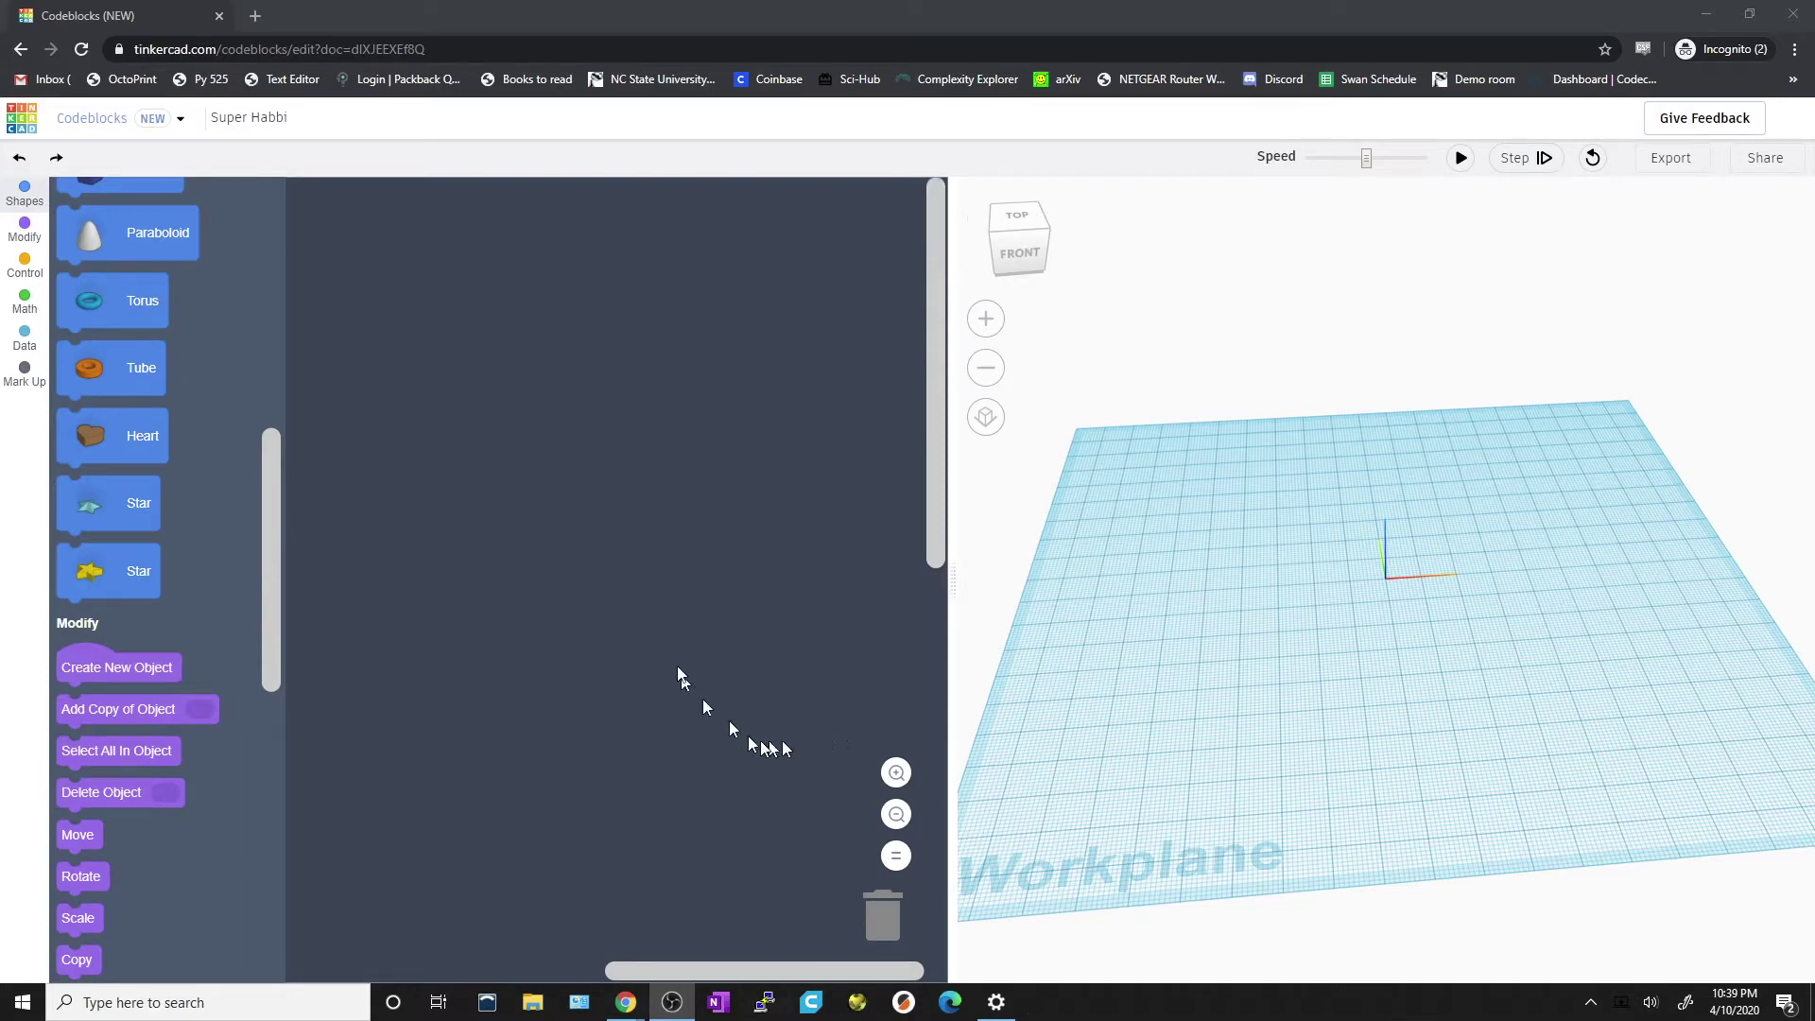
pyautogui.scroll(10, 242, 639)
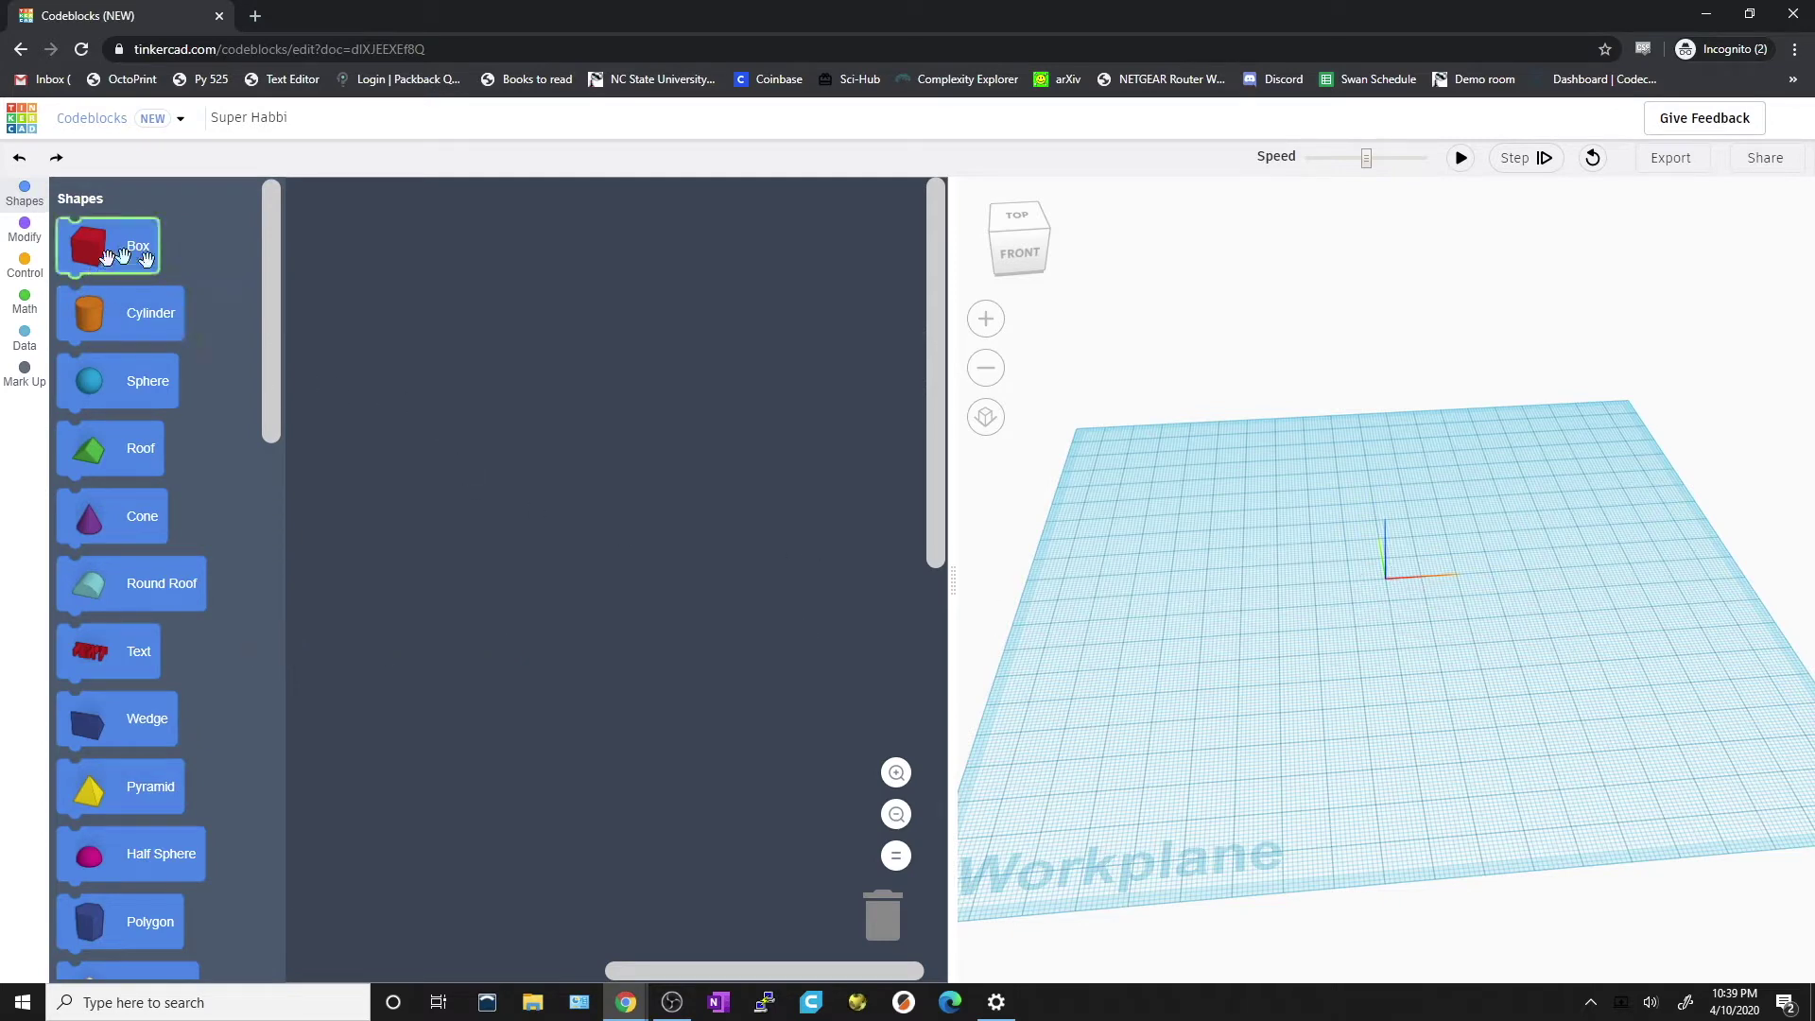
pyautogui.moveTo(103, 257); pyautogui.dragTo(586, 486)
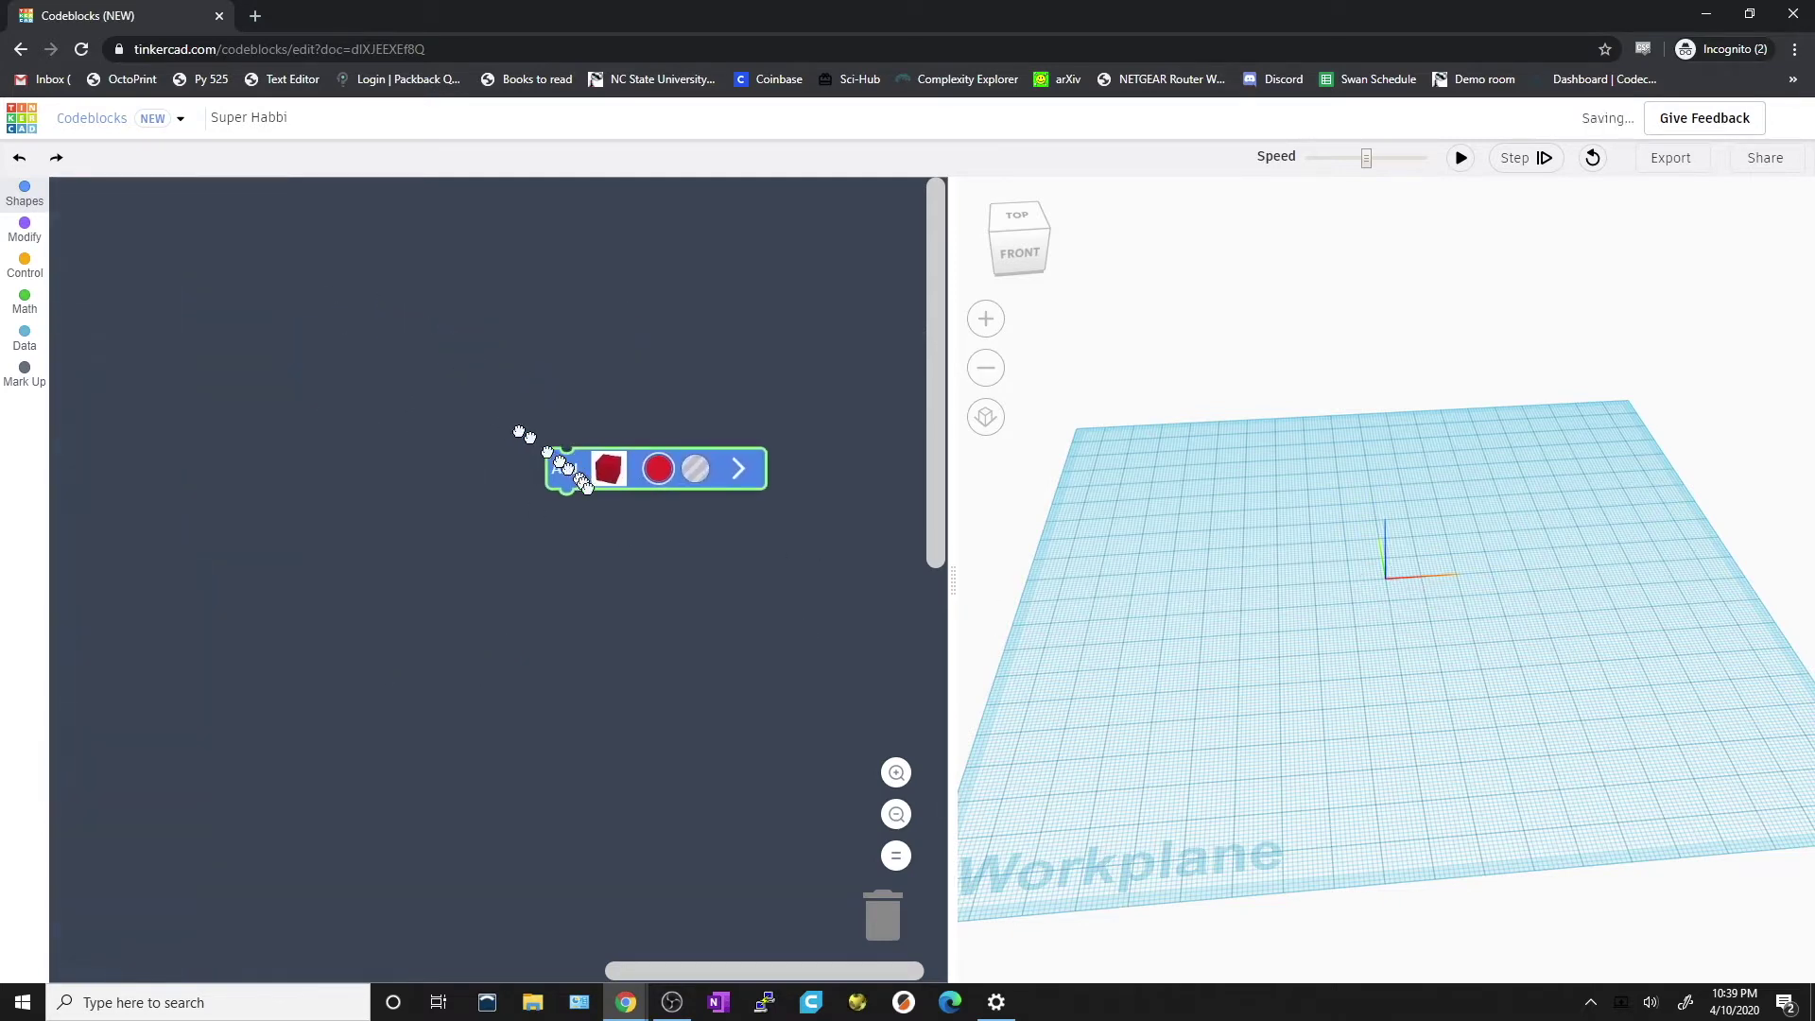
pyautogui.click(1461, 158)
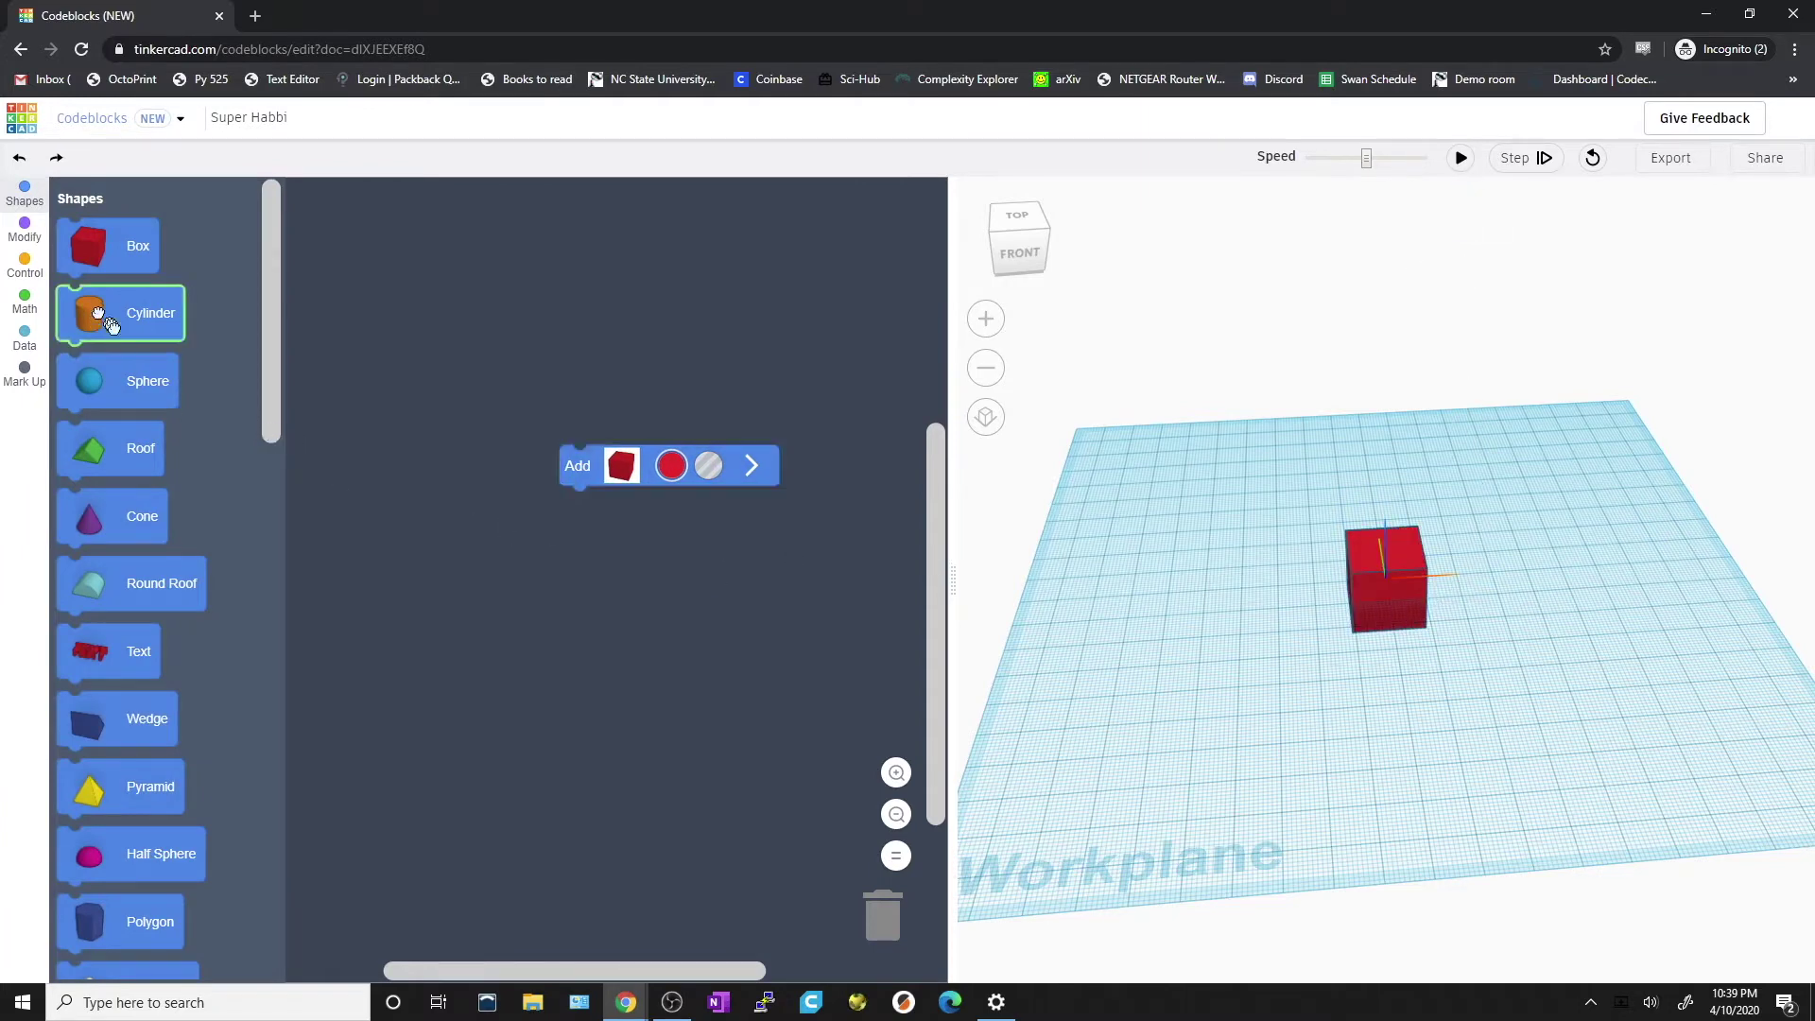
# Add a Cylinder block below the box and run the code to show both shapes.
pyautogui.moveTo(110, 321); pyautogui.dragTo(470, 591)
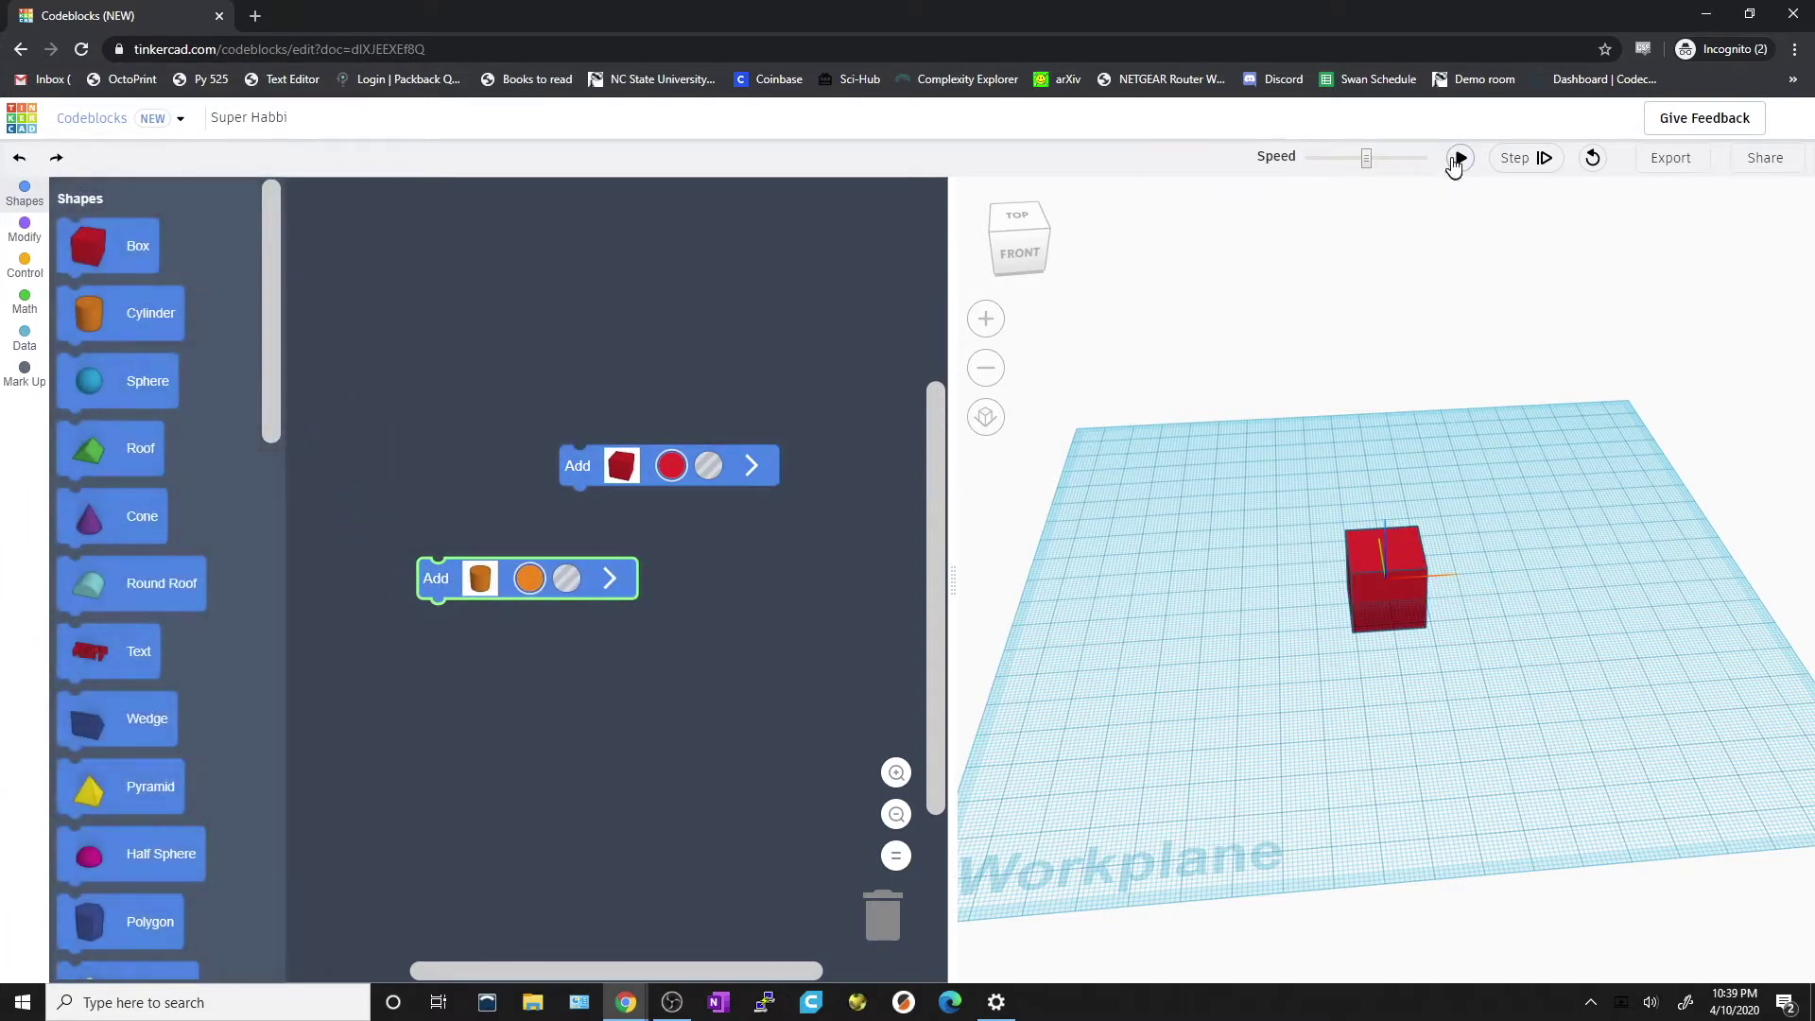
pyautogui.click(1456, 161)
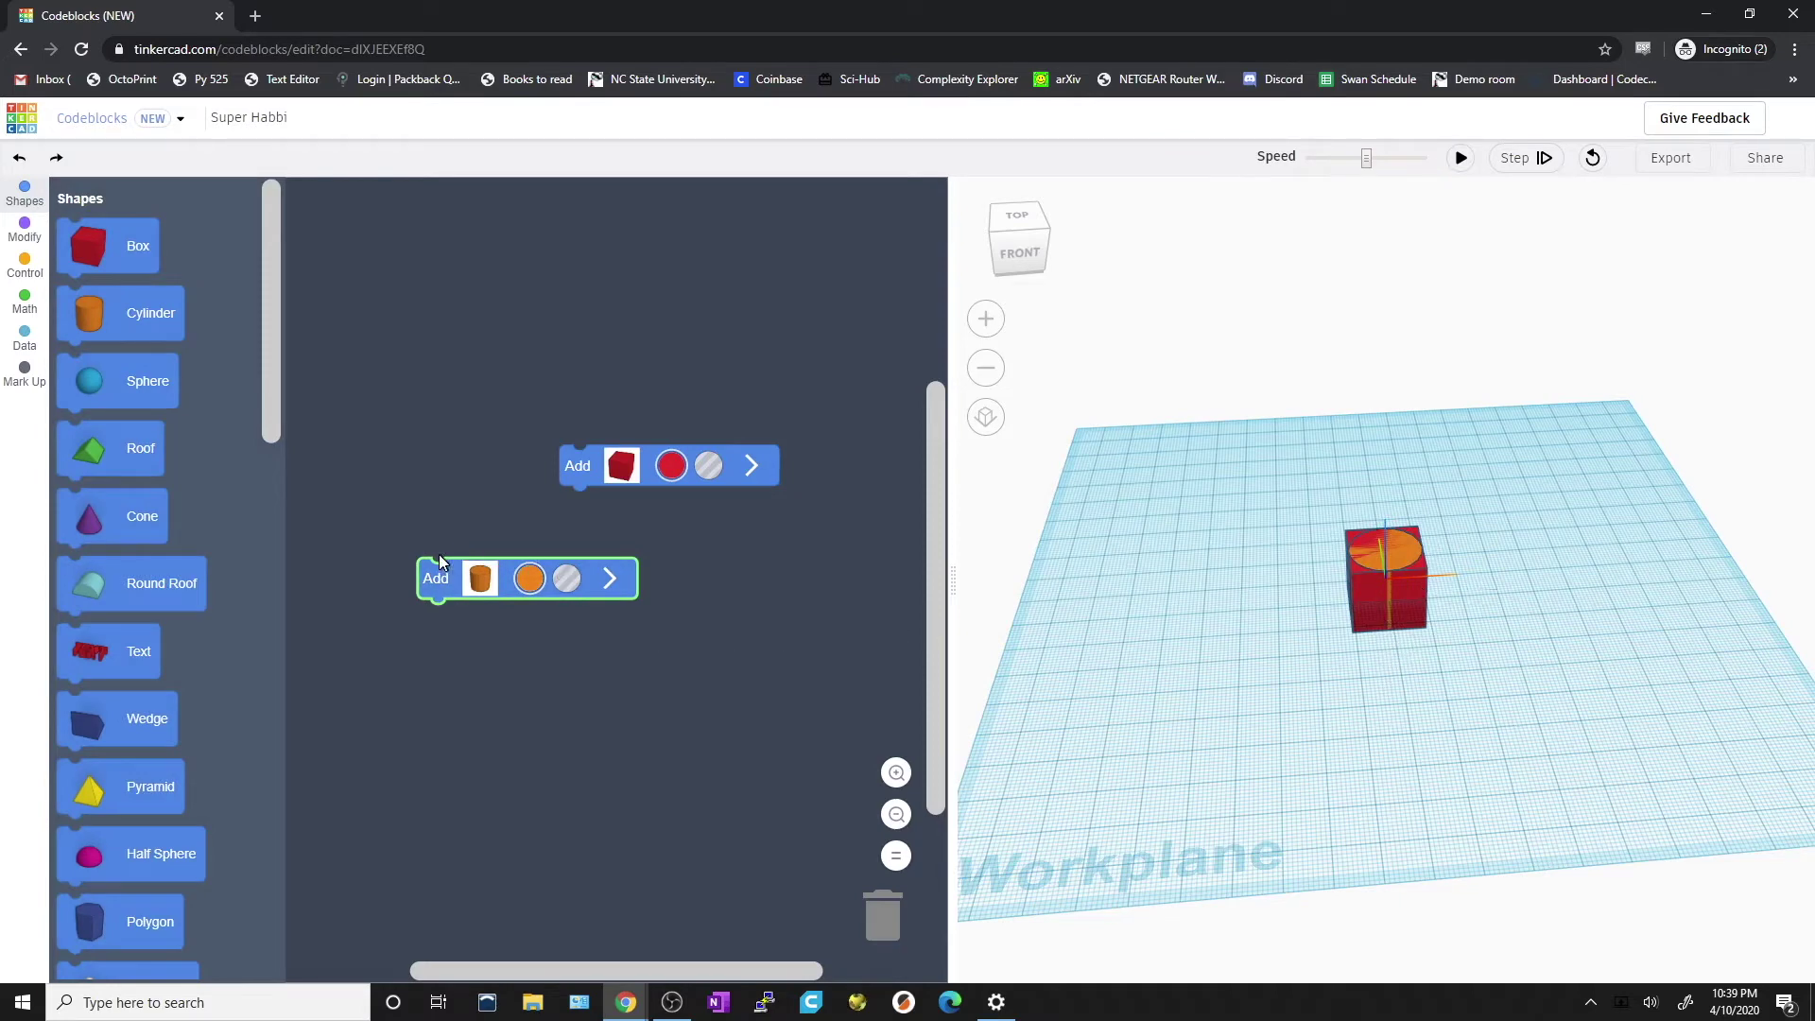
pyautogui.scroll(-9, 132, 515)
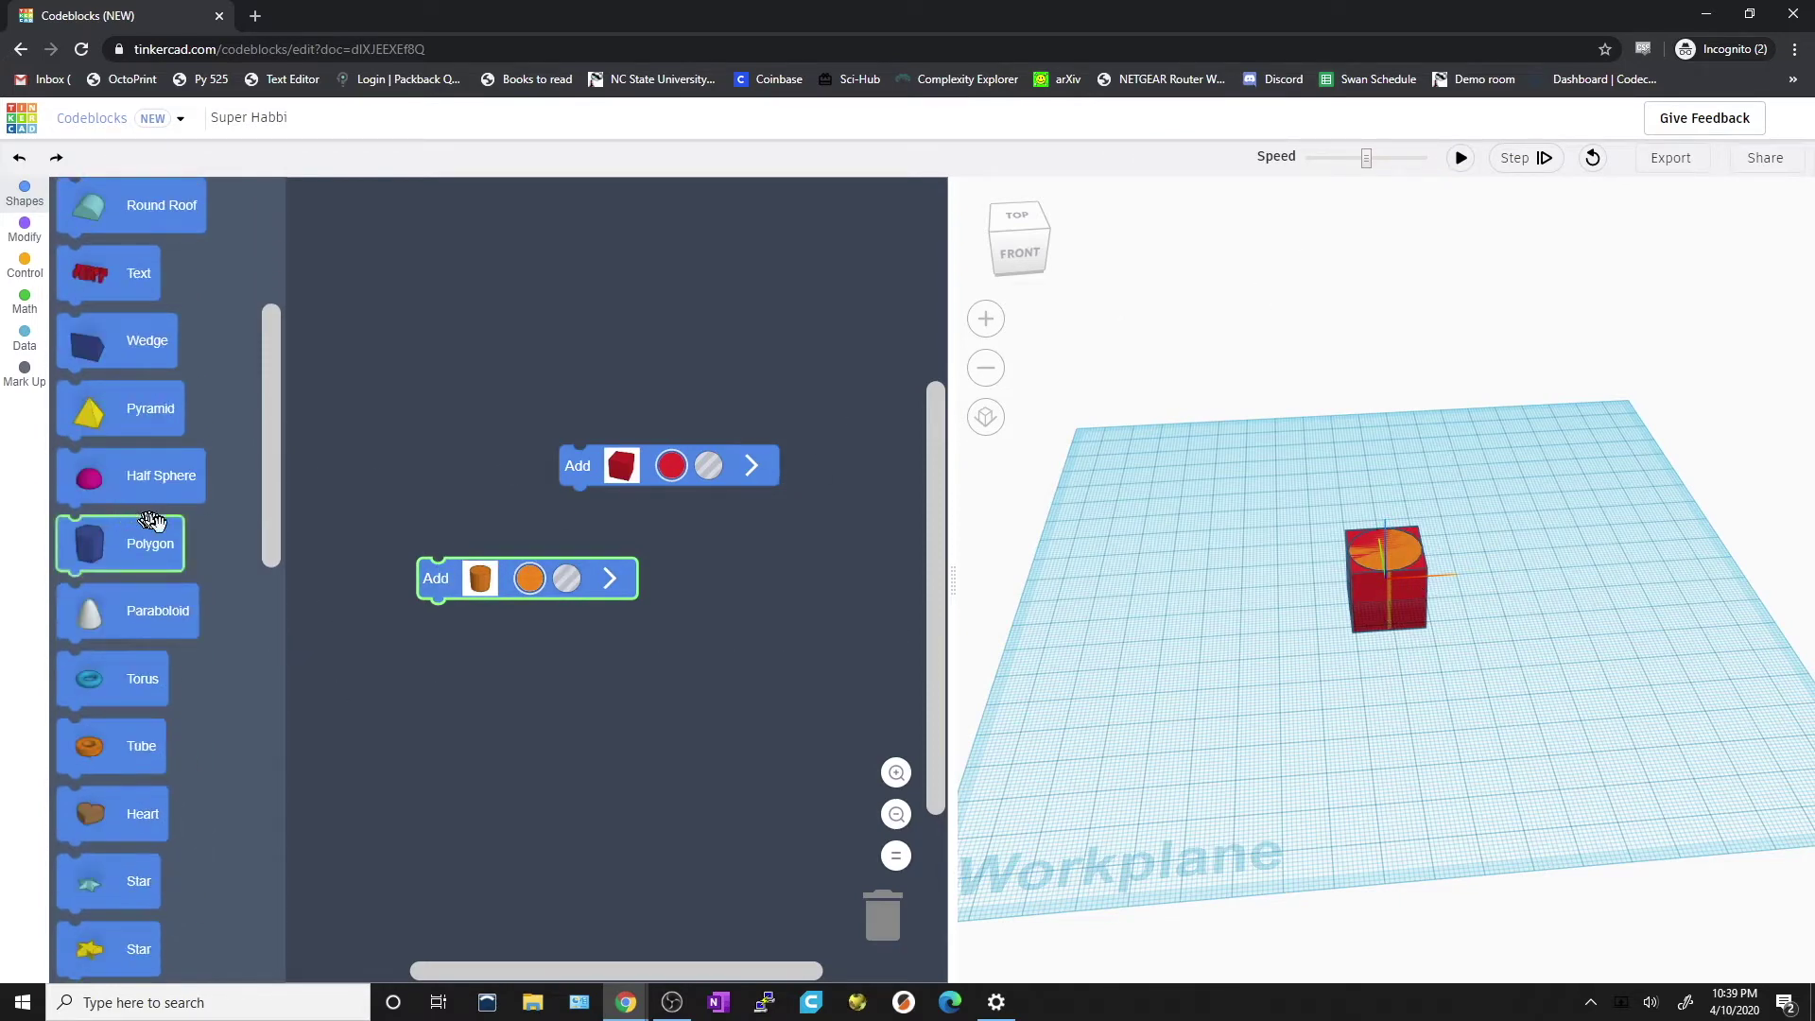
pyautogui.scroll(6, 199, 456)
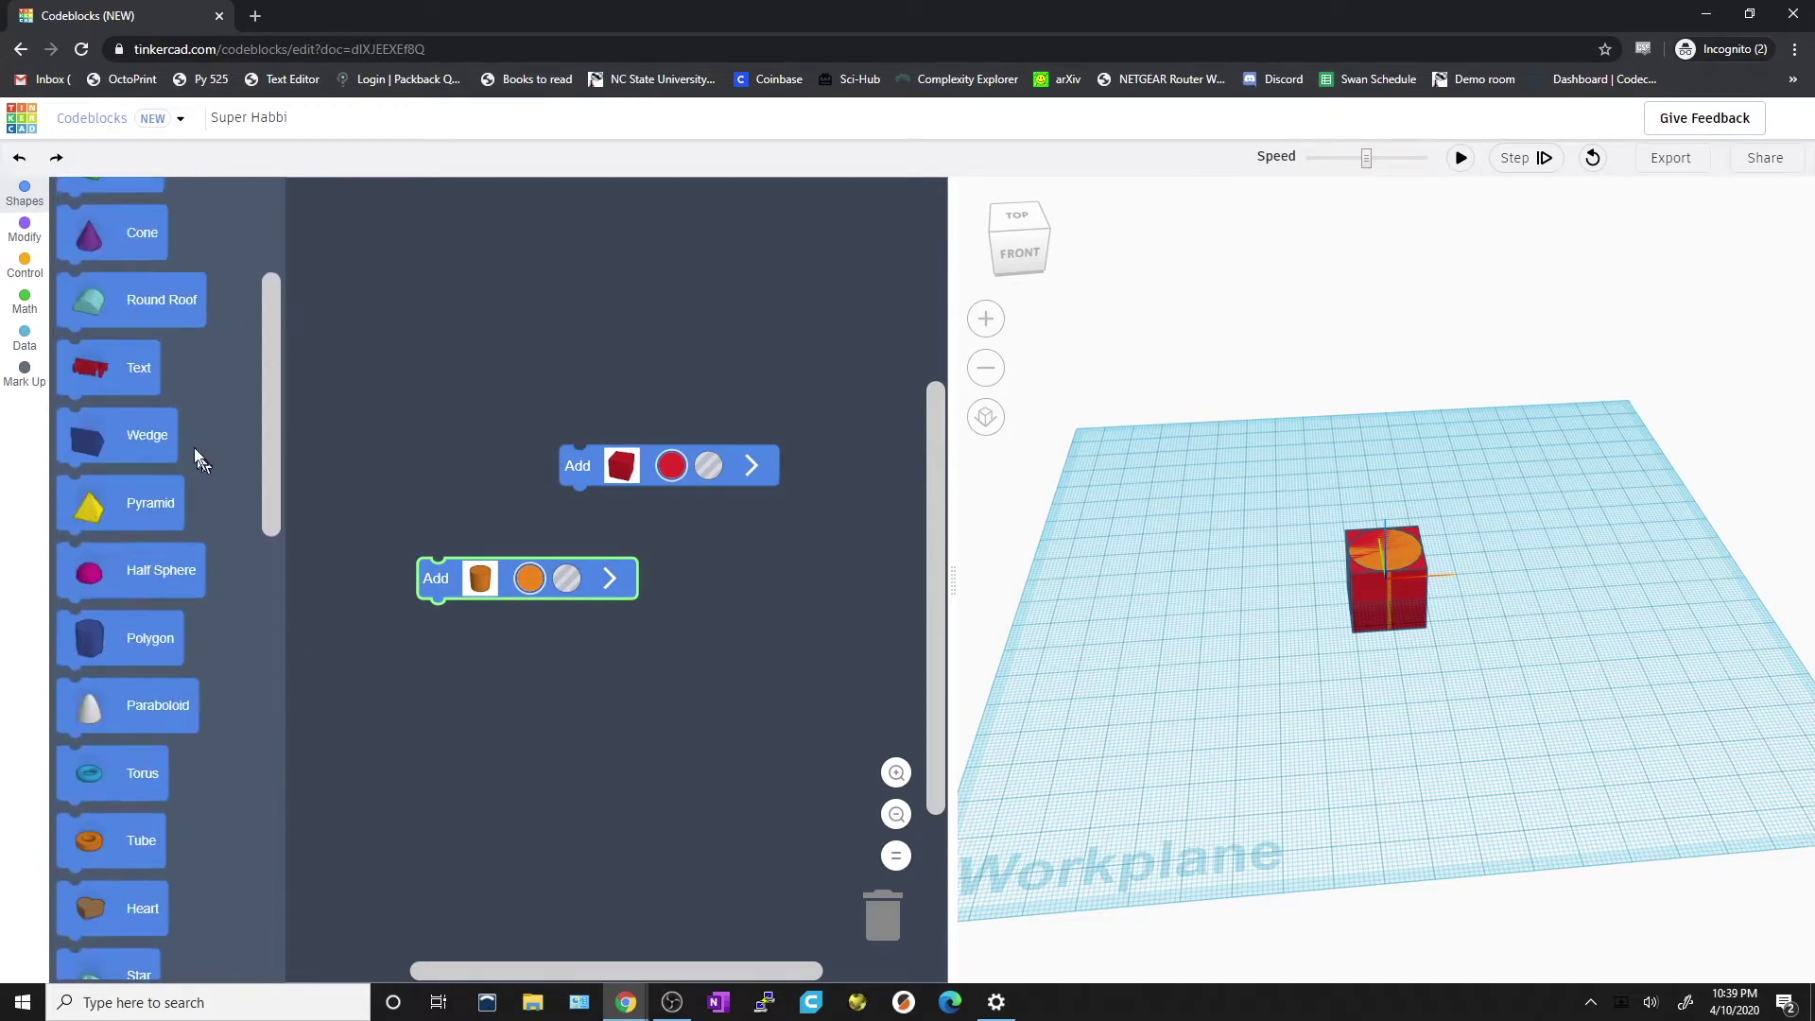
pyautogui.scroll(-8, 200, 465)
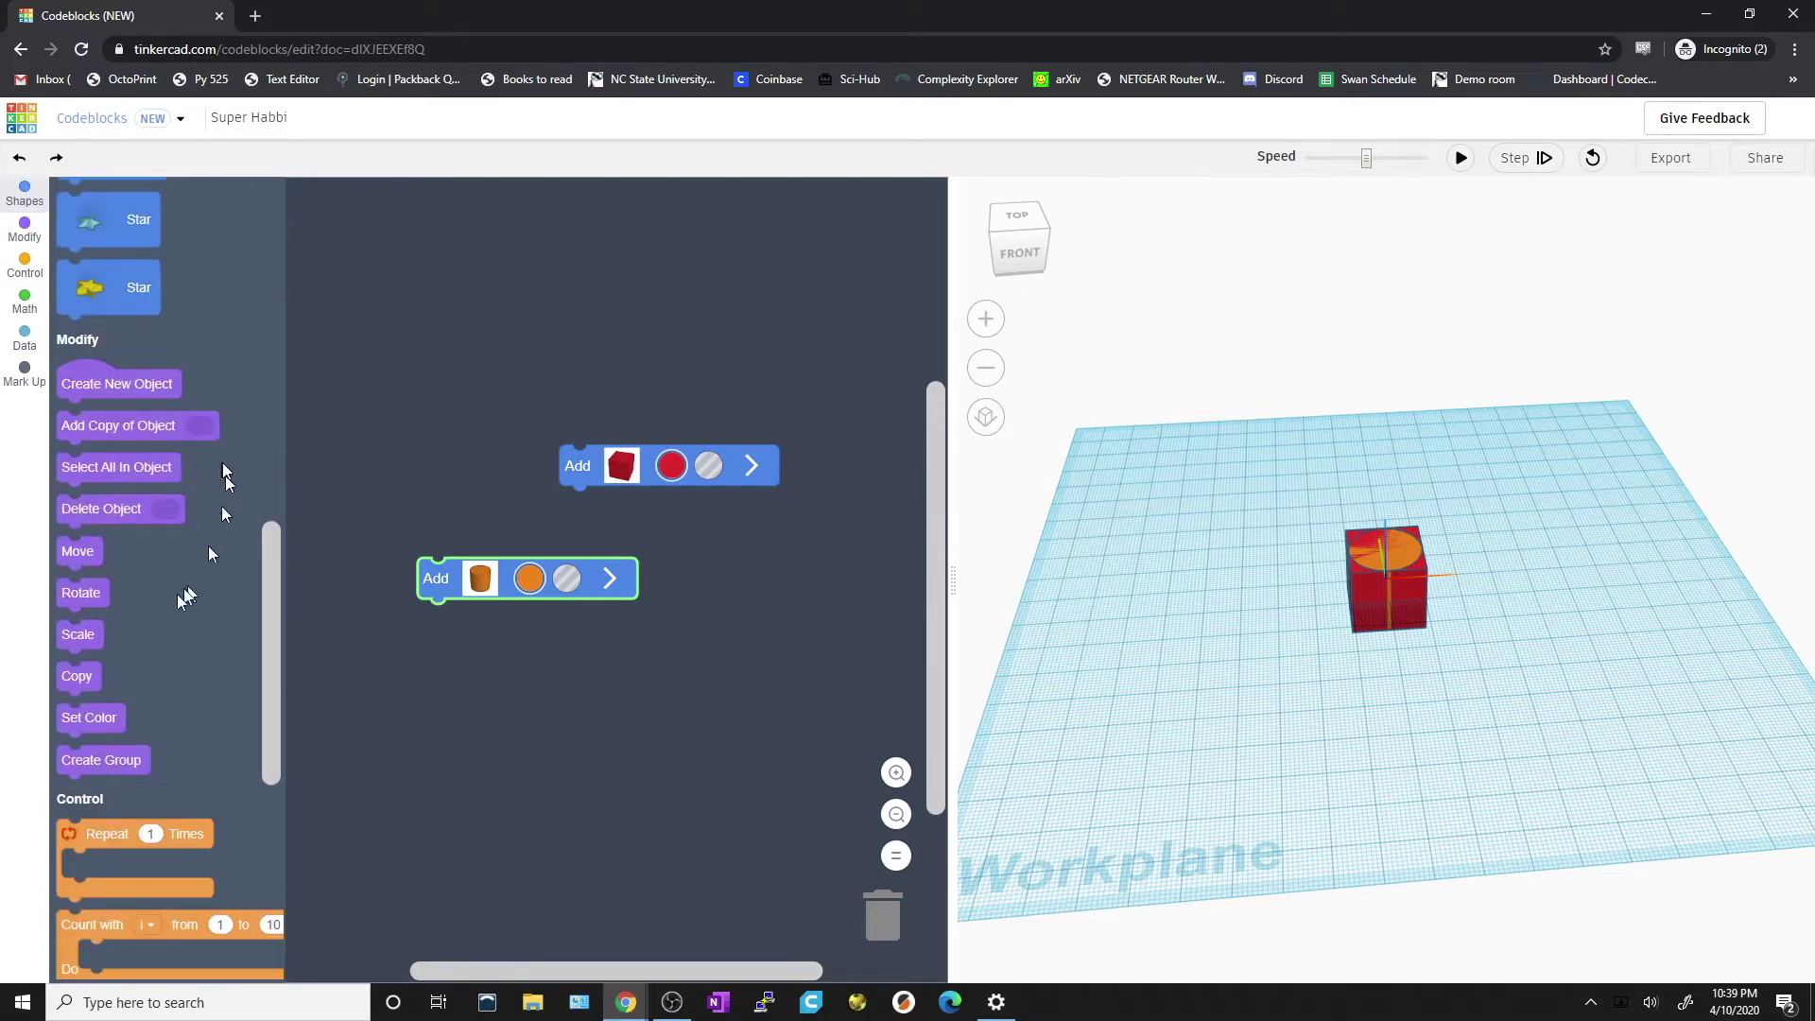
# Attach a Move block with X 10 and a Scale block with Z 2, then run the code.
pyautogui.moveTo(87, 578); pyautogui.dragTo(590, 527)
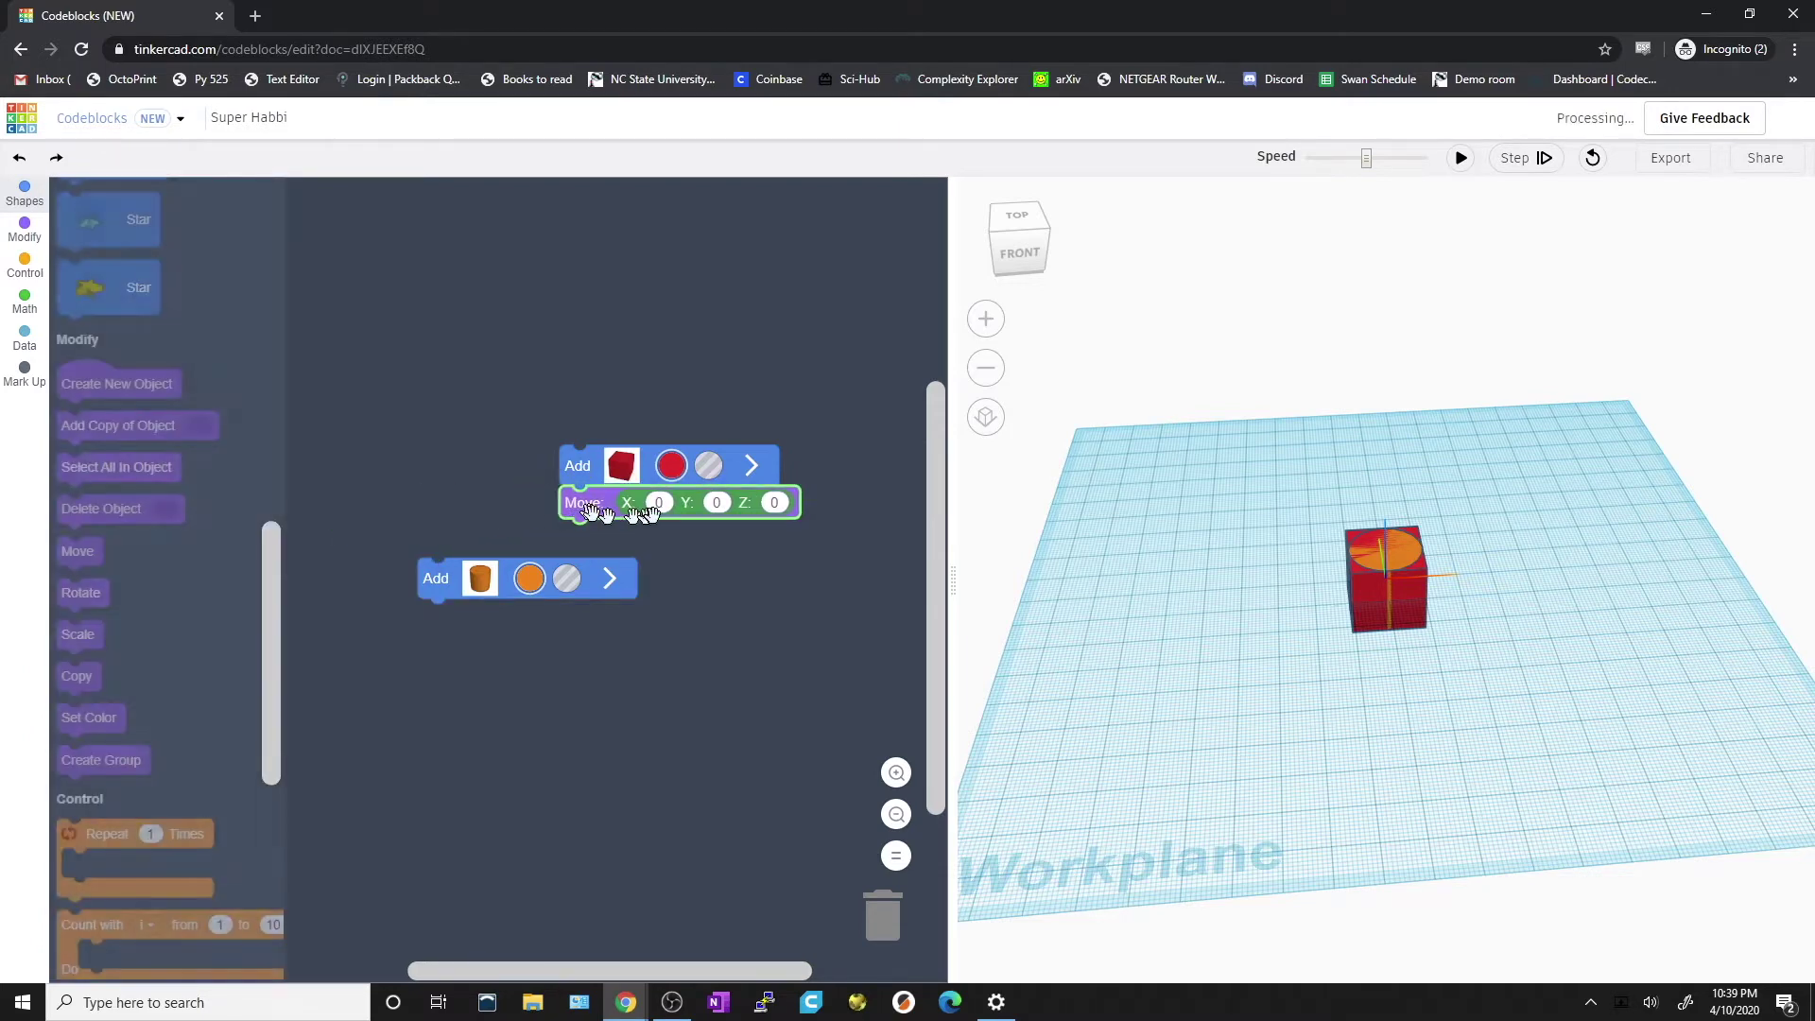
pyautogui.write('0')
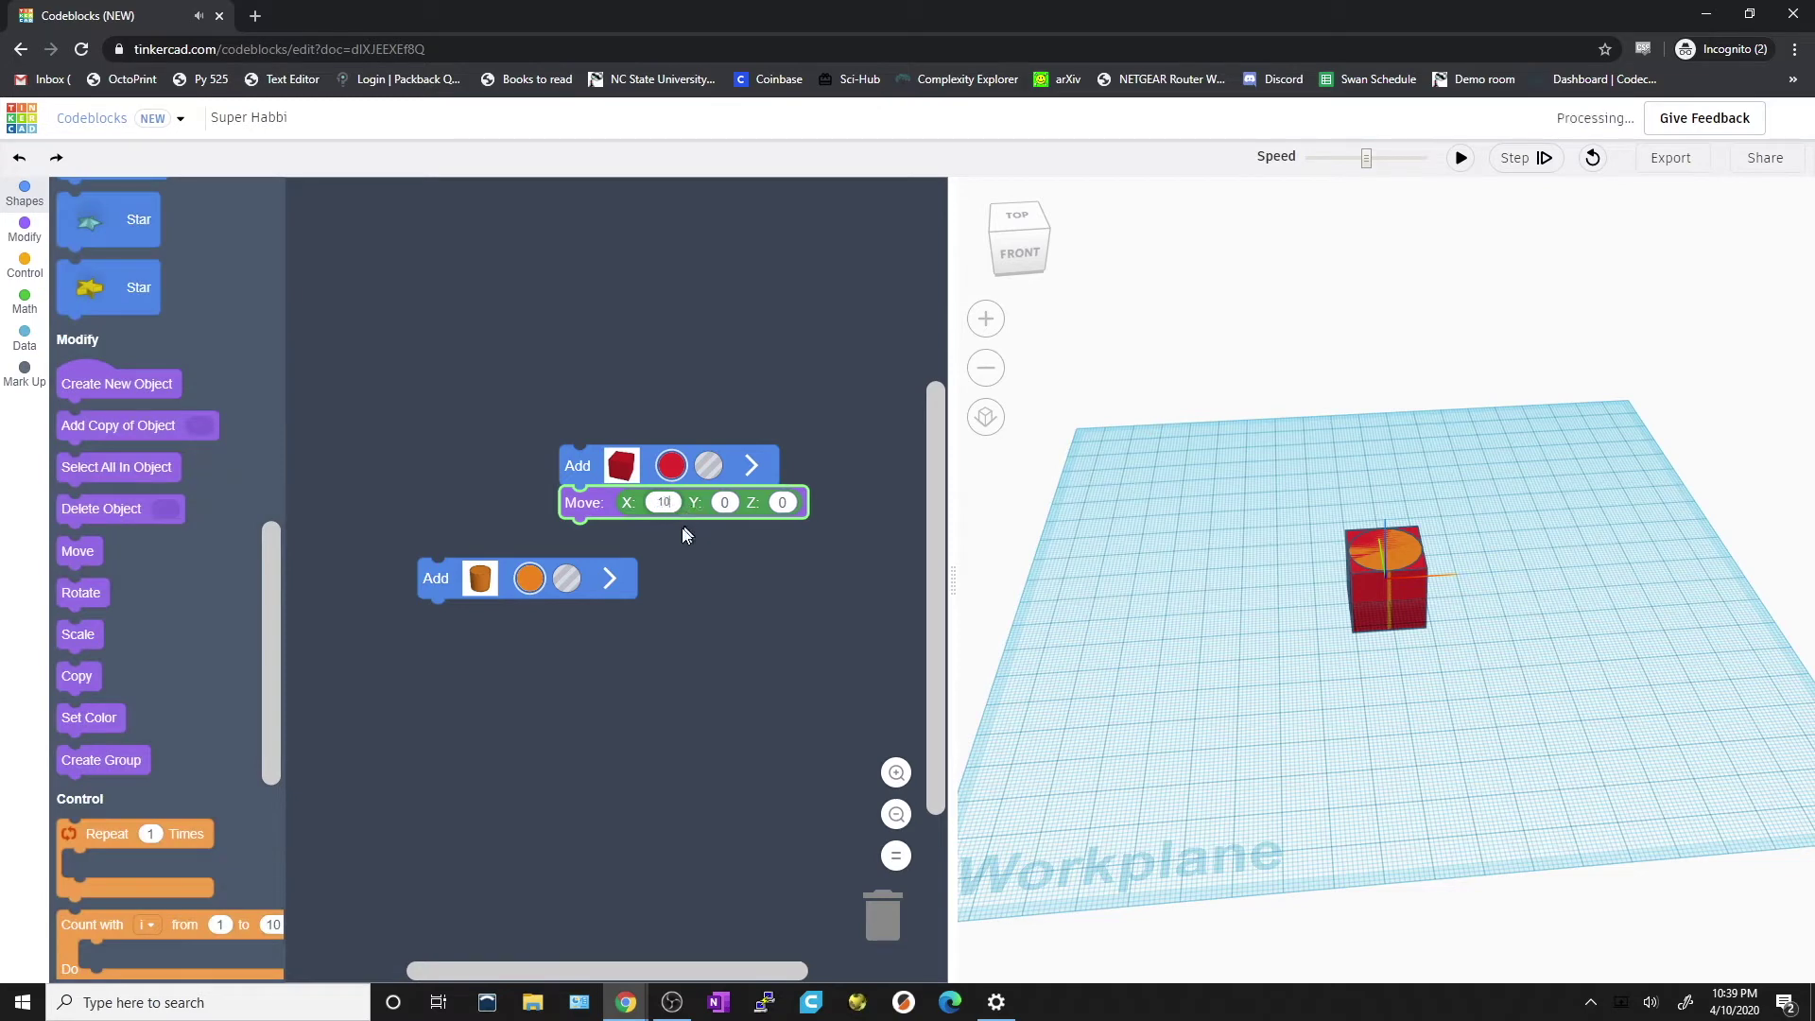
pyautogui.moveTo(430, 579); pyautogui.dragTo(486, 577)
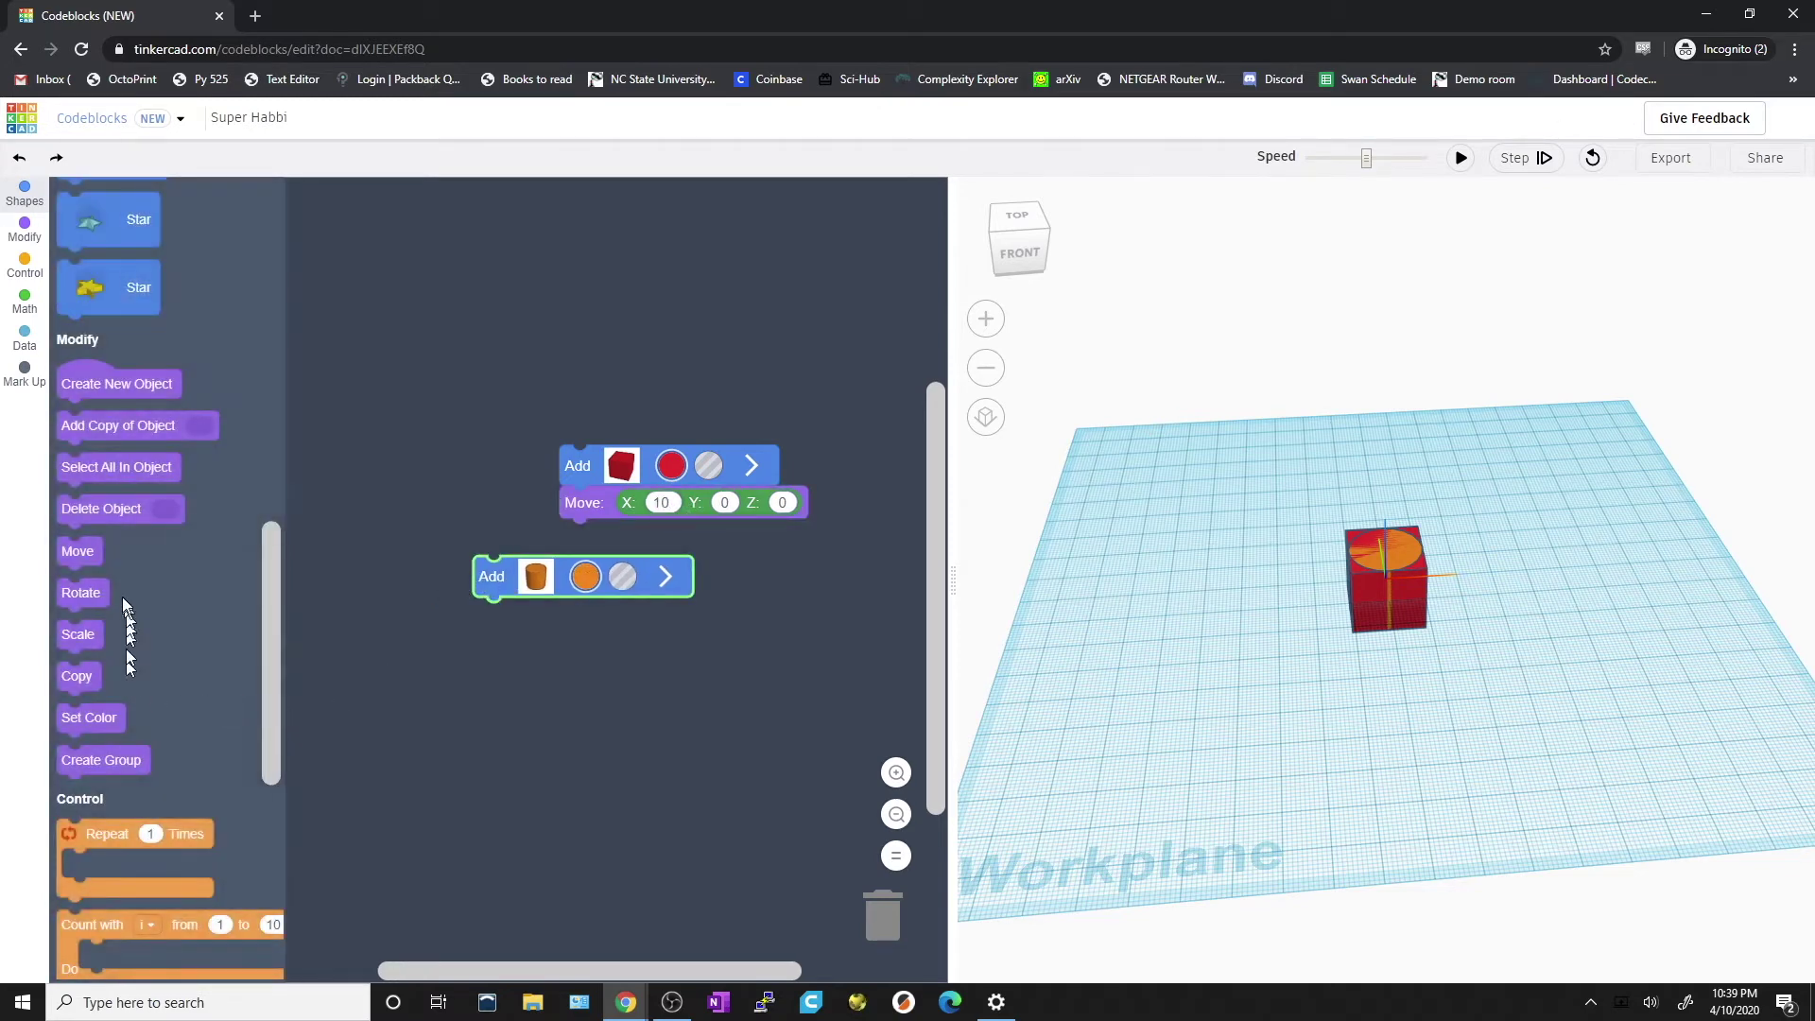
pyautogui.moveTo(86, 631); pyautogui.dragTo(518, 619)
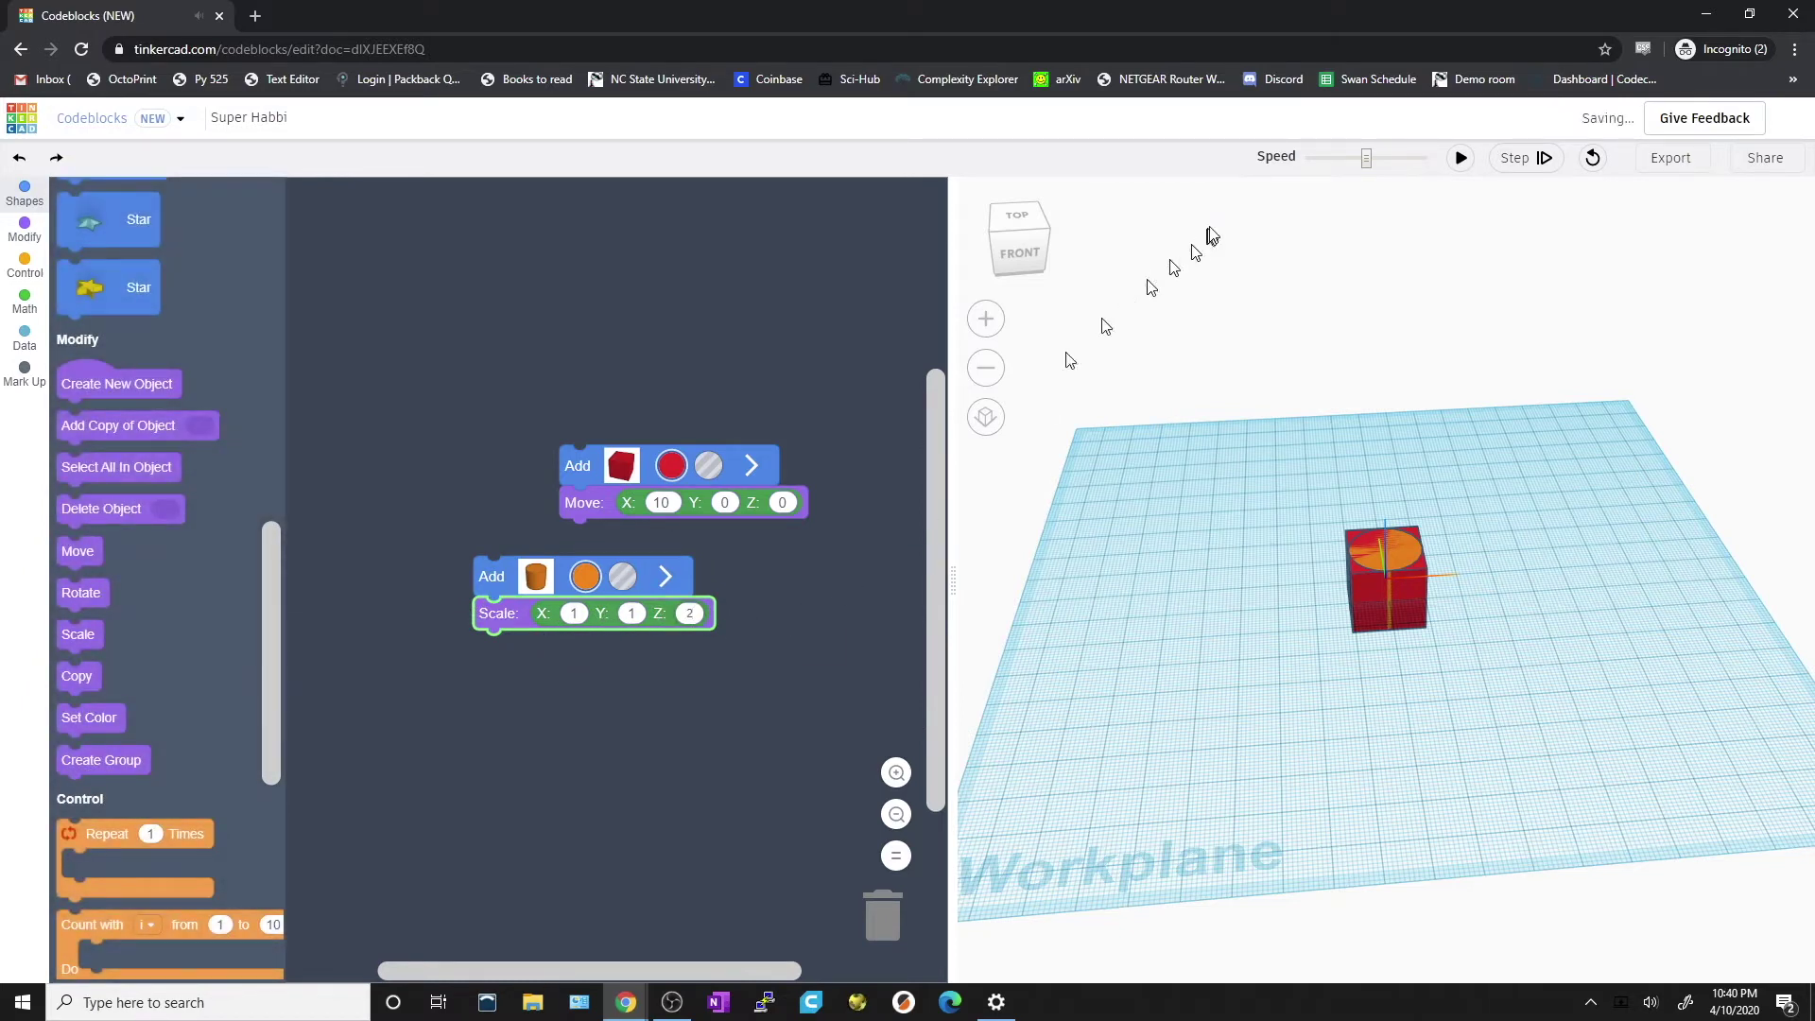
pyautogui.click(1462, 158)
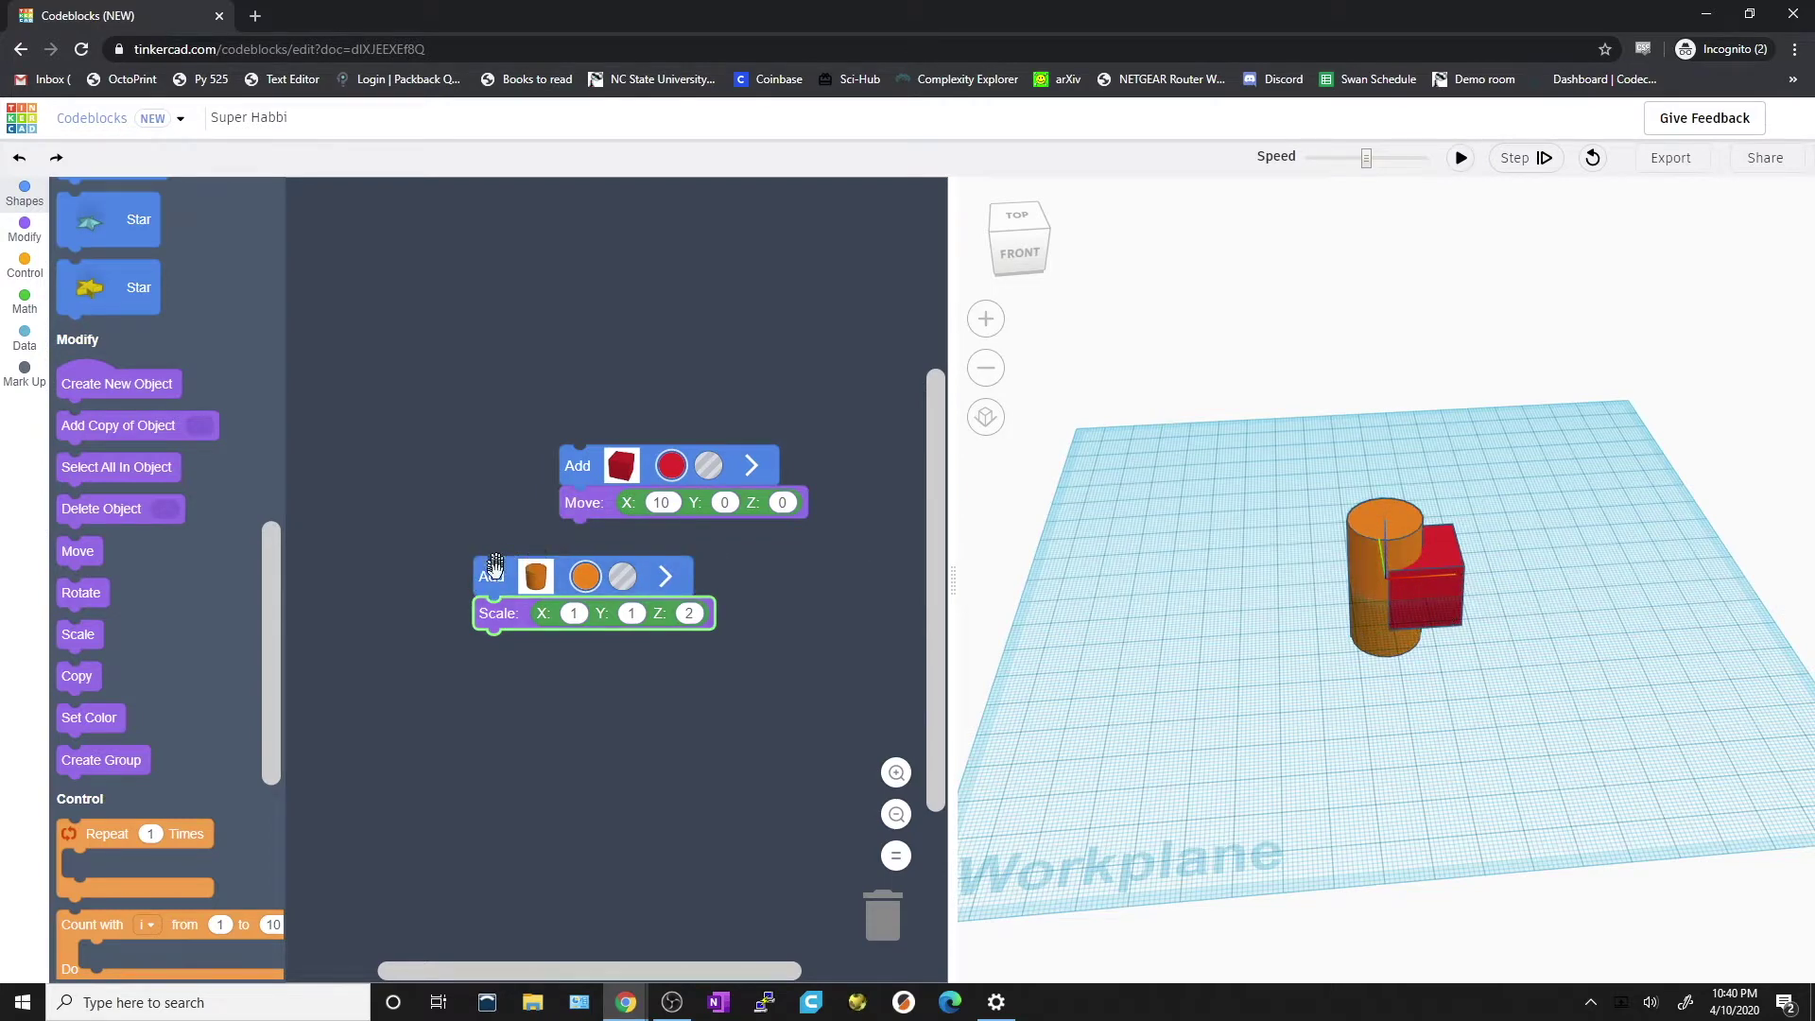
# Reorder the cylinder code above the box, put Scale Z 2 on the box, and rerun.
pyautogui.moveTo(490, 579); pyautogui.dragTo(537, 359)
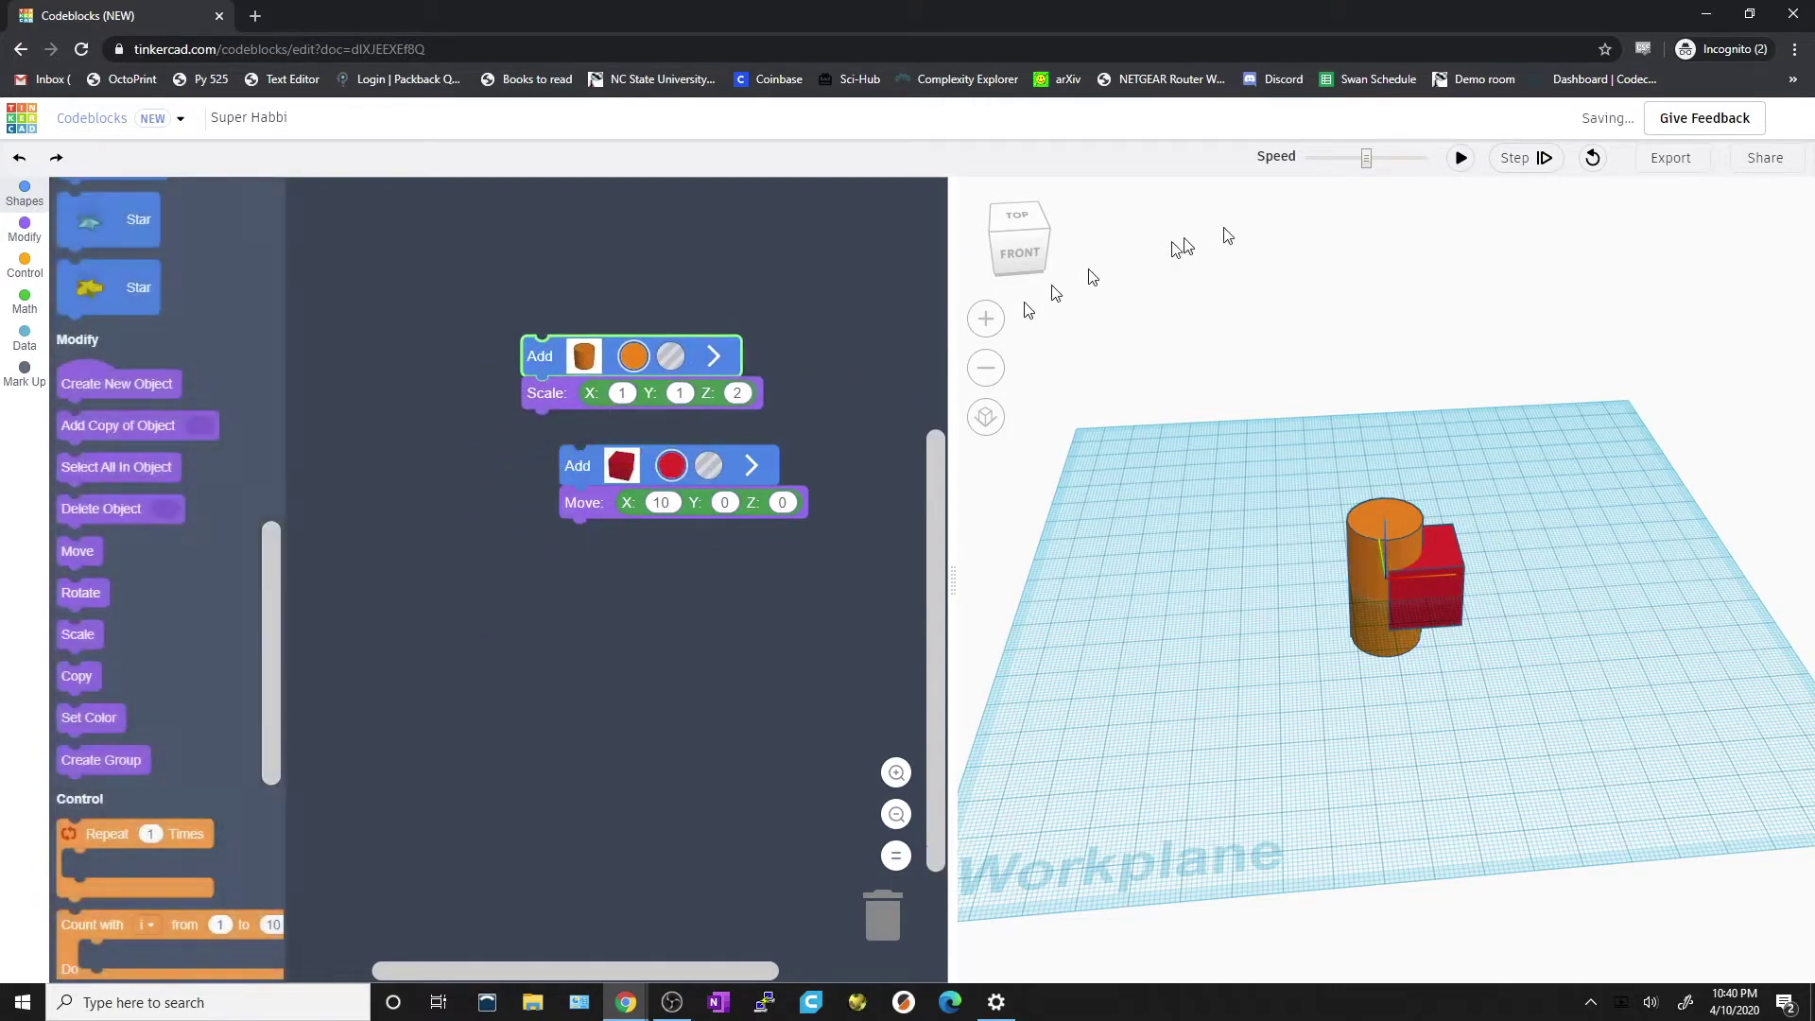
pyautogui.click(1464, 159)
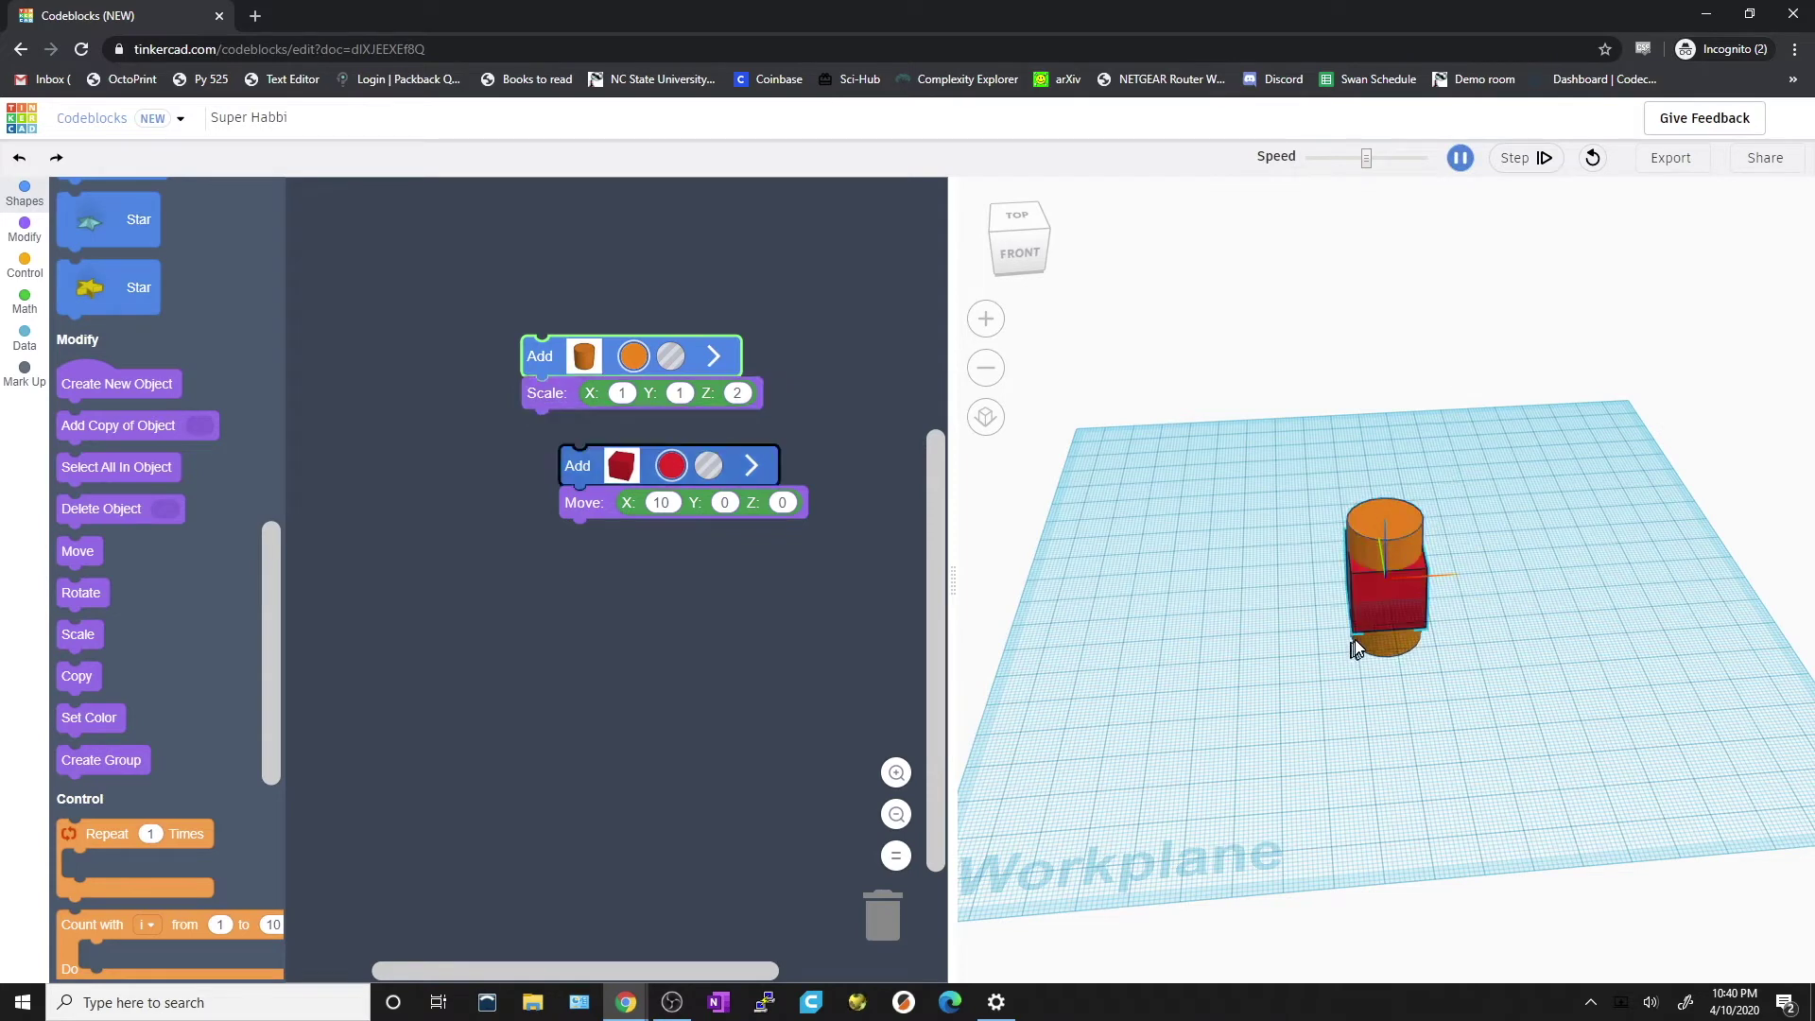
pyautogui.moveTo(539, 405); pyautogui.dragTo(565, 564)
pyautogui.click(1459, 159)
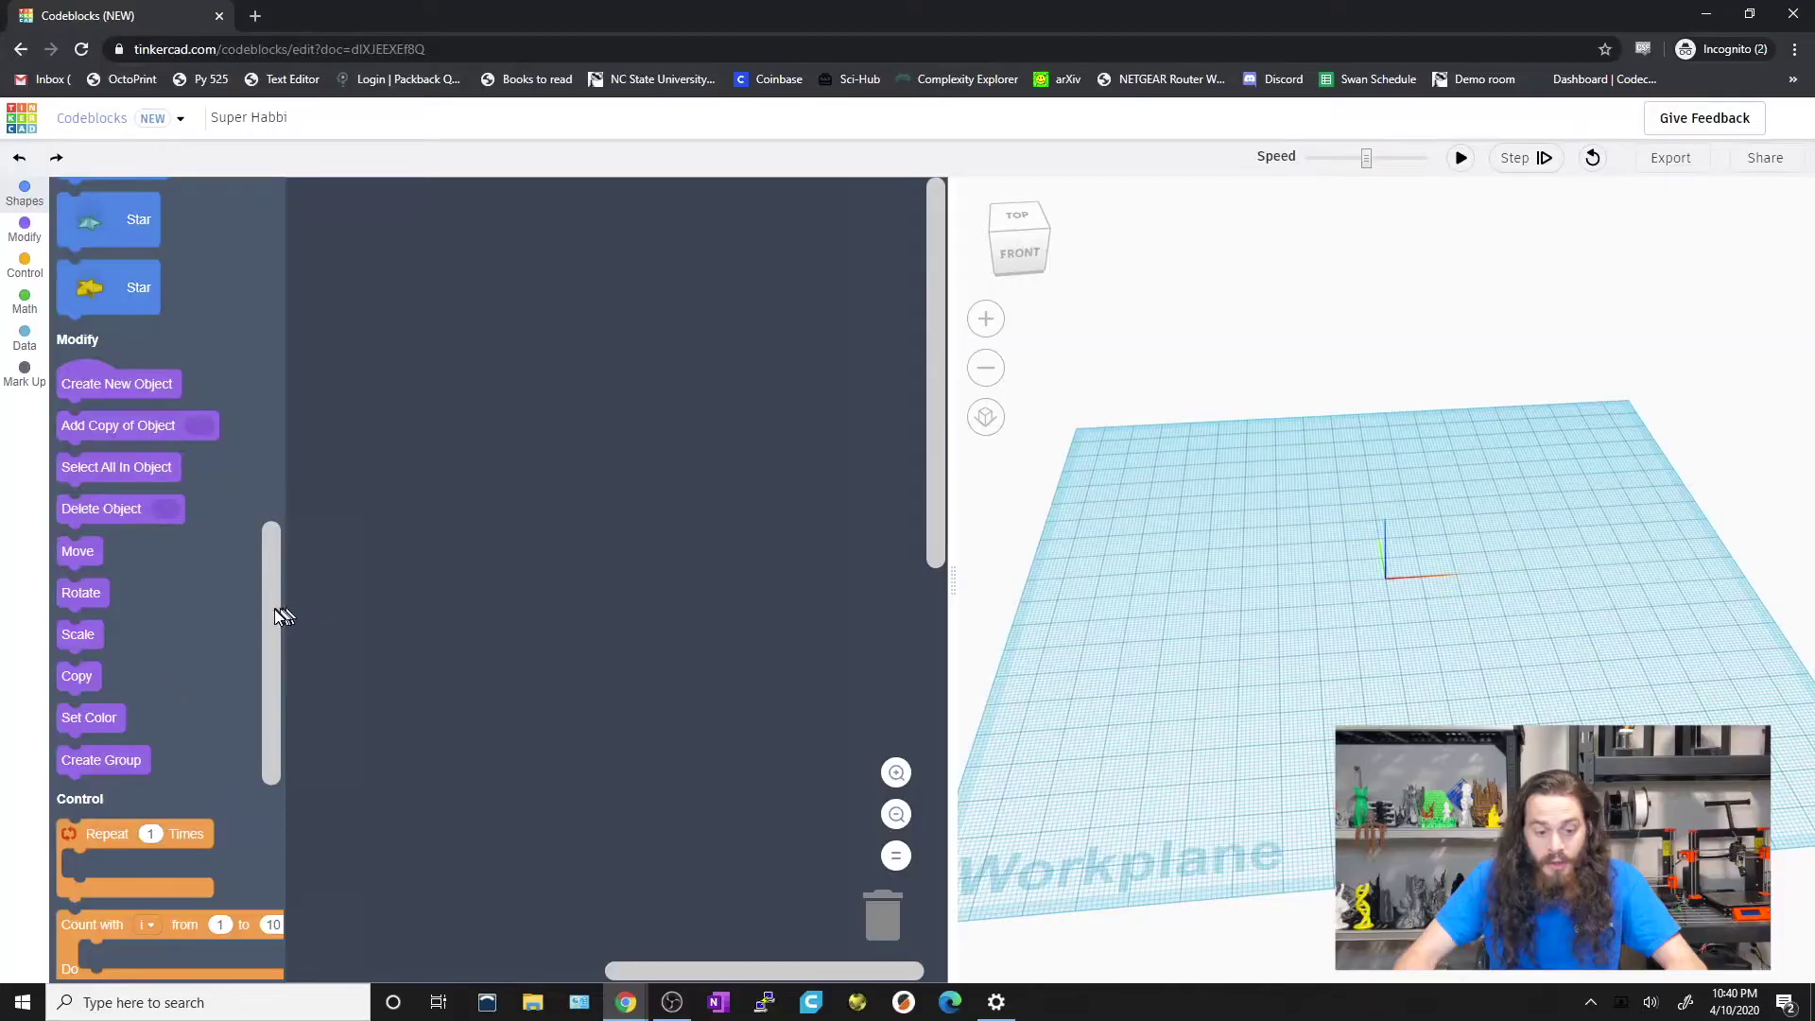
# Drag the box and cylinder block stacks to the trash can.
pyautogui.moveTo(274, 614); pyautogui.dragTo(292, 219)
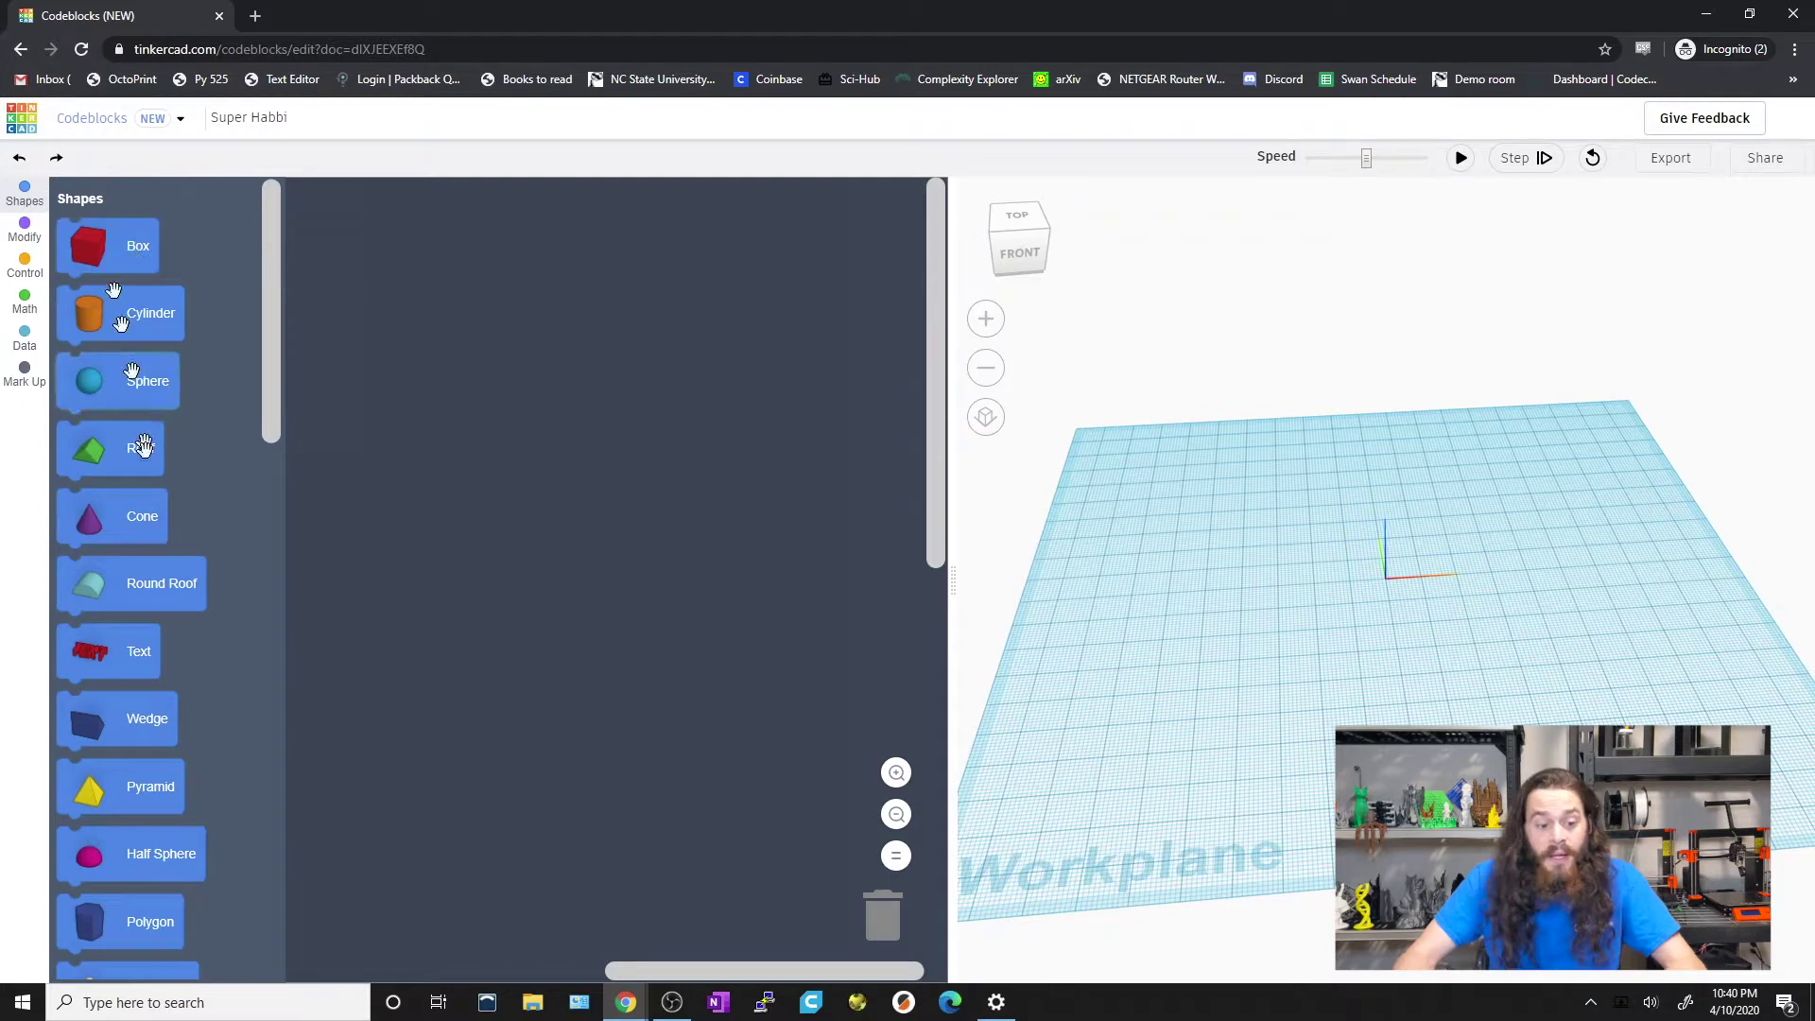
# Add a radius-10 Sphere block, run it, and expand its settings.
pyautogui.moveTo(142, 380); pyautogui.dragTo(616, 463)
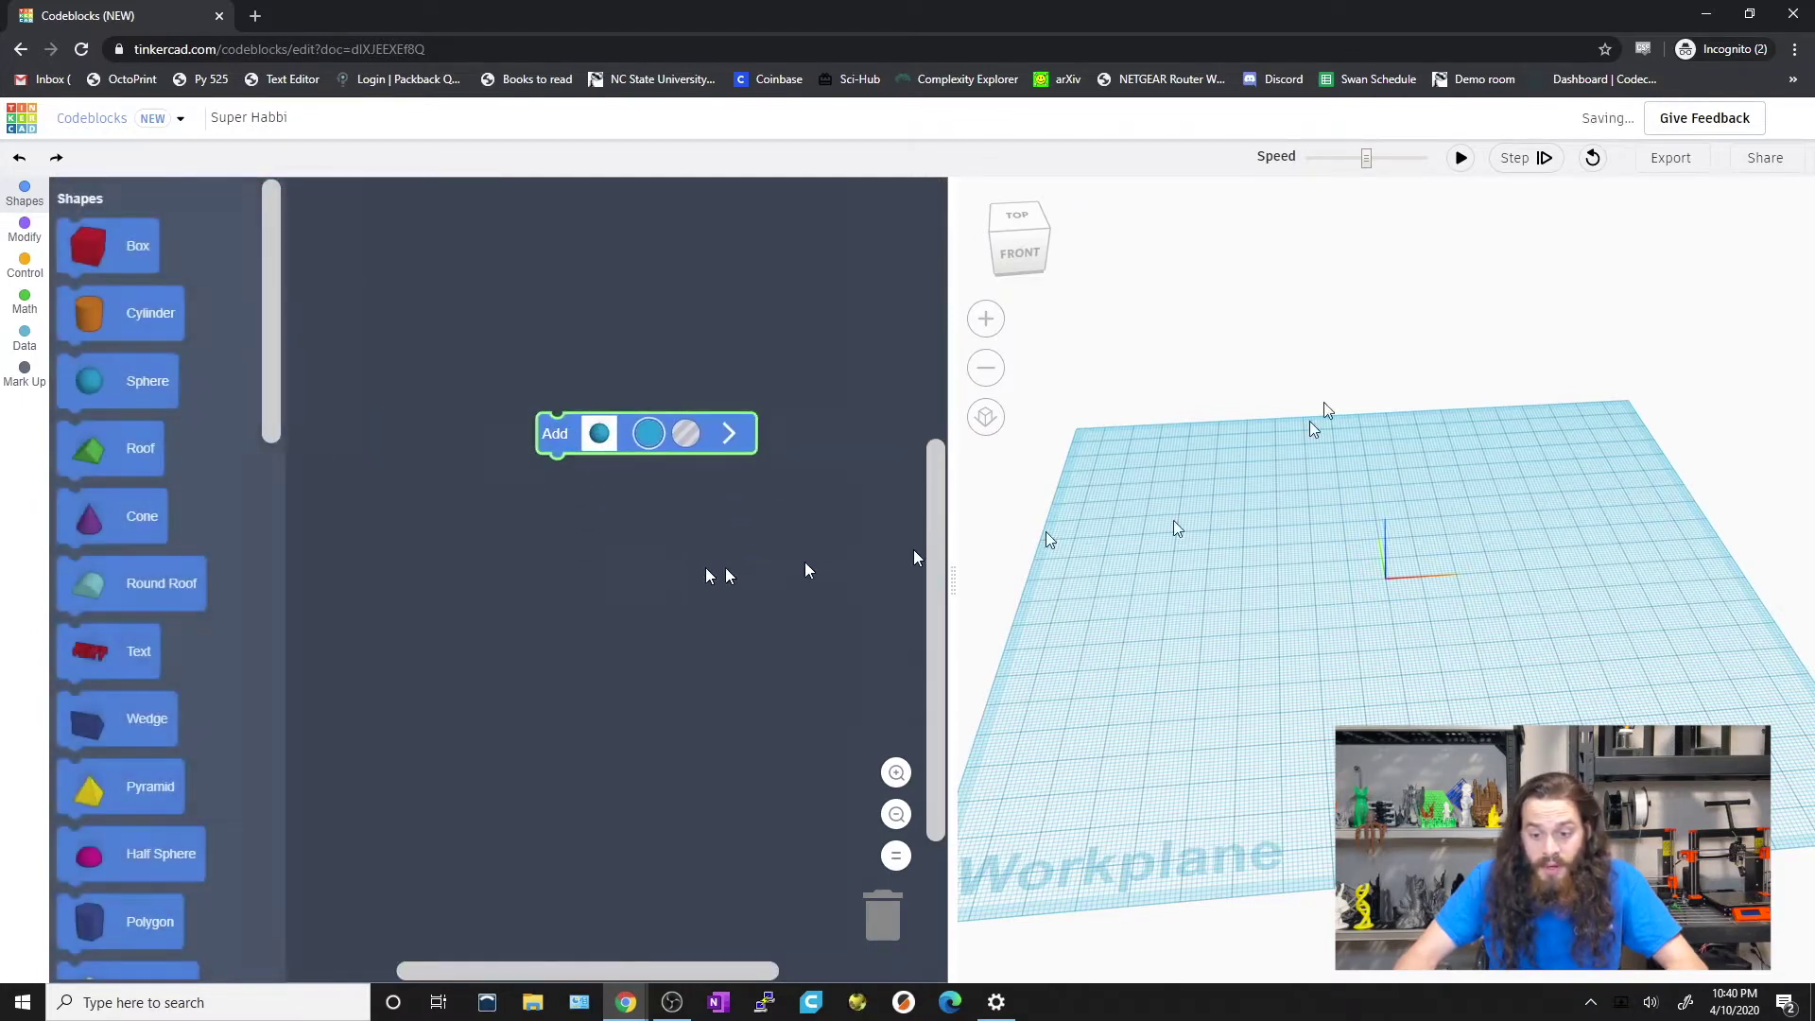
pyautogui.click(1462, 158)
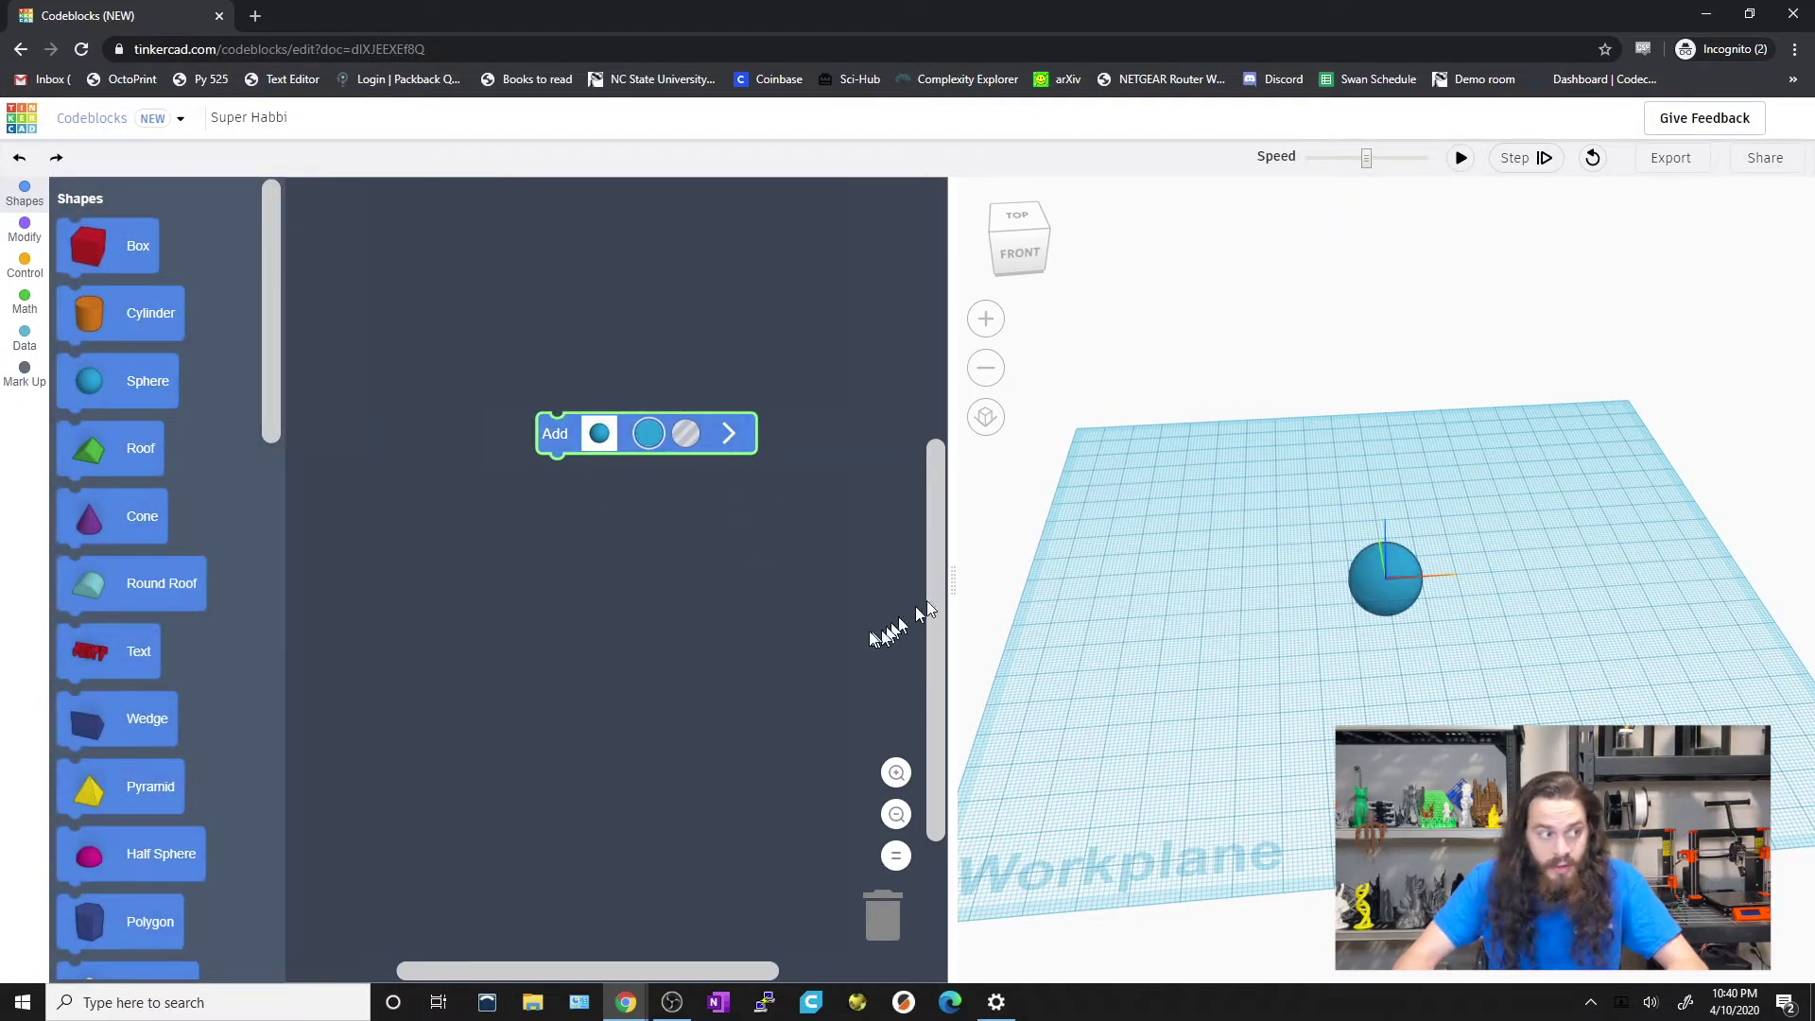
pyautogui.click(729, 433)
pyautogui.moveTo(543, 434); pyautogui.dragTo(449, 351)
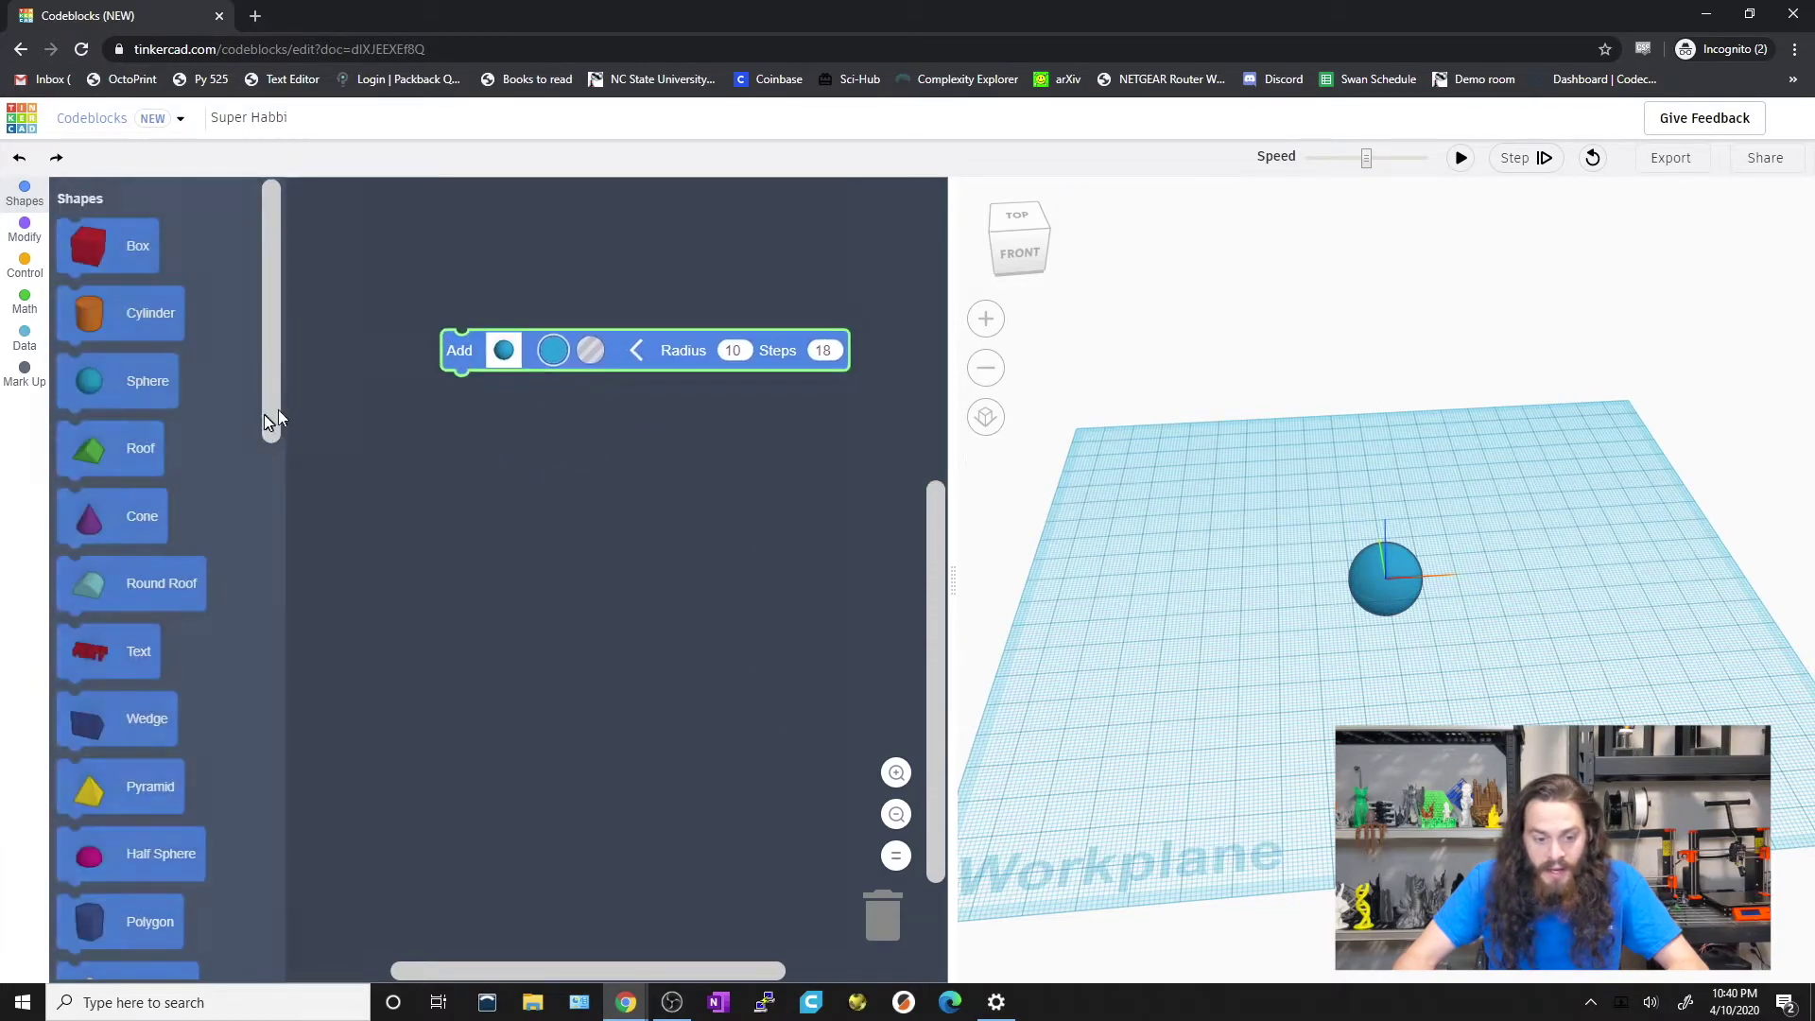
pyautogui.moveTo(259, 393); pyautogui.dragTo(299, 646)
pyautogui.moveTo(1418, 661); pyautogui.dragTo(1425, 577, button='right')
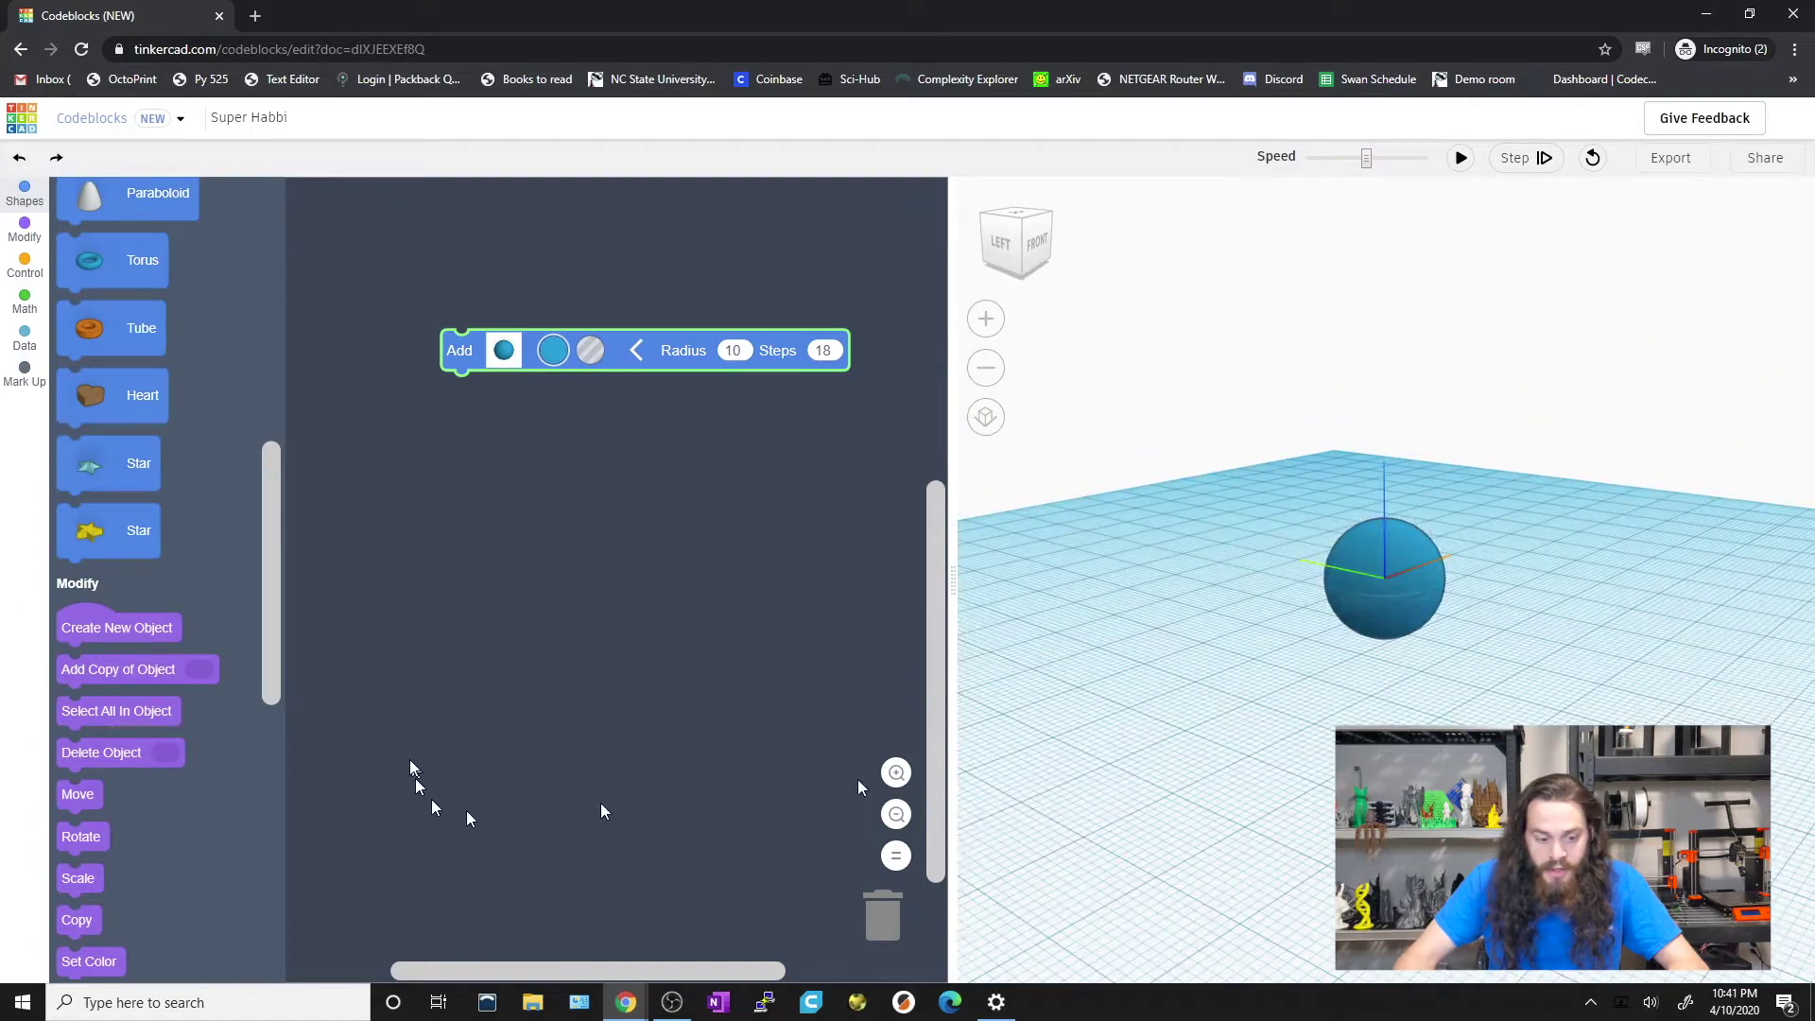
pyautogui.scroll(-1, 160, 759)
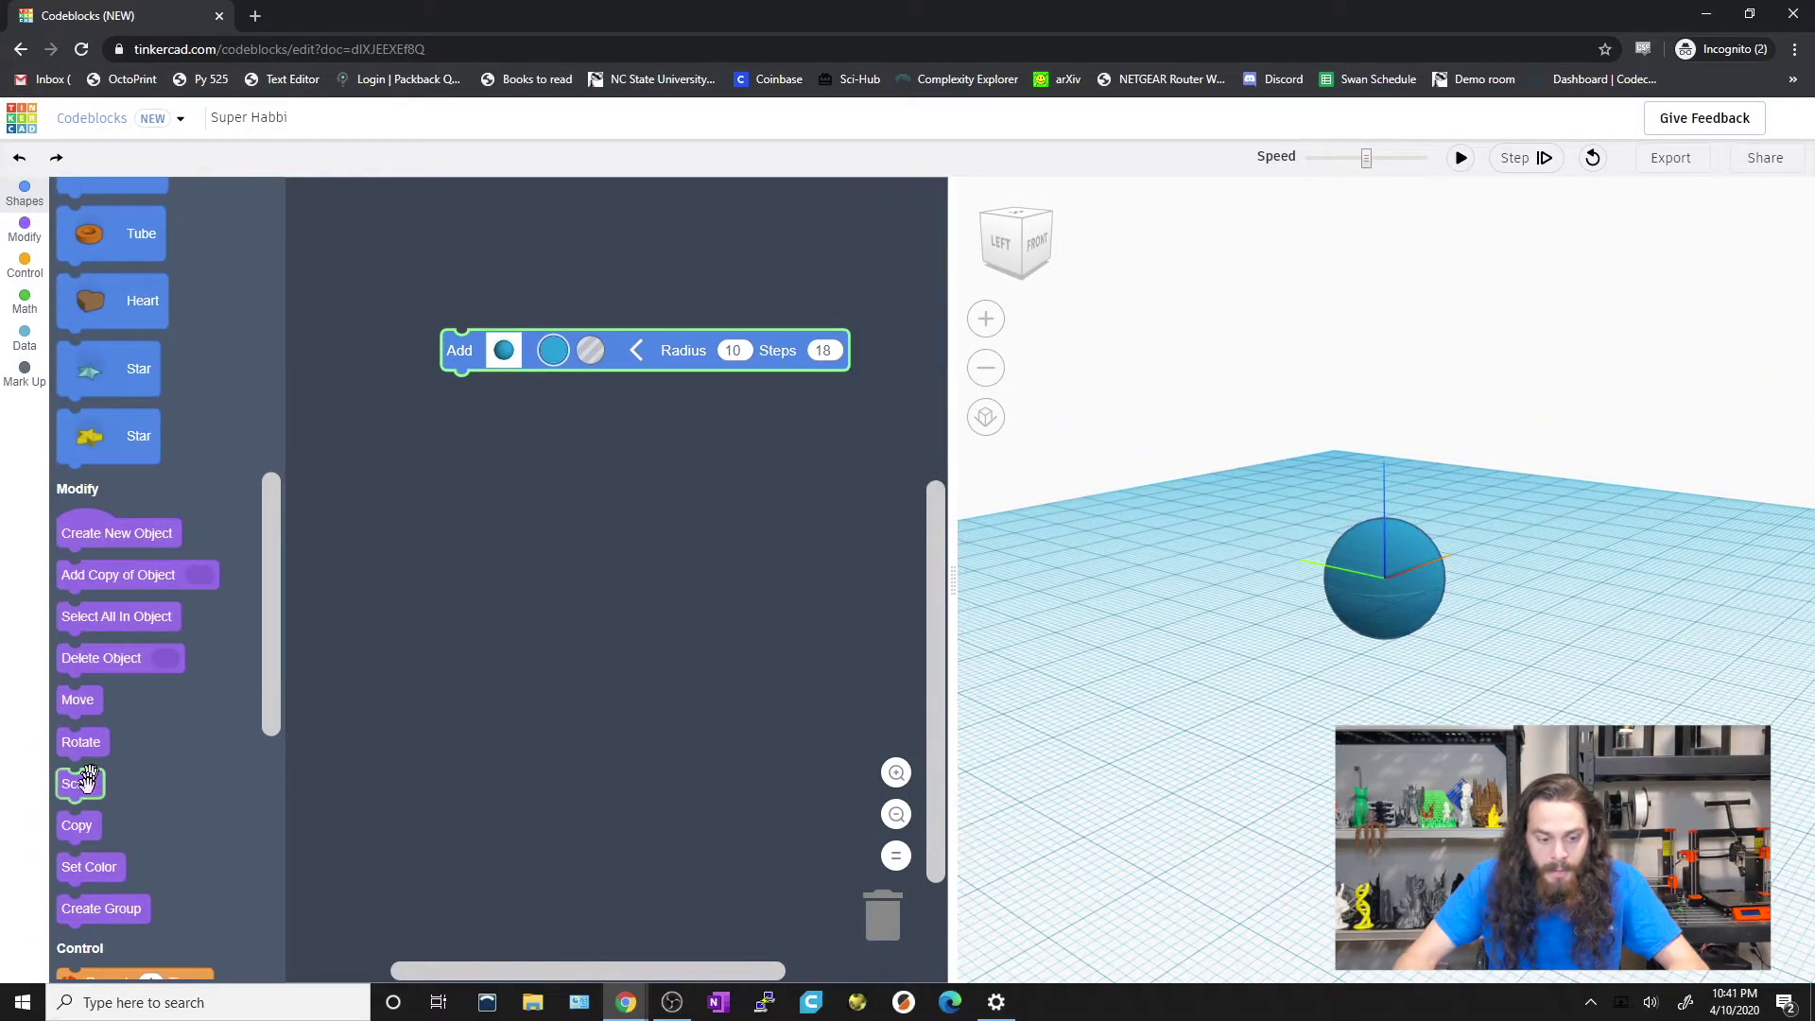
# Attach a Scale block with Z 2 to the sphere and run to stretch it vertically.
pyautogui.moveTo(86, 780); pyautogui.dragTo(470, 389)
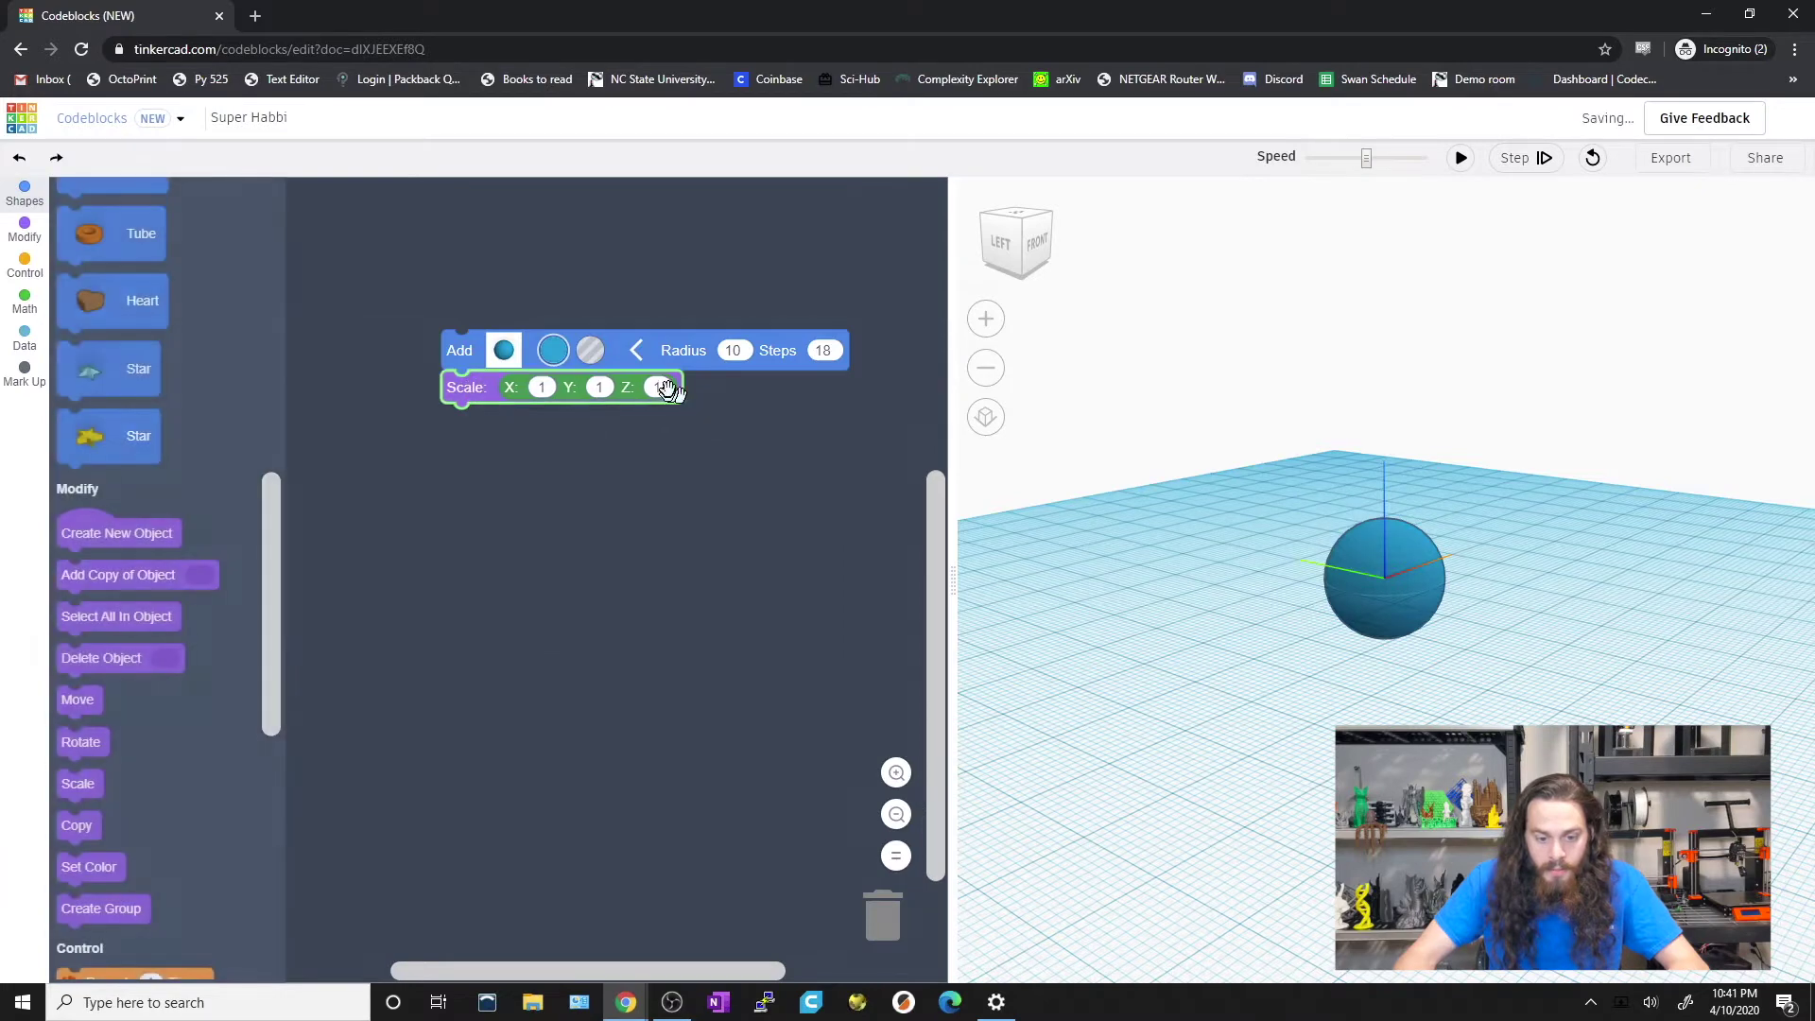
pyautogui.click(670, 391)
pyautogui.write('2')
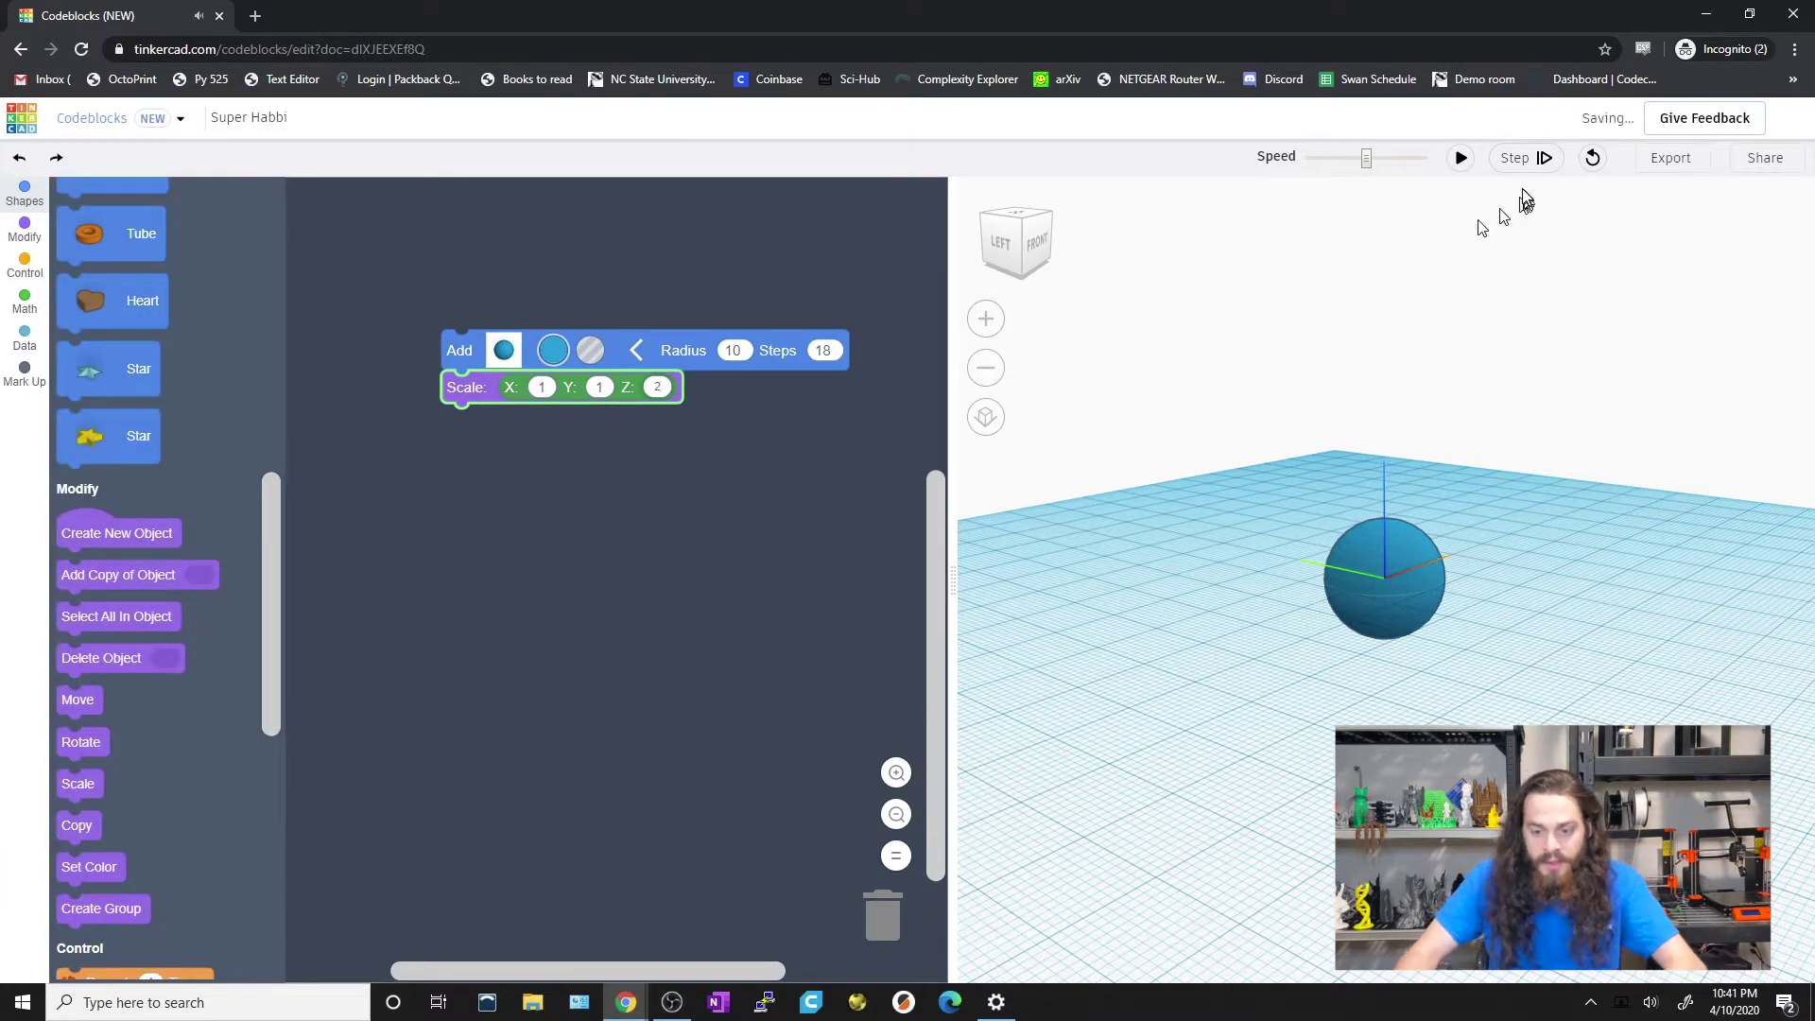
pyautogui.click(1461, 159)
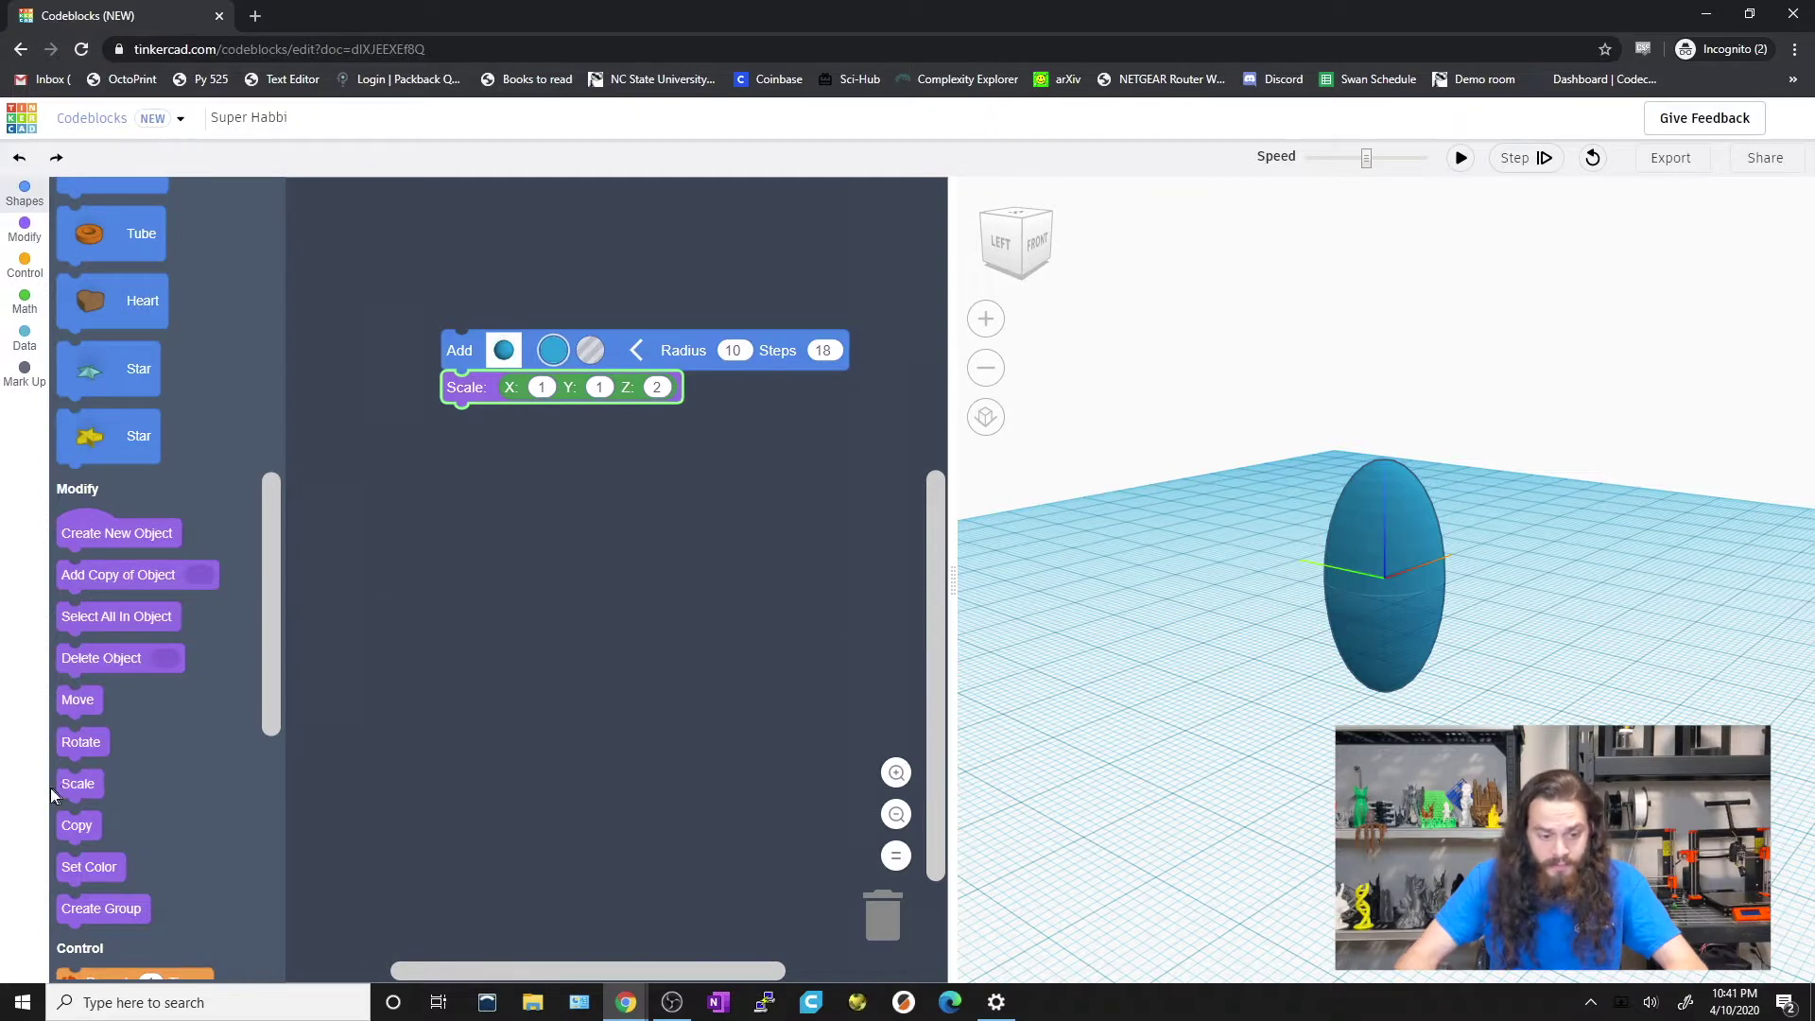
# Add a Rotate around step set to Axis y, 30 degrees, and run the code.
pyautogui.moveTo(81, 746); pyautogui.dragTo(465, 439)
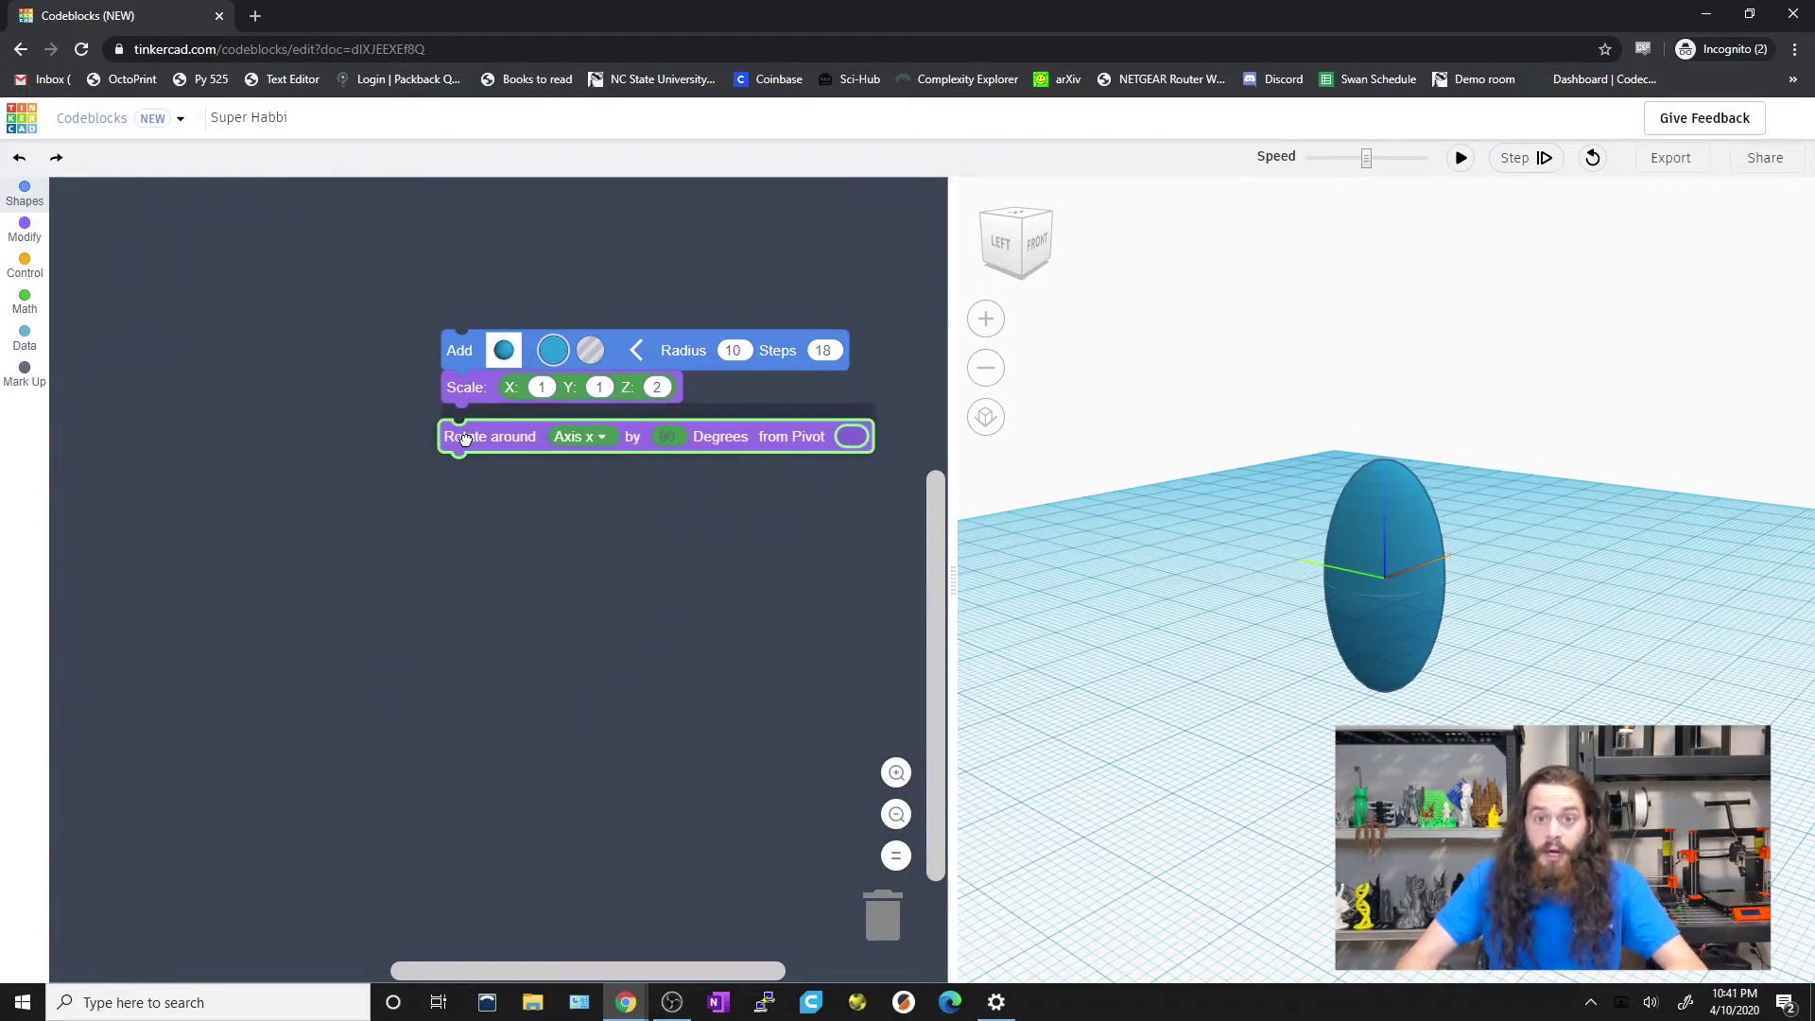
pyautogui.moveTo(465, 439); pyautogui.dragTo(461, 432)
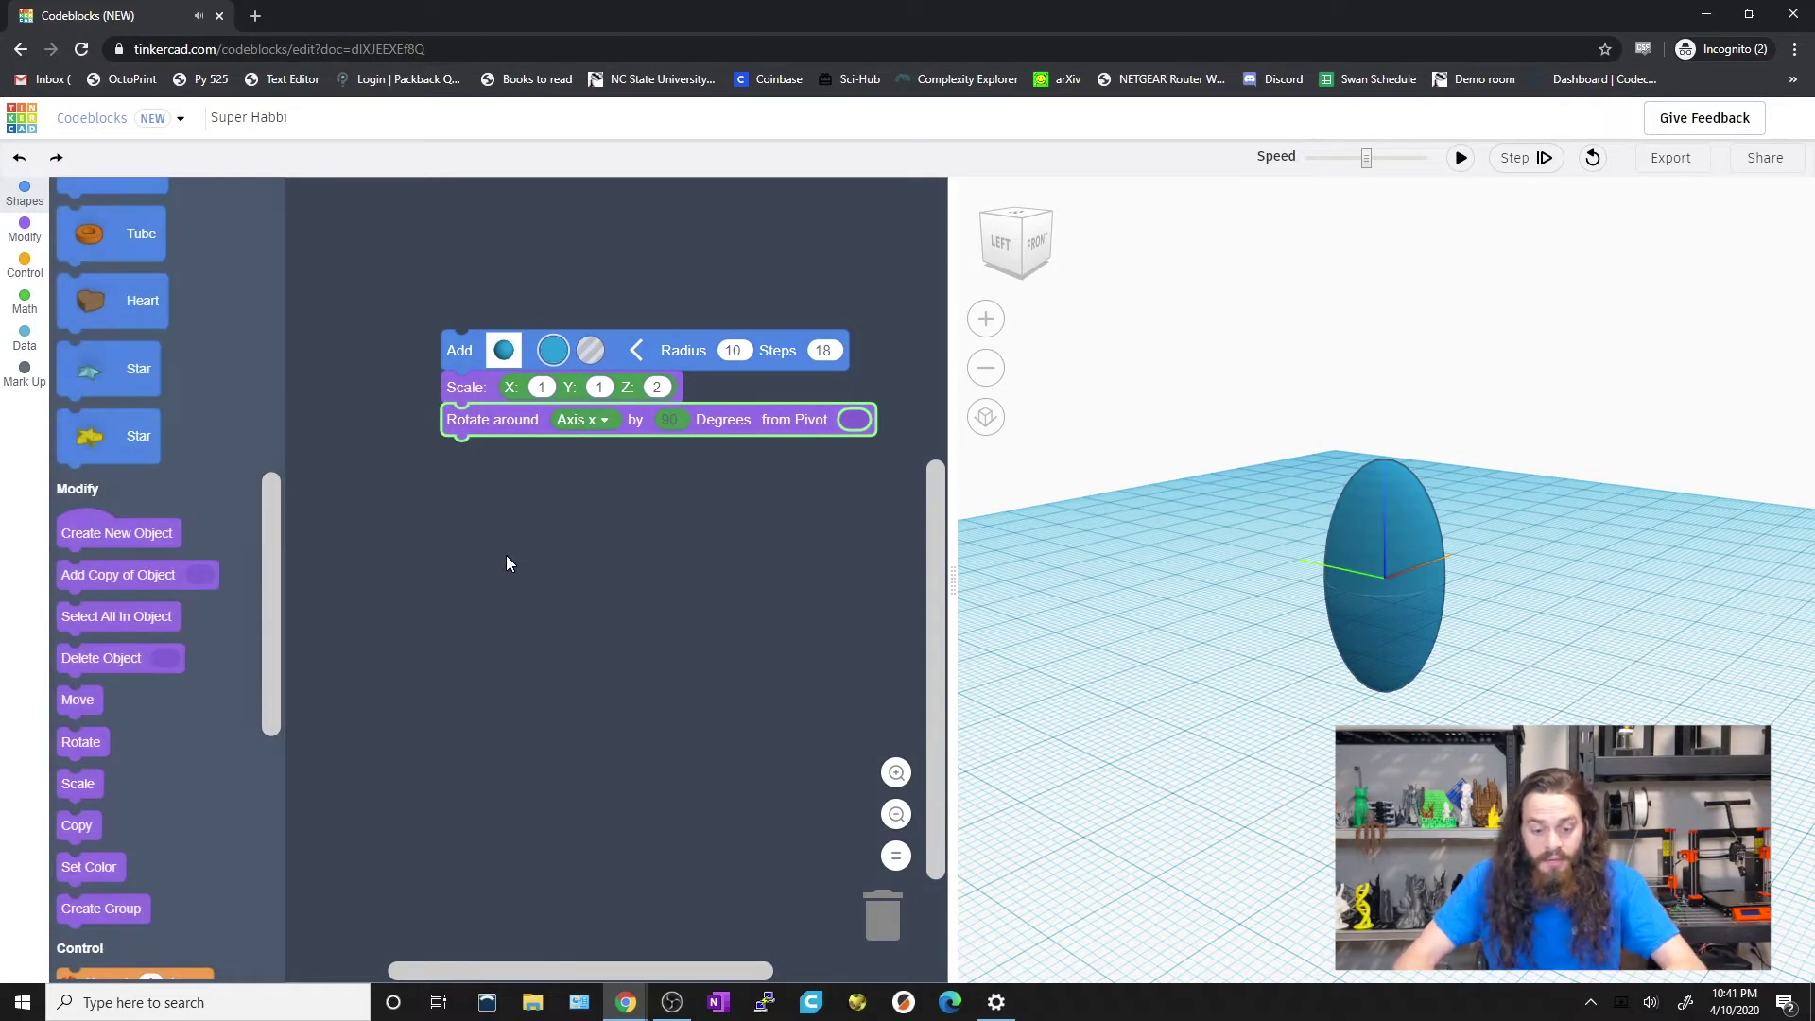
pyautogui.moveTo(1446, 676); pyautogui.dragTo(1664, 728, button='right')
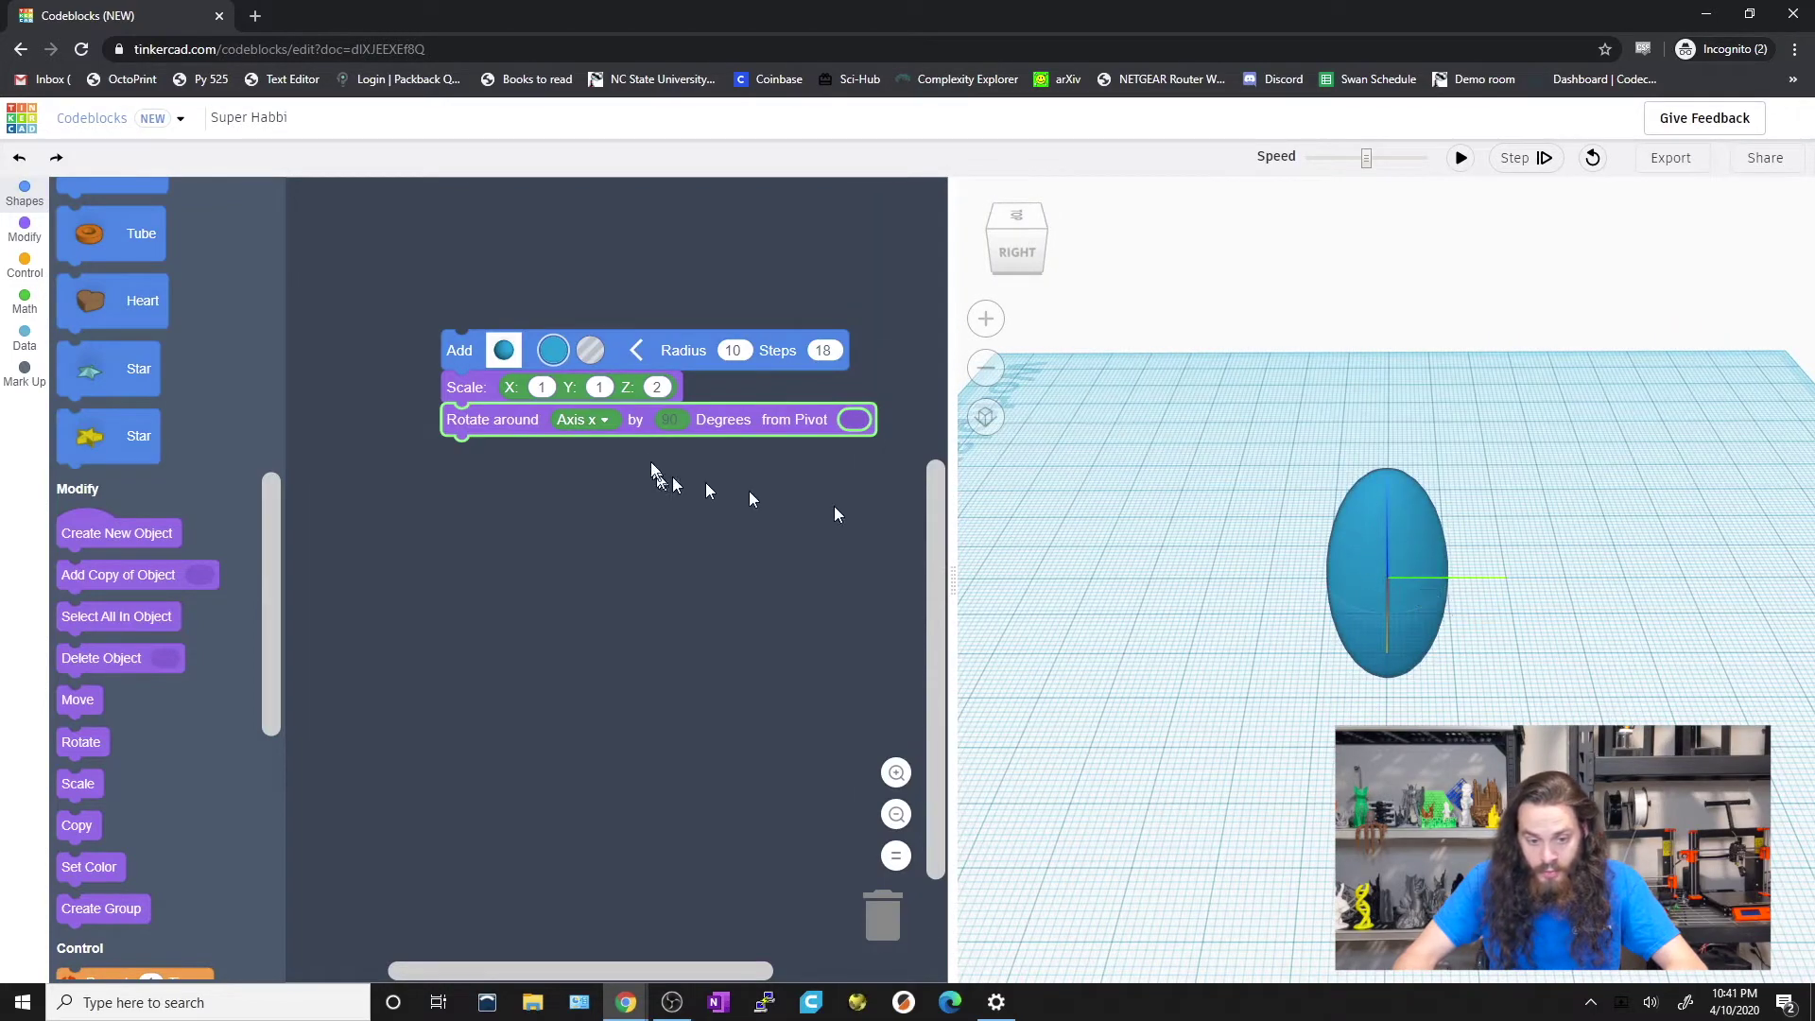
pyautogui.click(605, 419)
pyautogui.click(593, 486)
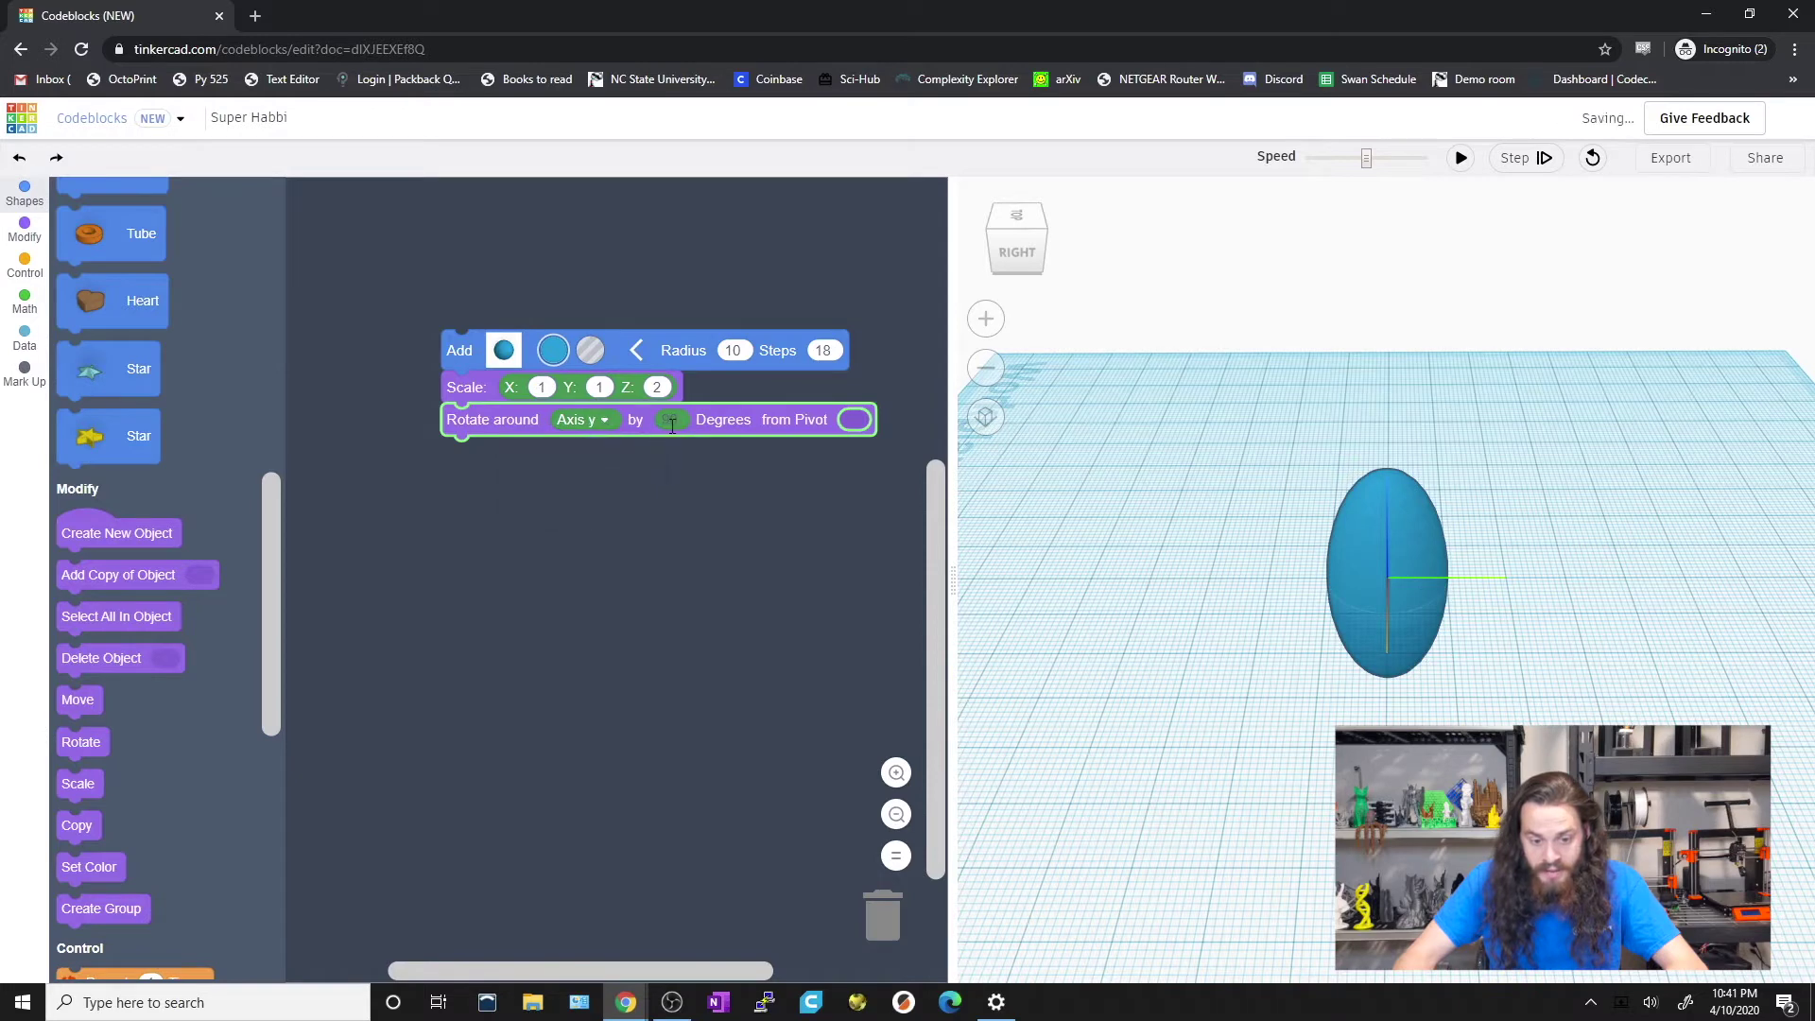
pyautogui.click(671, 419)
pyautogui.write('30')
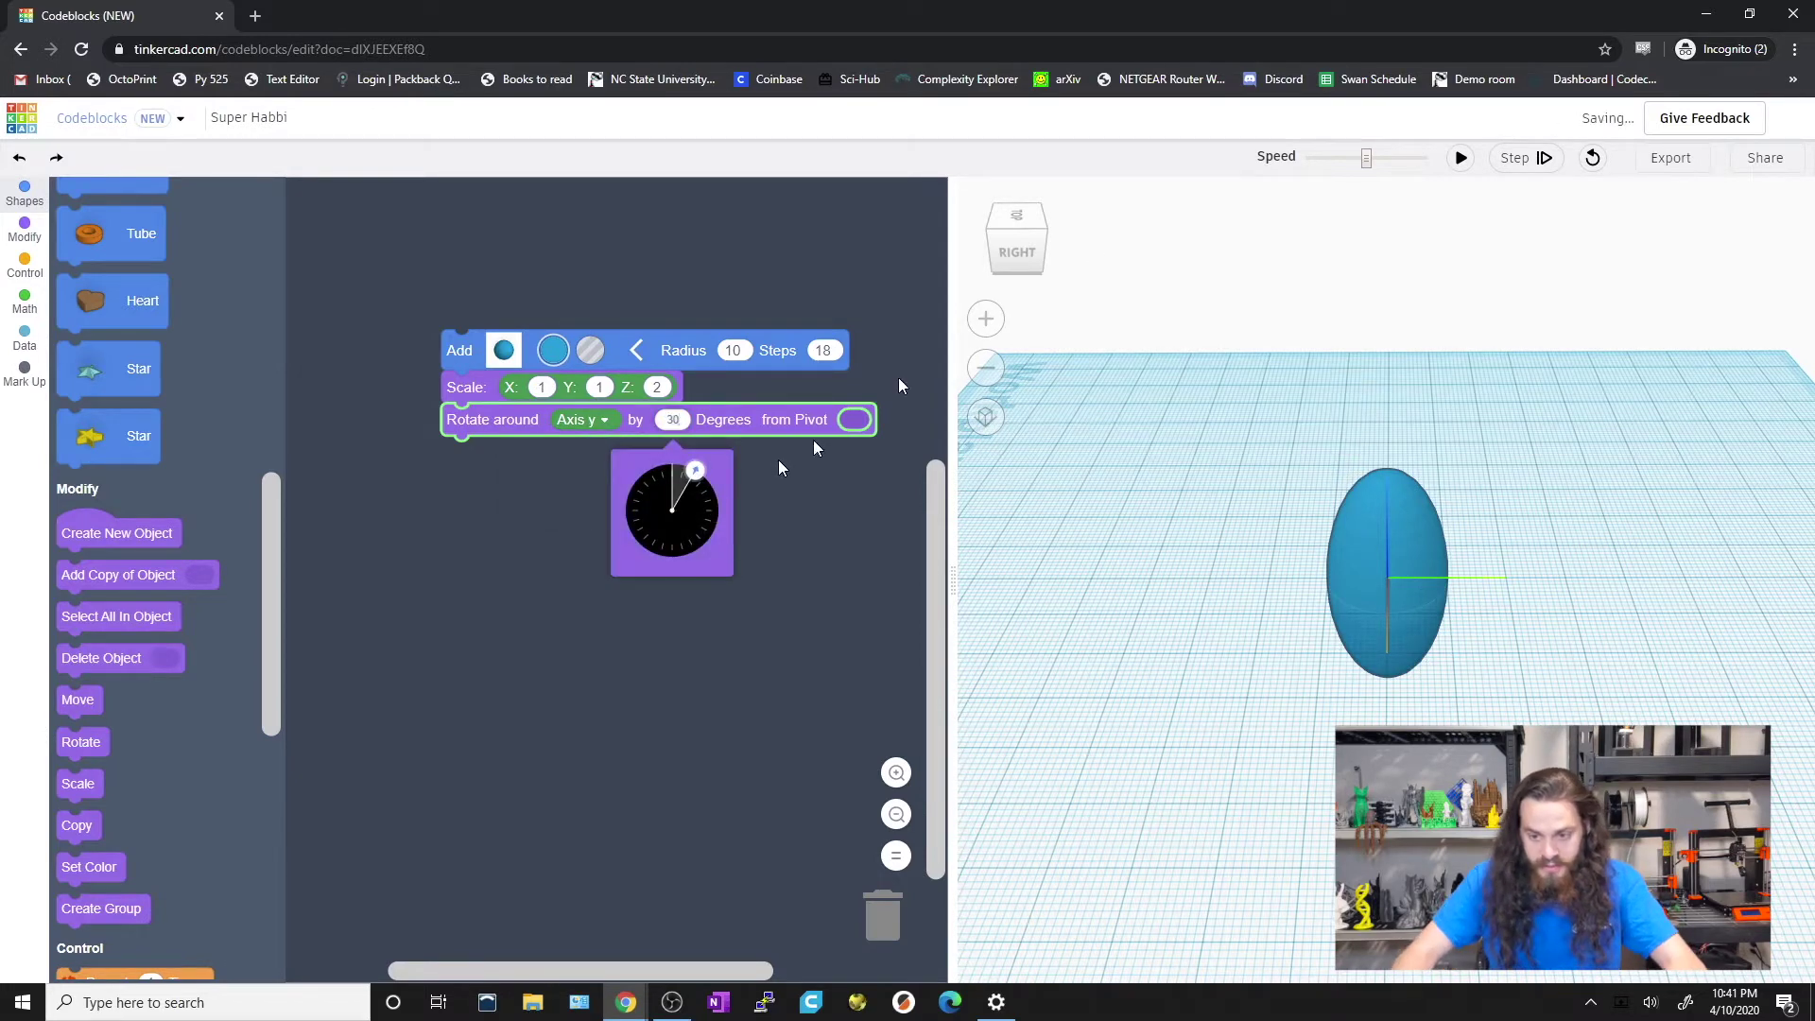
pyautogui.click(1461, 159)
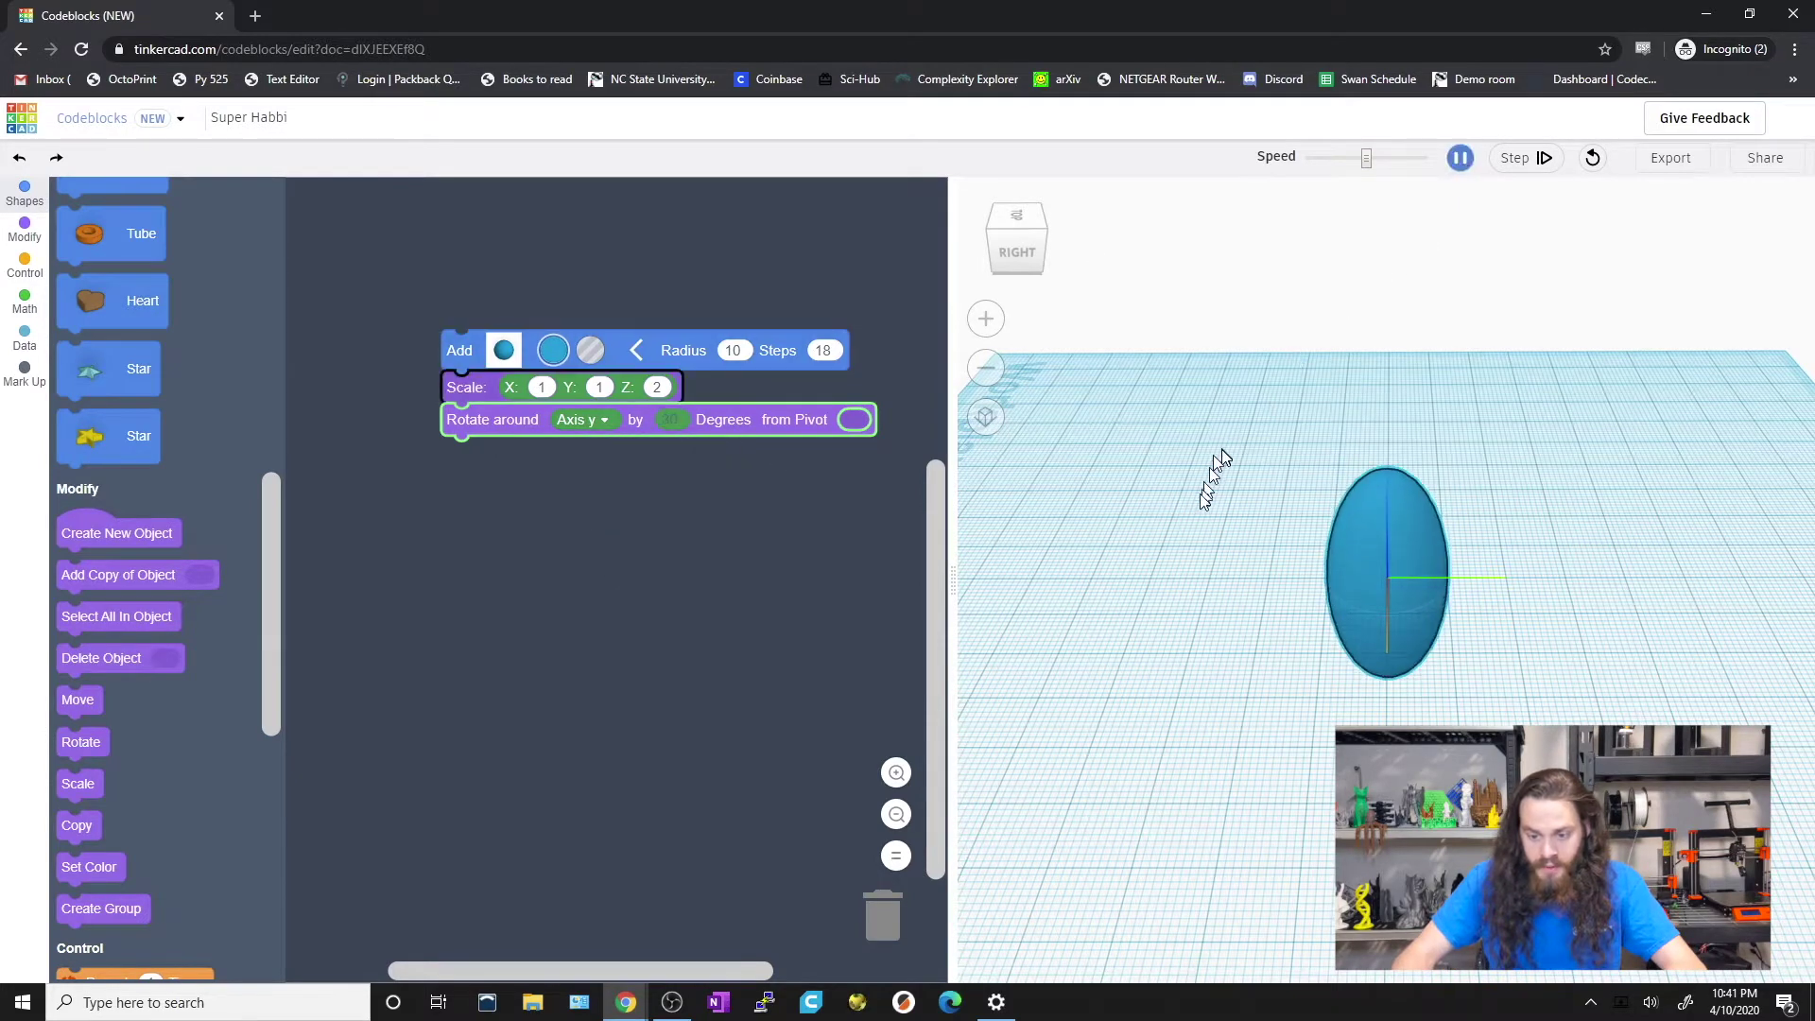
# Inspect the tilted ellipsoid from several angles and attach a Move block after the rotation.
pyautogui.moveTo(1212, 478); pyautogui.dragTo(1324, 557, button='right')
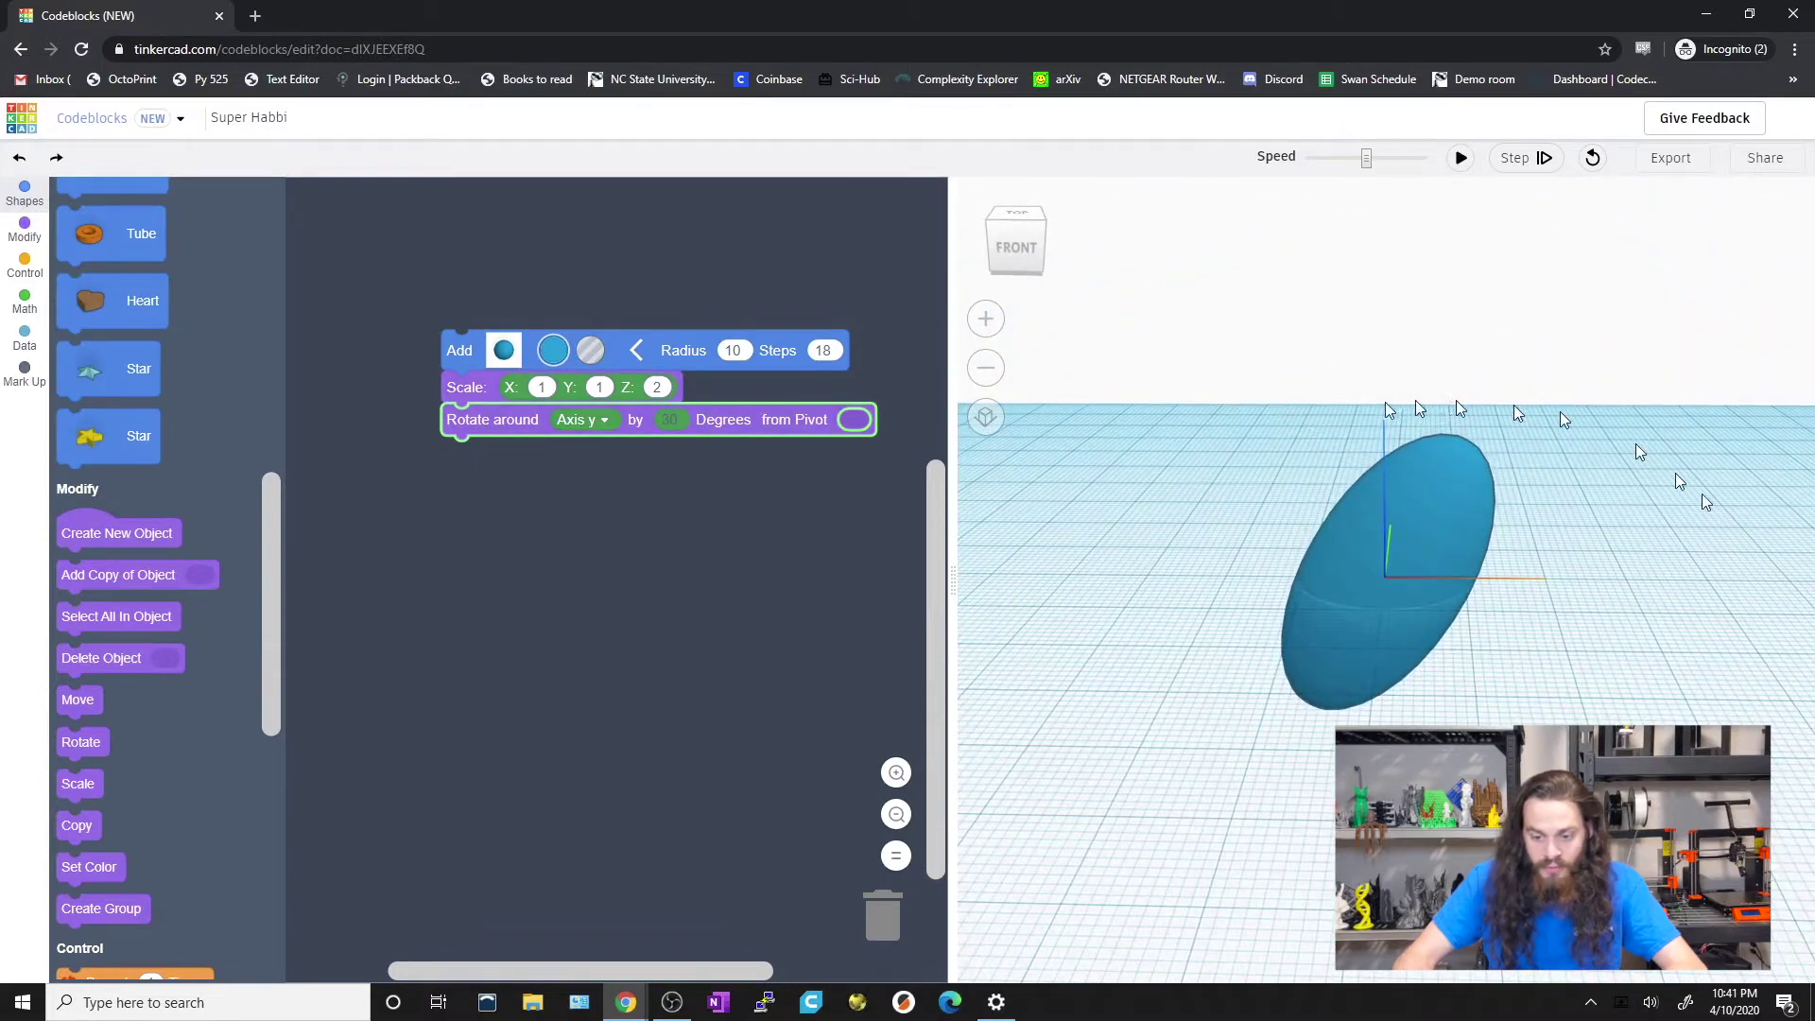
pyautogui.moveTo(1447, 405)
pyautogui.mouseDown(button='right')
pyautogui.moveTo(1600, 413)
pyautogui.moveTo(1372, 438)
pyautogui.mouseUp(button='right')
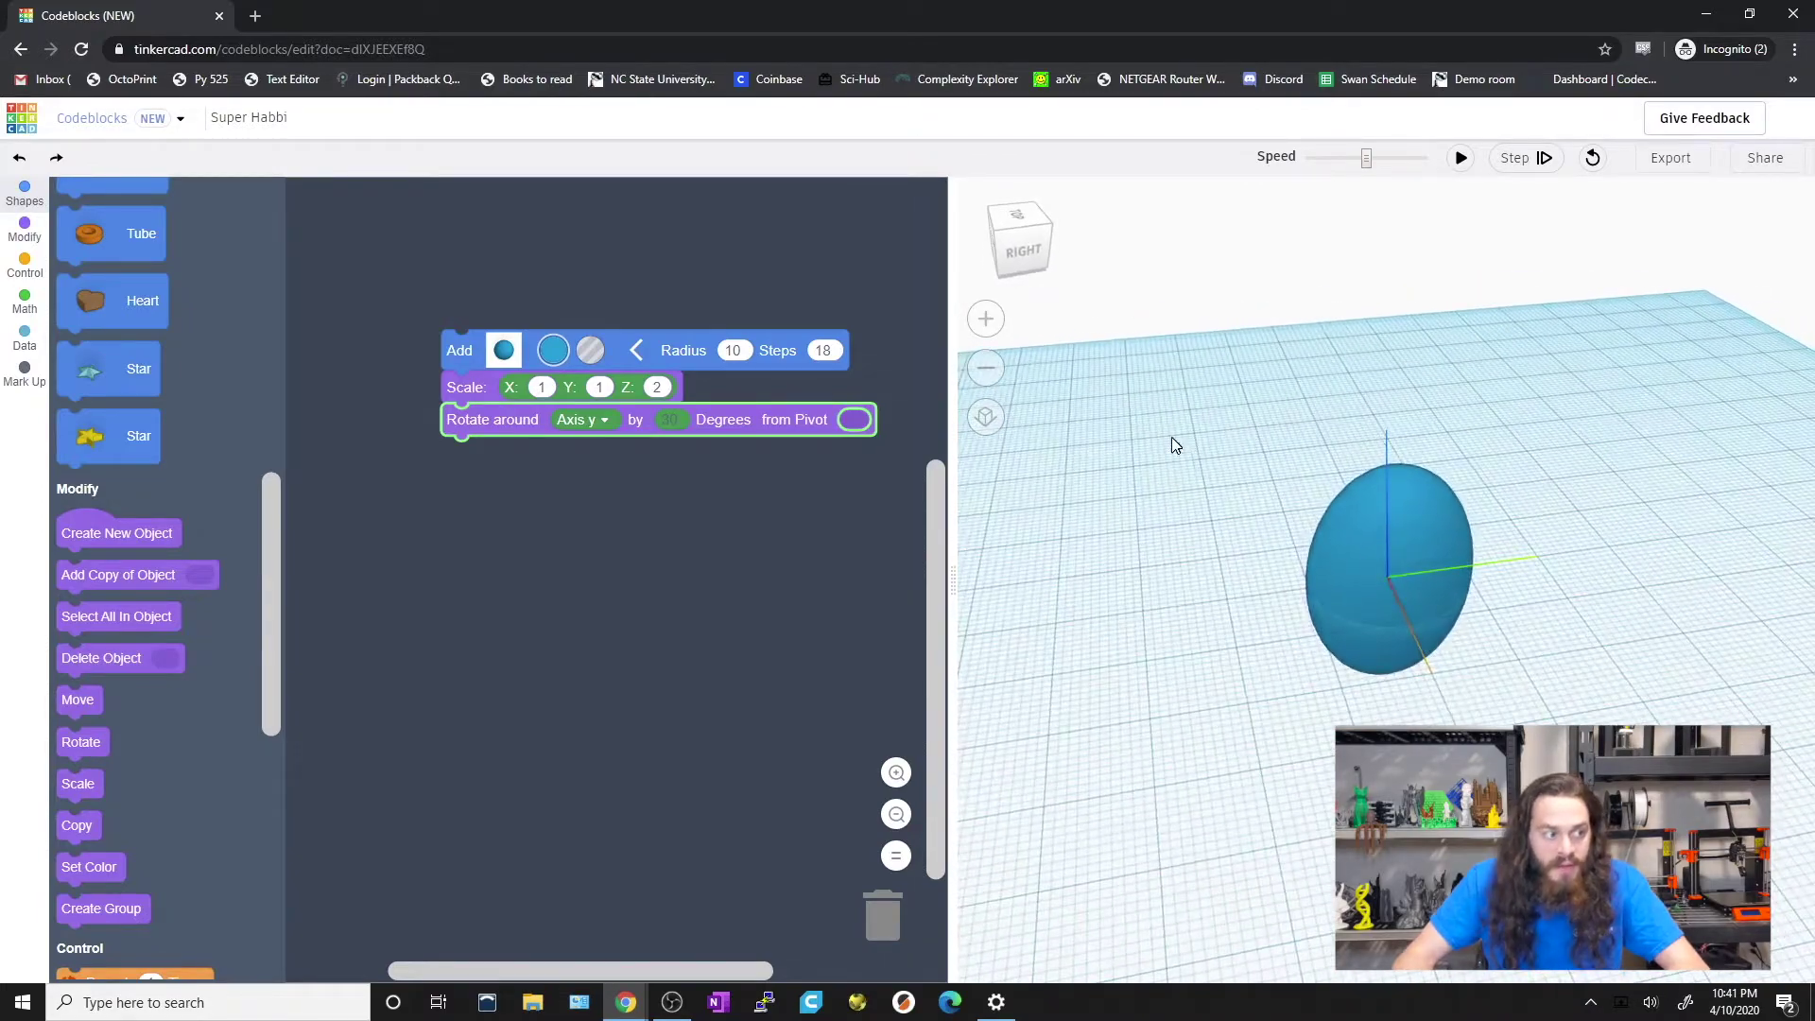
pyautogui.moveTo(1175, 452); pyautogui.dragTo(525, 675, button='right')
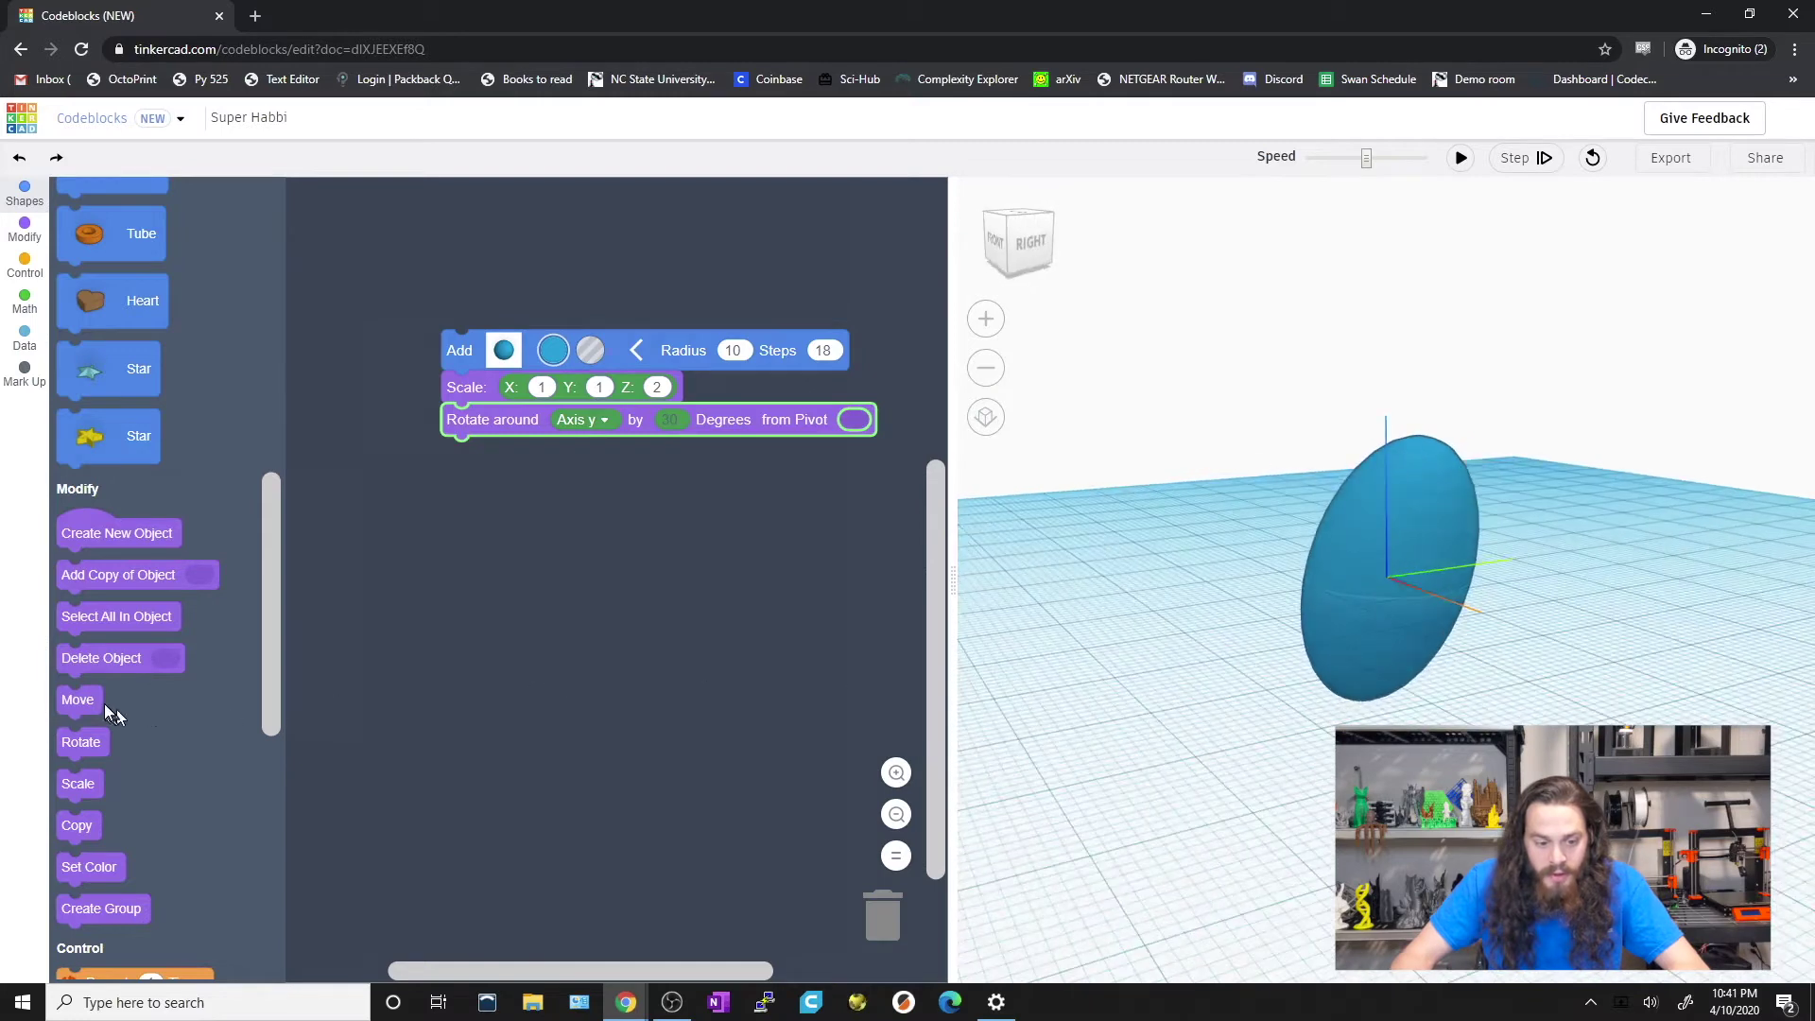
pyautogui.moveTo(106, 707); pyautogui.dragTo(468, 462)
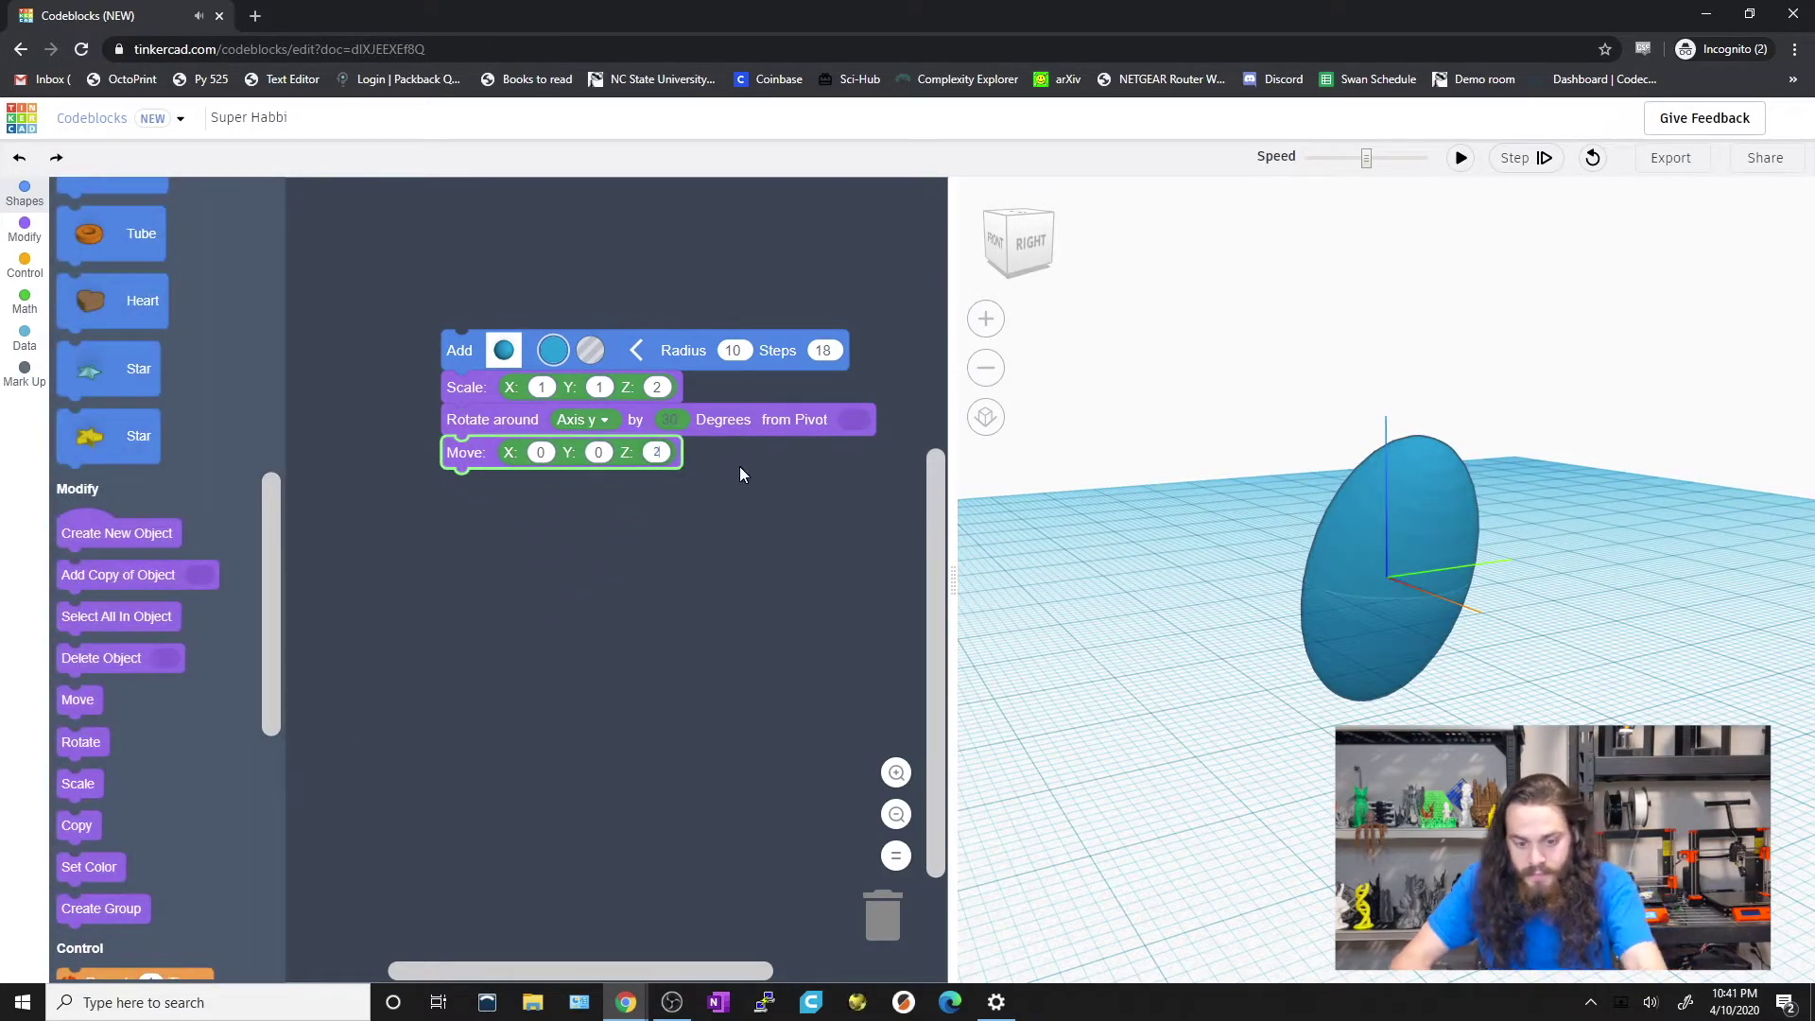
# Set the Move block's Z to 20 and run to lift the ellipsoid above the grid.
pyautogui.write('20')
pyautogui.click(1461, 161)
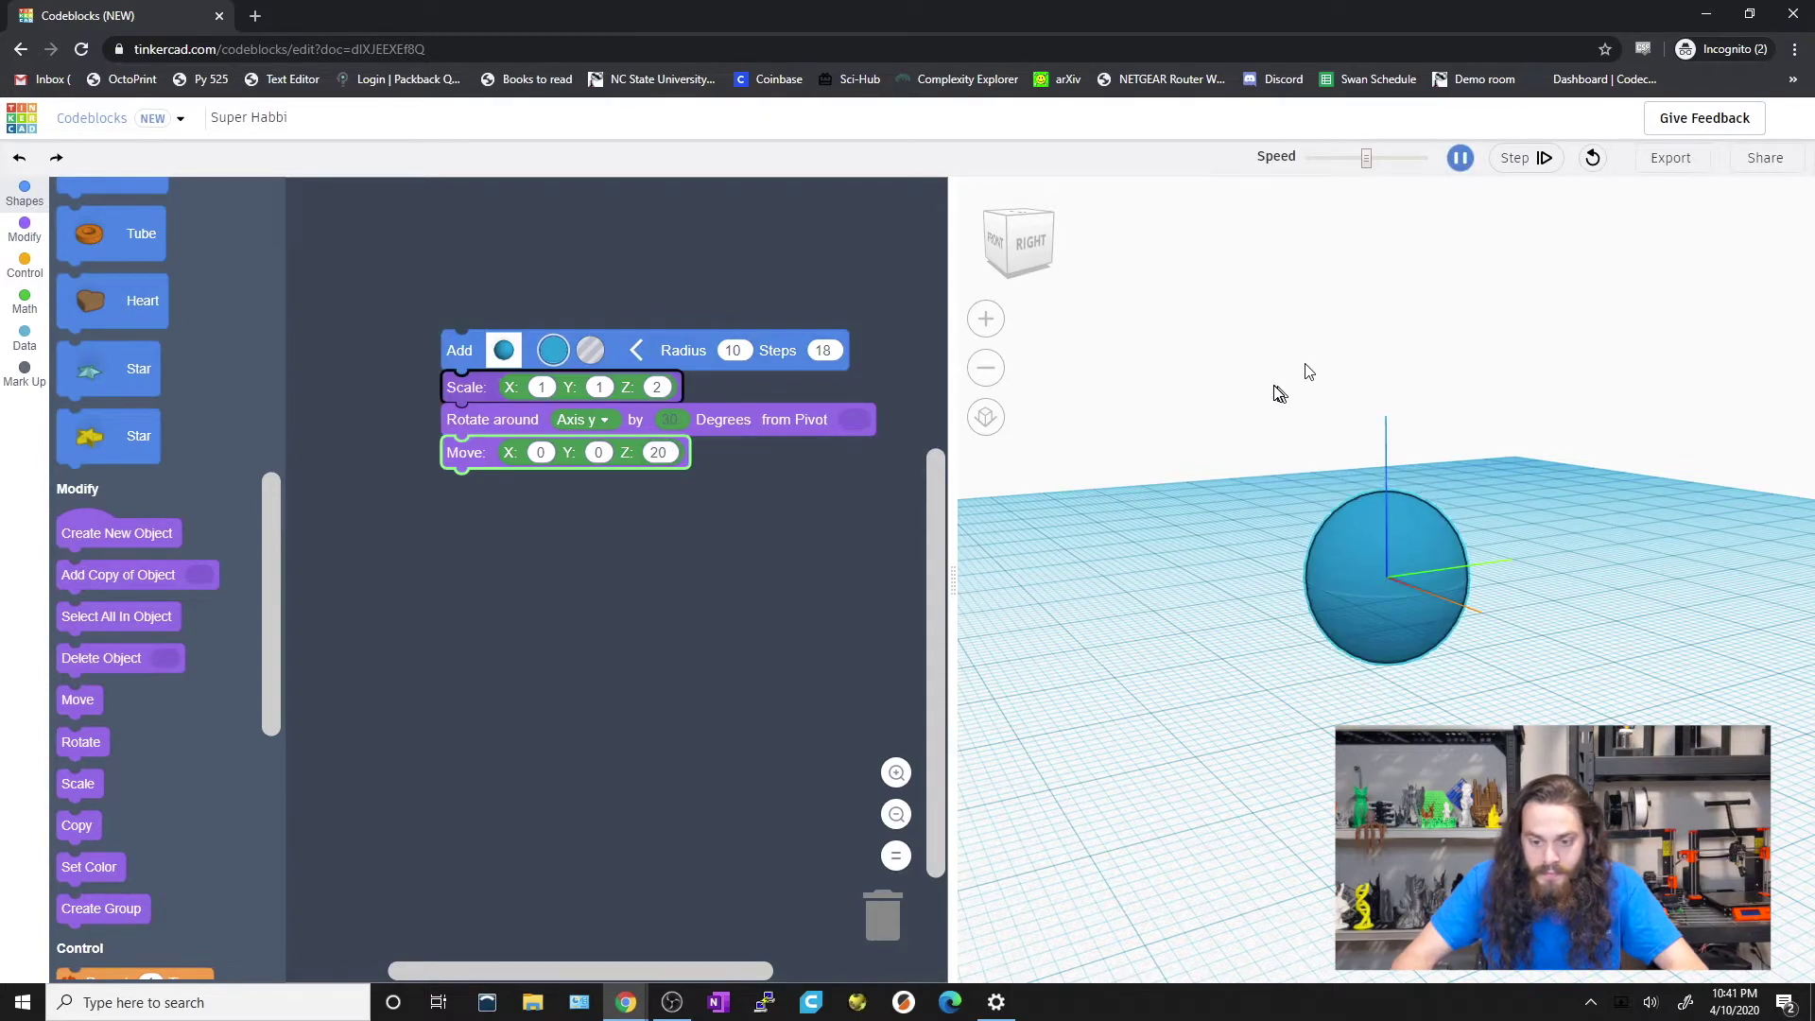
pyautogui.moveTo(1312, 625); pyautogui.dragTo(1357, 618, button='right')
# Wrap the ellipsoid blocks in Create New Object and rename its variable from object0 to Body.
pyautogui.moveTo(92, 537); pyautogui.dragTo(484, 304)
pyautogui.click(623, 306)
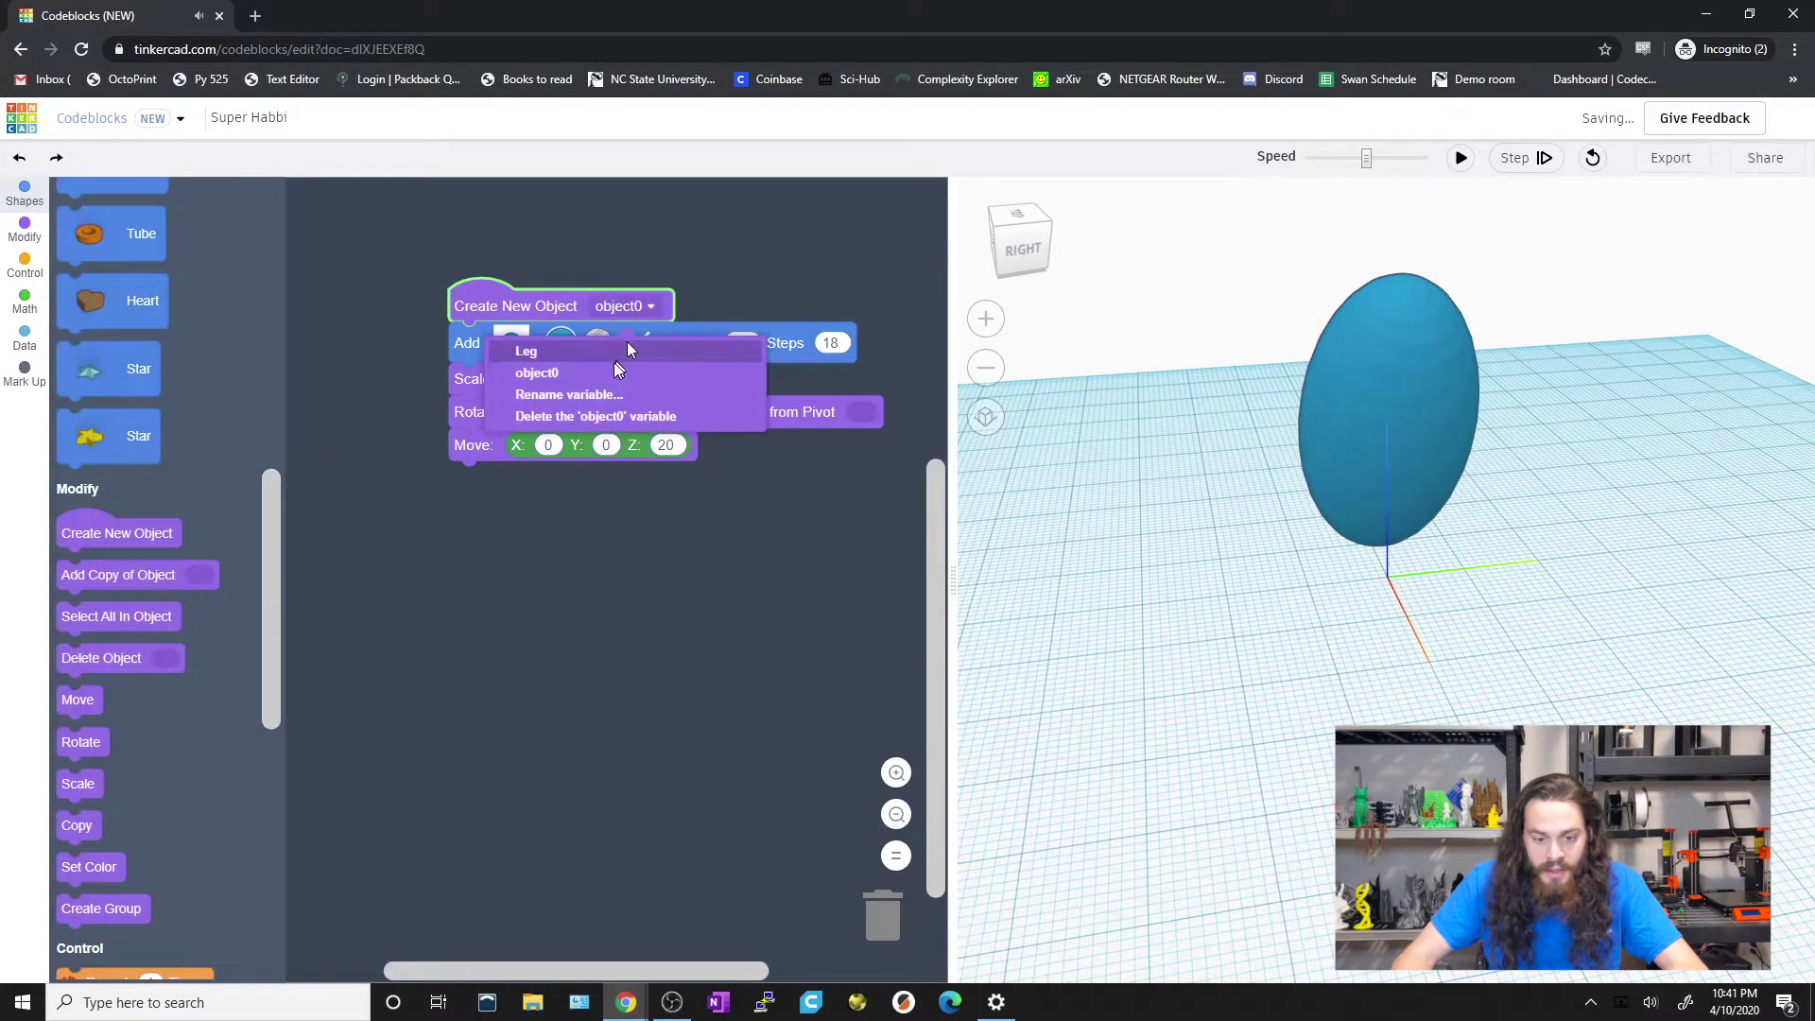
pyautogui.click(587, 394)
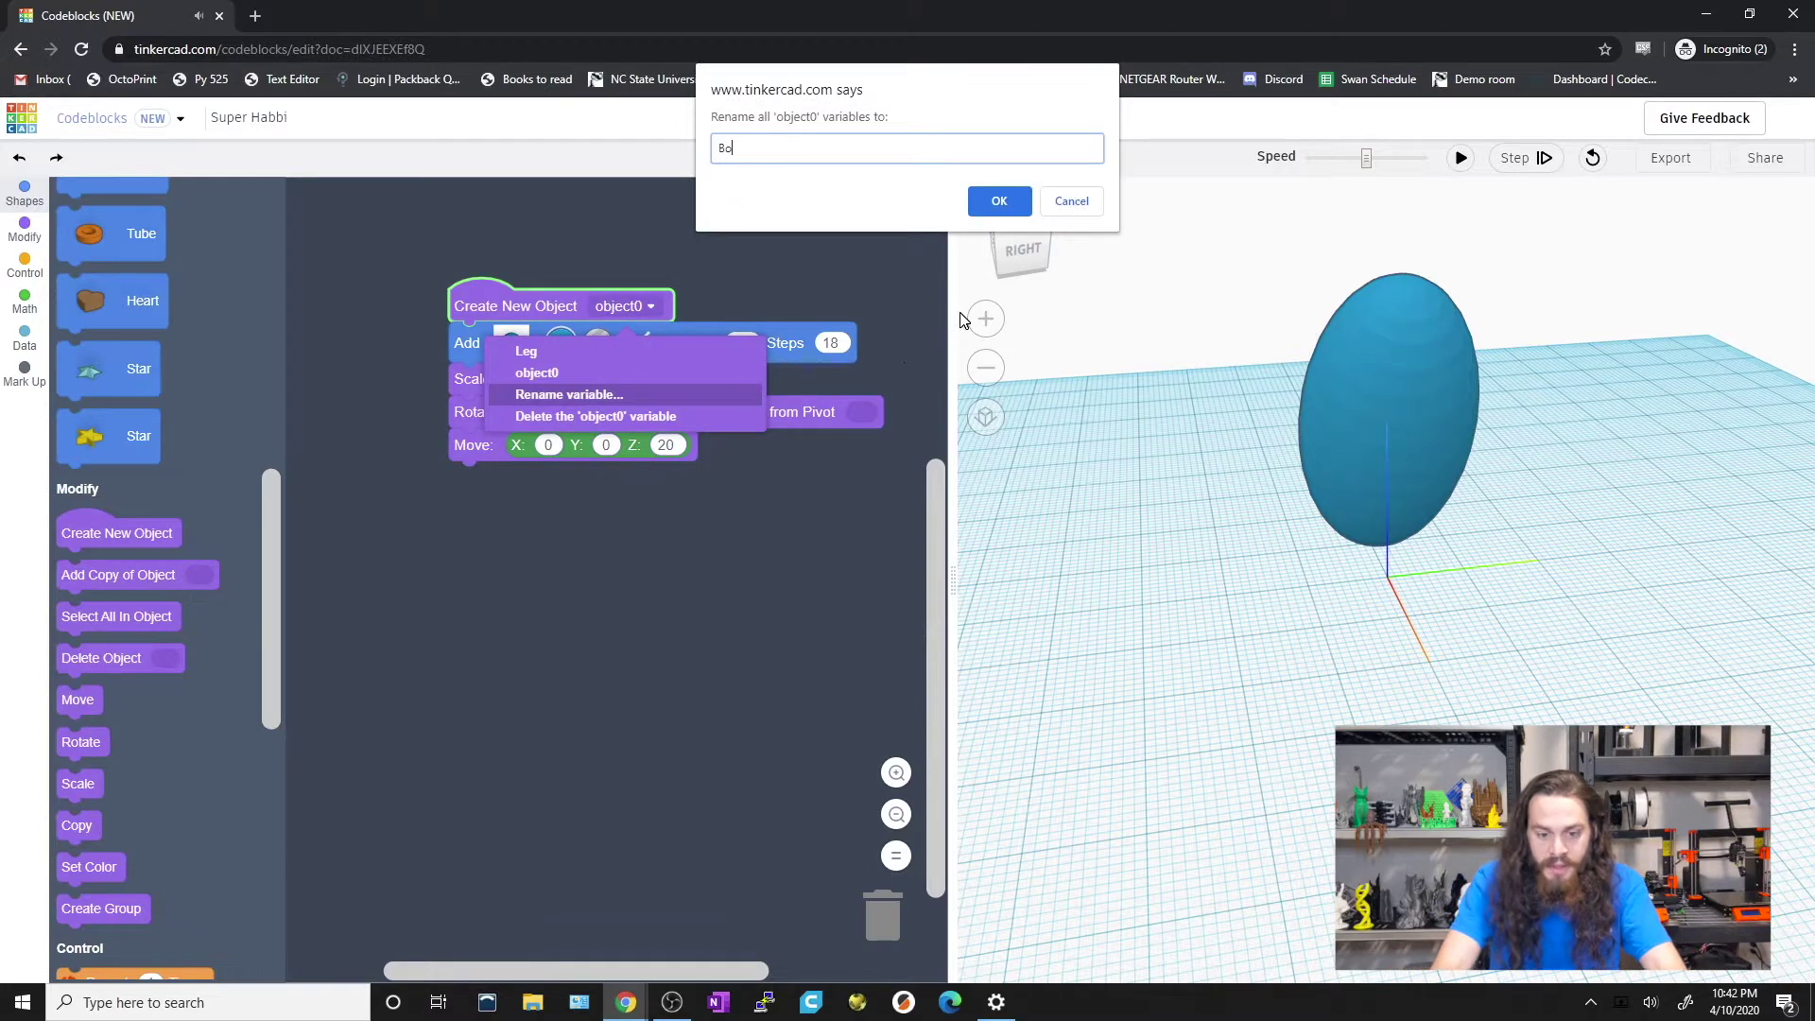
pyautogui.write('Body')
pyautogui.press('Return')
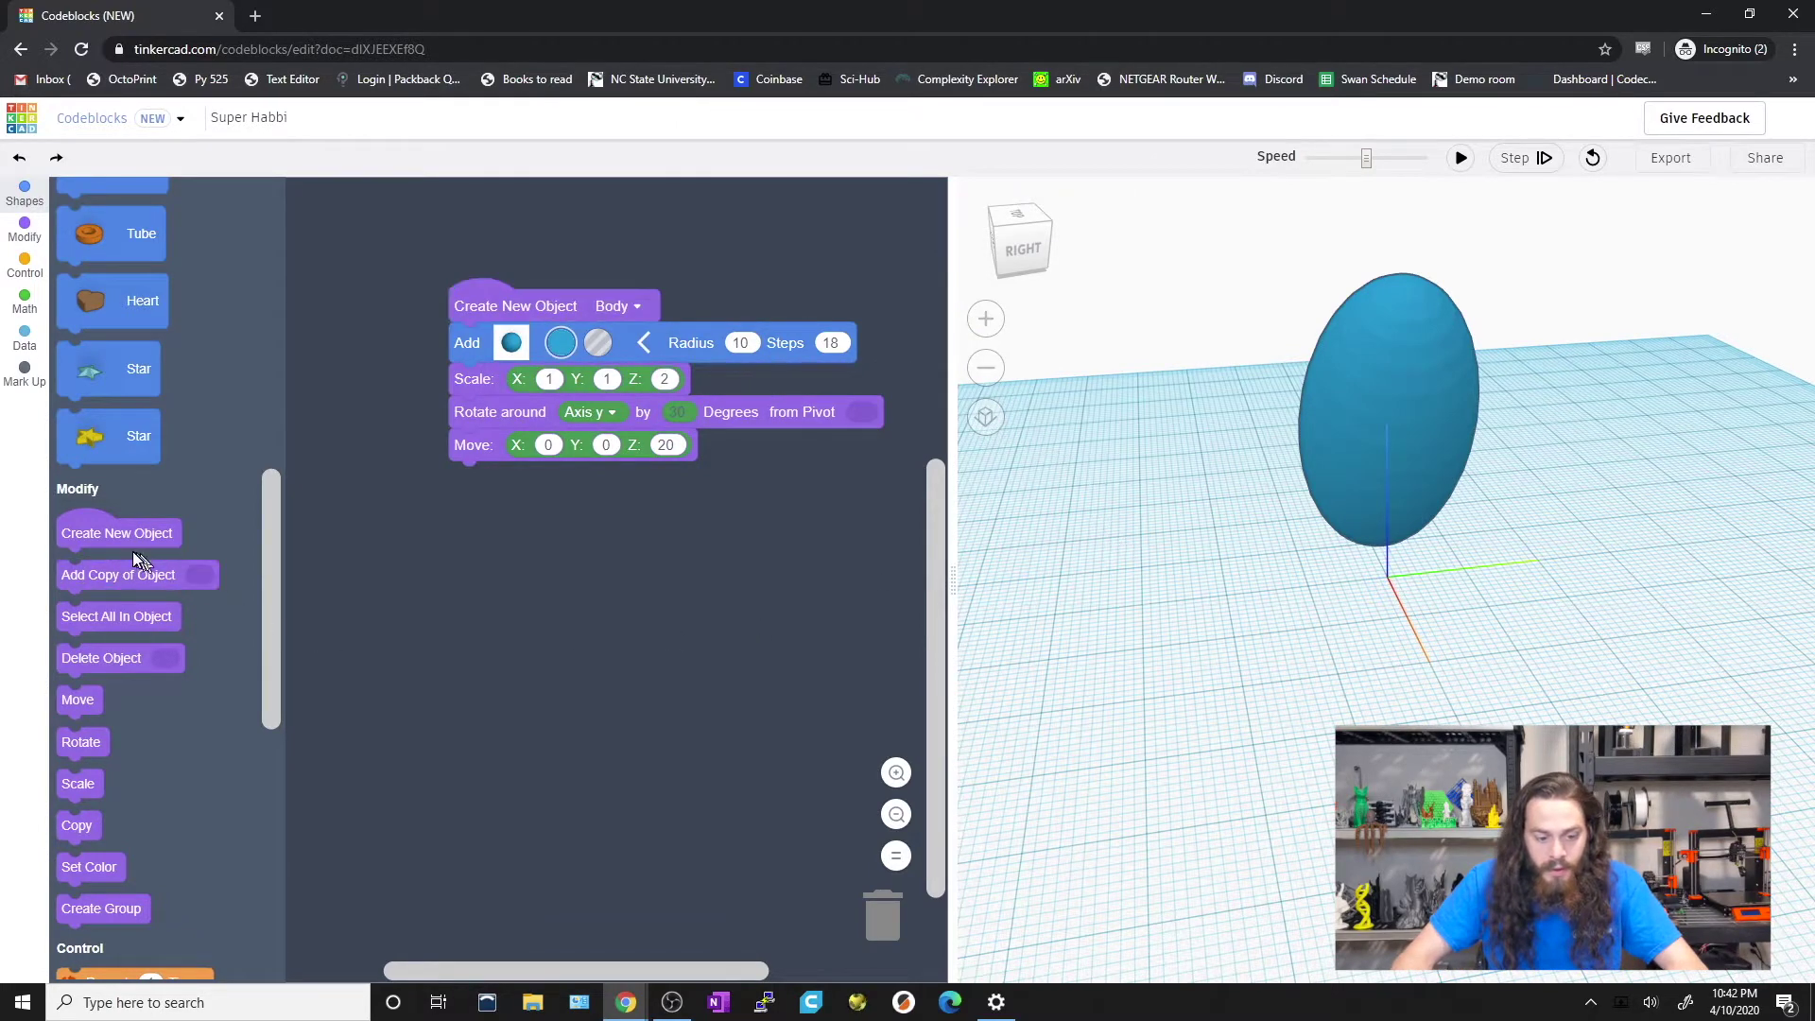
pyautogui.scroll(1, 133, 558)
# Add a second Create New Object block and name it Leg.
pyautogui.moveTo(72, 576); pyautogui.dragTo(461, 547)
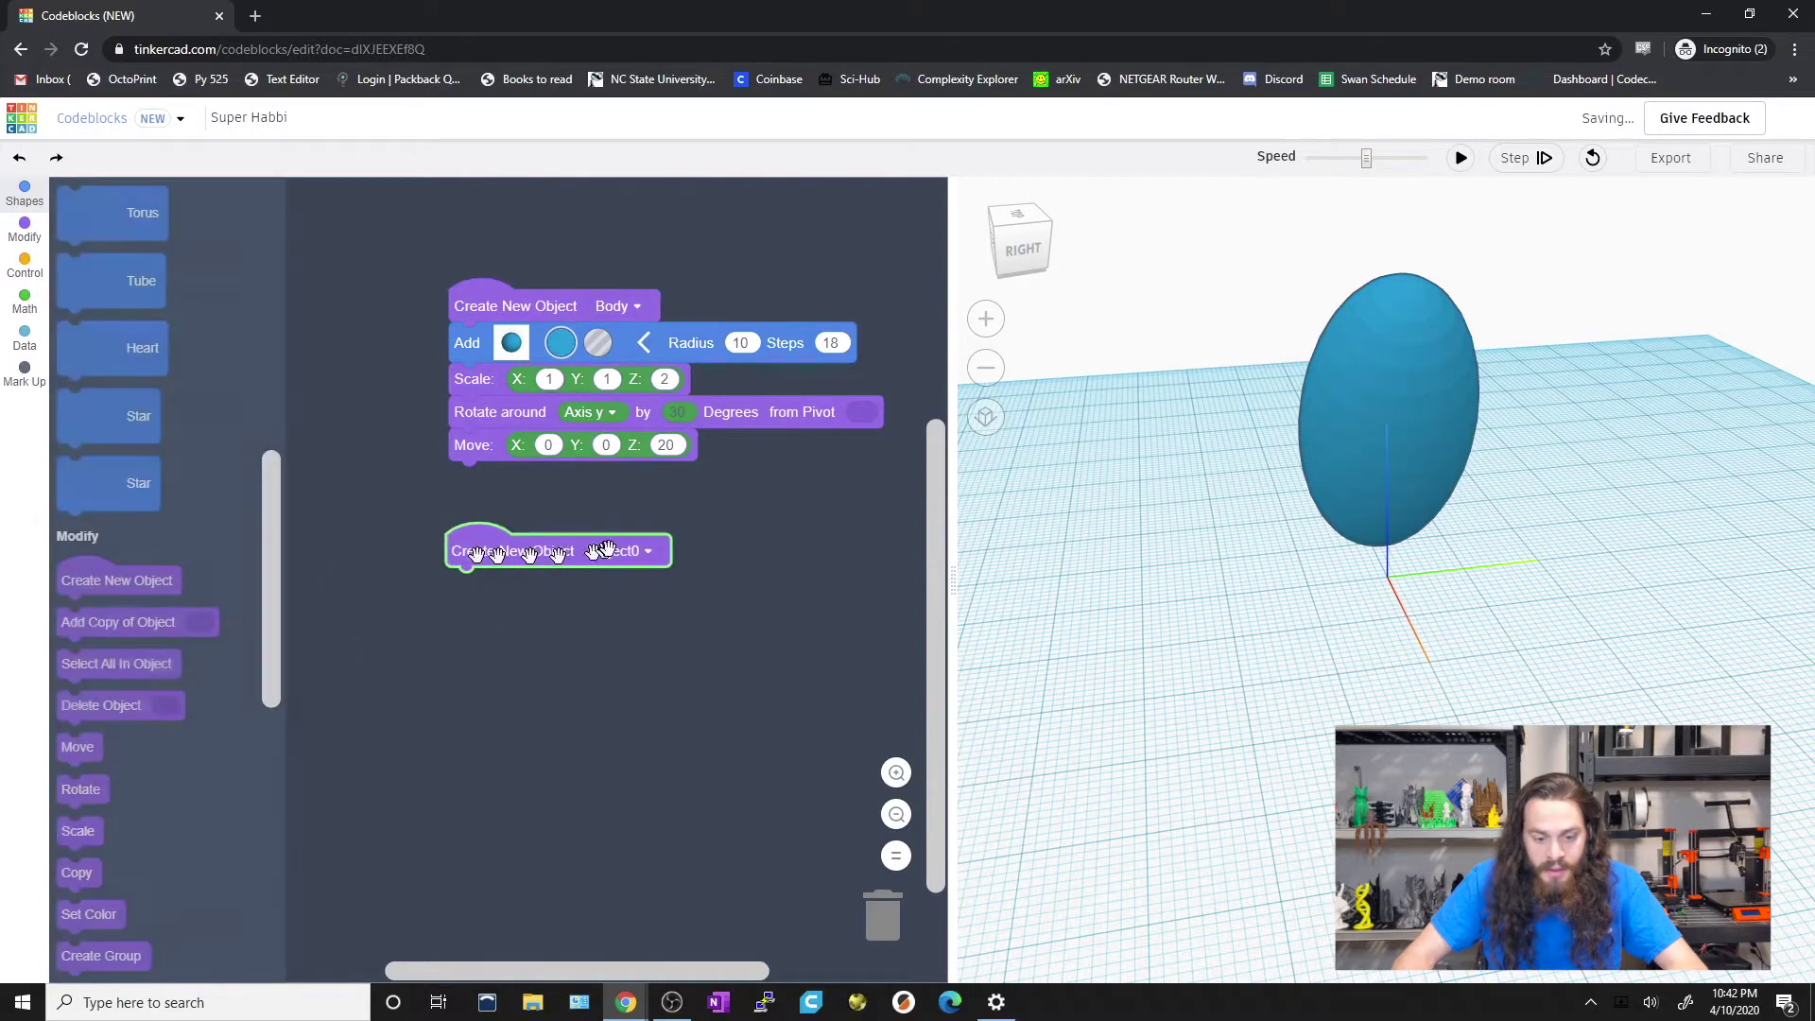
pyautogui.click(619, 550)
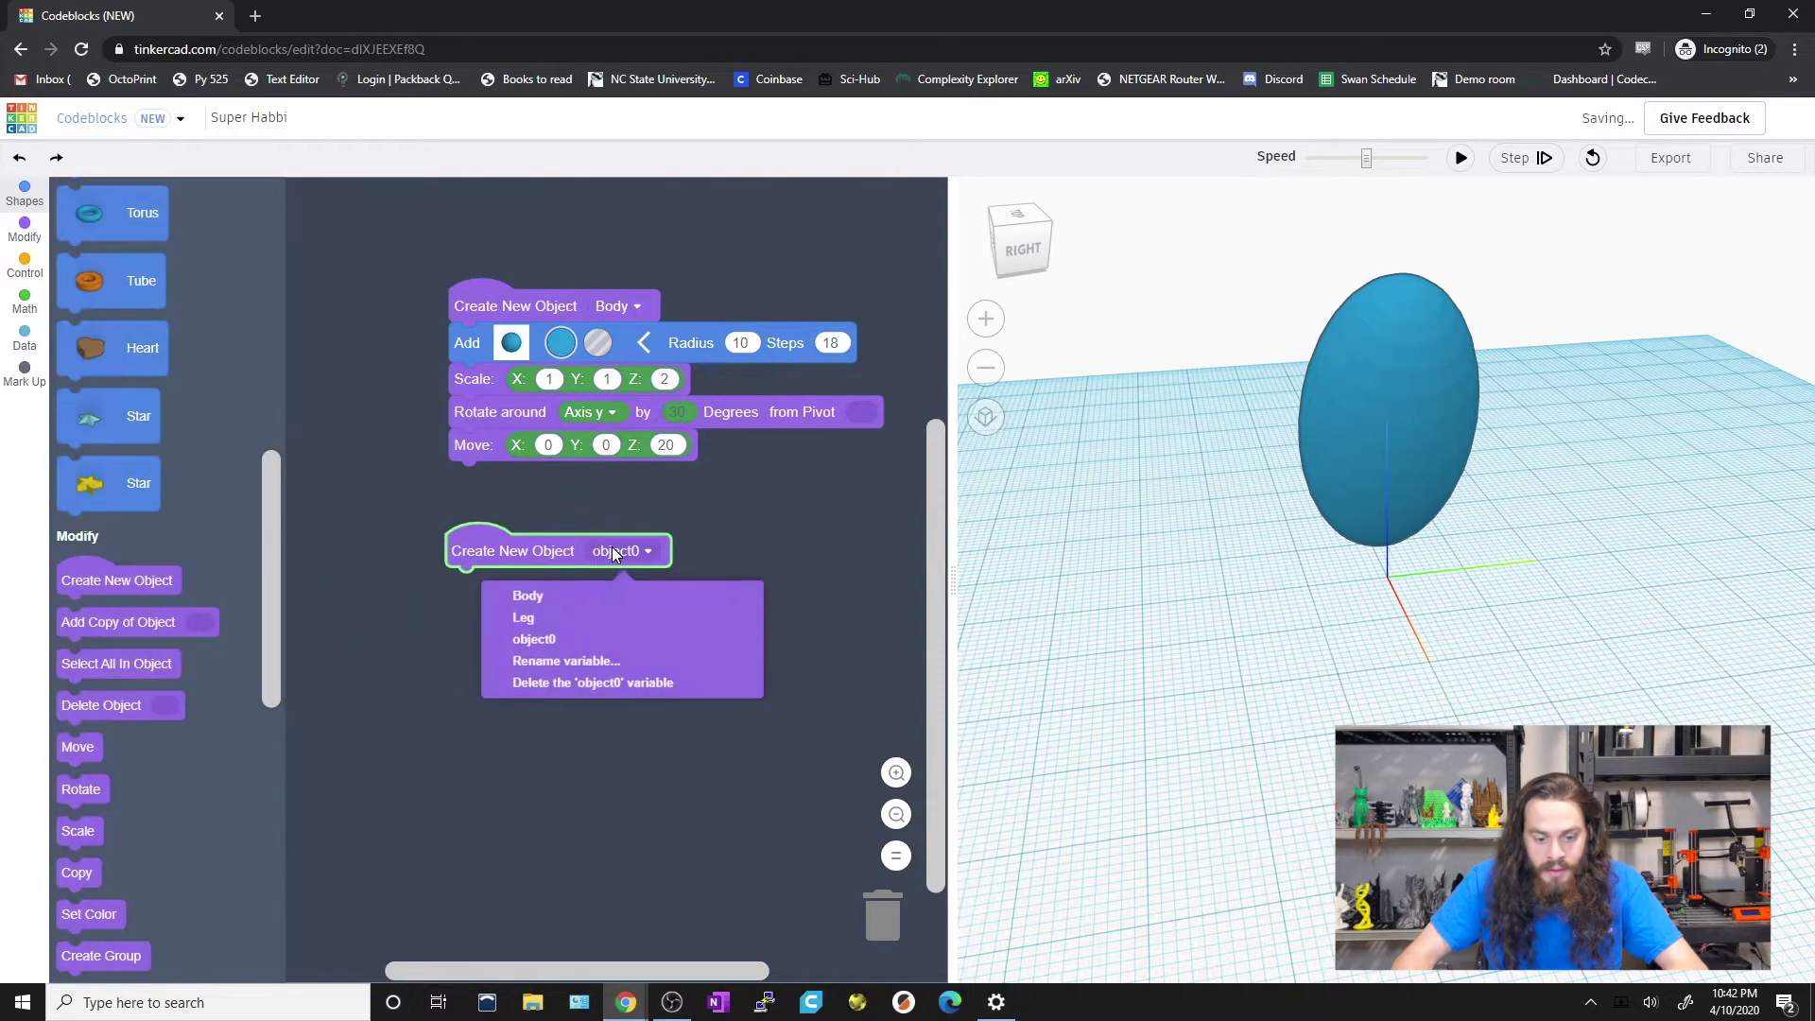
pyautogui.click(587, 622)
pyautogui.scroll(-2, 486, 641)
pyautogui.scroll(3, 229, 693)
pyautogui.scroll(2, 506, 620)
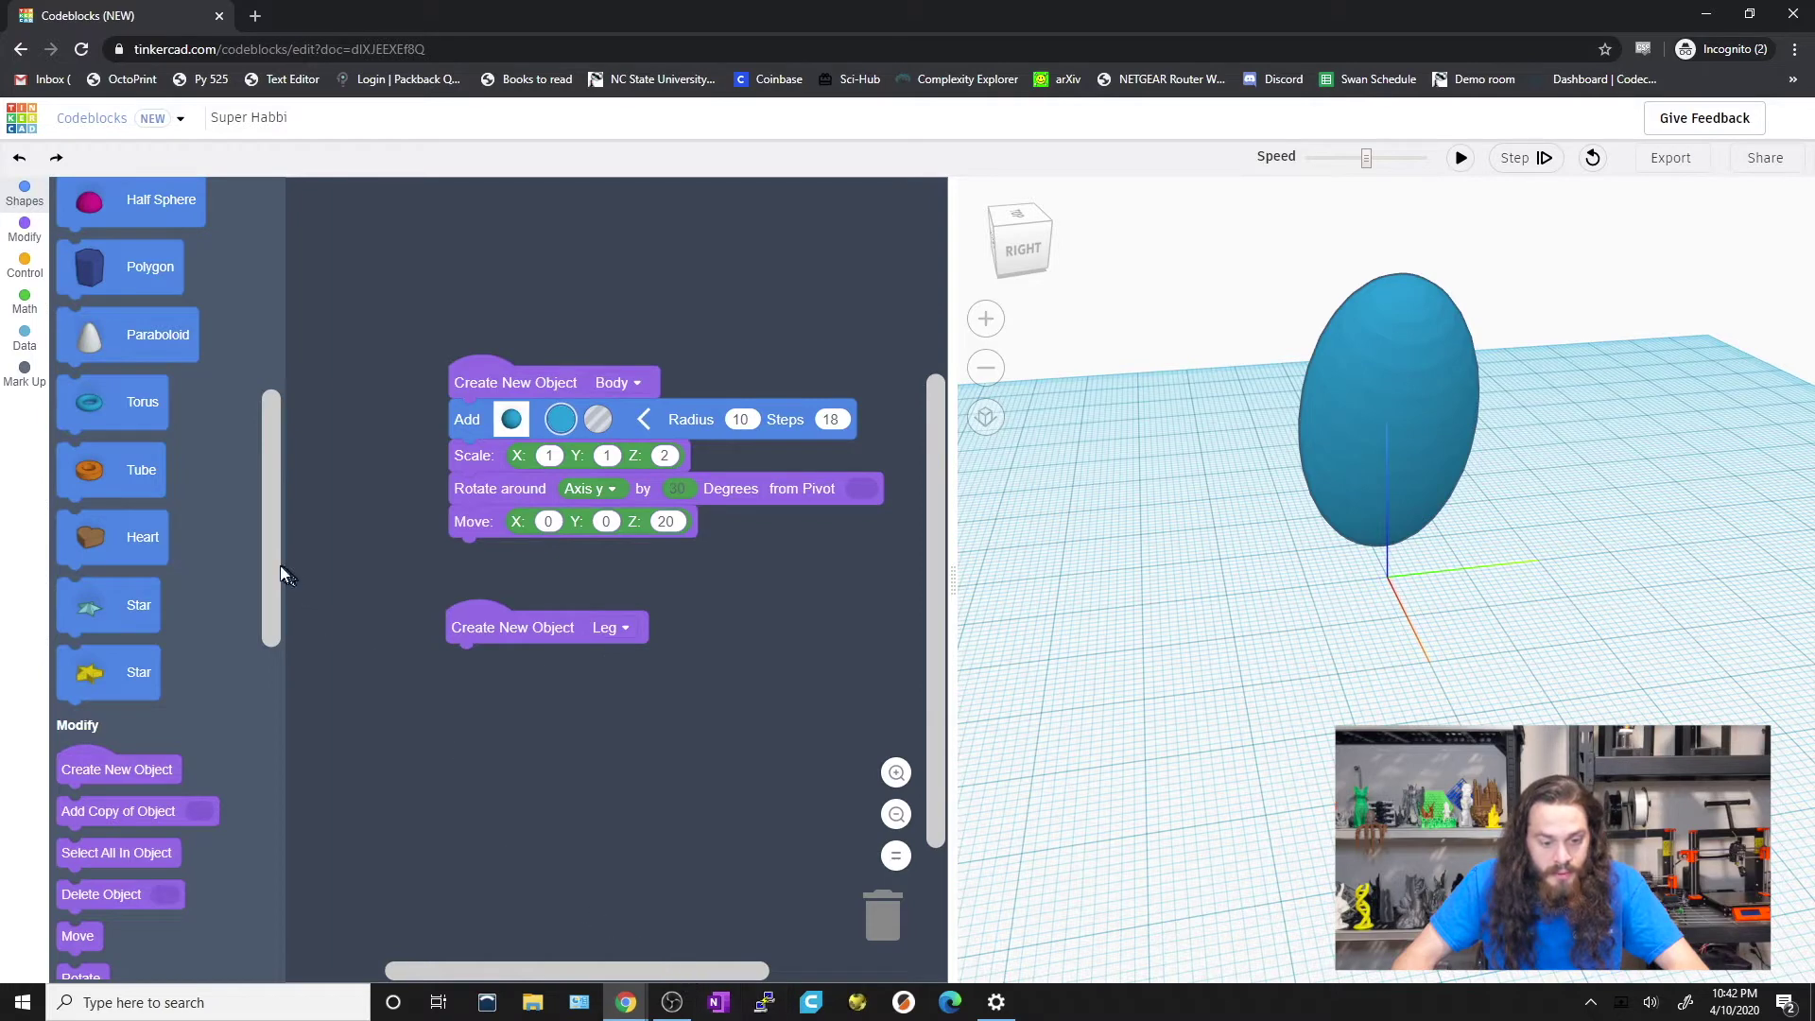
pyautogui.moveTo(284, 574); pyautogui.dragTo(275, 342)
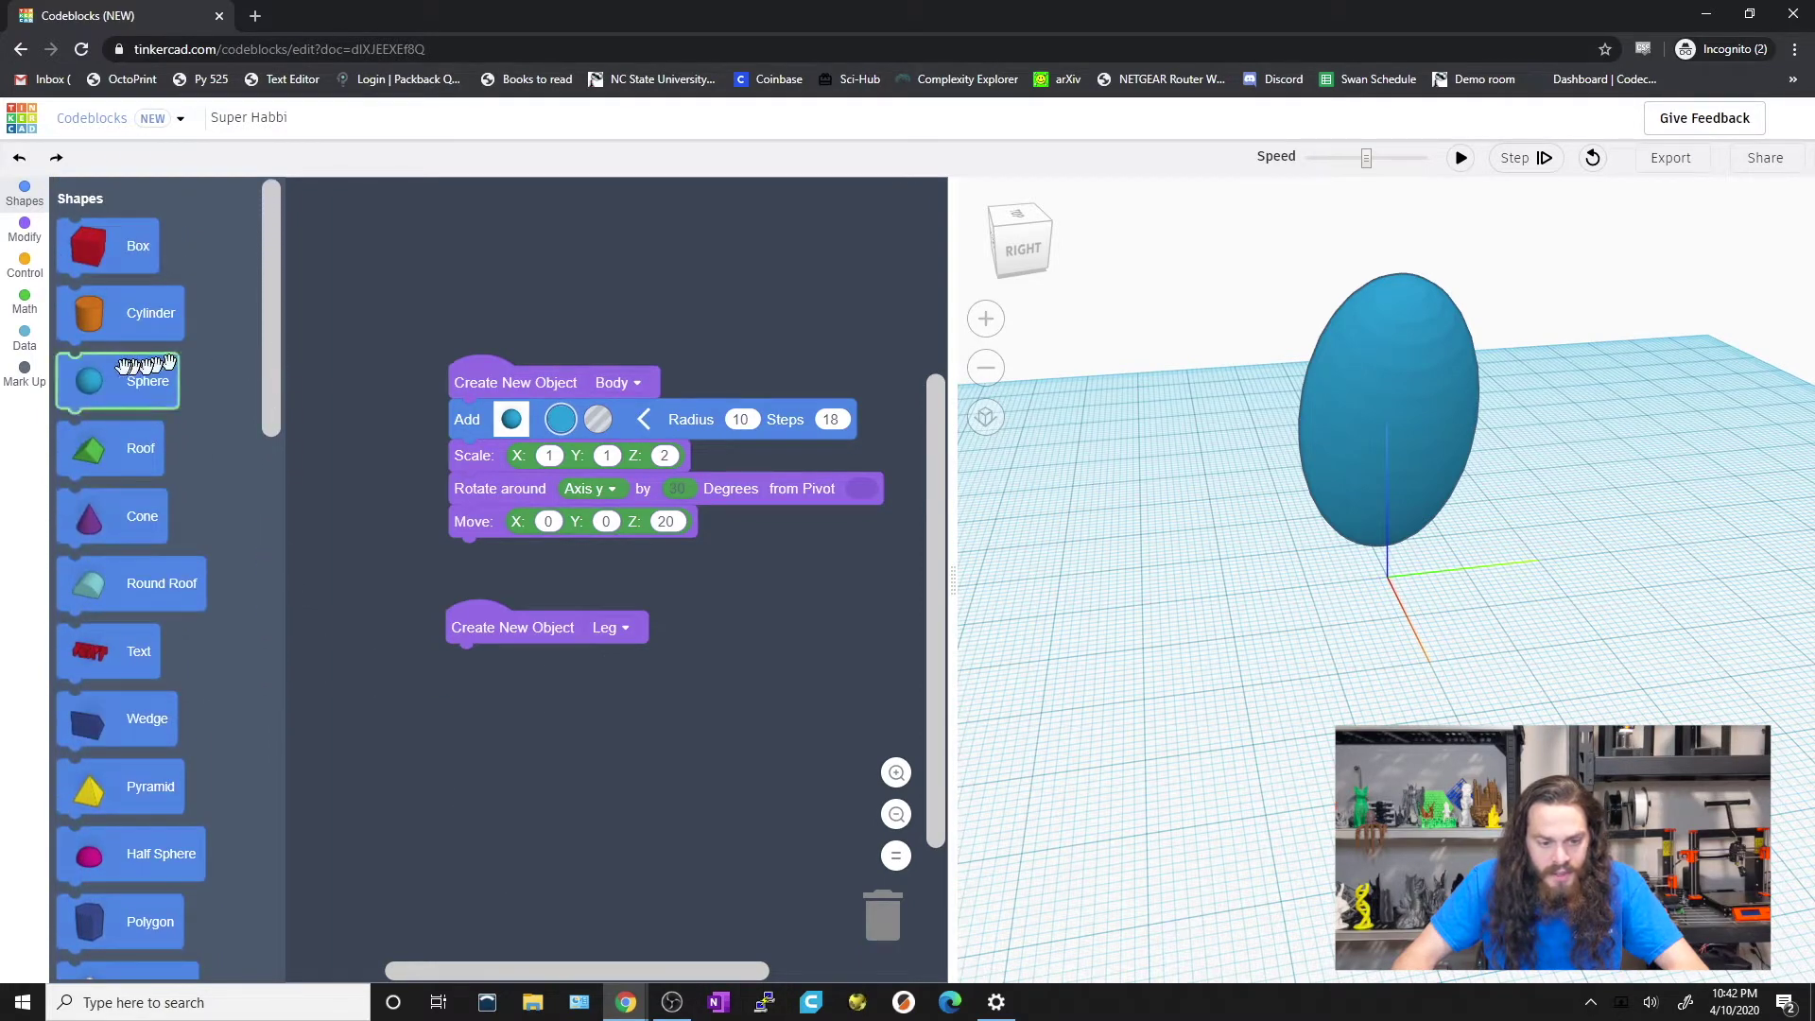
# Add a sphere to Leg scaled 0.5 in X and Y, then run to see it below the body.
pyautogui.moveTo(142, 366); pyautogui.dragTo(515, 666)
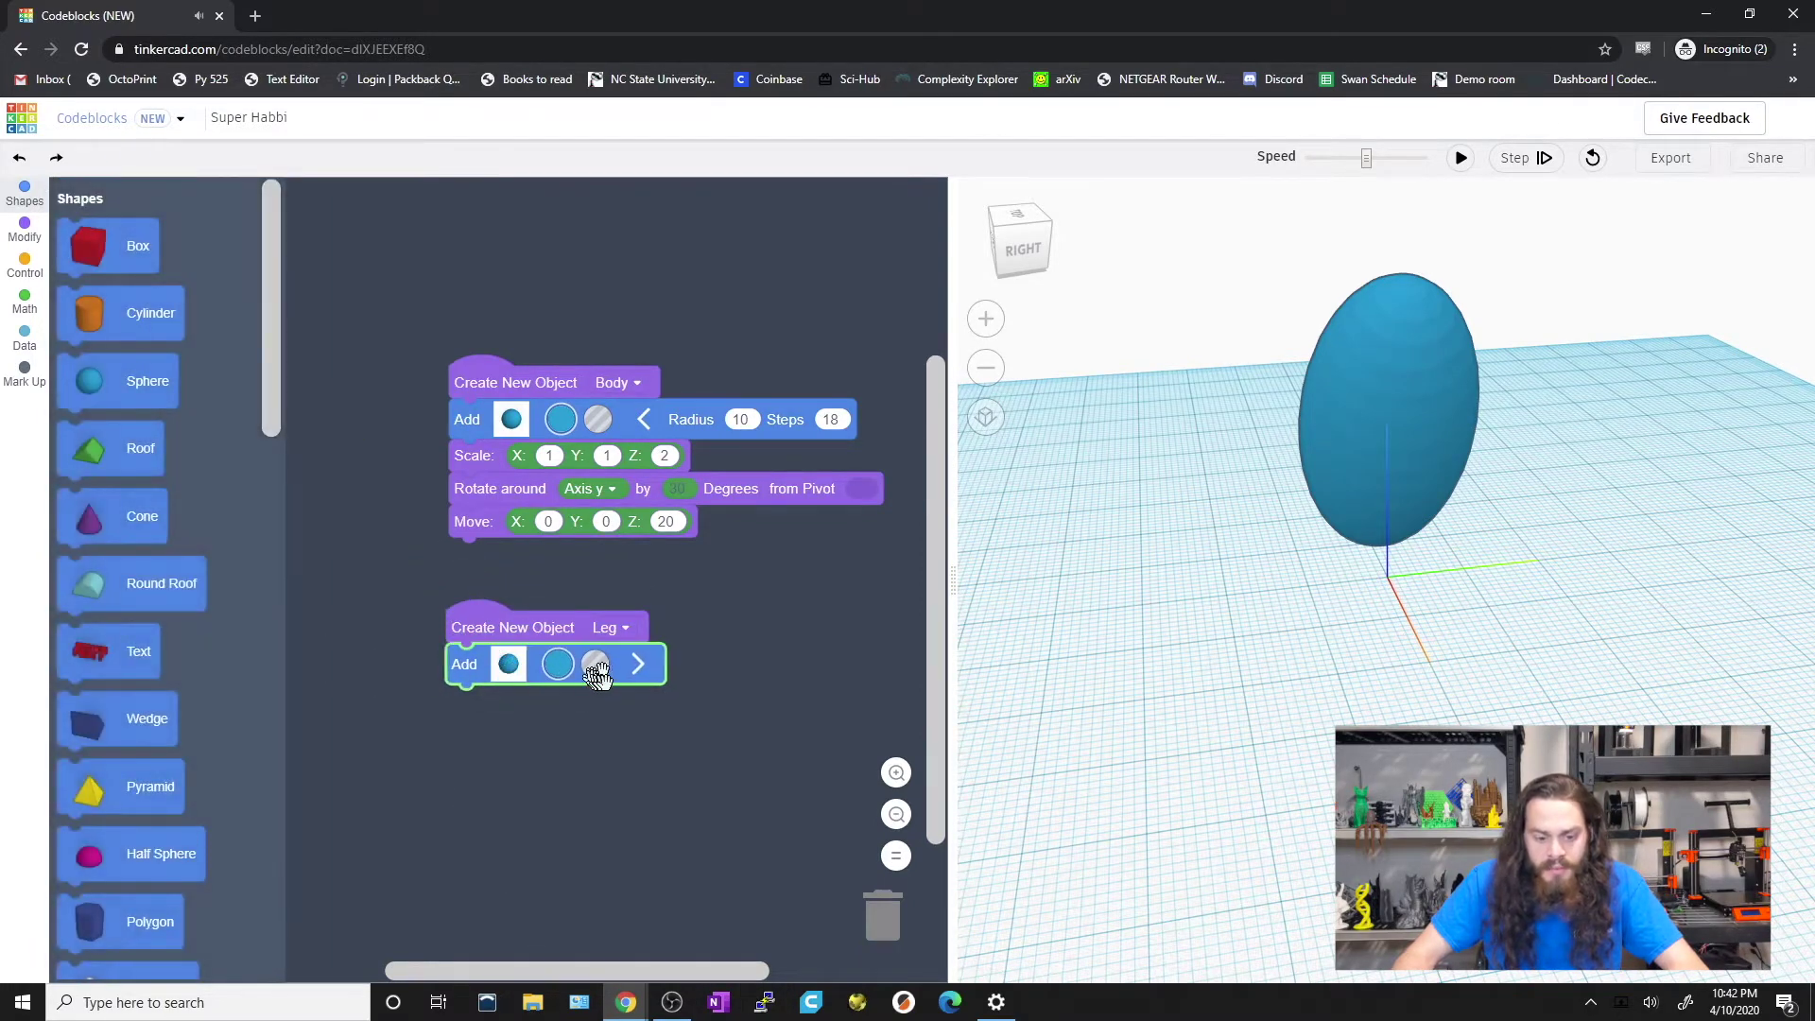
pyautogui.scroll(-8, 239, 635)
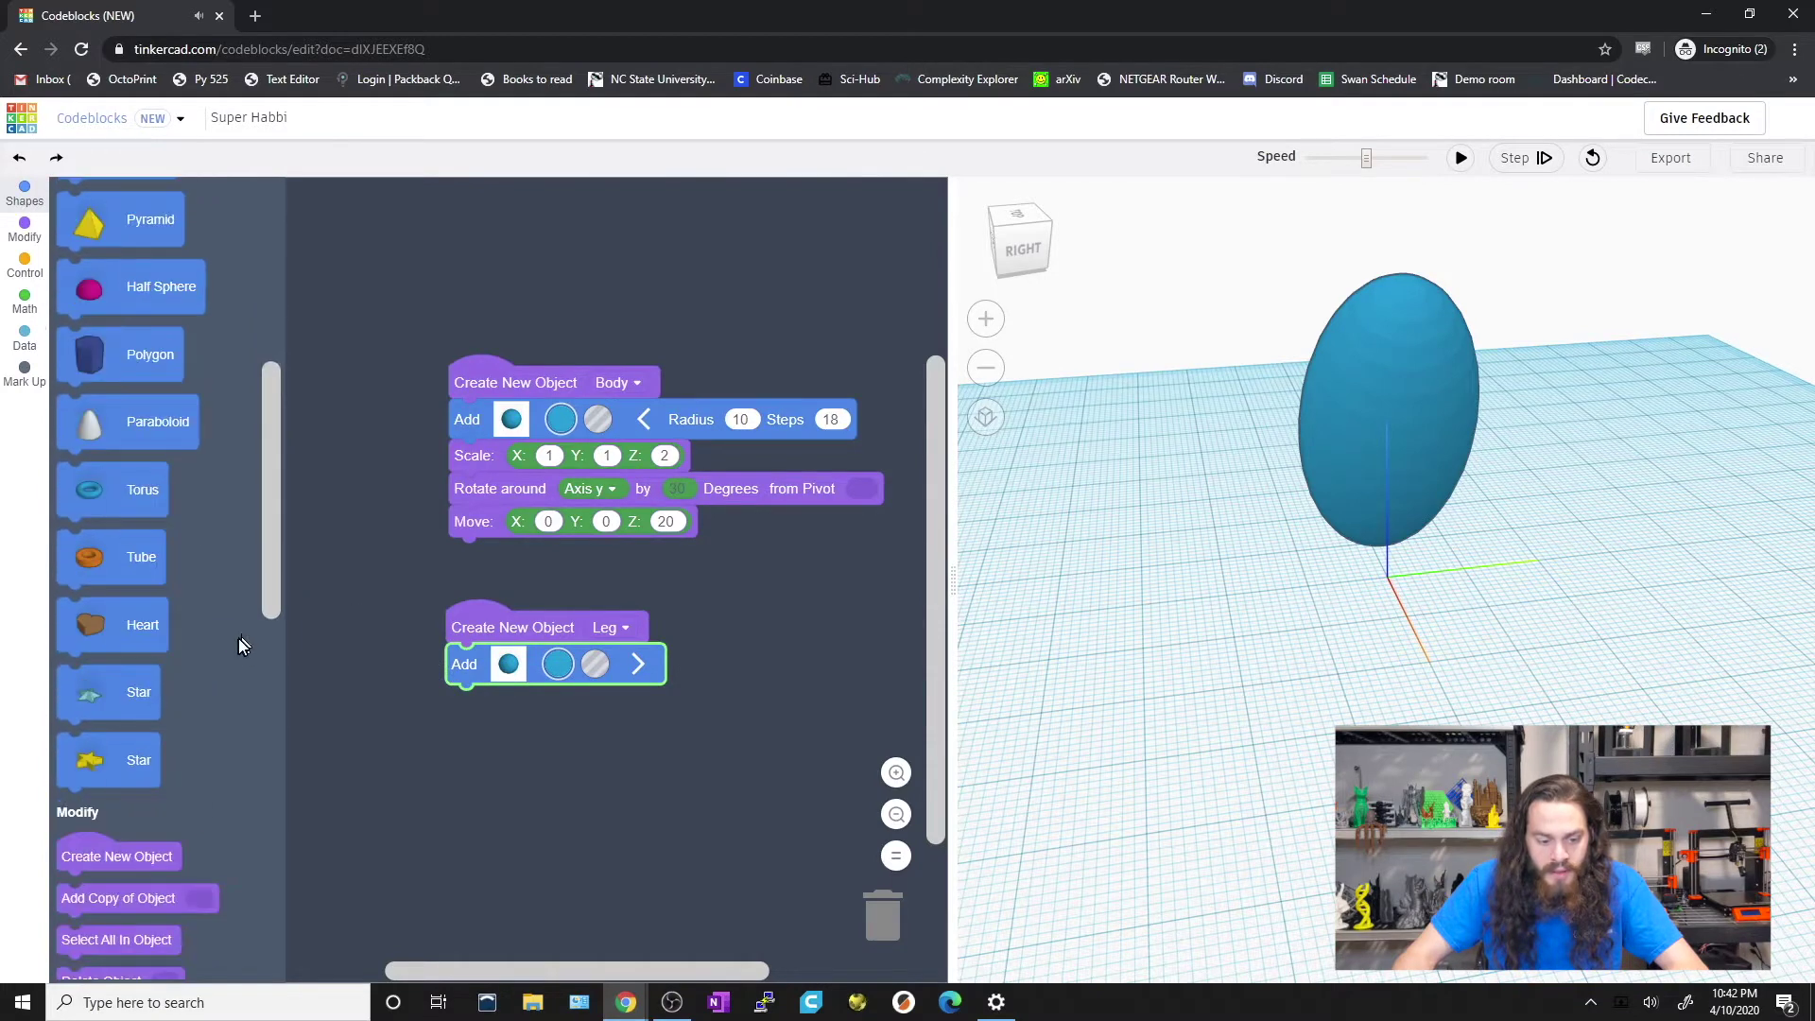
pyautogui.scroll(-1, 159, 835)
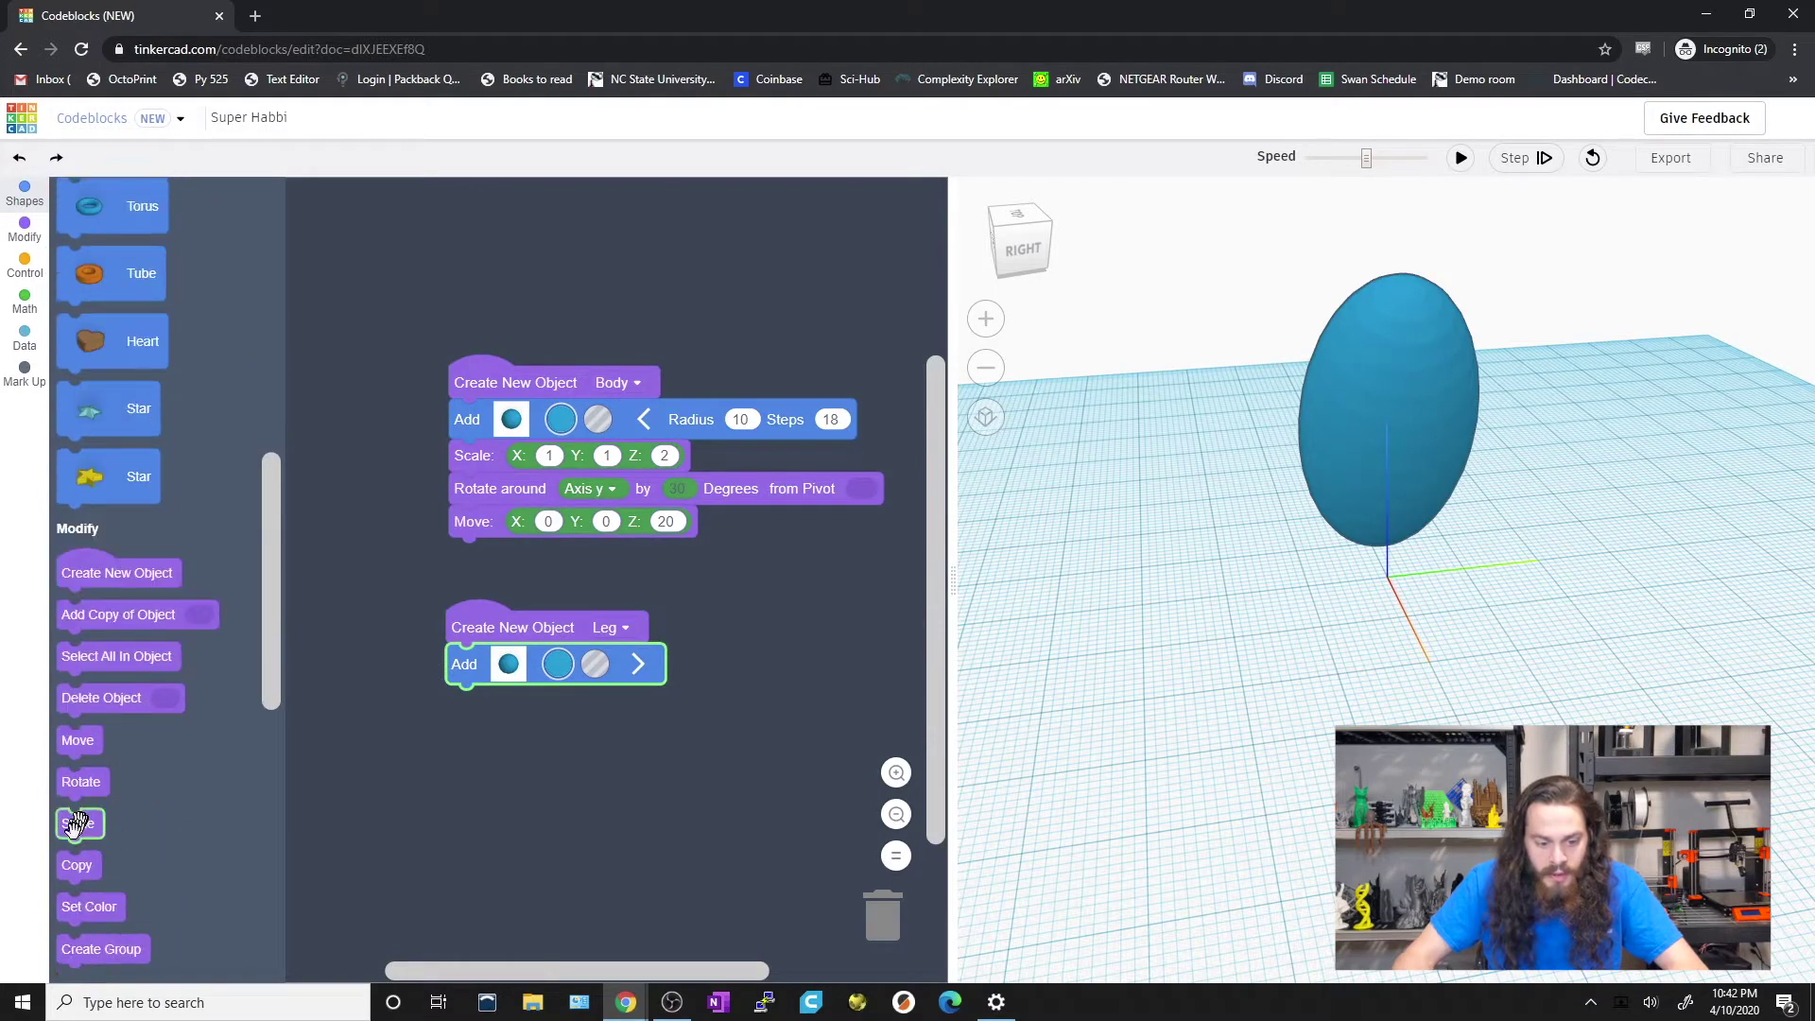
pyautogui.moveTo(75, 823); pyautogui.dragTo(468, 721)
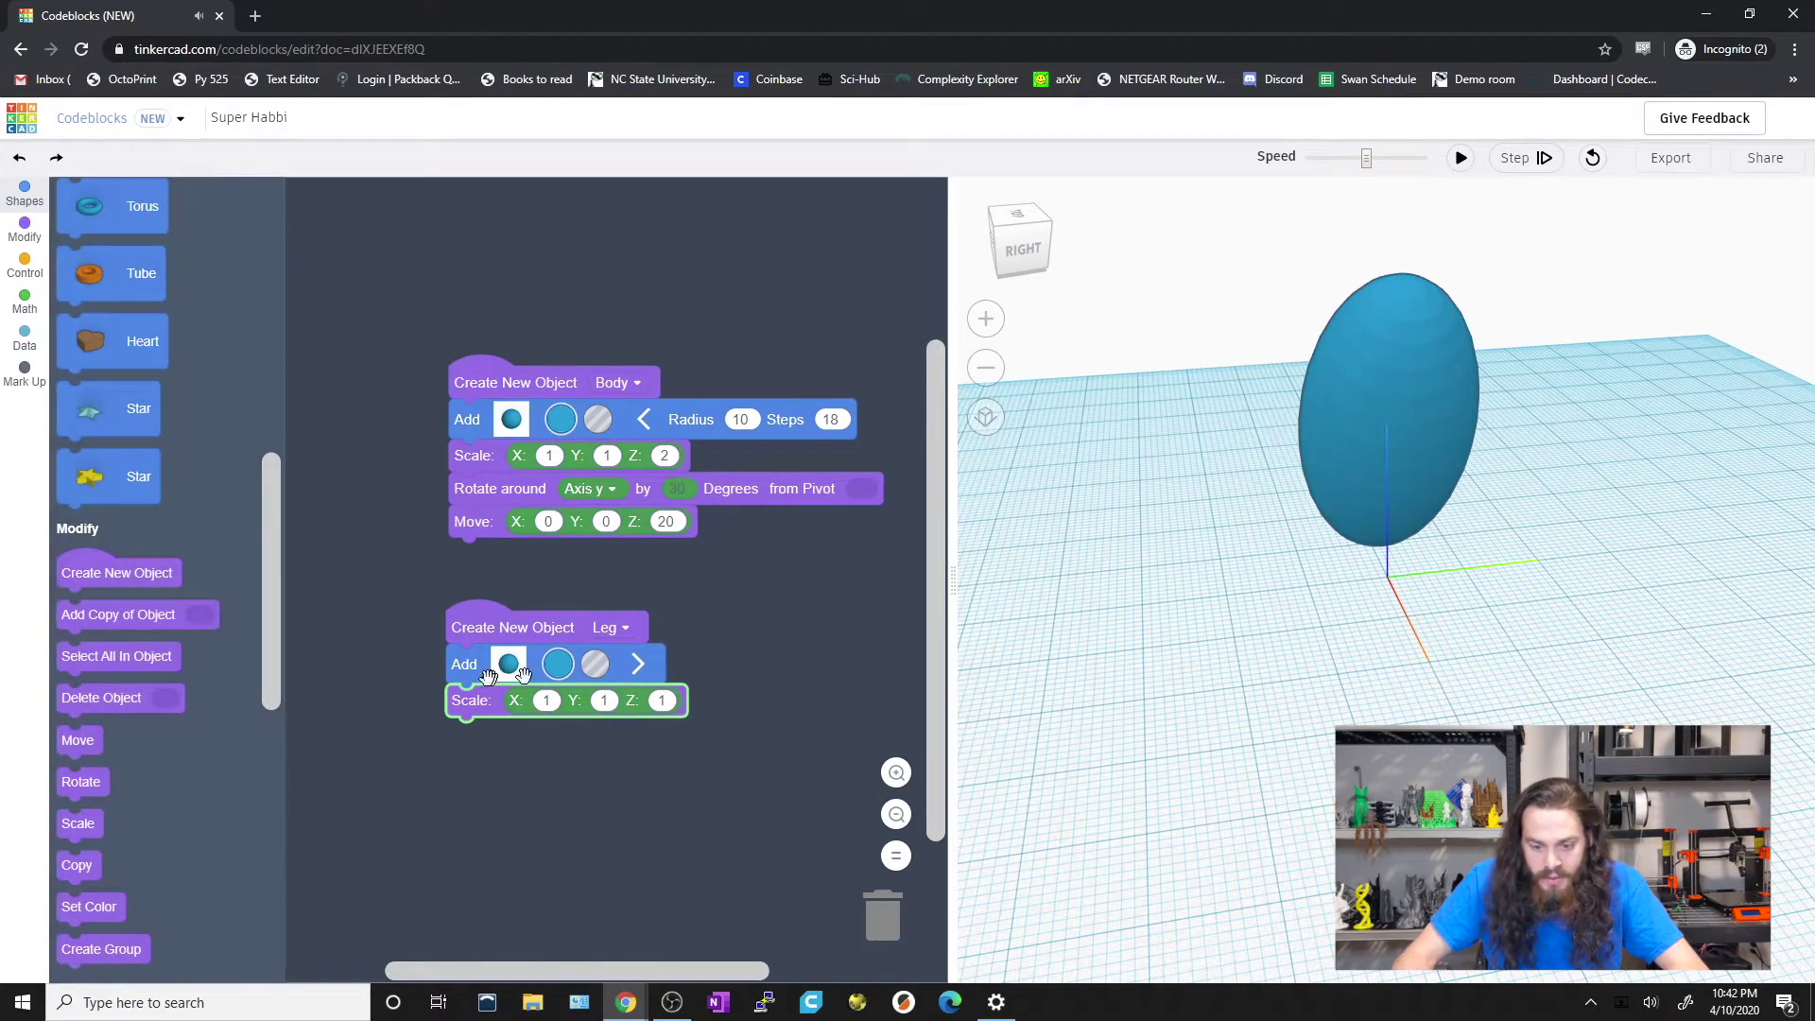
pyautogui.write('.5')
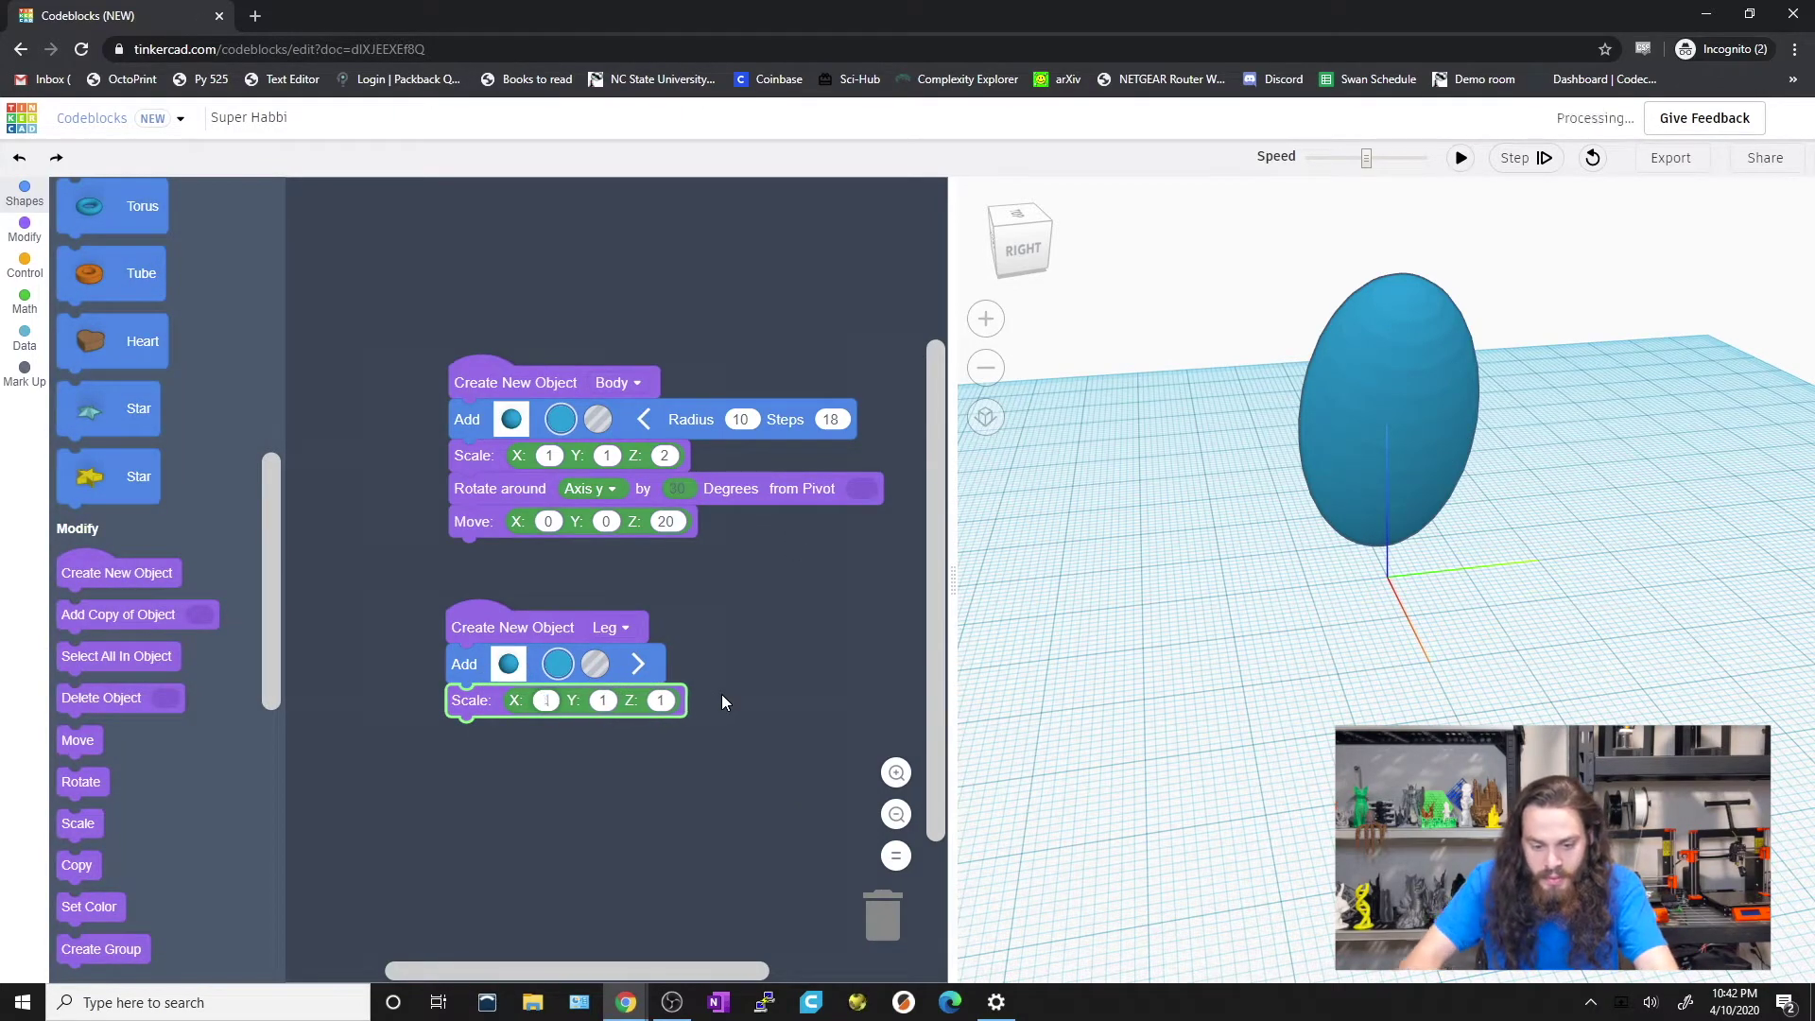
pyautogui.click(625, 701)
pyautogui.write('.5')
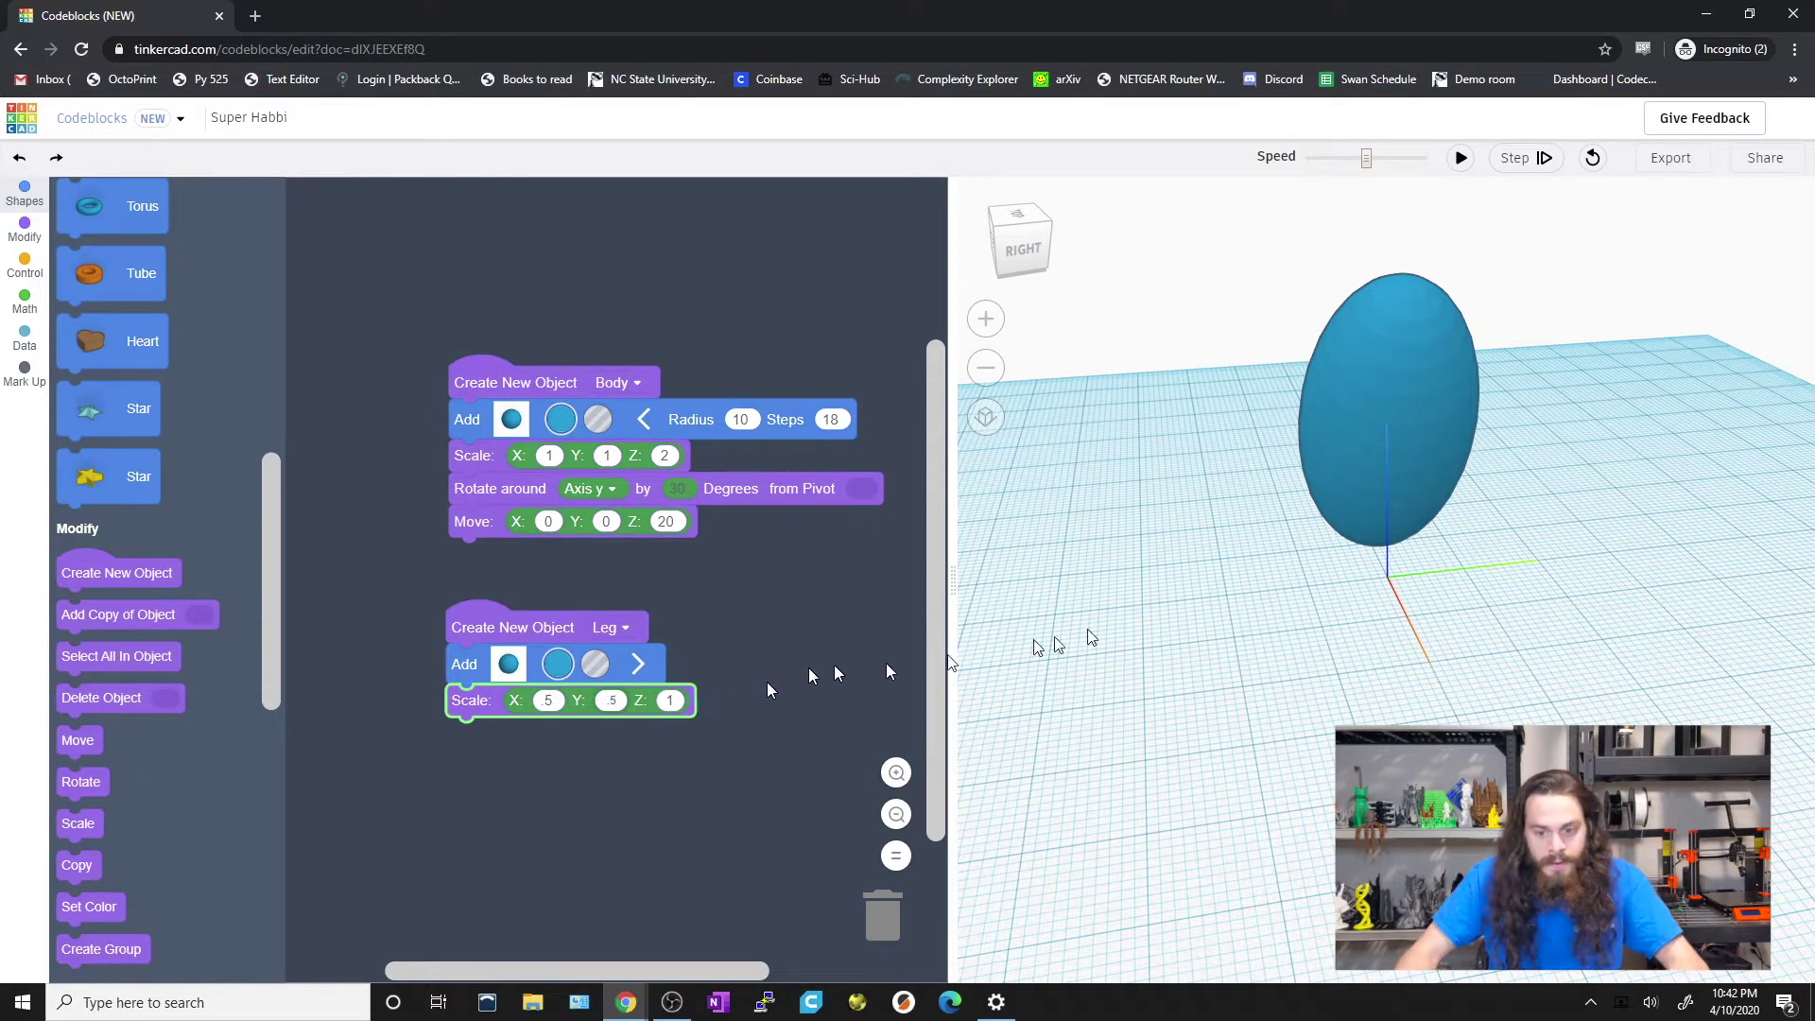
pyautogui.click(1458, 161)
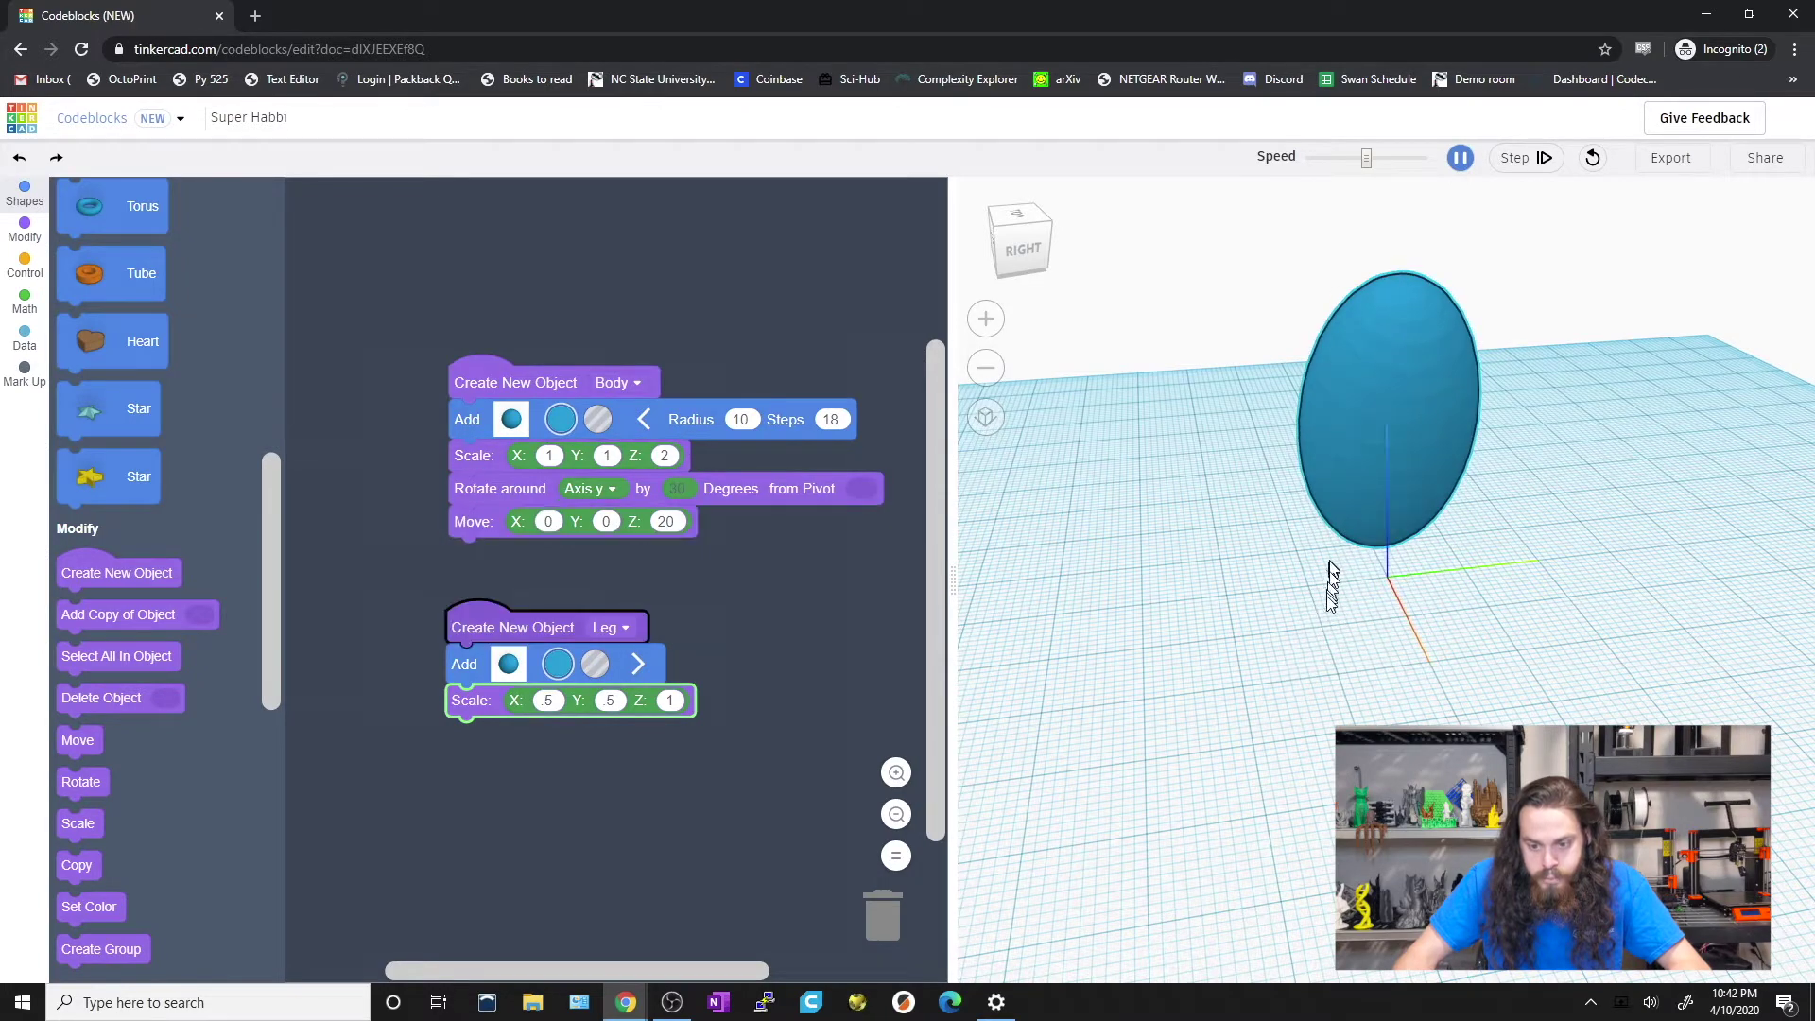
pyautogui.moveTo(1361, 624); pyautogui.dragTo(1484, 652, button='right')
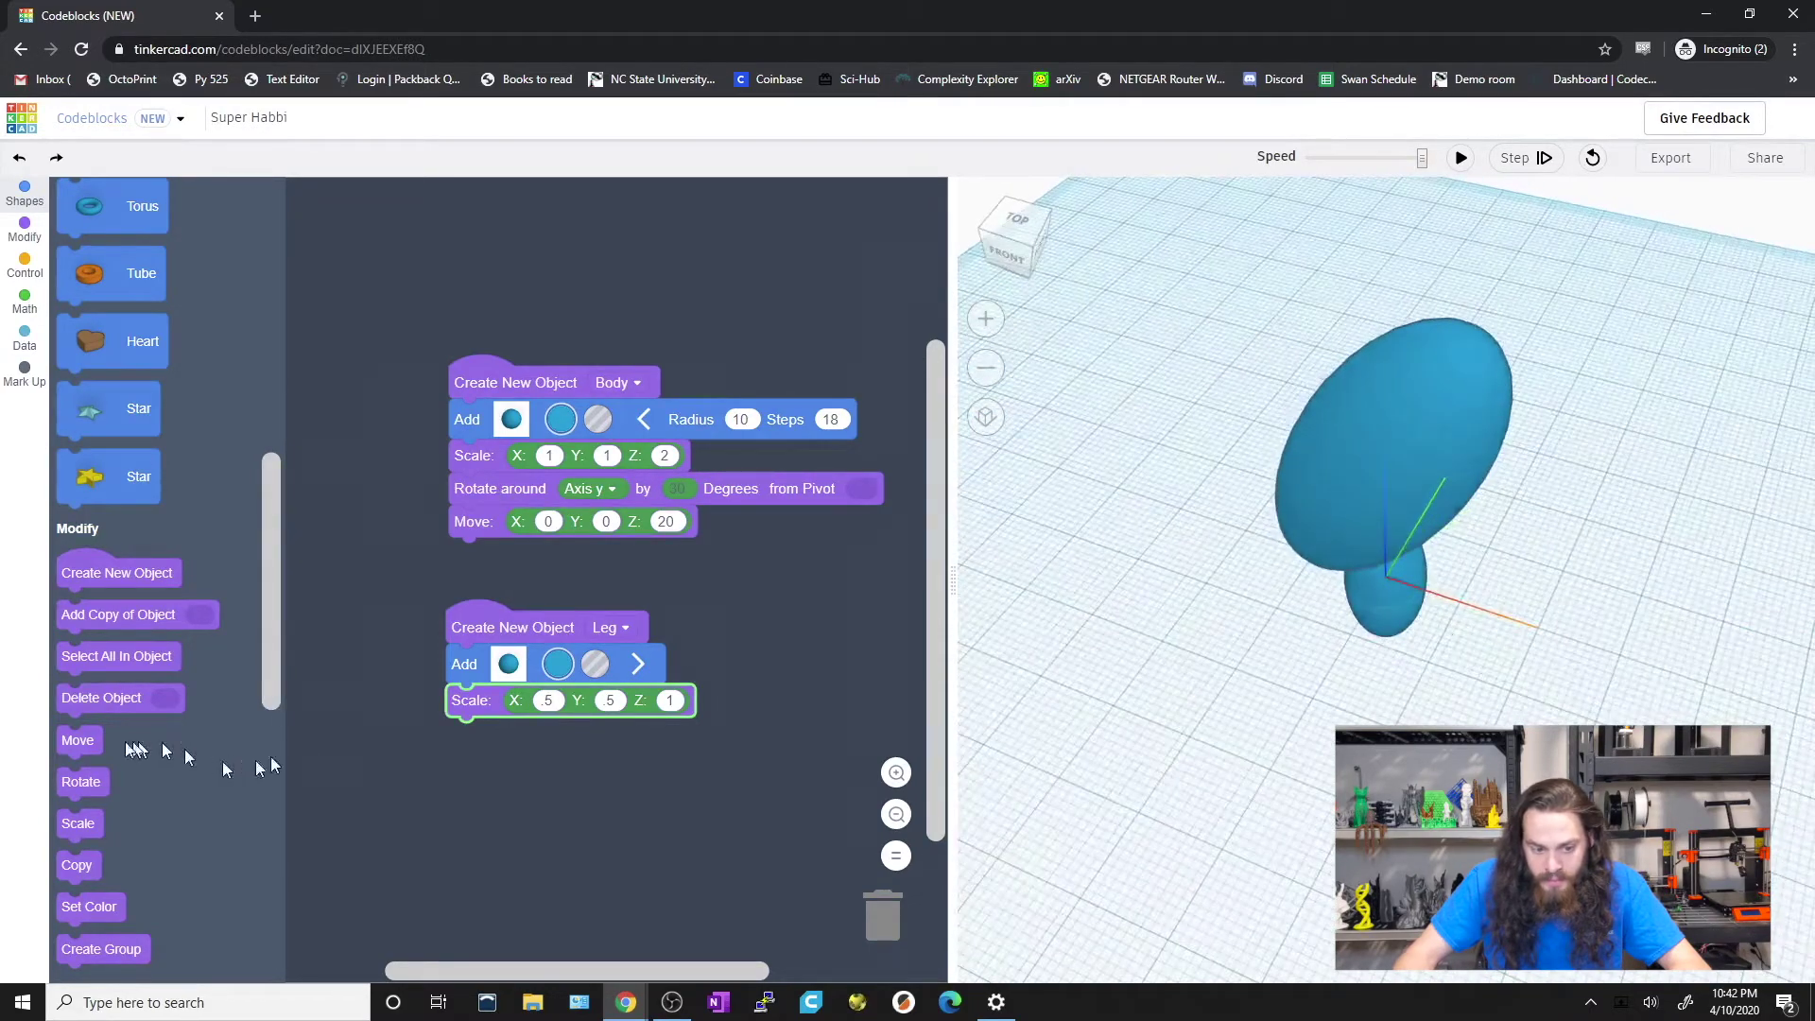
# Add a Move block to Leg with Y -10, X 10 and Z 10, then re-run.
pyautogui.click(85, 740)
pyautogui.moveTo(85, 740); pyautogui.dragTo(475, 736)
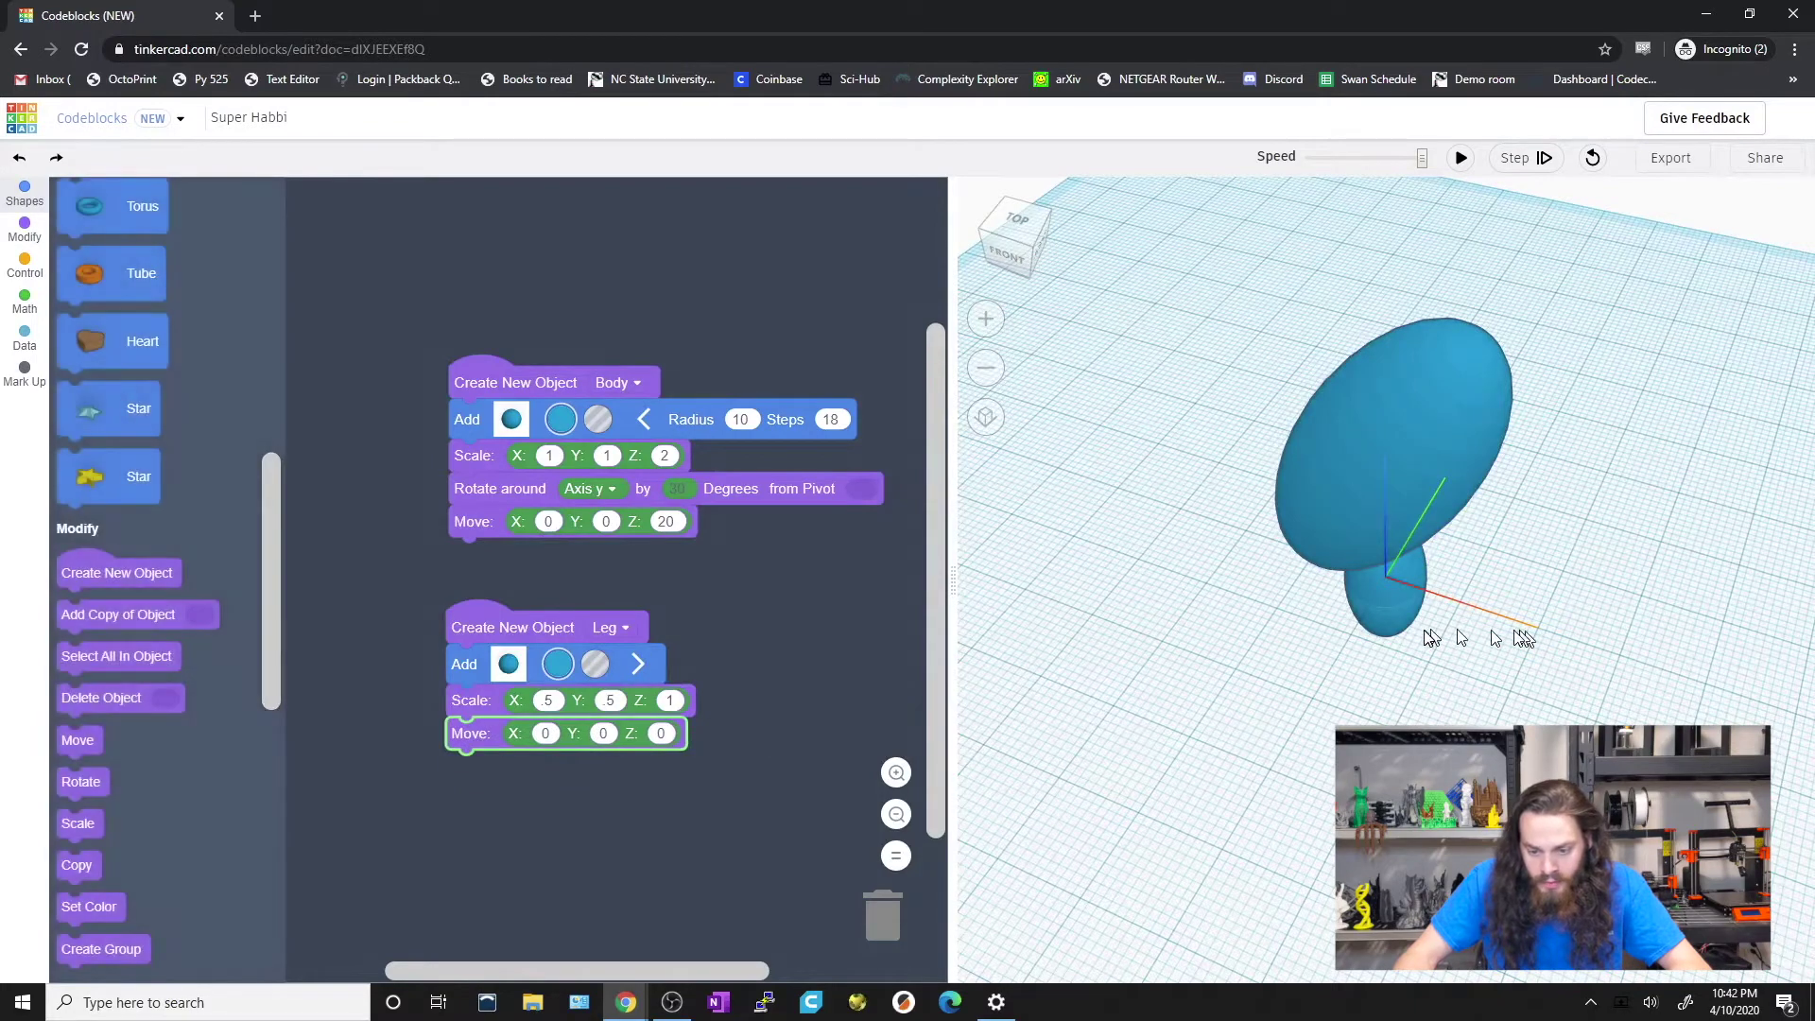
pyautogui.click(610, 734)
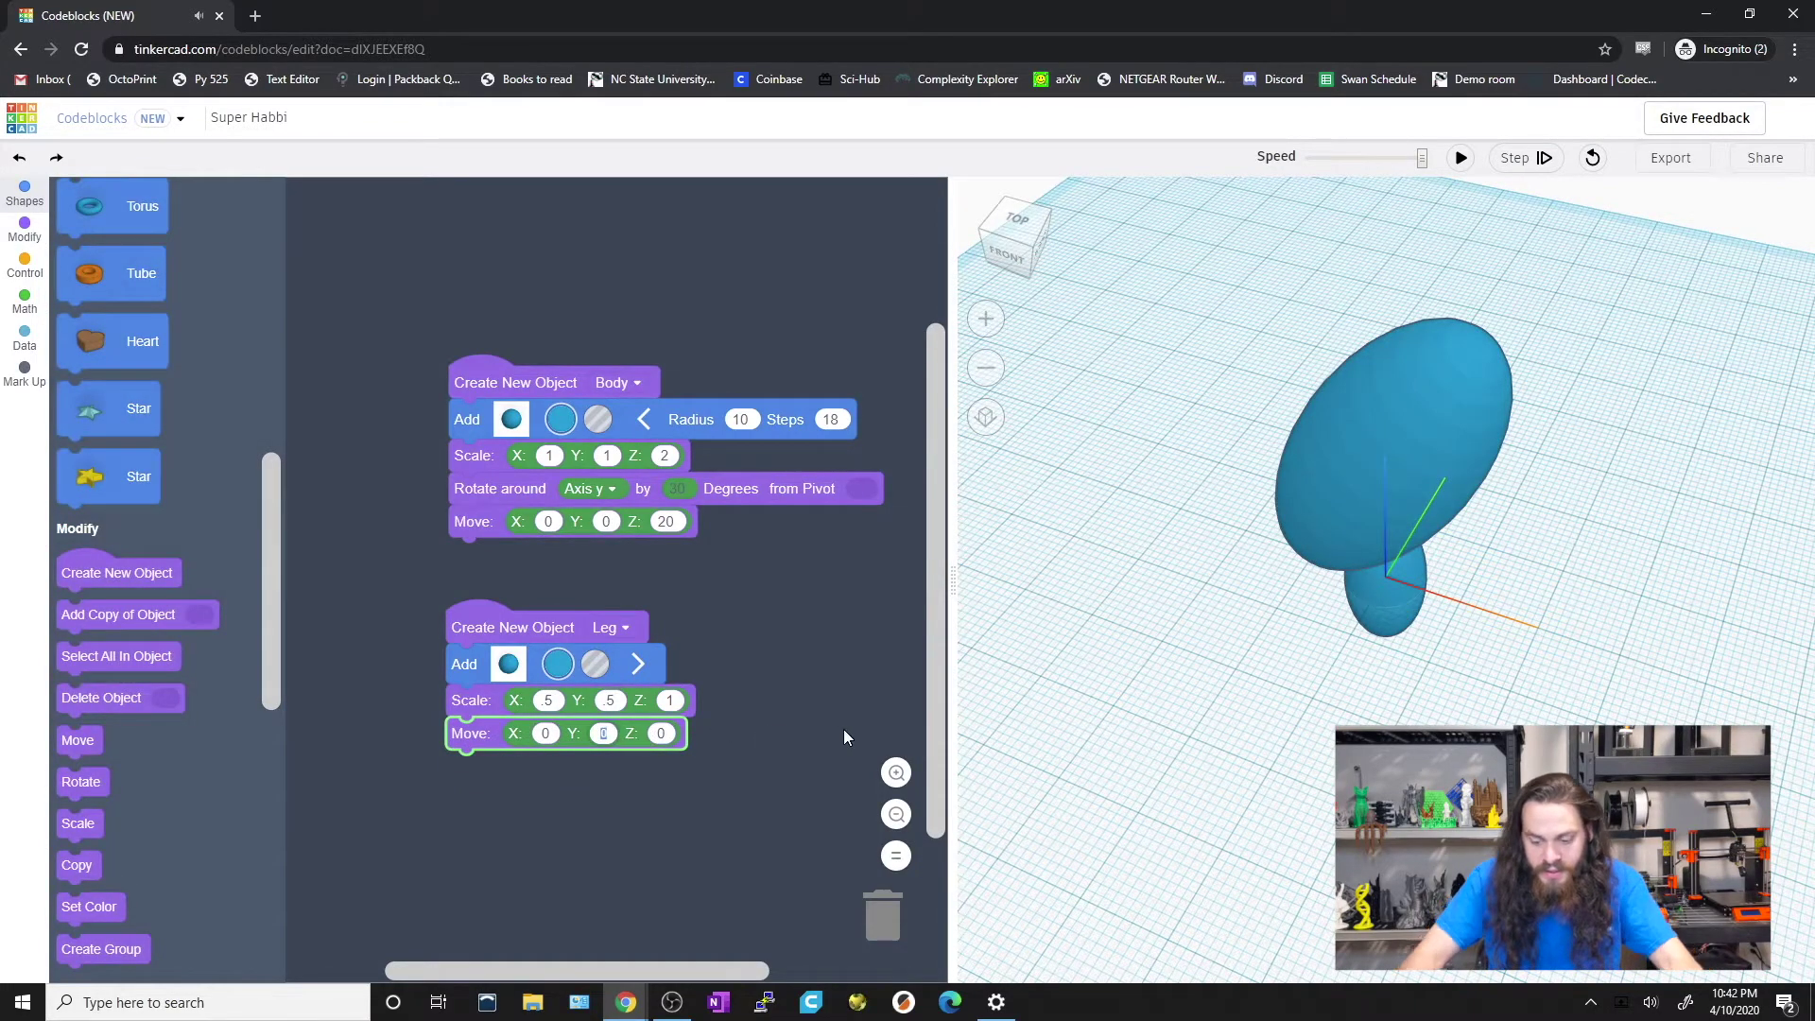
pyautogui.write('-10')
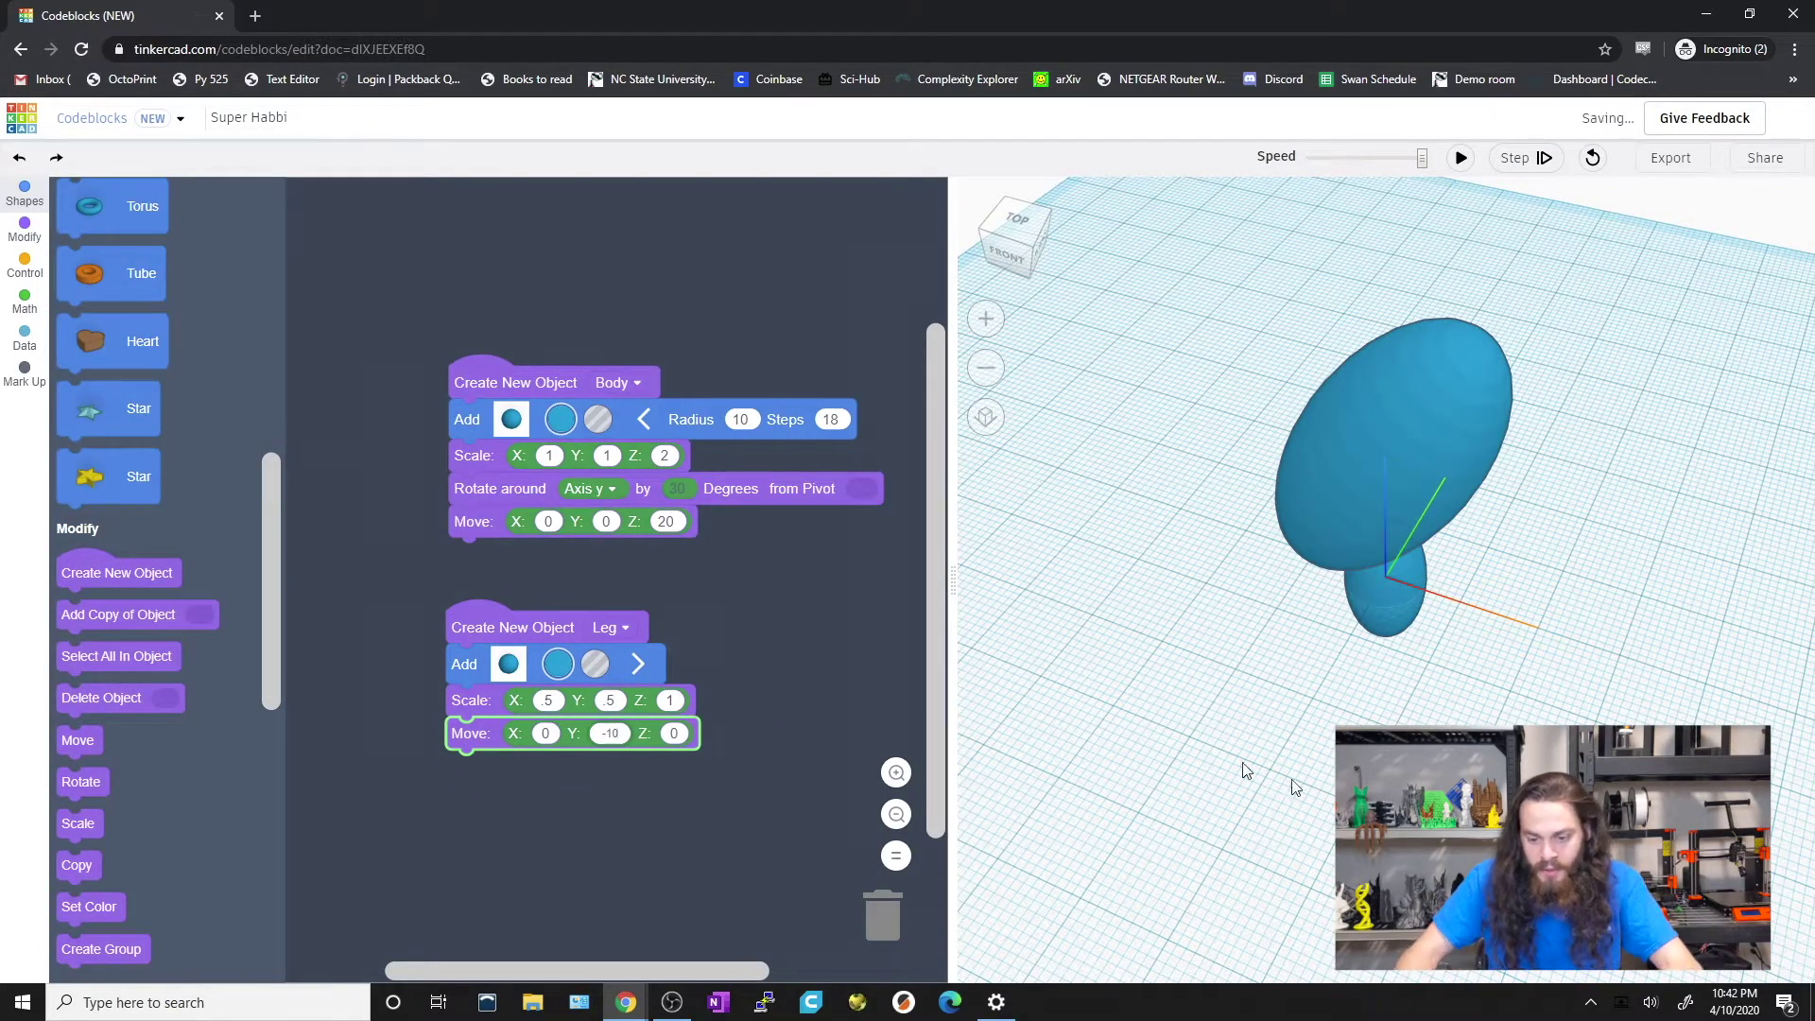
pyautogui.moveTo(1296, 785); pyautogui.dragTo(1399, 689, button='right')
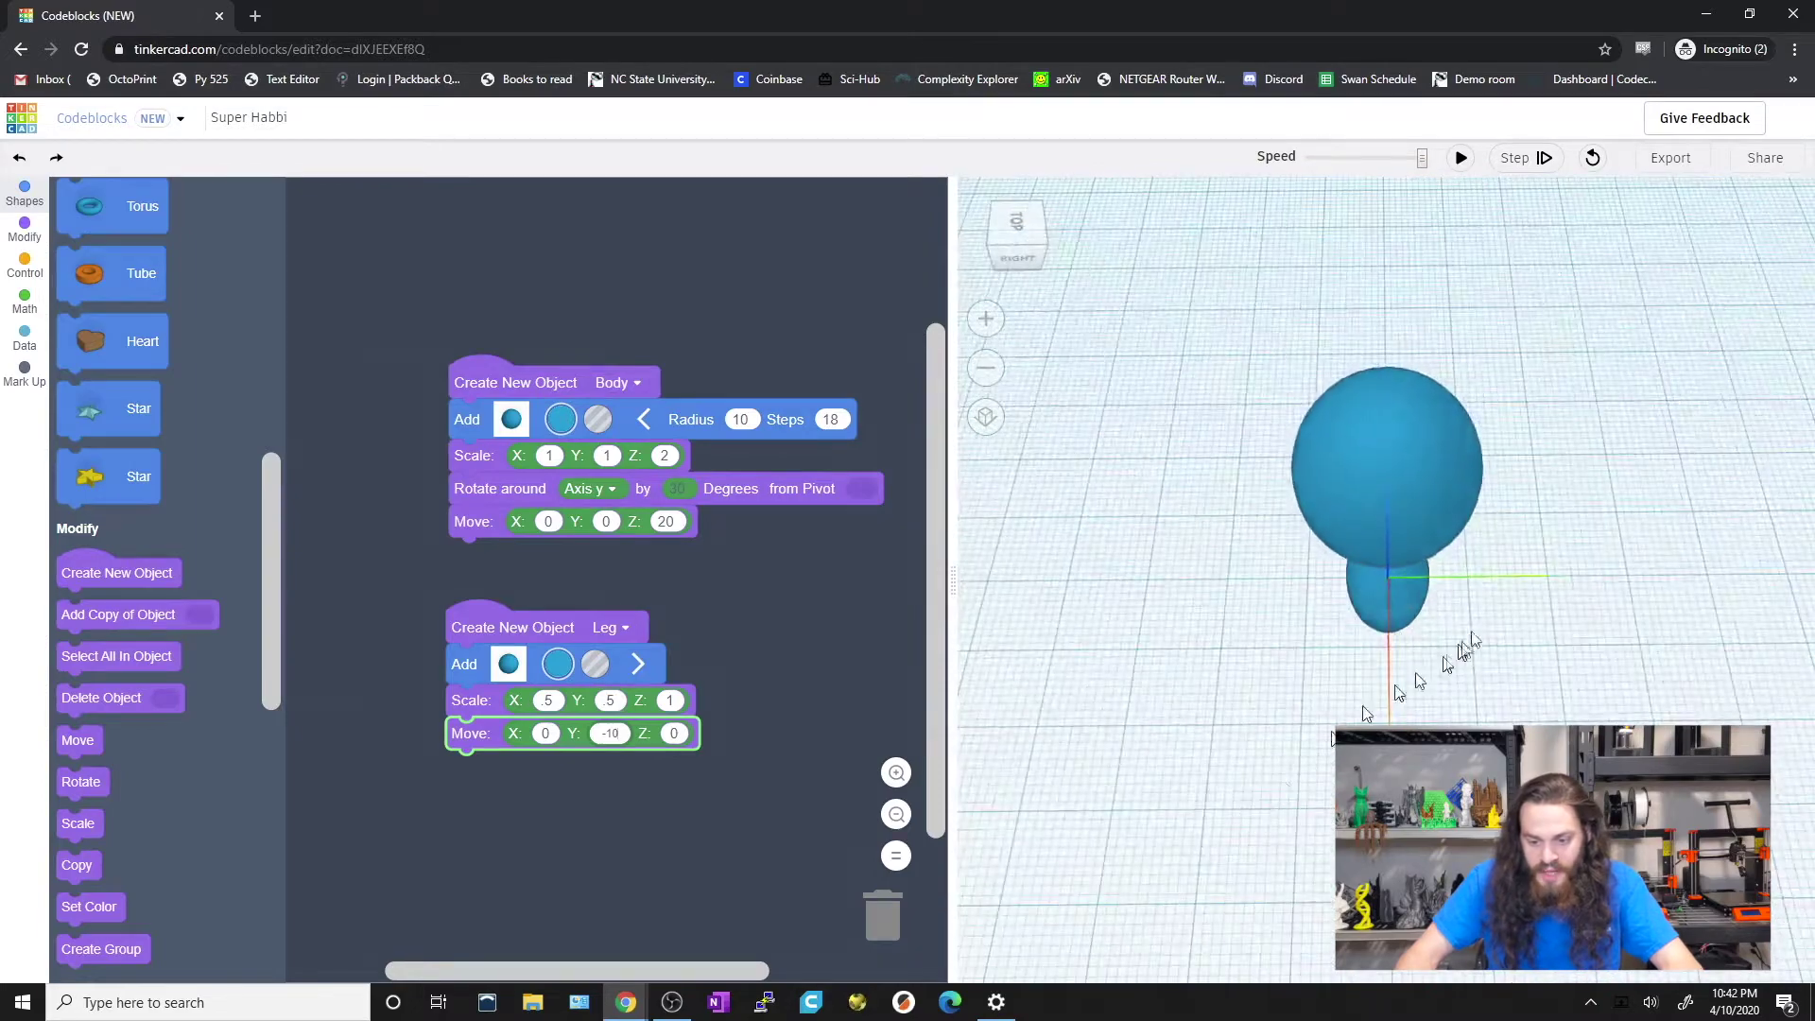
pyautogui.click(548, 735)
pyautogui.write('10')
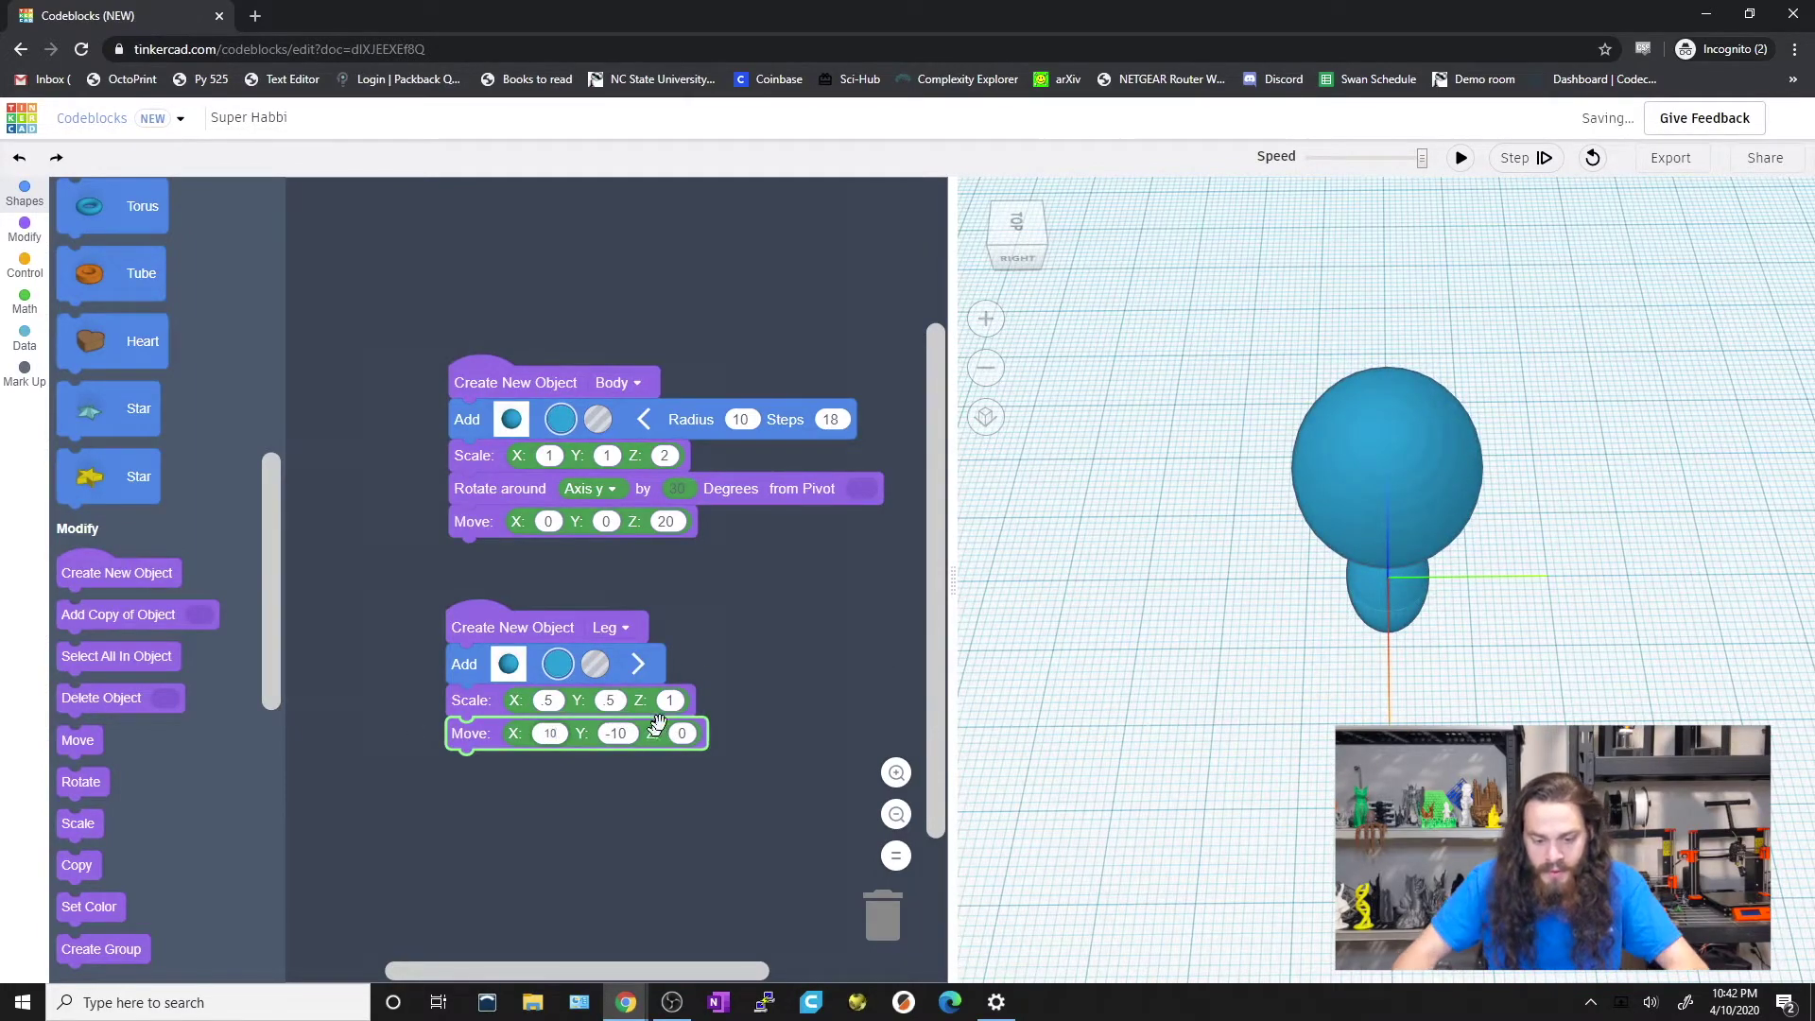
pyautogui.moveTo(1047, 642); pyautogui.dragTo(1308, 526, button='right')
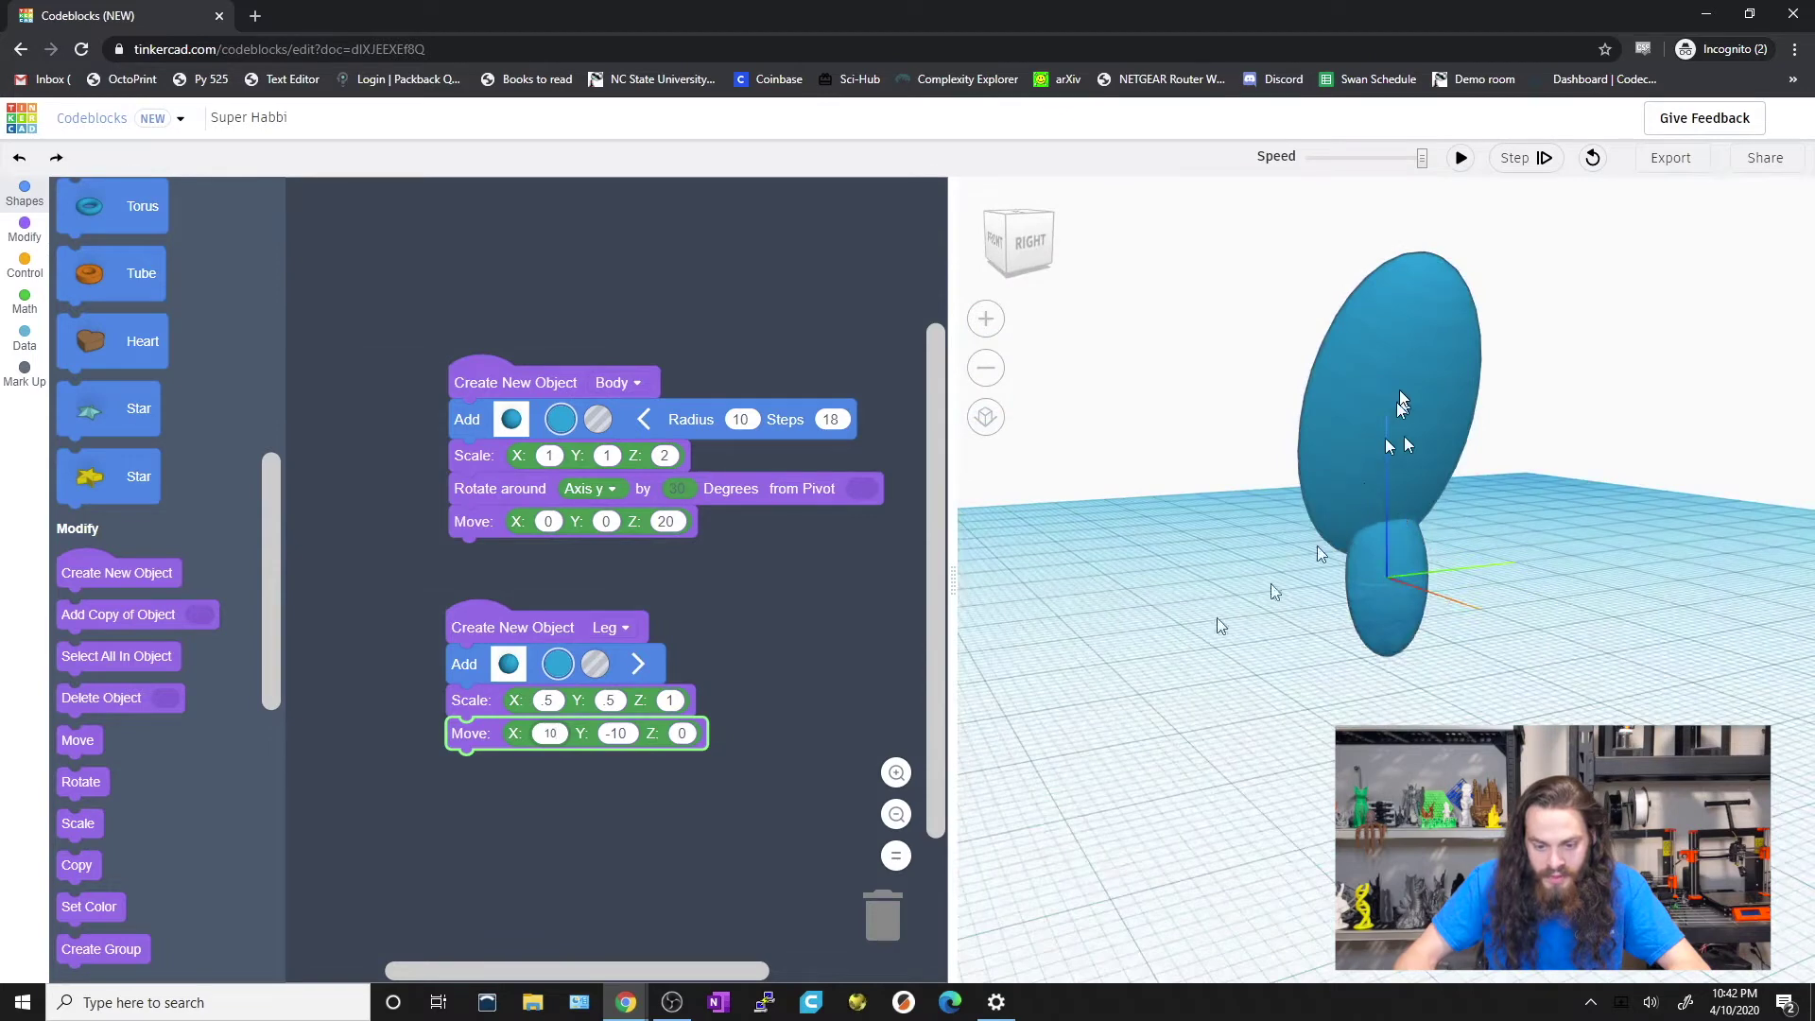
pyautogui.click(676, 735)
pyautogui.write('10')
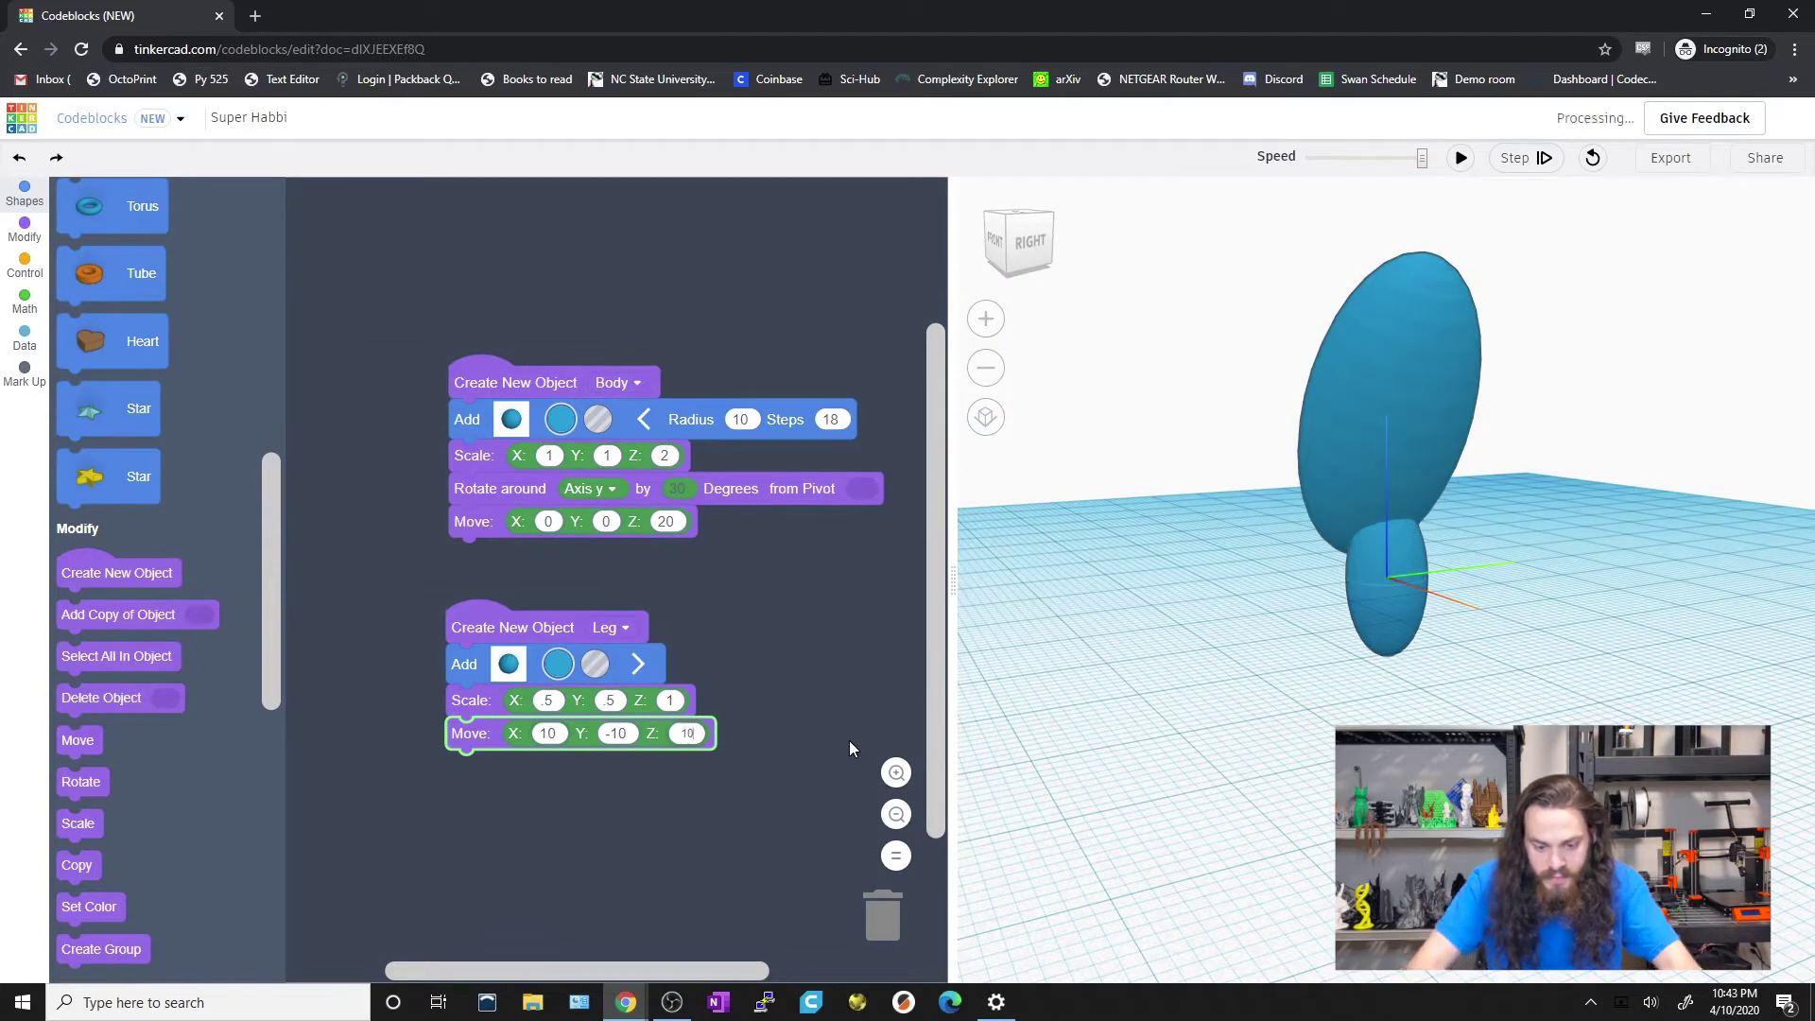
pyautogui.click(1461, 158)
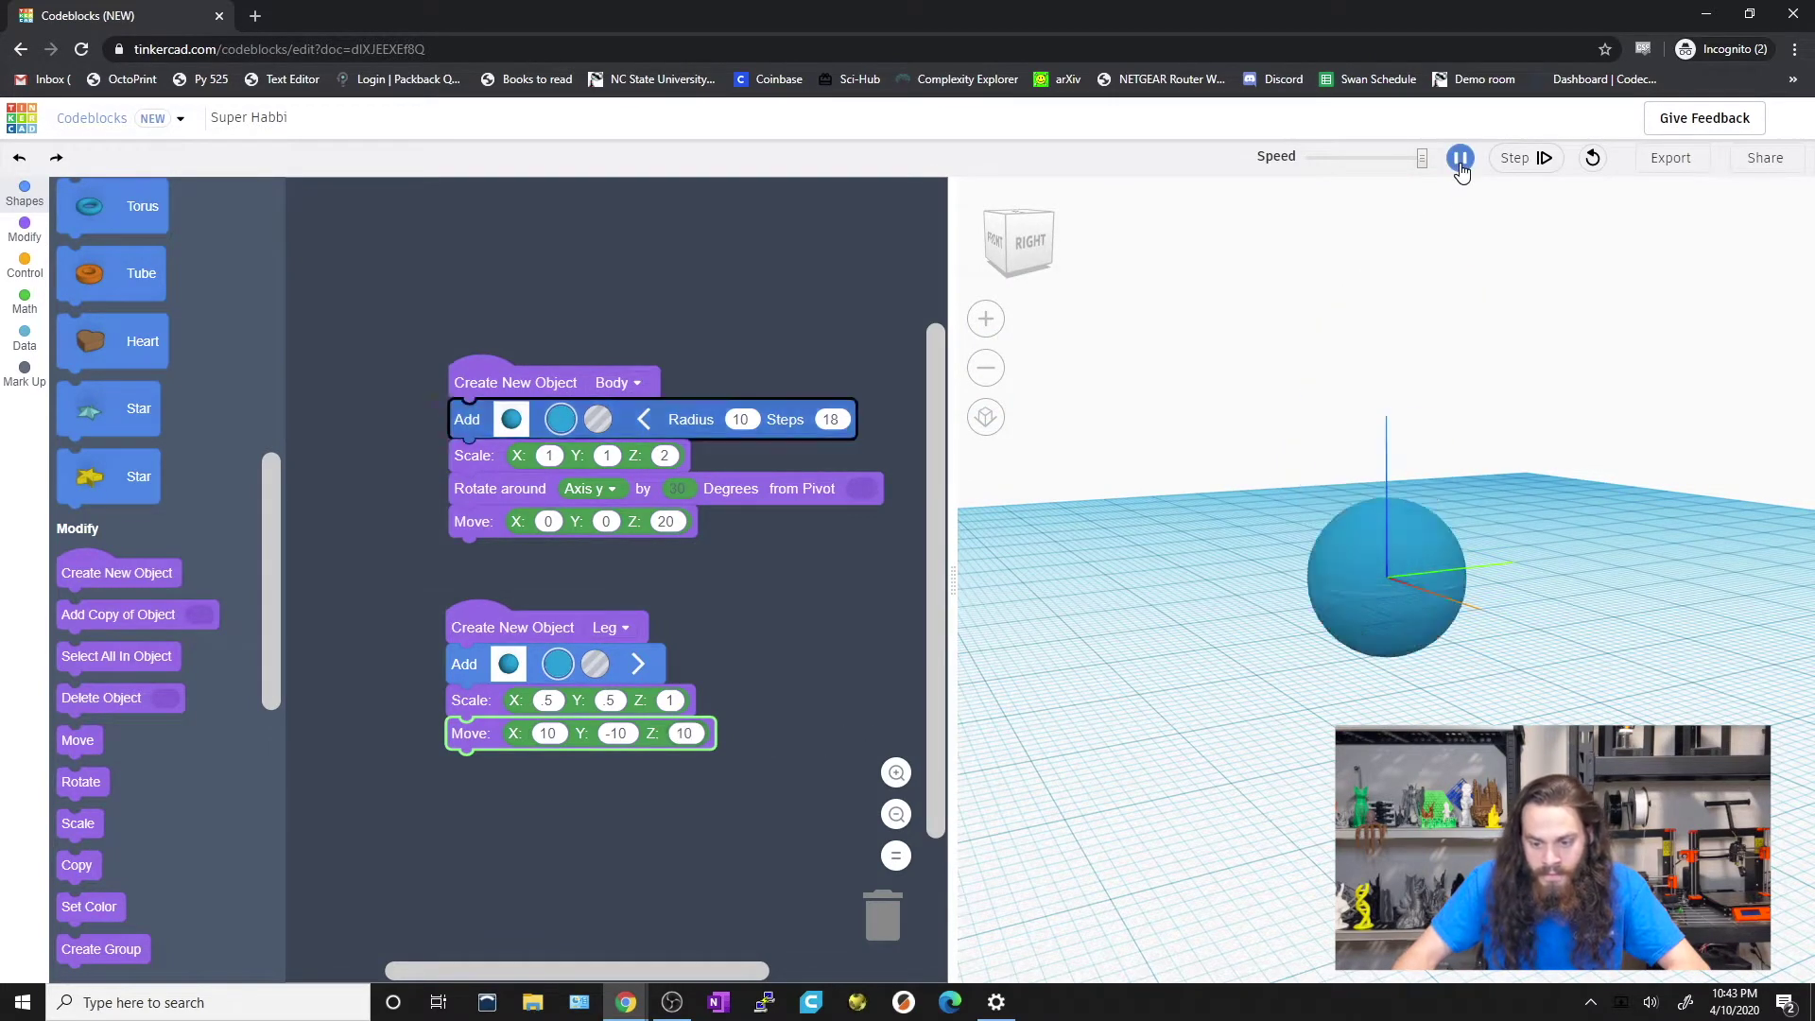
# Change the leg's X position to -7 and re-run so it sits against the body.
pyautogui.moveTo(1427, 566); pyautogui.dragTo(1494, 647, button='right')
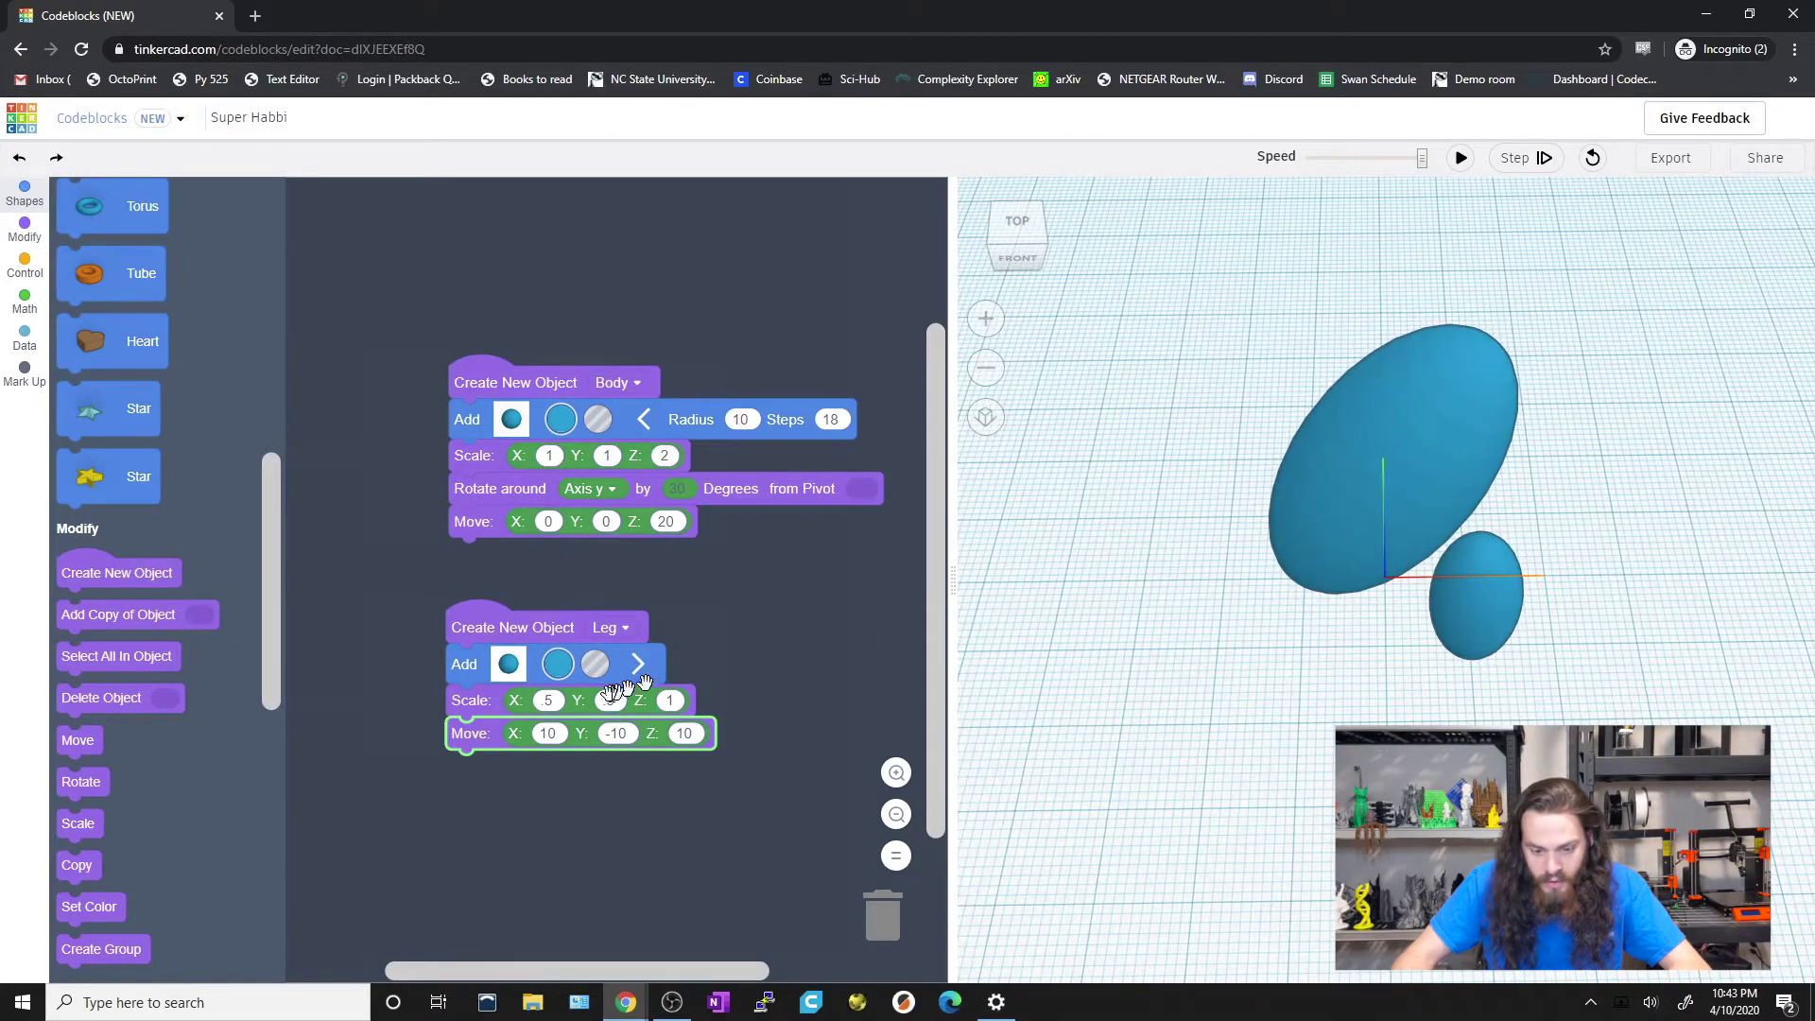
pyautogui.moveTo(1463, 667); pyautogui.dragTo(1333, 692, button='right')
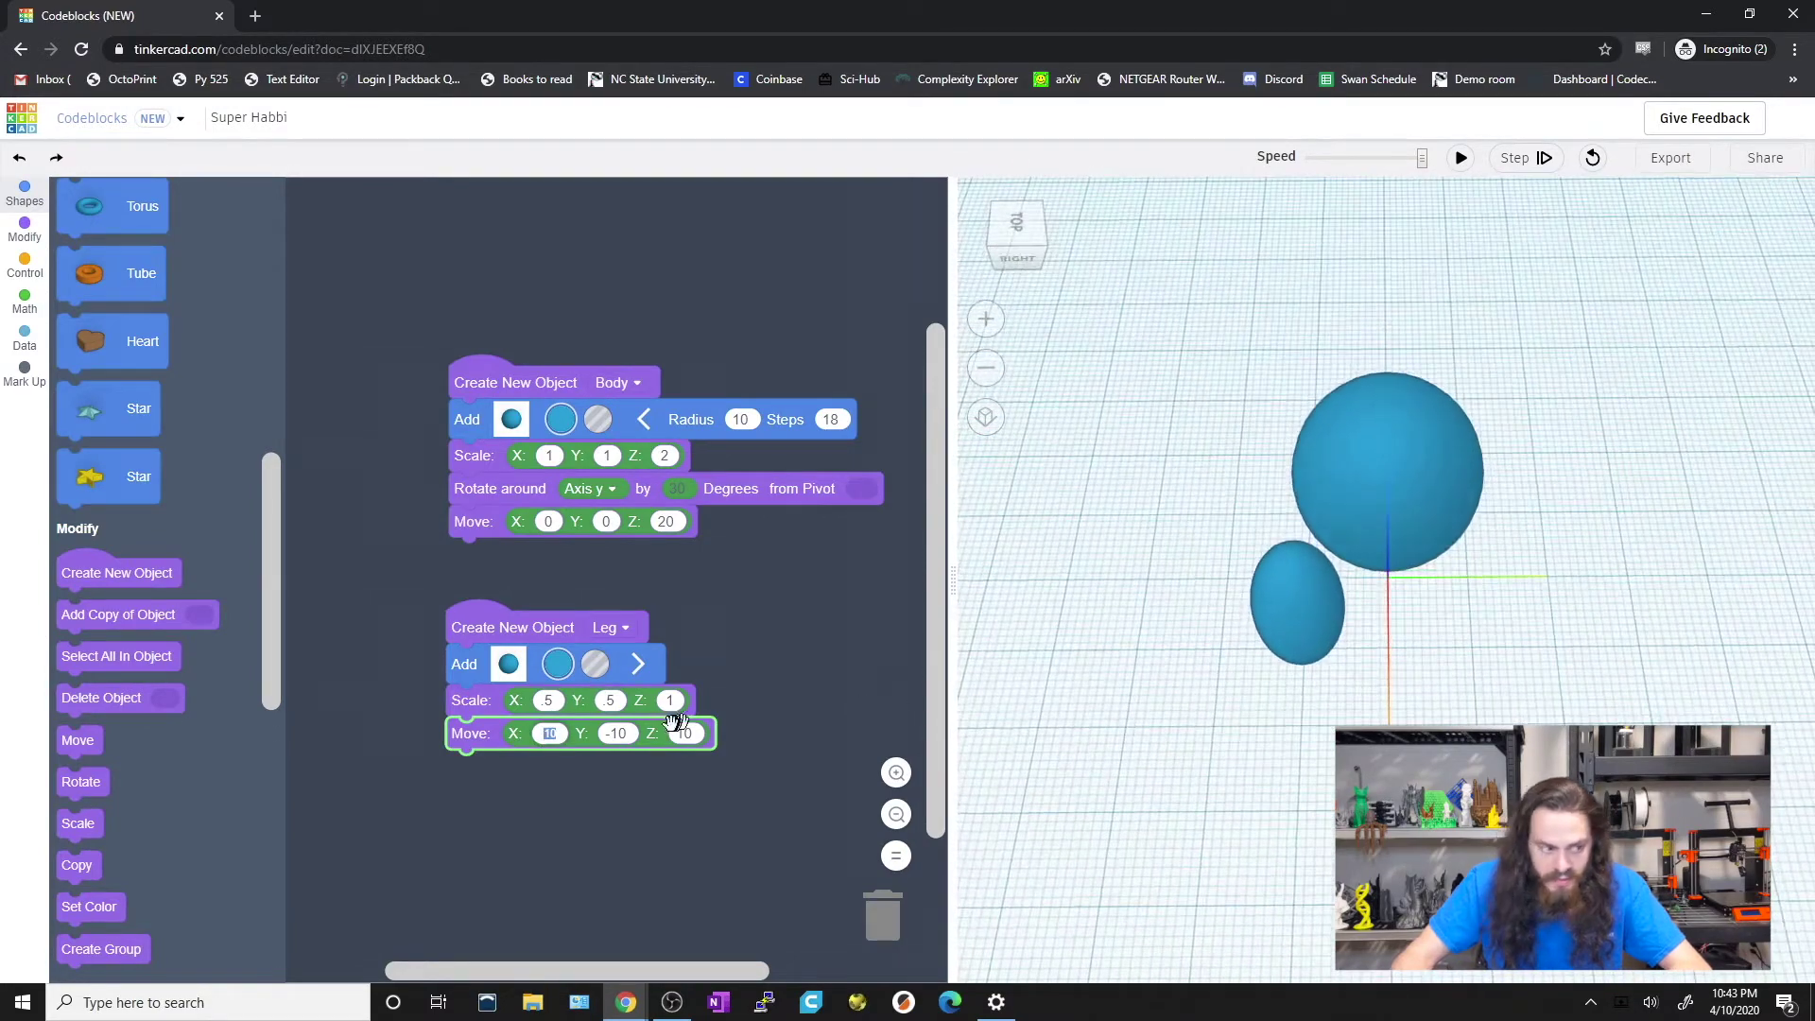
pyautogui.write('-10')
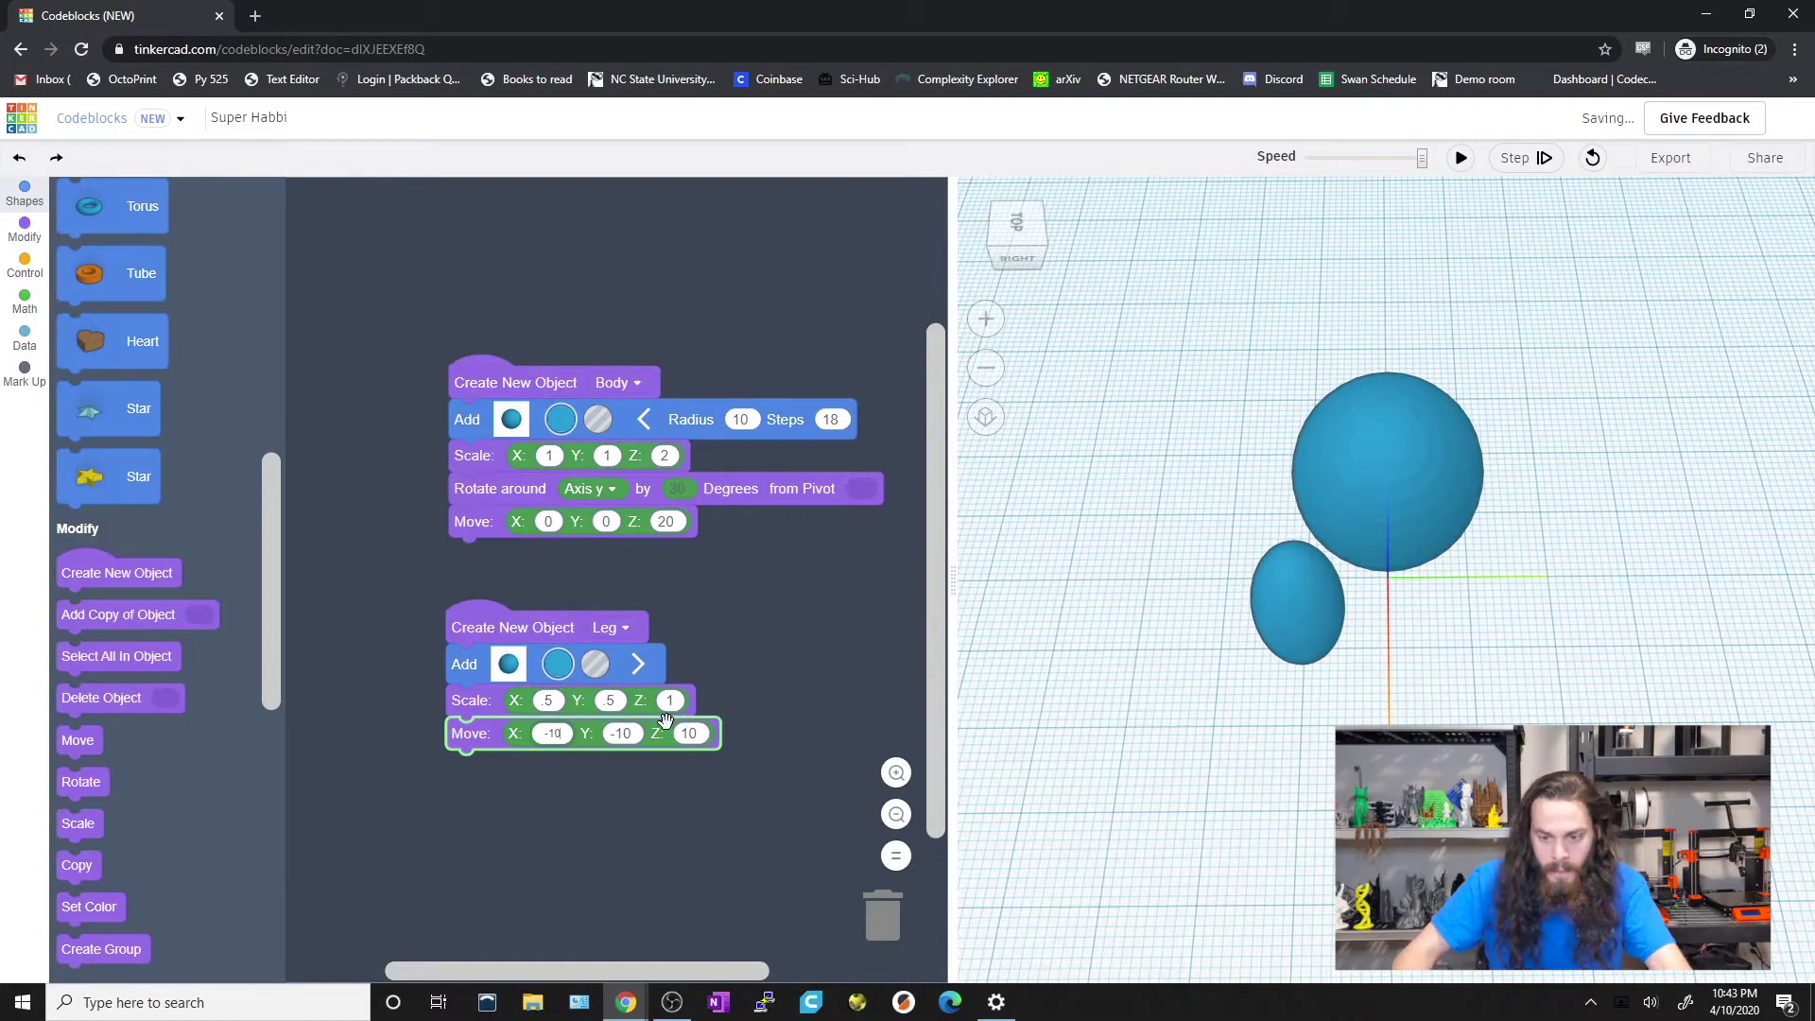
pyautogui.click(1461, 157)
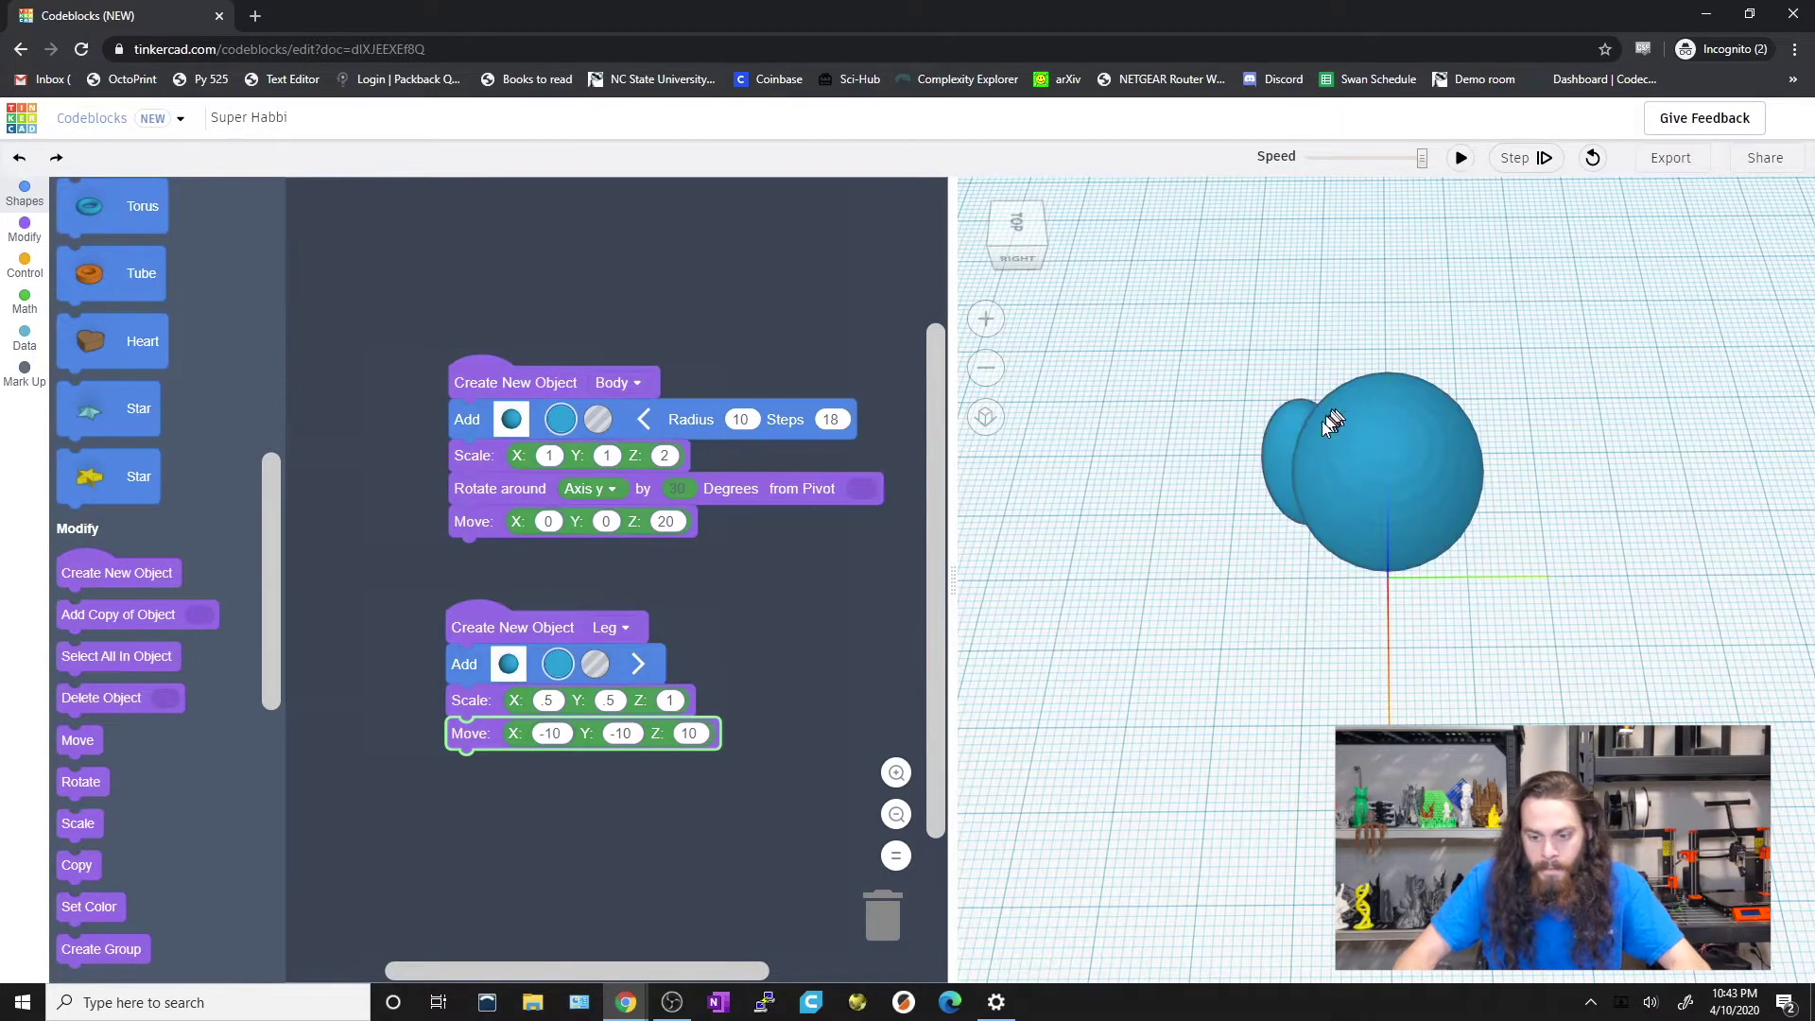
pyautogui.moveTo(1333, 421); pyautogui.dragTo(1255, 633, button='right')
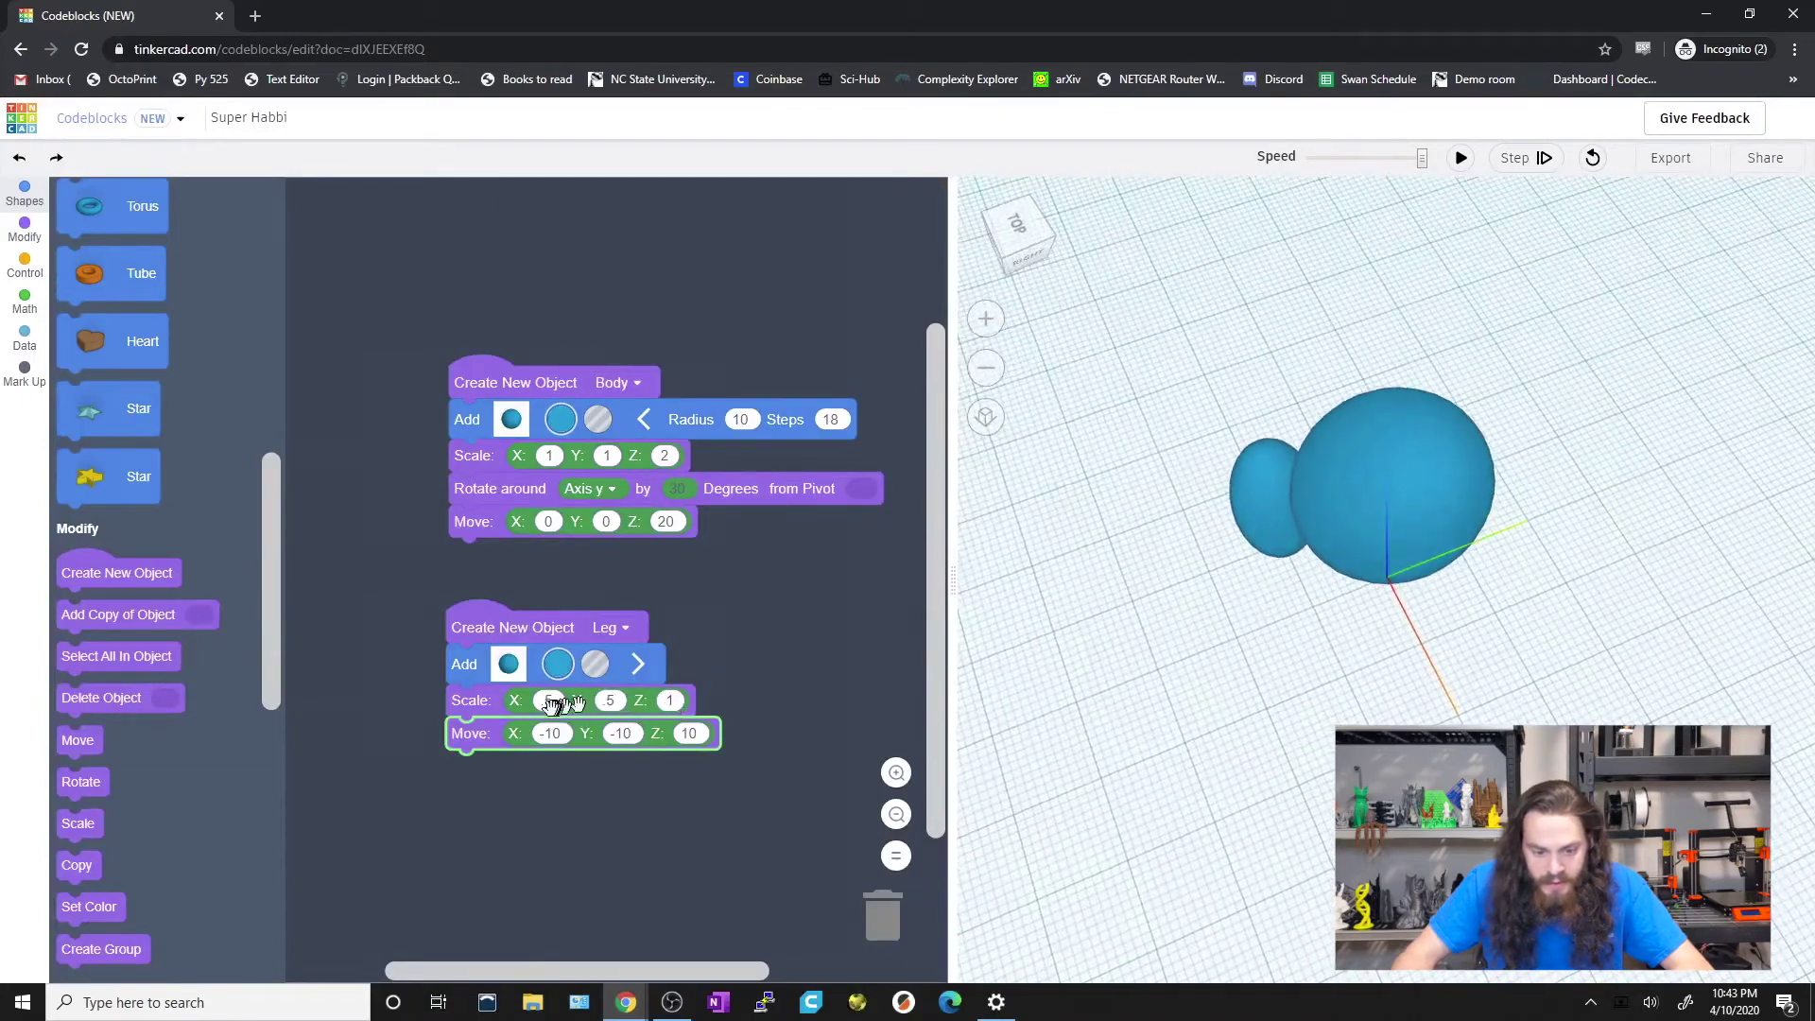
pyautogui.write('-10')
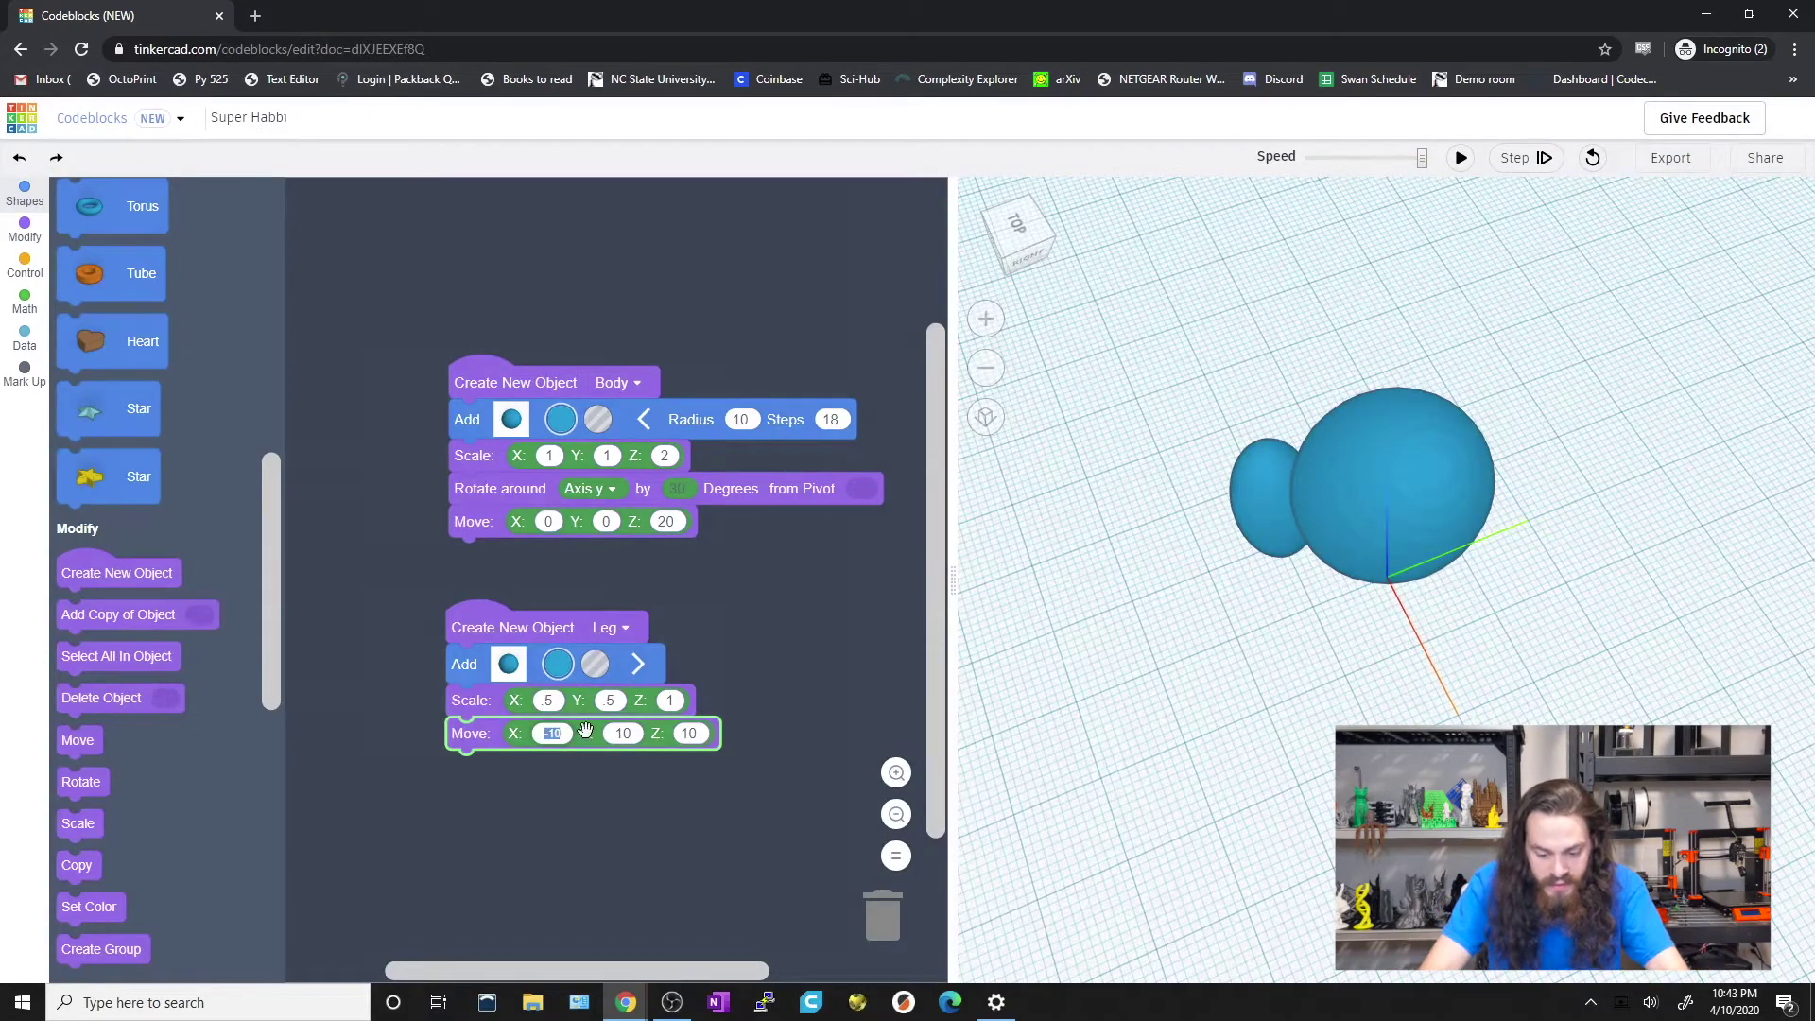
pyautogui.write('-7')
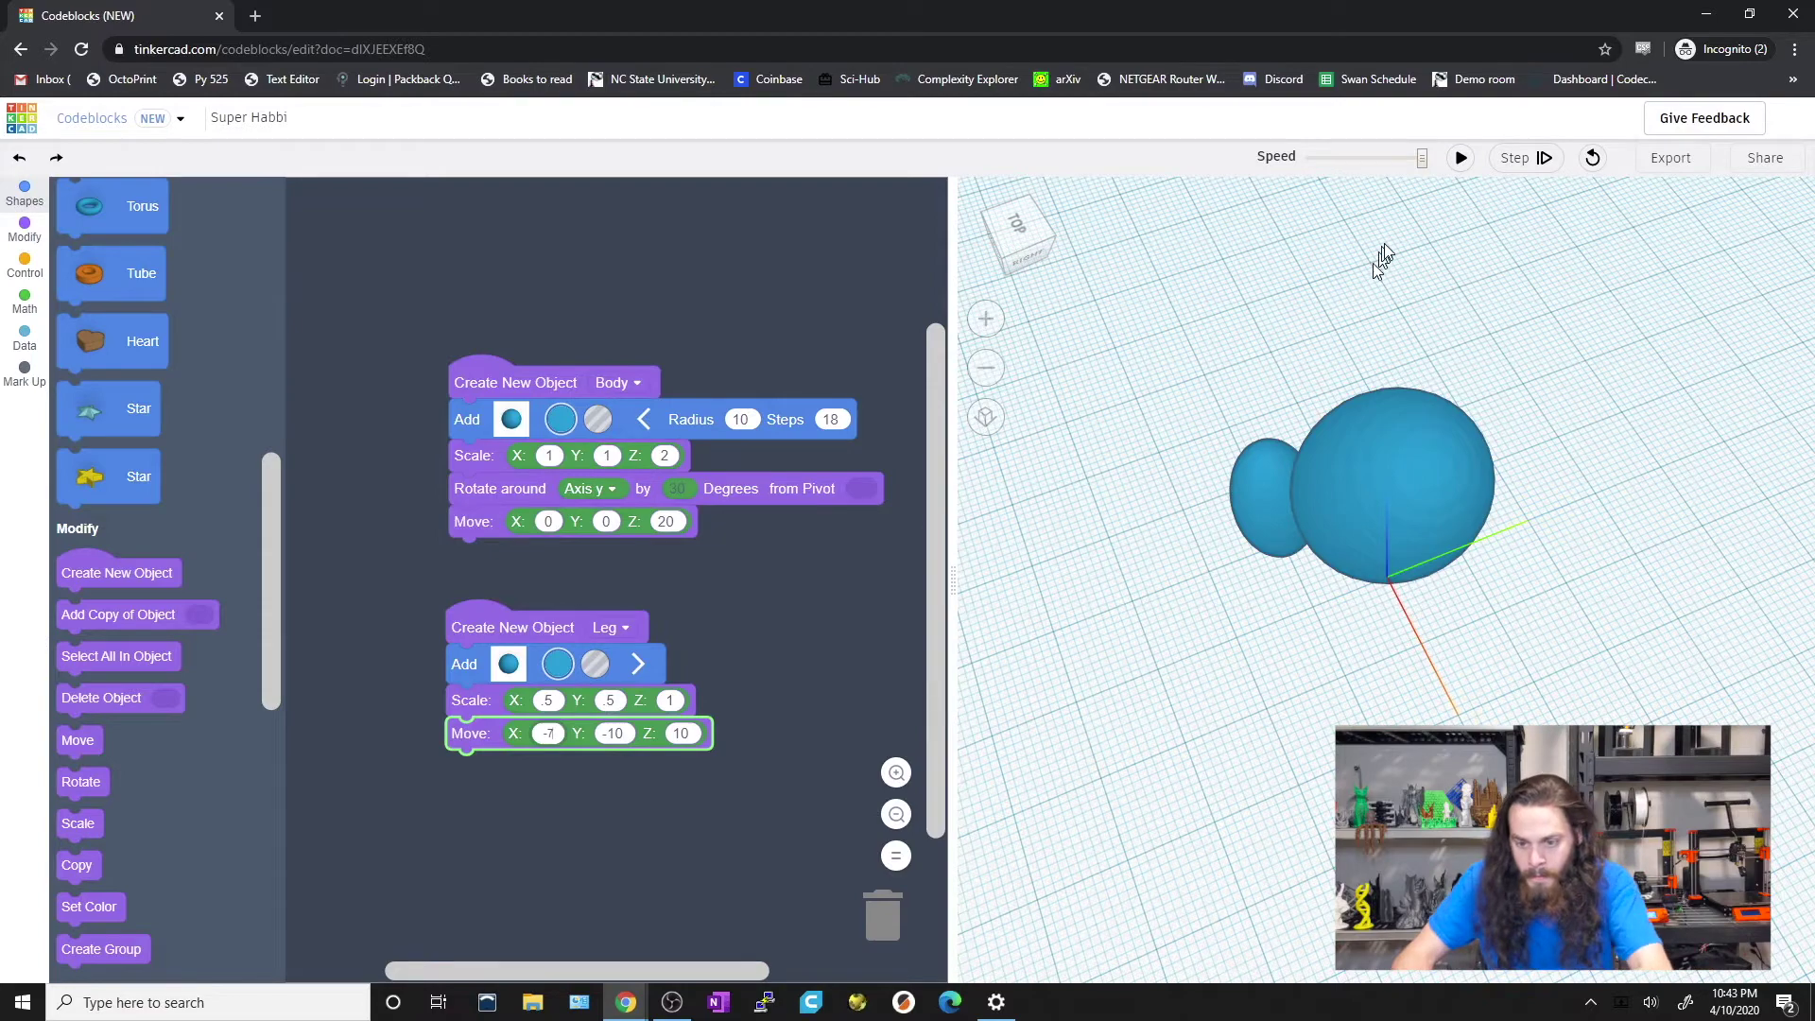
pyautogui.click(1460, 158)
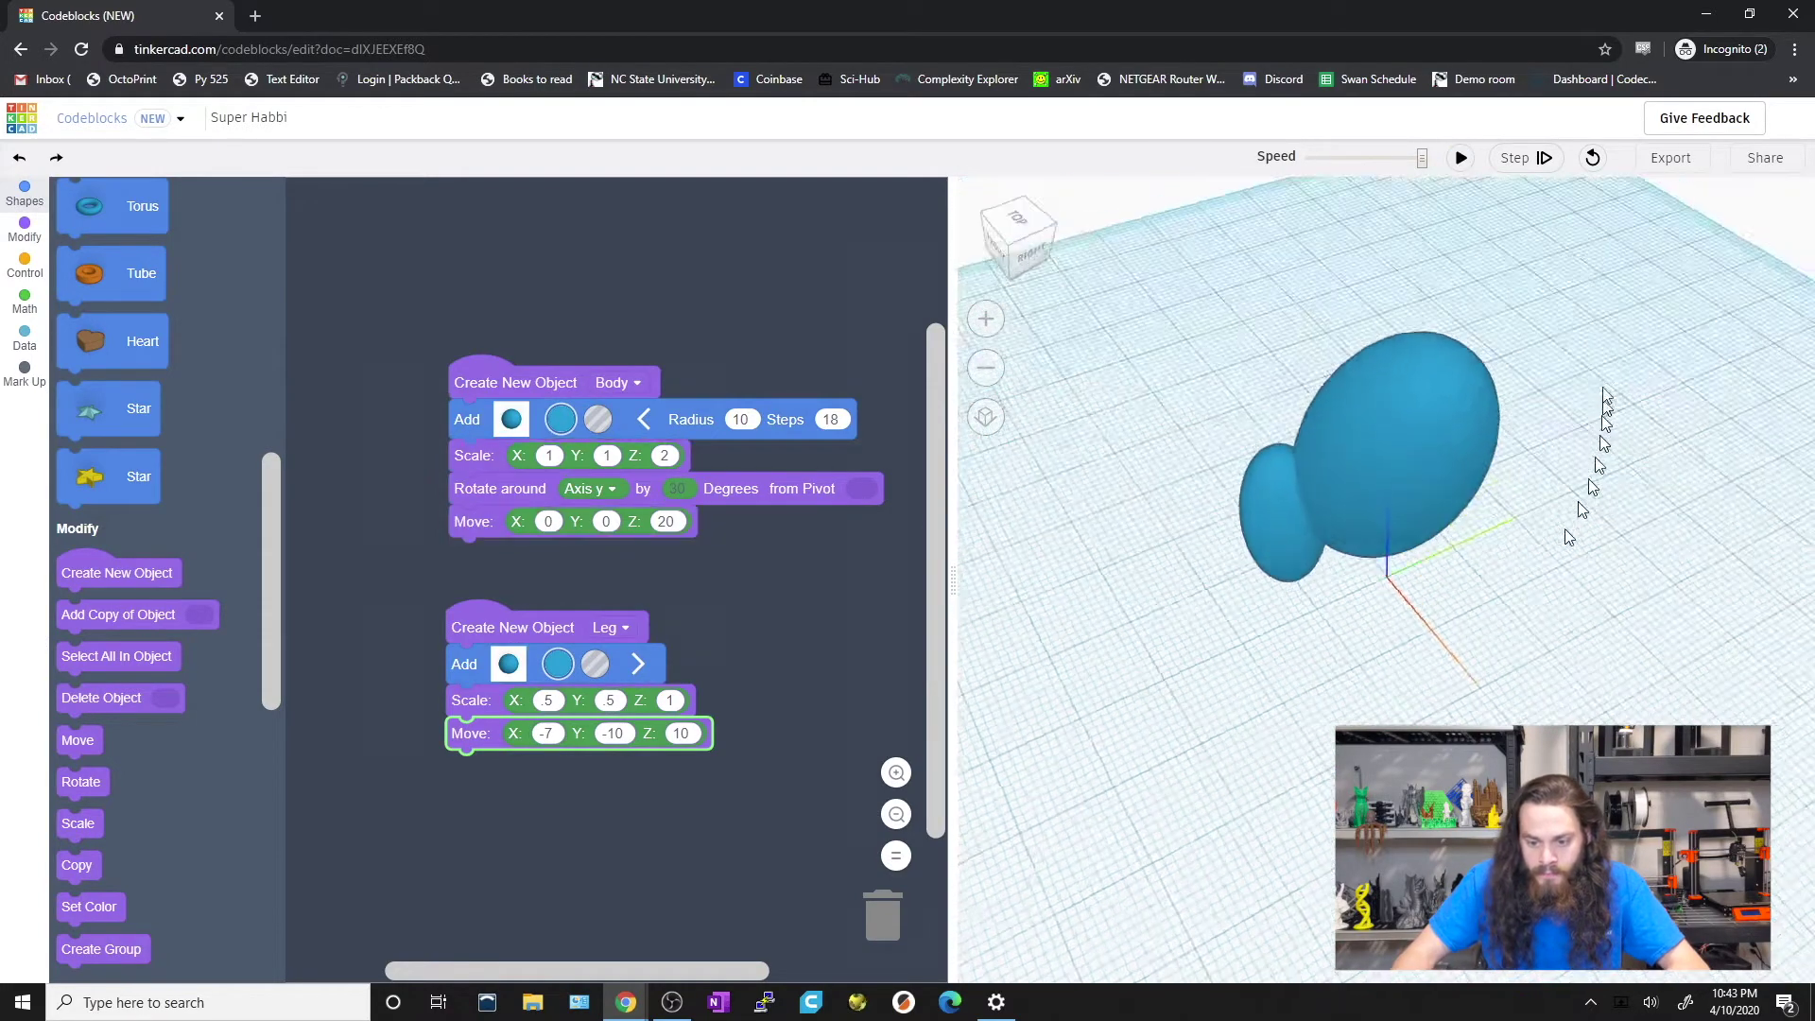
pyautogui.moveTo(1607, 529); pyautogui.dragTo(1399, 522, button='right')
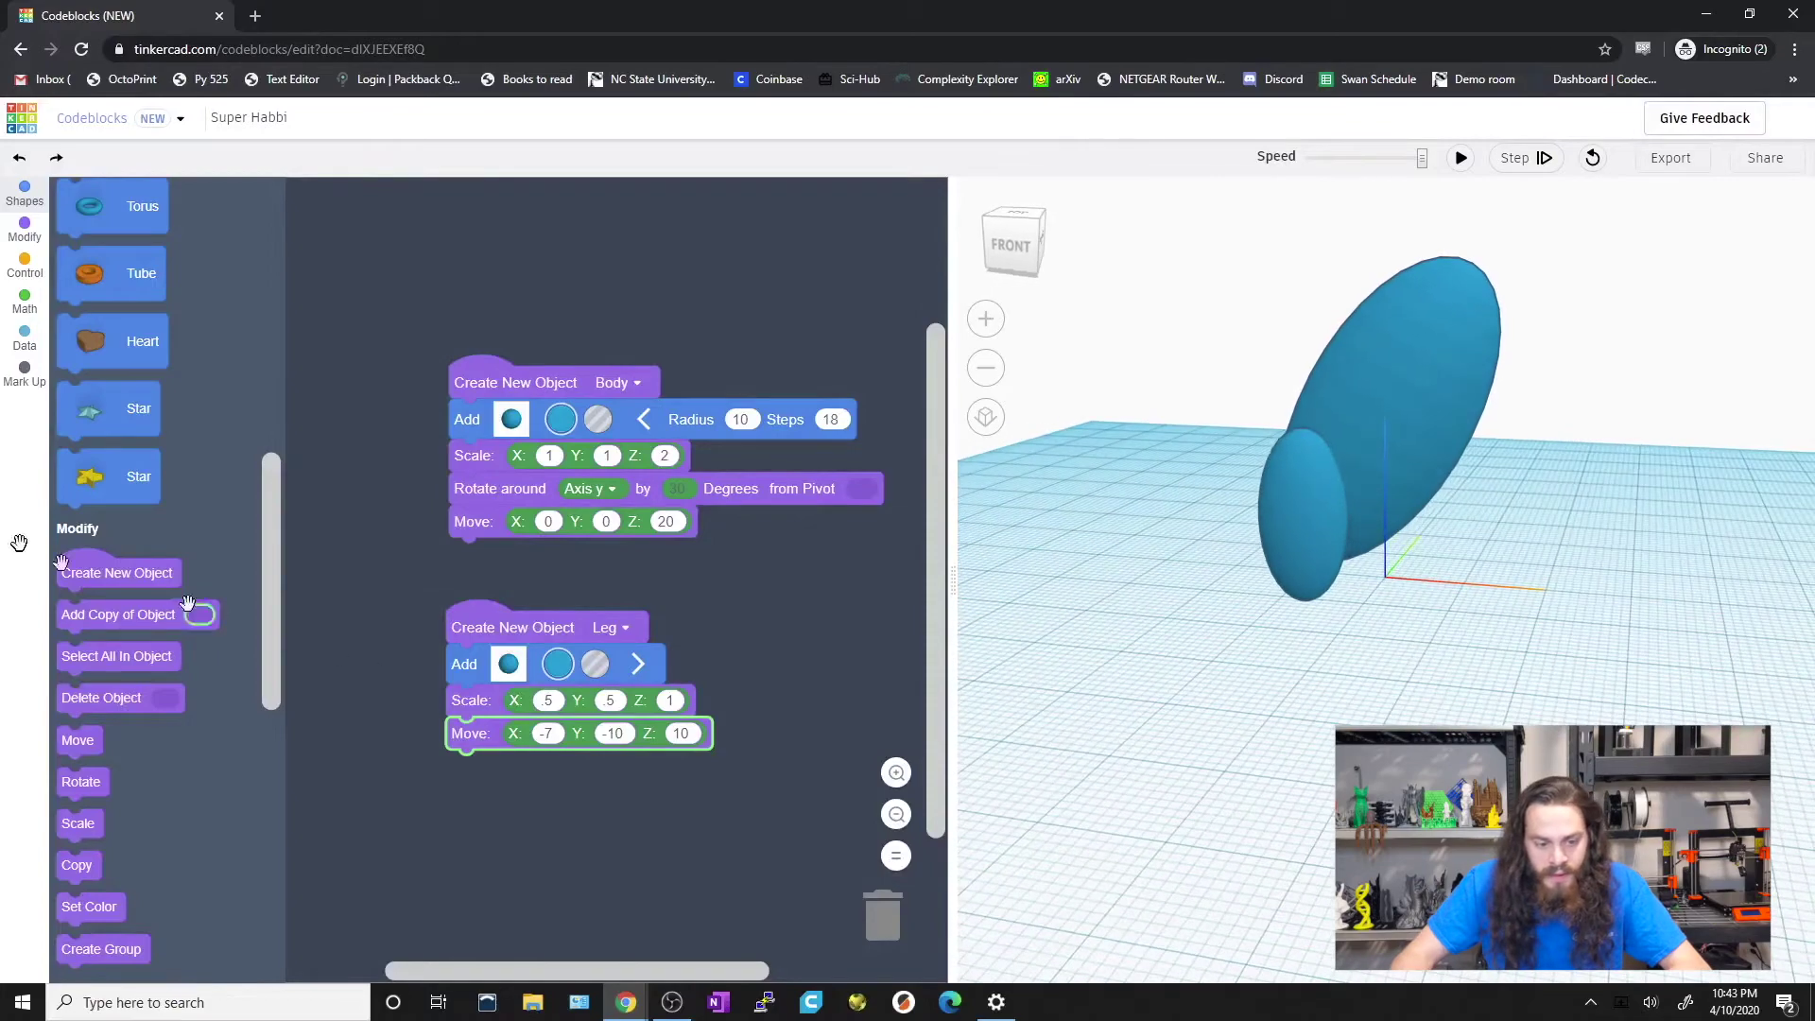
# Add a Half Sphere block under the Leg's Move block and run the code.
pyautogui.scroll(2, 231, 560)
pyautogui.scroll(5, 230, 558)
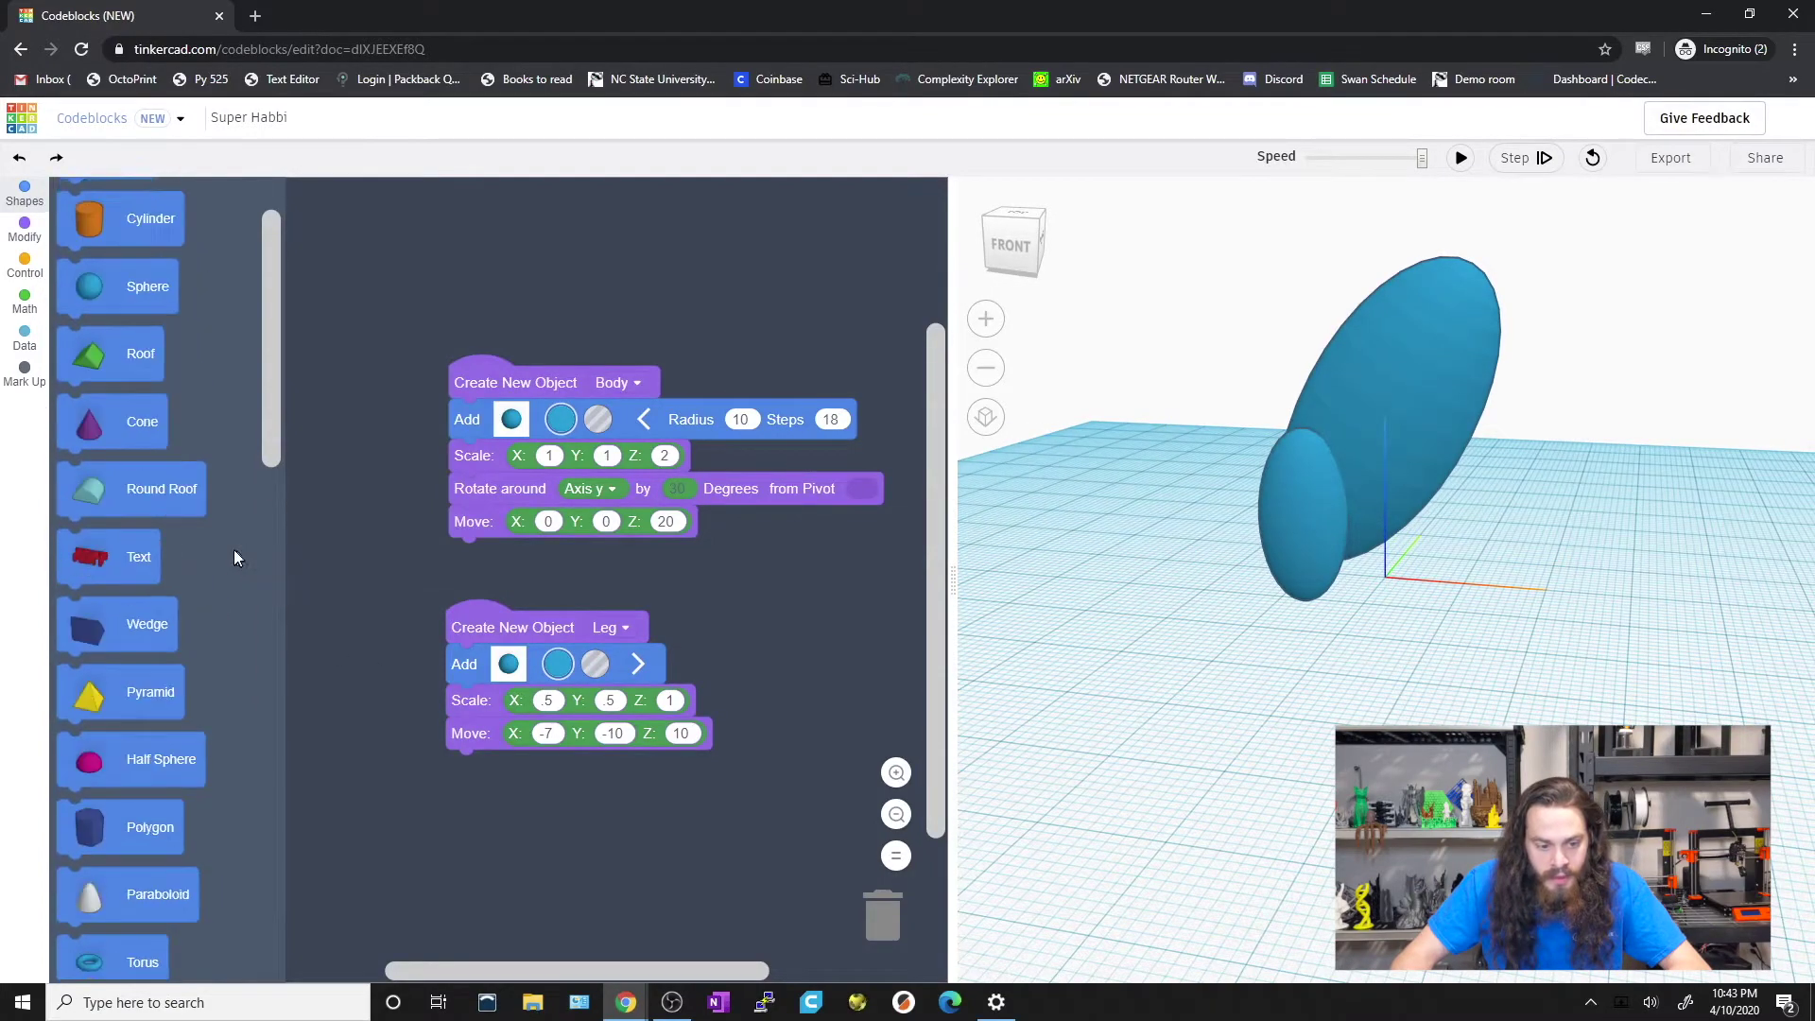
pyautogui.moveTo(133, 666); pyautogui.dragTo(523, 772)
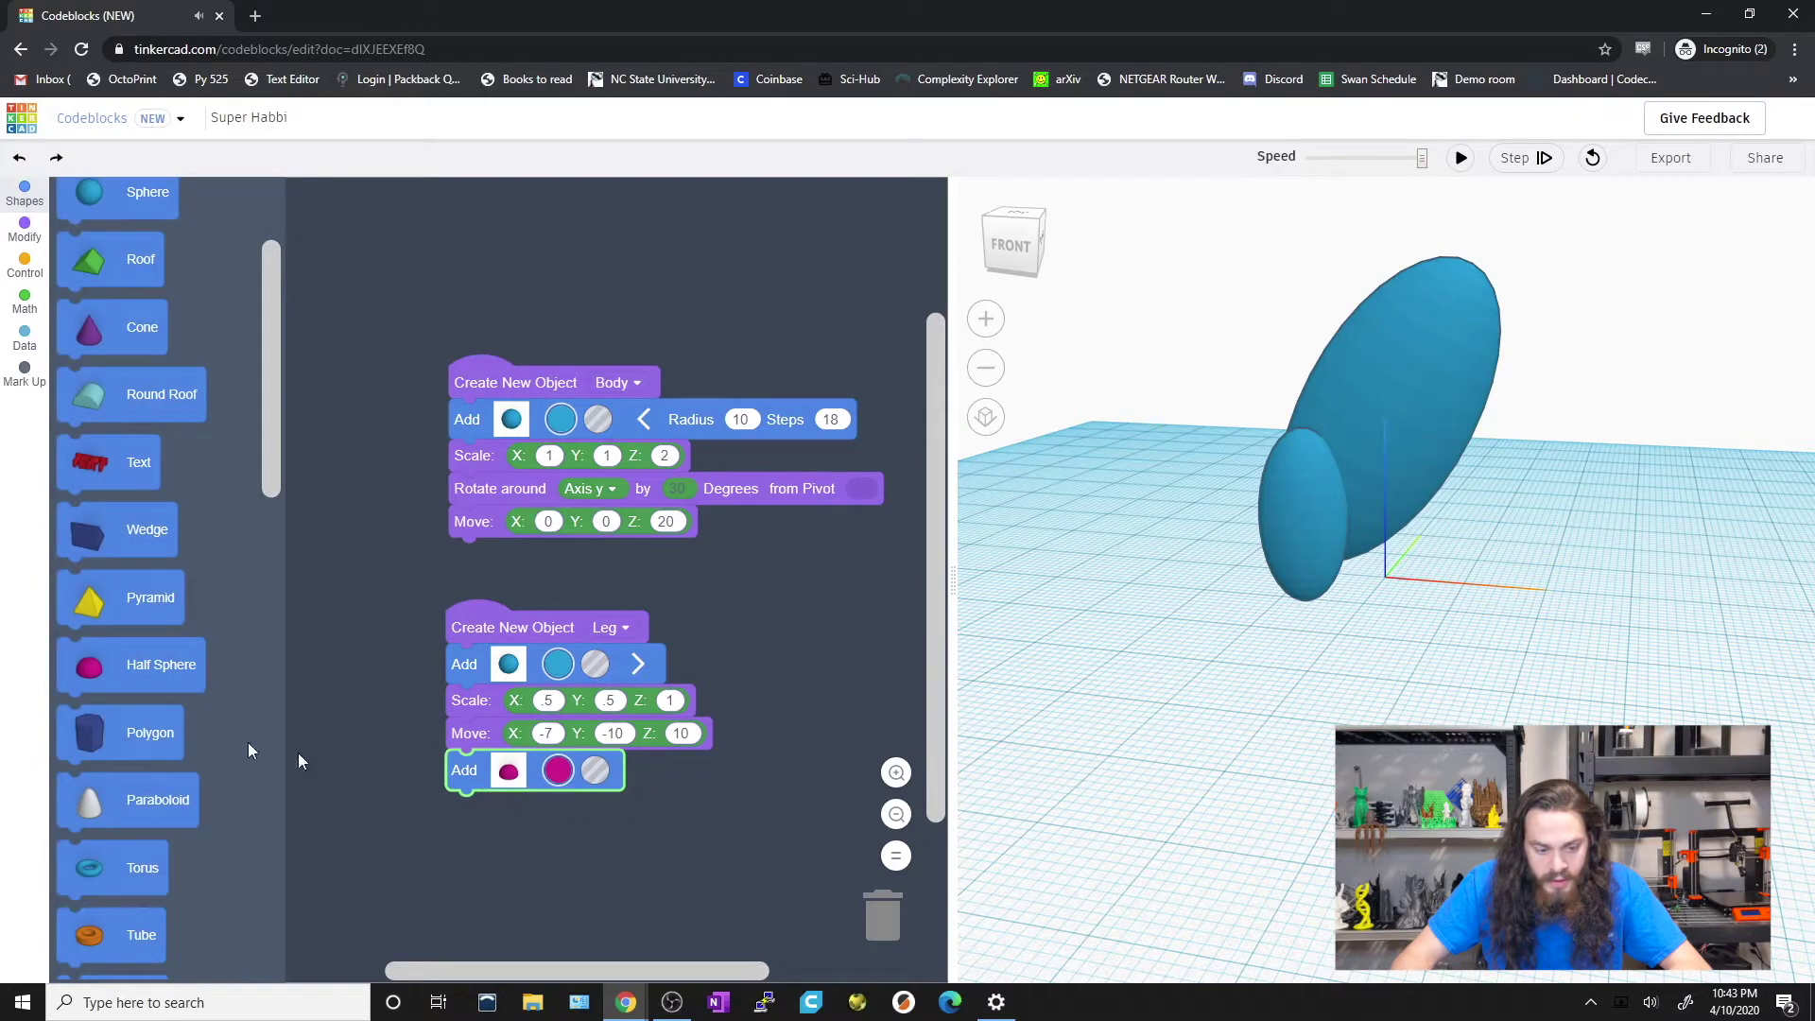
pyautogui.click(1461, 159)
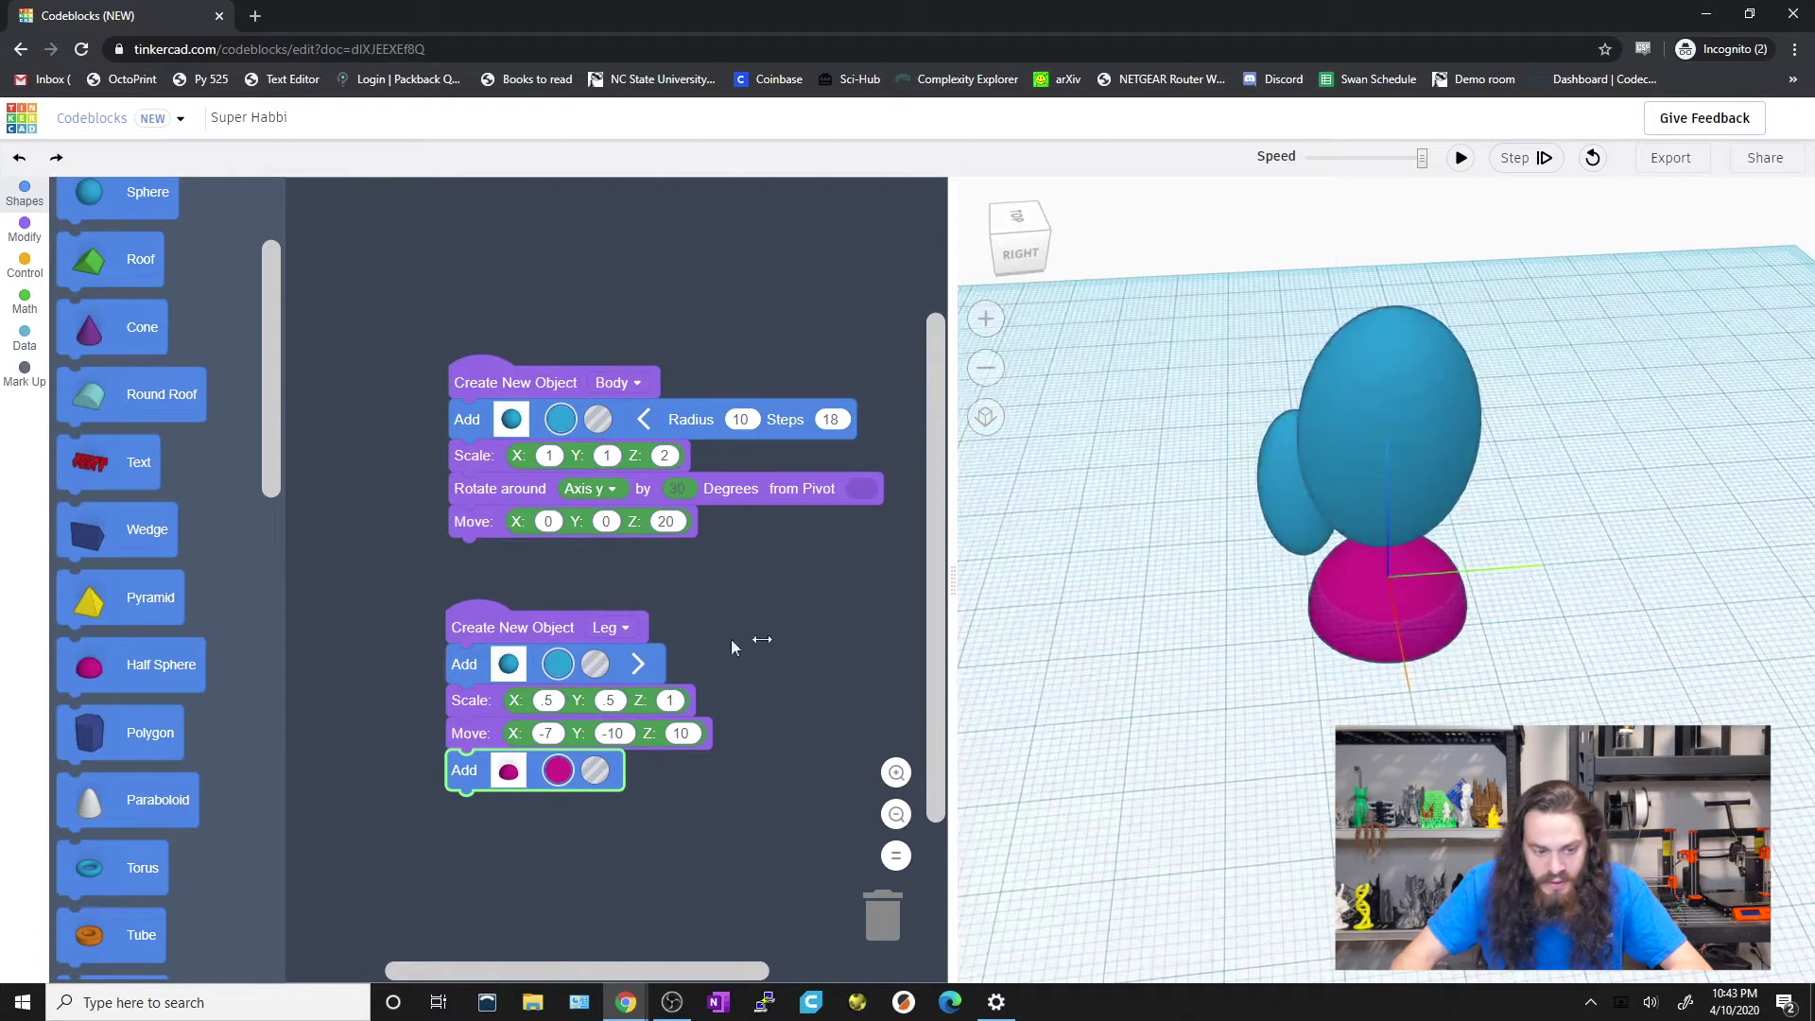
pyautogui.scroll(-8, 220, 582)
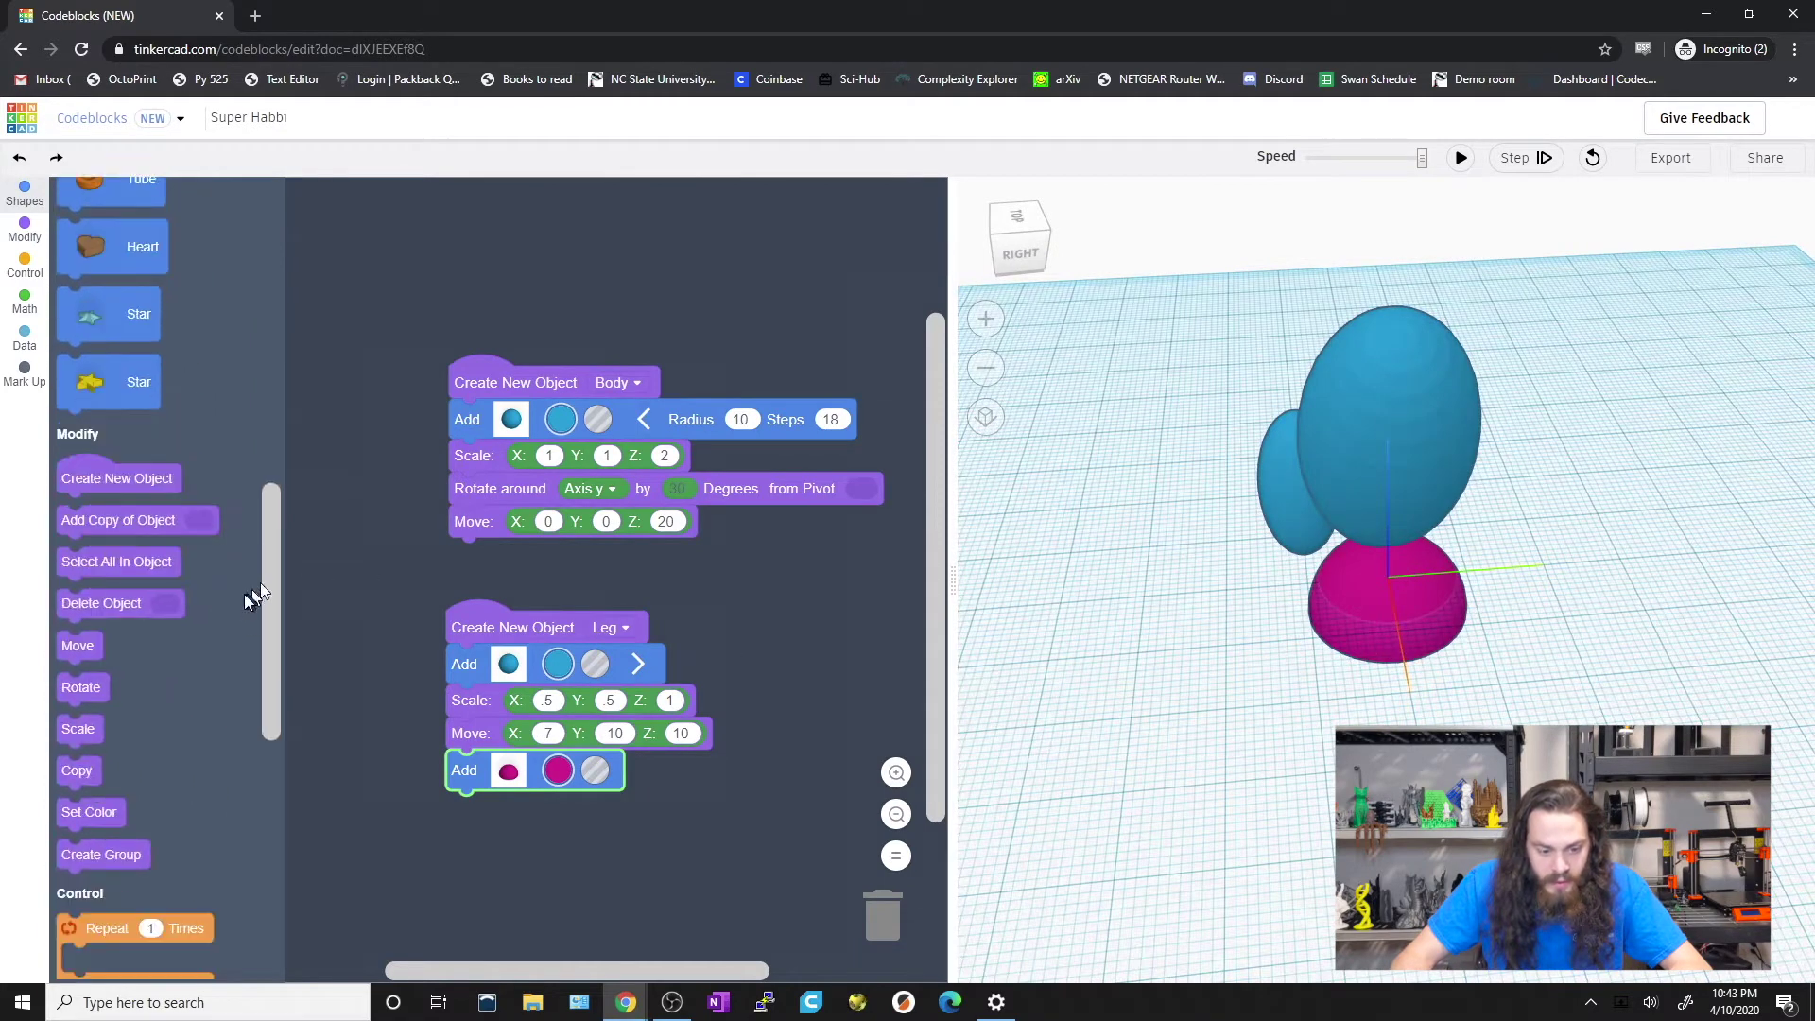
# Scale the half sphere to .5, .5, .5 and re-run to see the small magenta dome.
pyautogui.moveTo(82, 716); pyautogui.dragTo(482, 804)
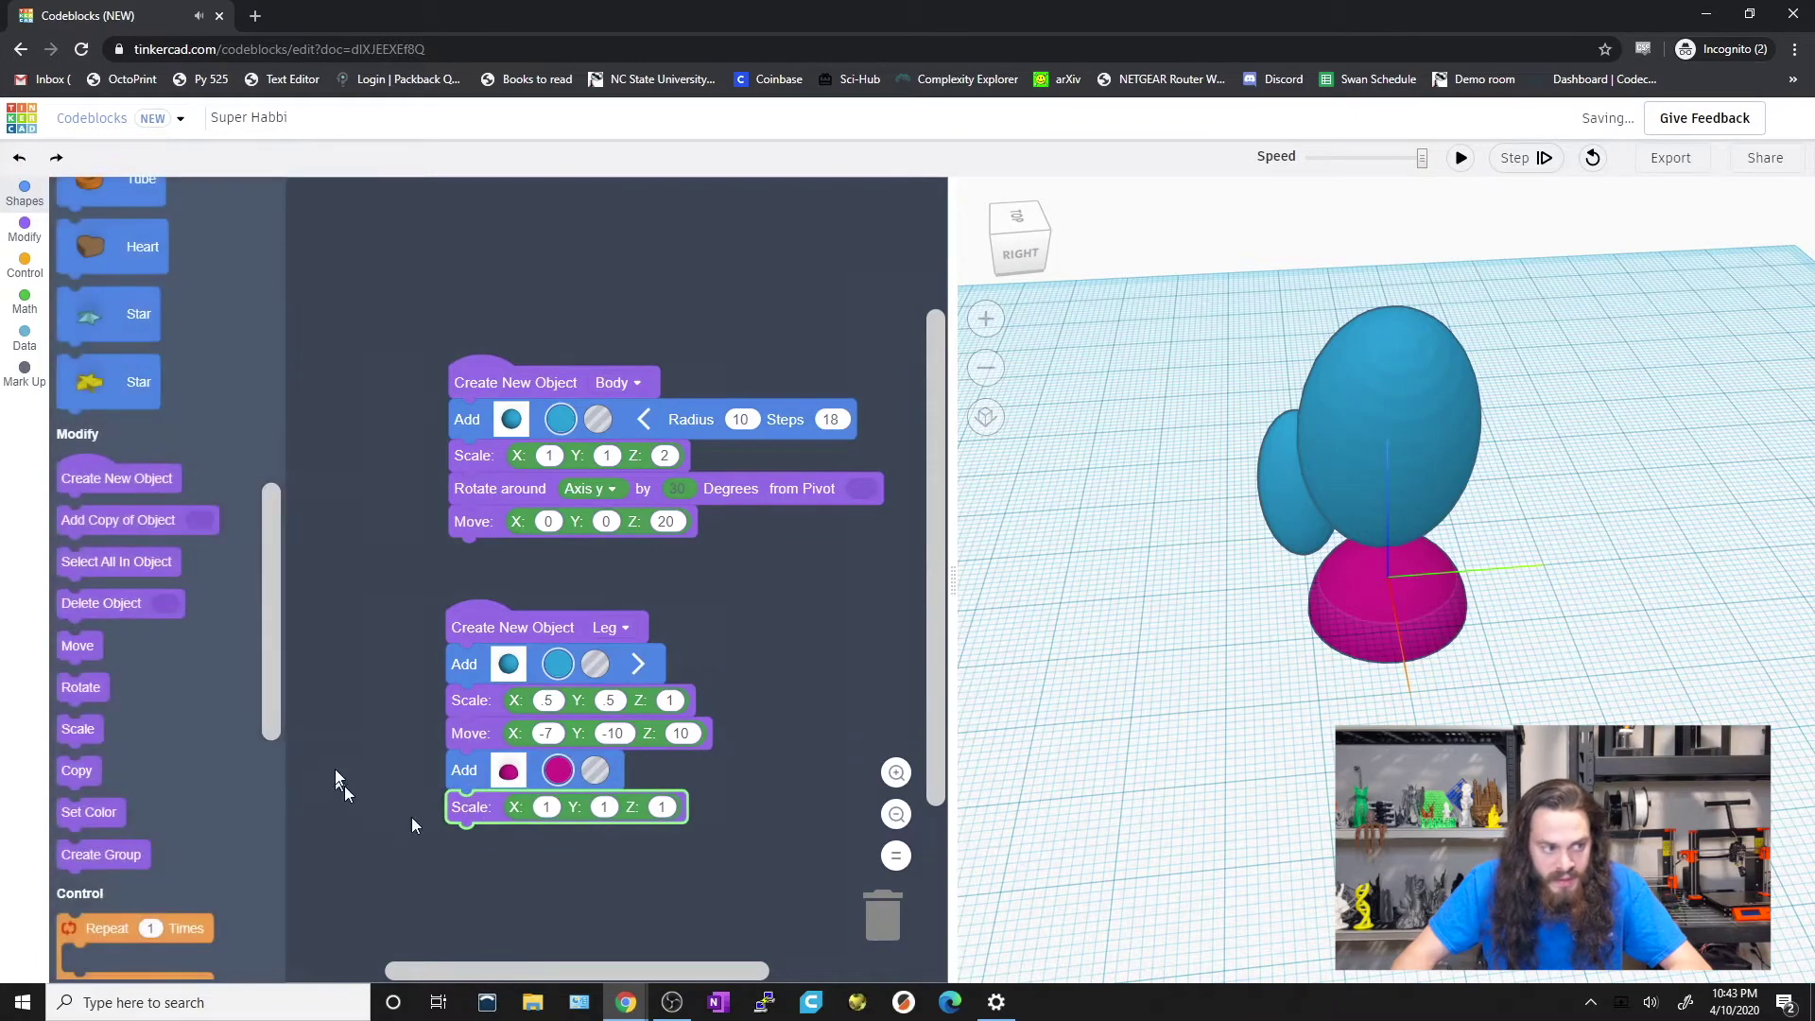
pyautogui.write('.5')
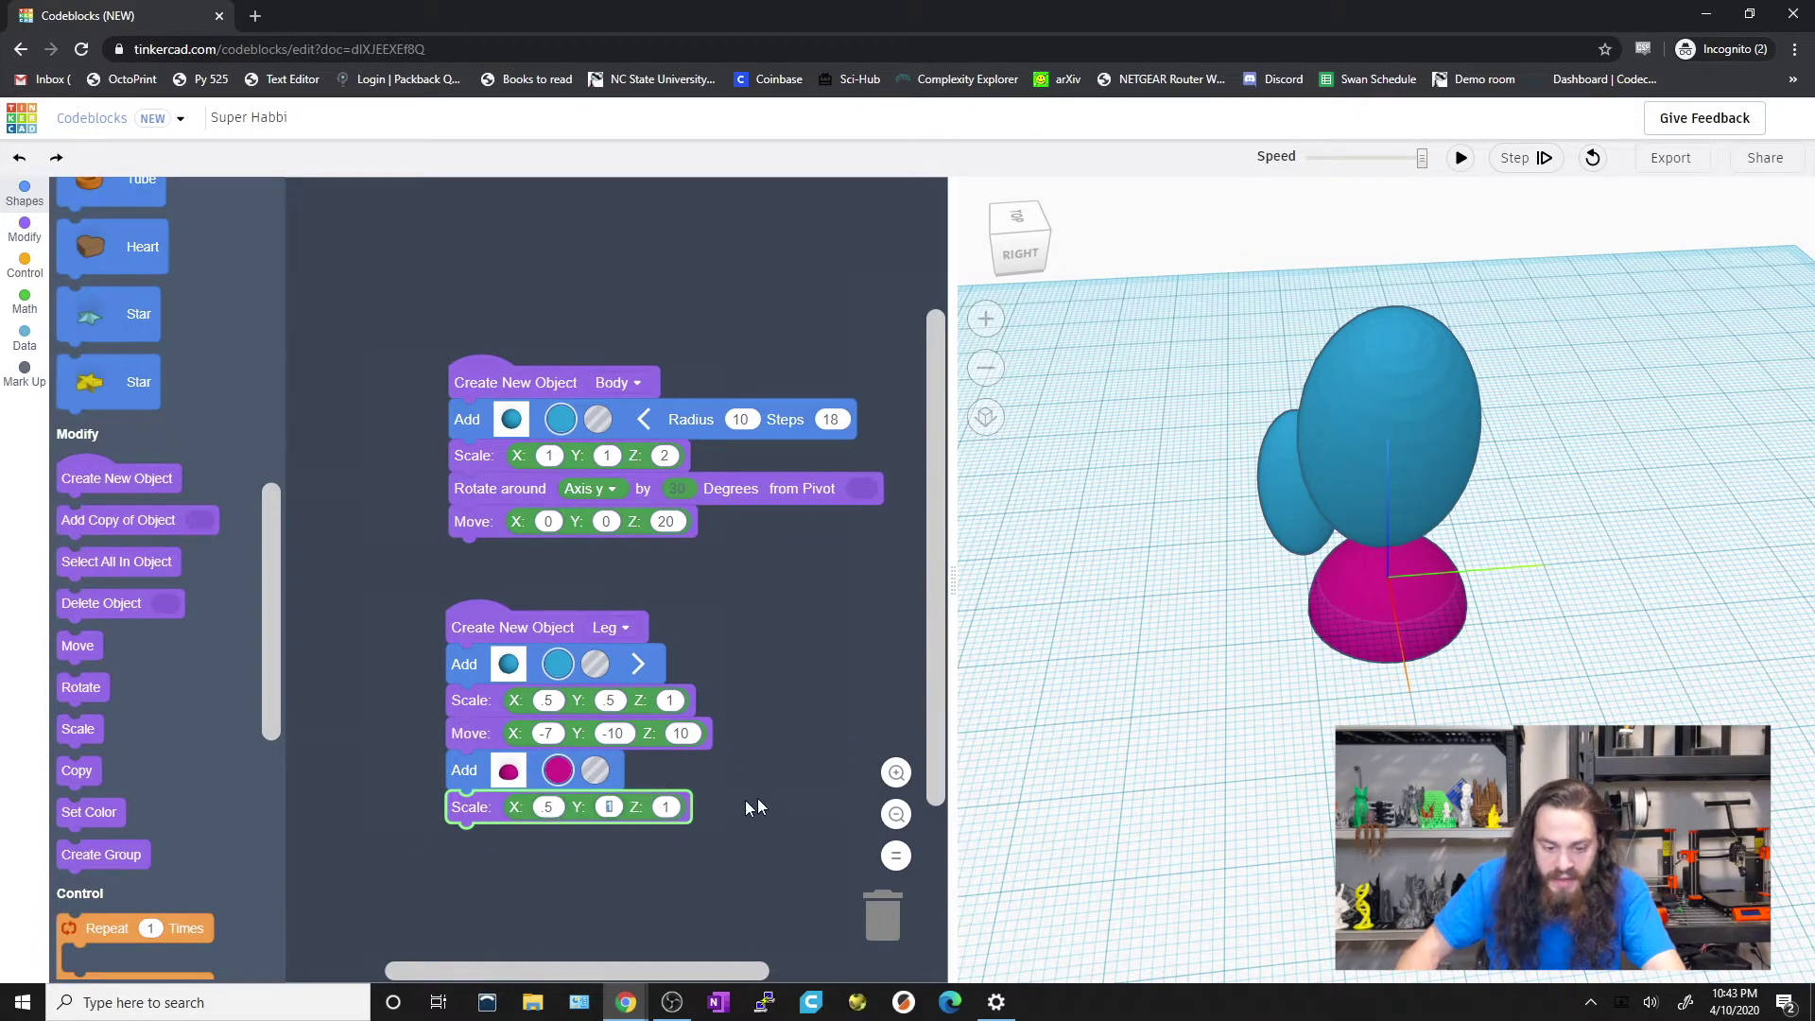
pyautogui.write('.5')
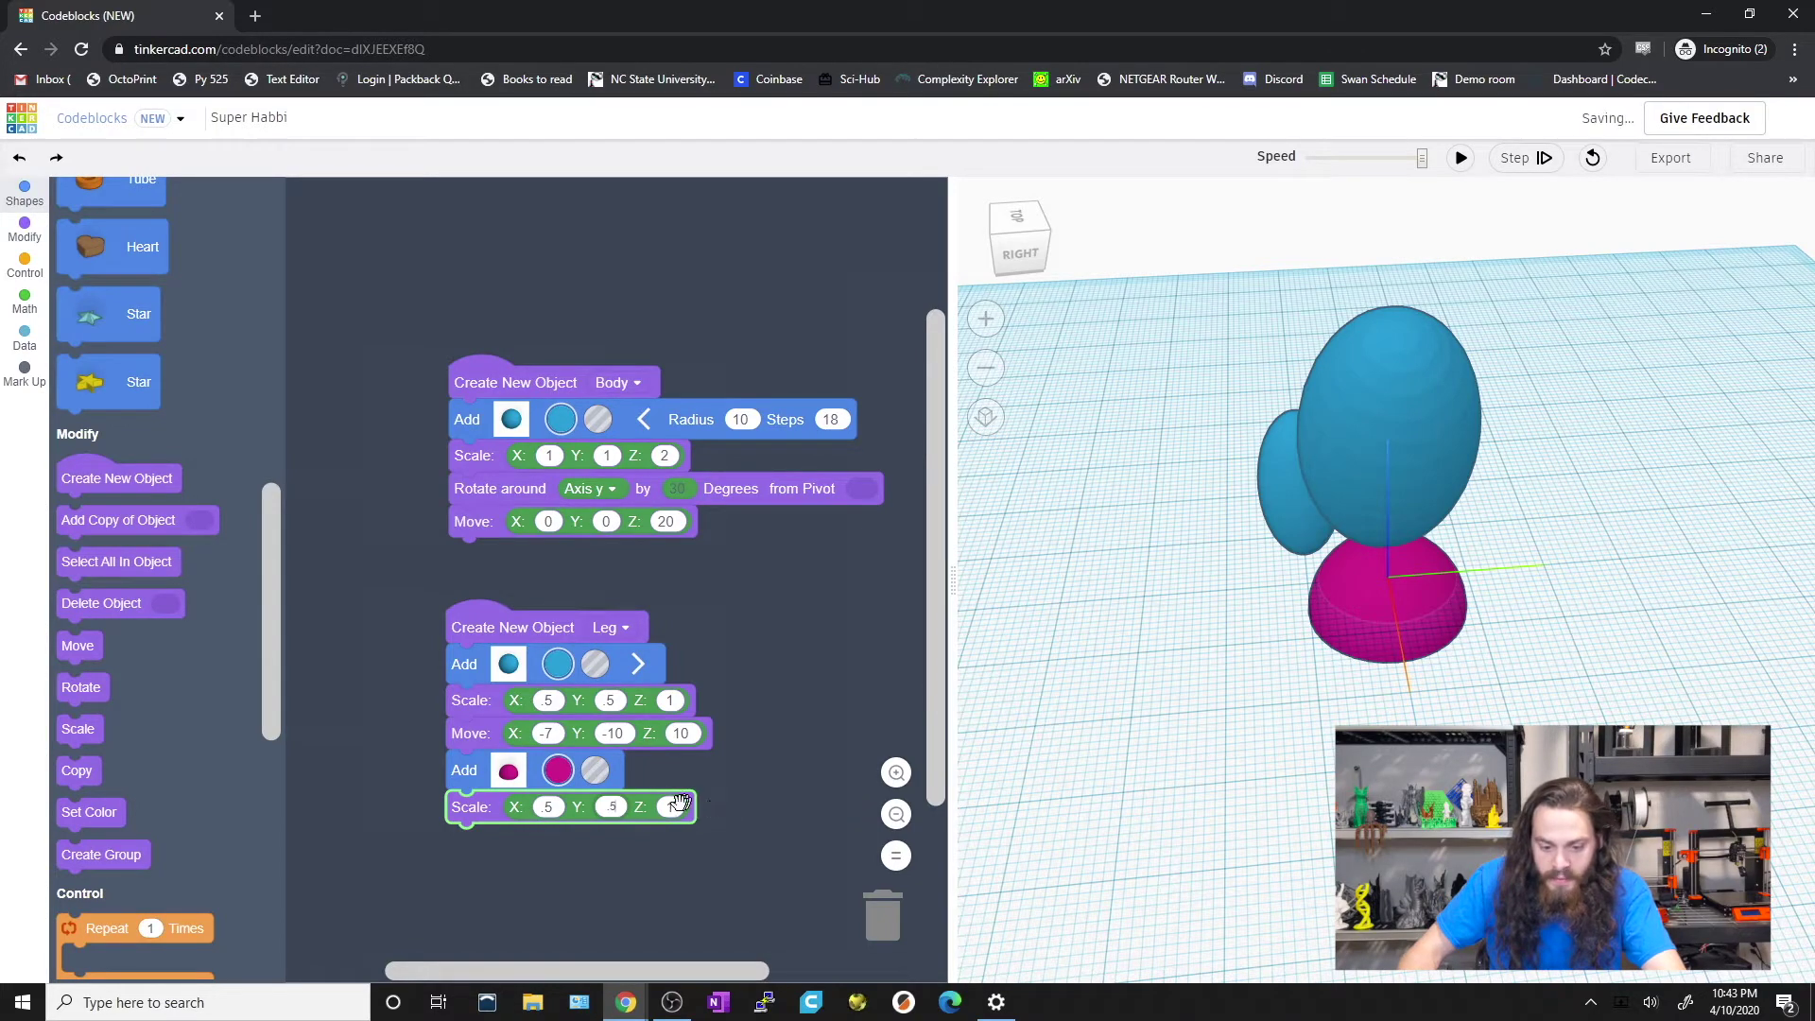
pyautogui.click(673, 805)
pyautogui.write('.5')
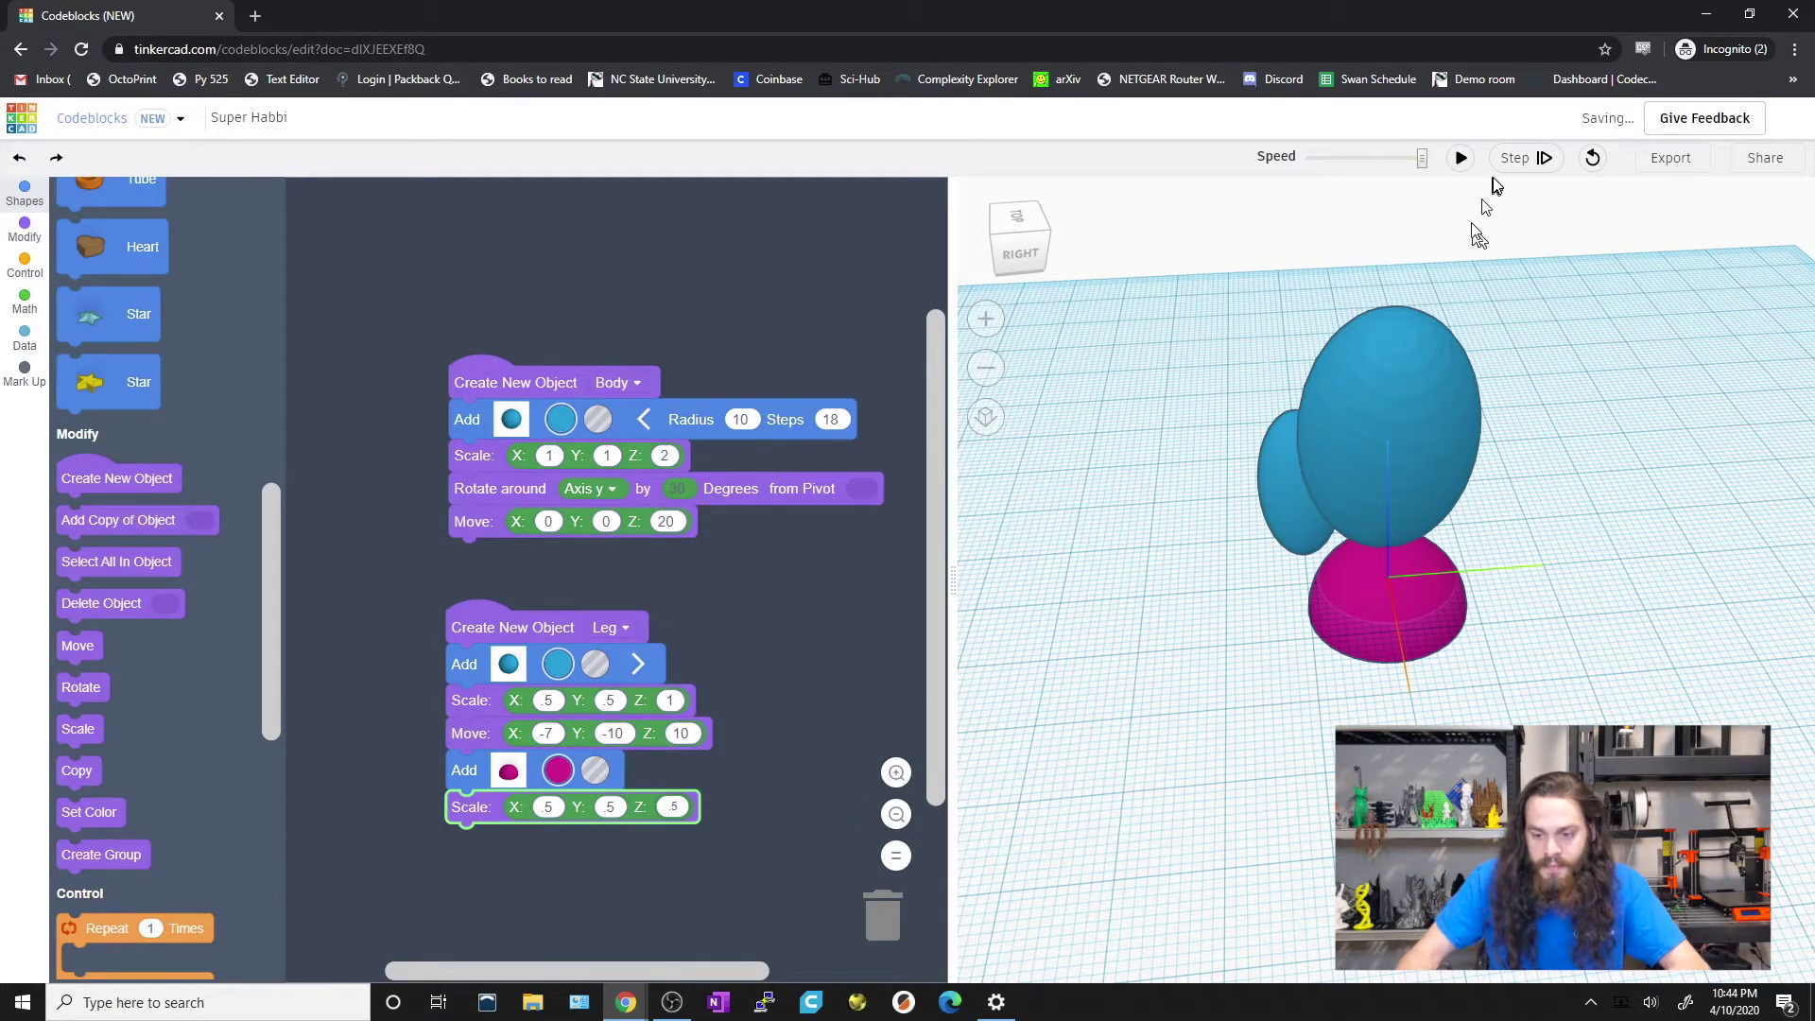
pyautogui.click(1462, 159)
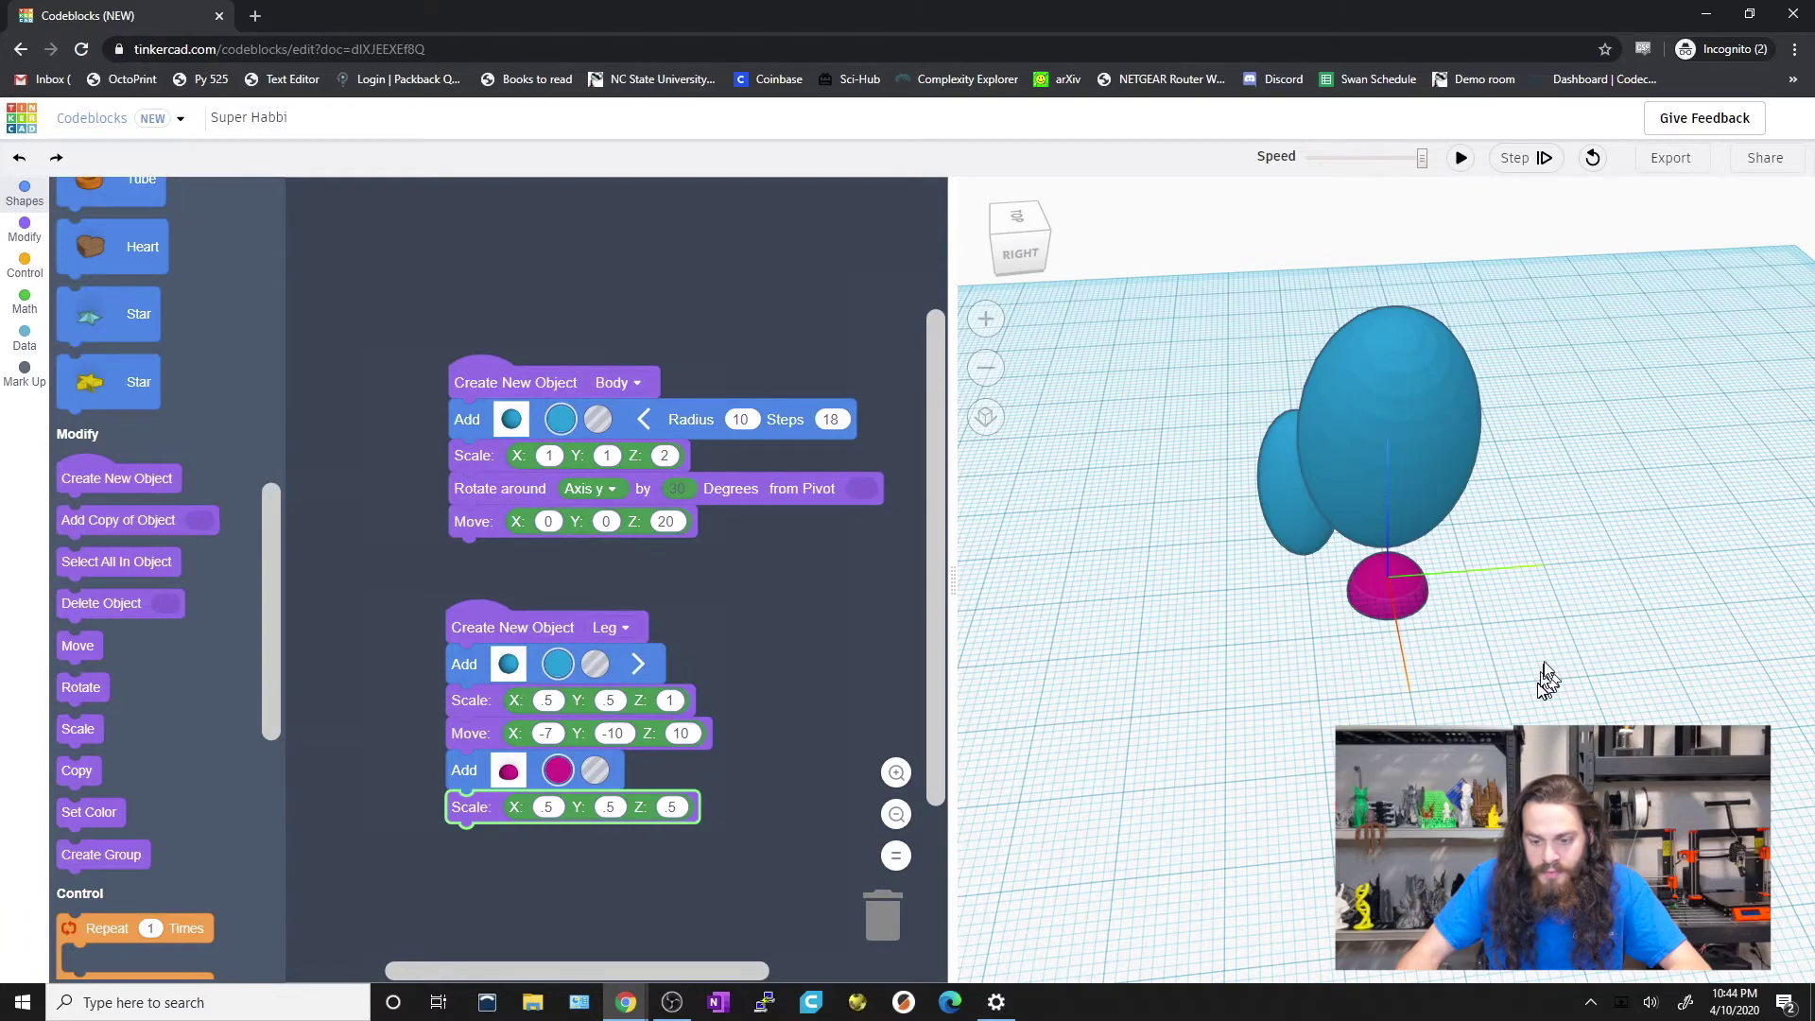
pyautogui.moveTo(1539, 681); pyautogui.dragTo(1403, 581, button='right')
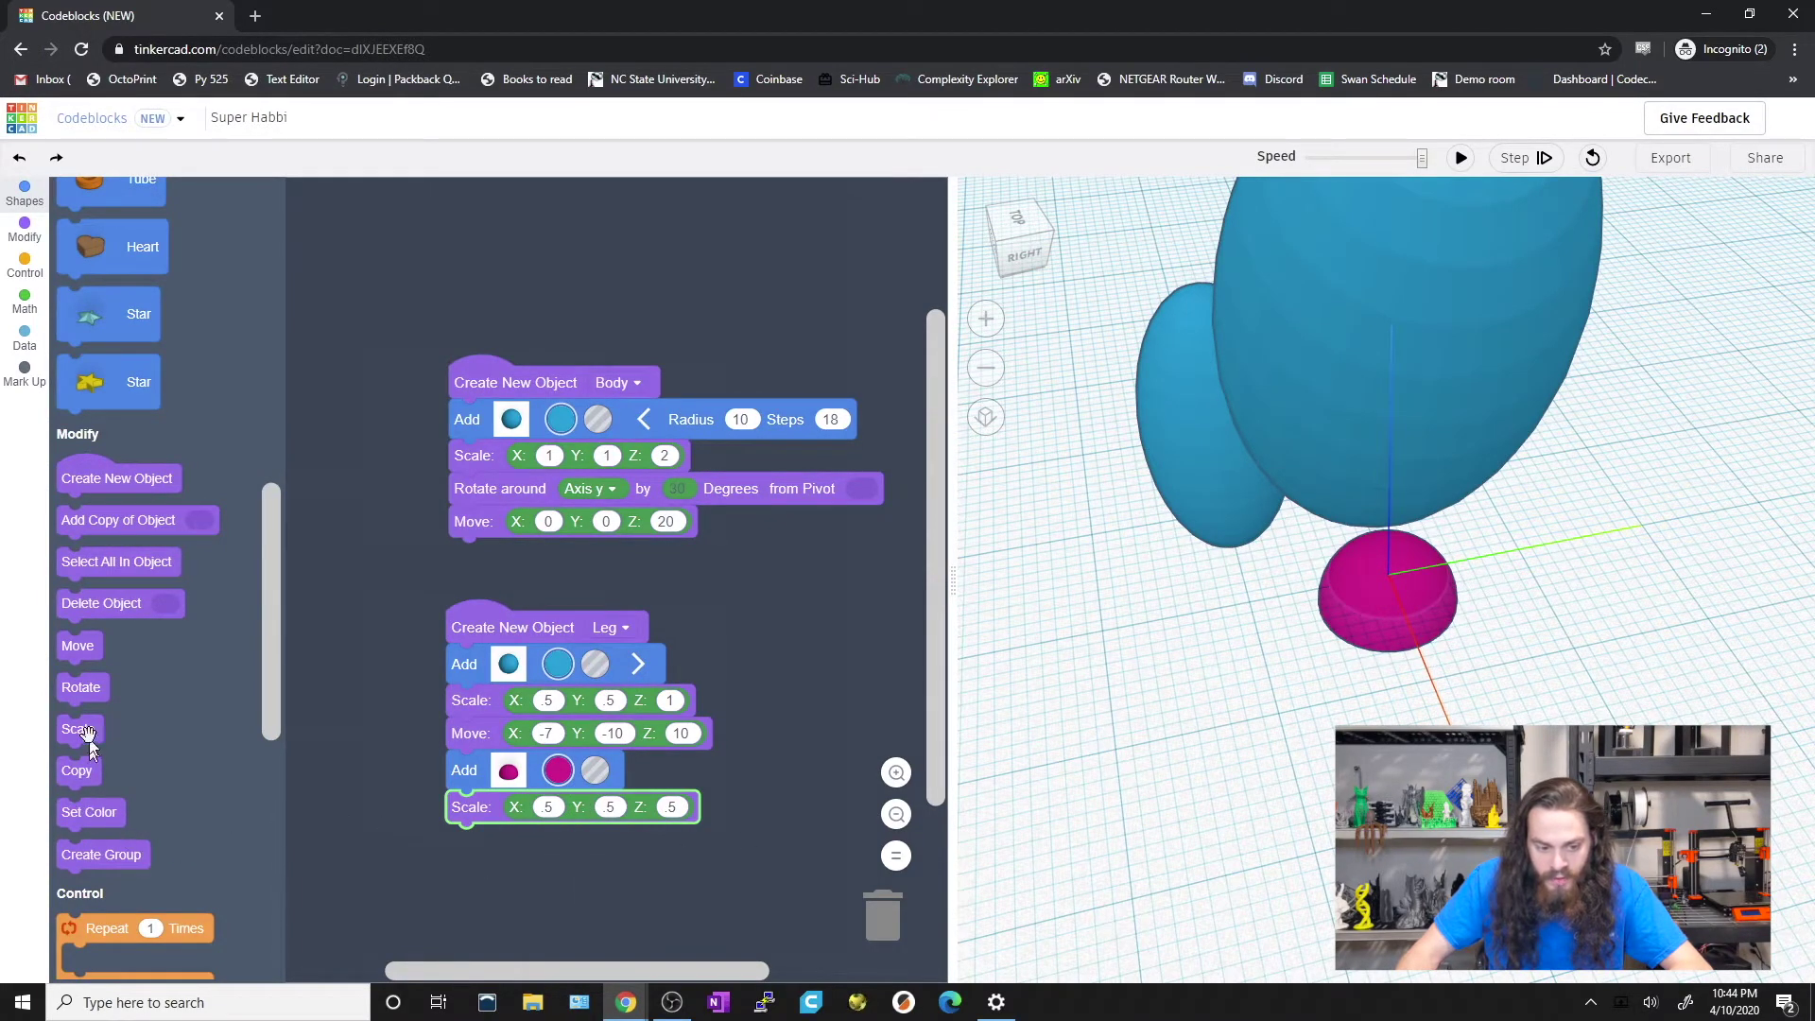
# Add a Move block placing the magenta half-sphere foot at X -5, Y -10, and rebuild.
pyautogui.moveTo(84, 652); pyautogui.dragTo(477, 846)
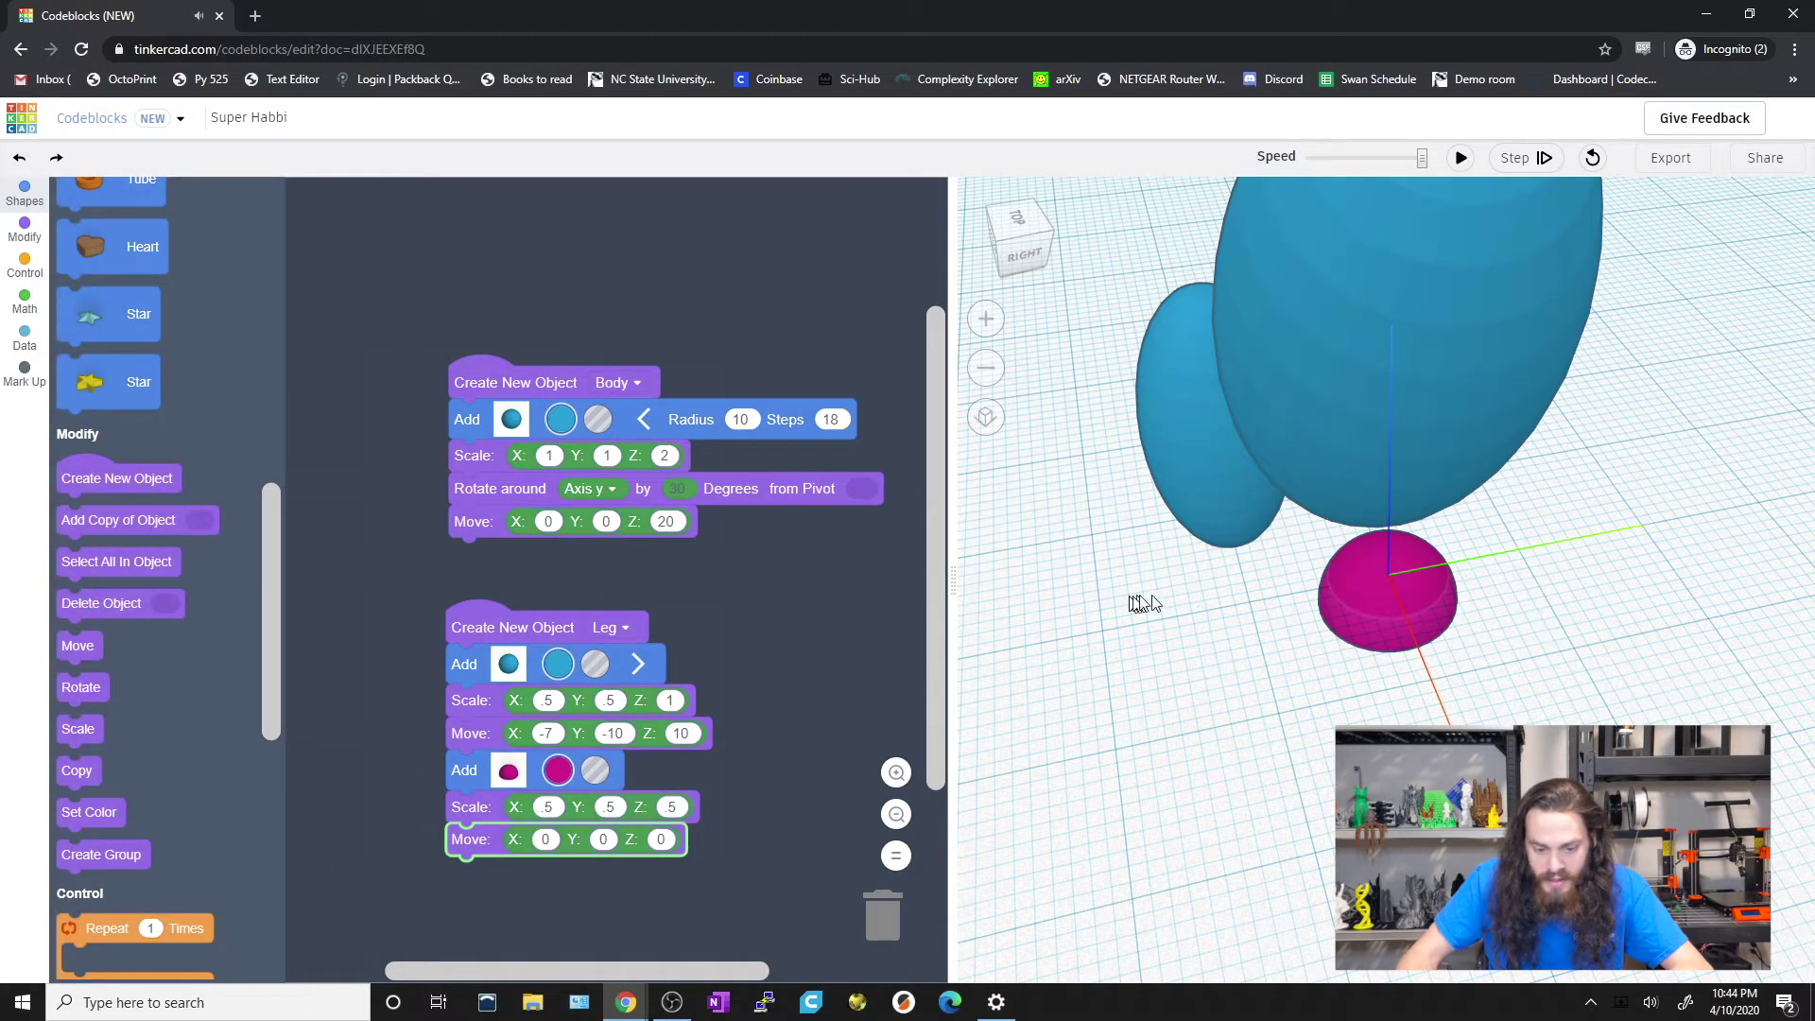
pyautogui.click(601, 840)
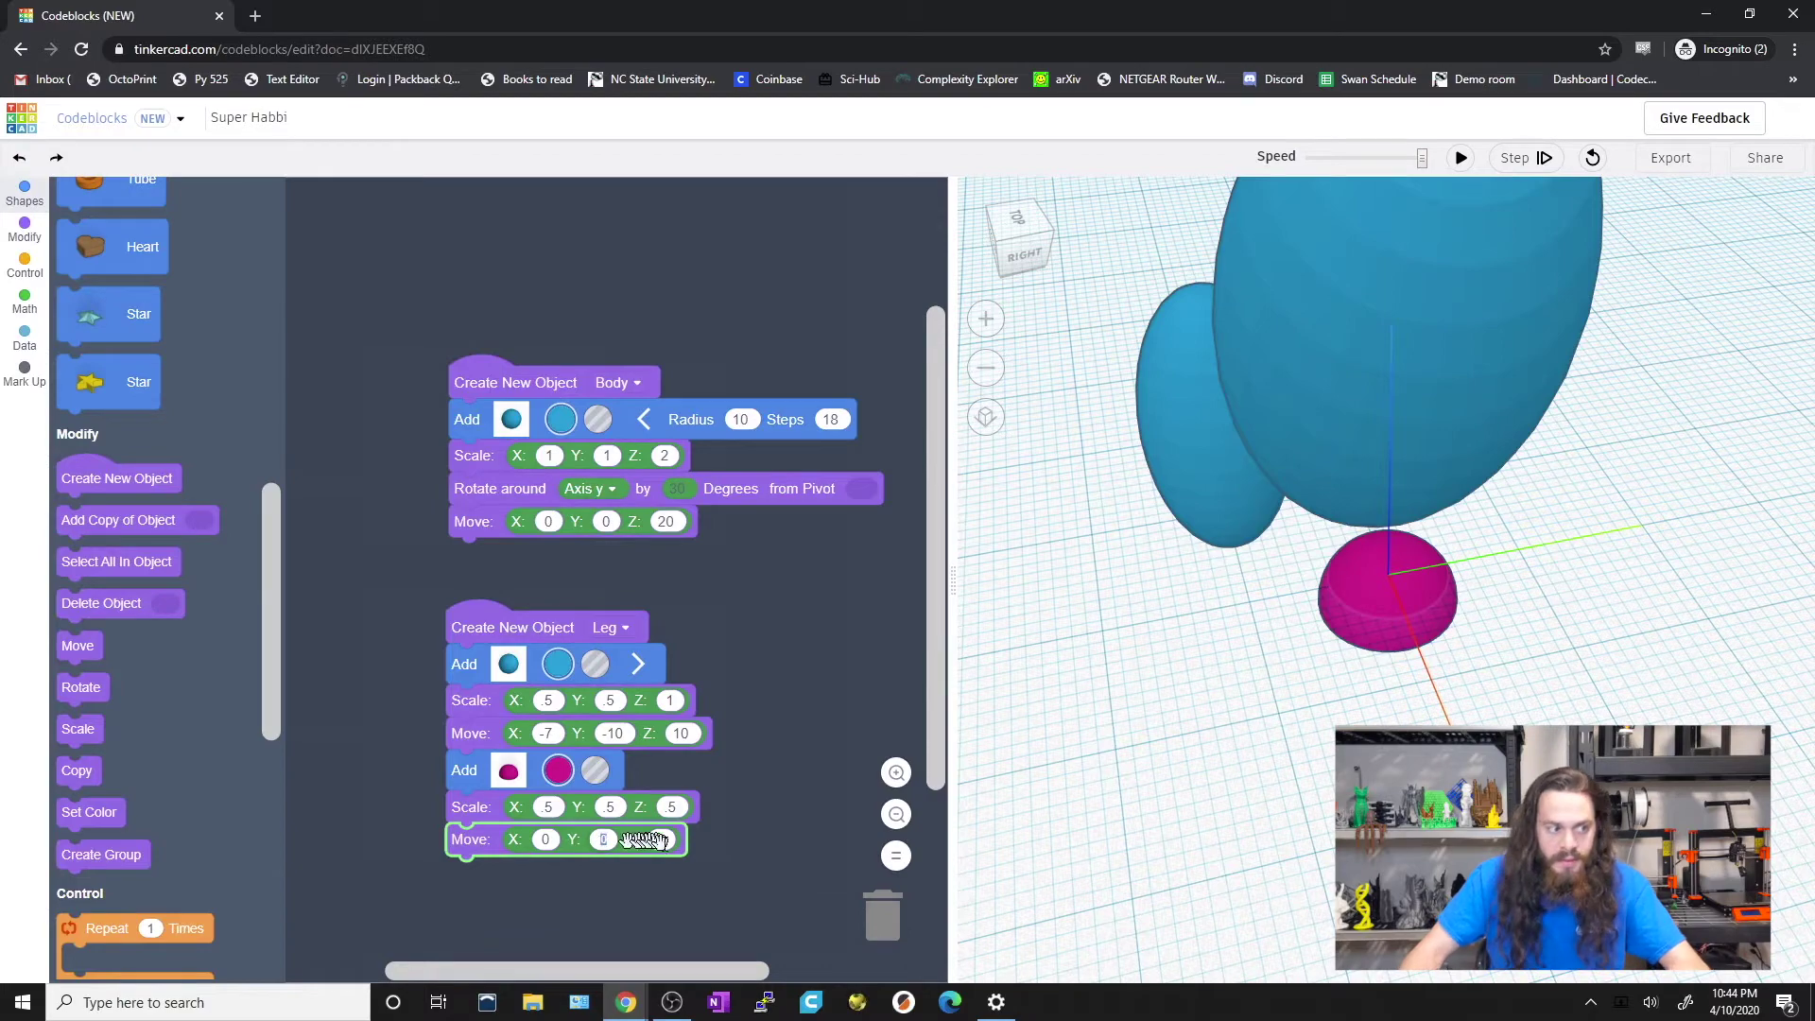
pyautogui.write('-10')
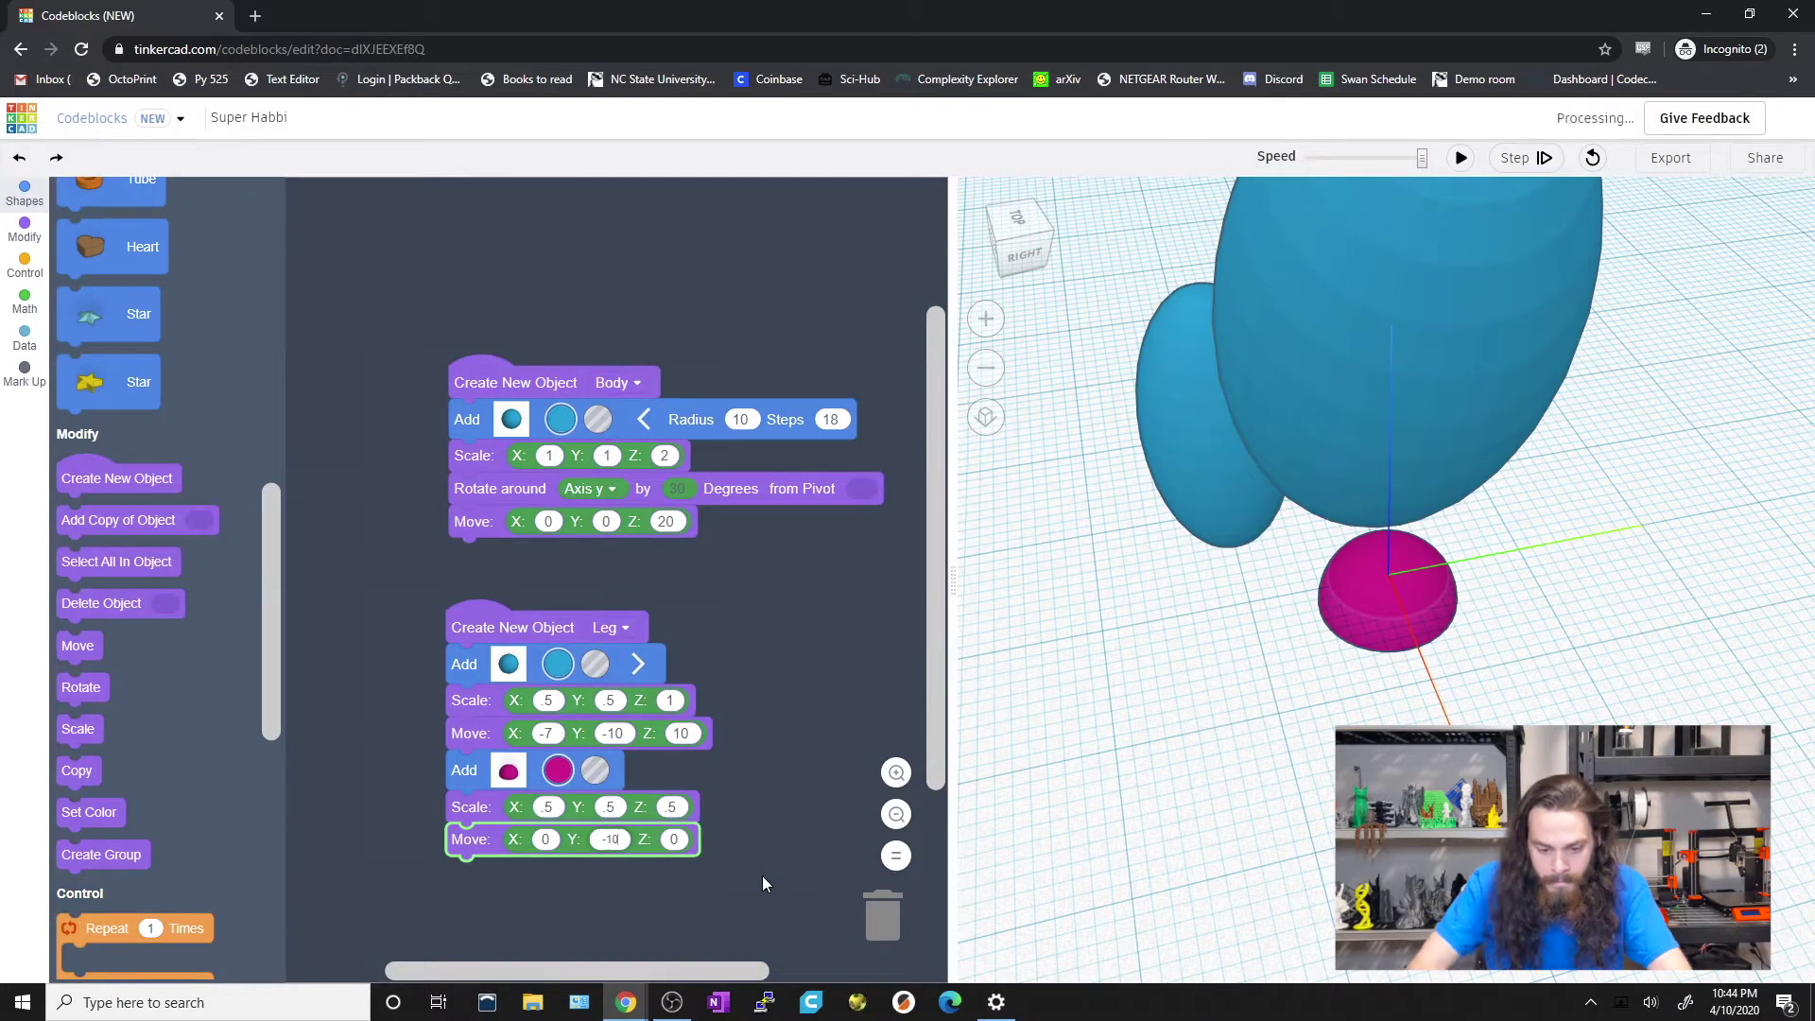
pyautogui.moveTo(1551, 611); pyautogui.dragTo(1163, 756, button='right')
pyautogui.click(544, 839)
pyautogui.write('-5')
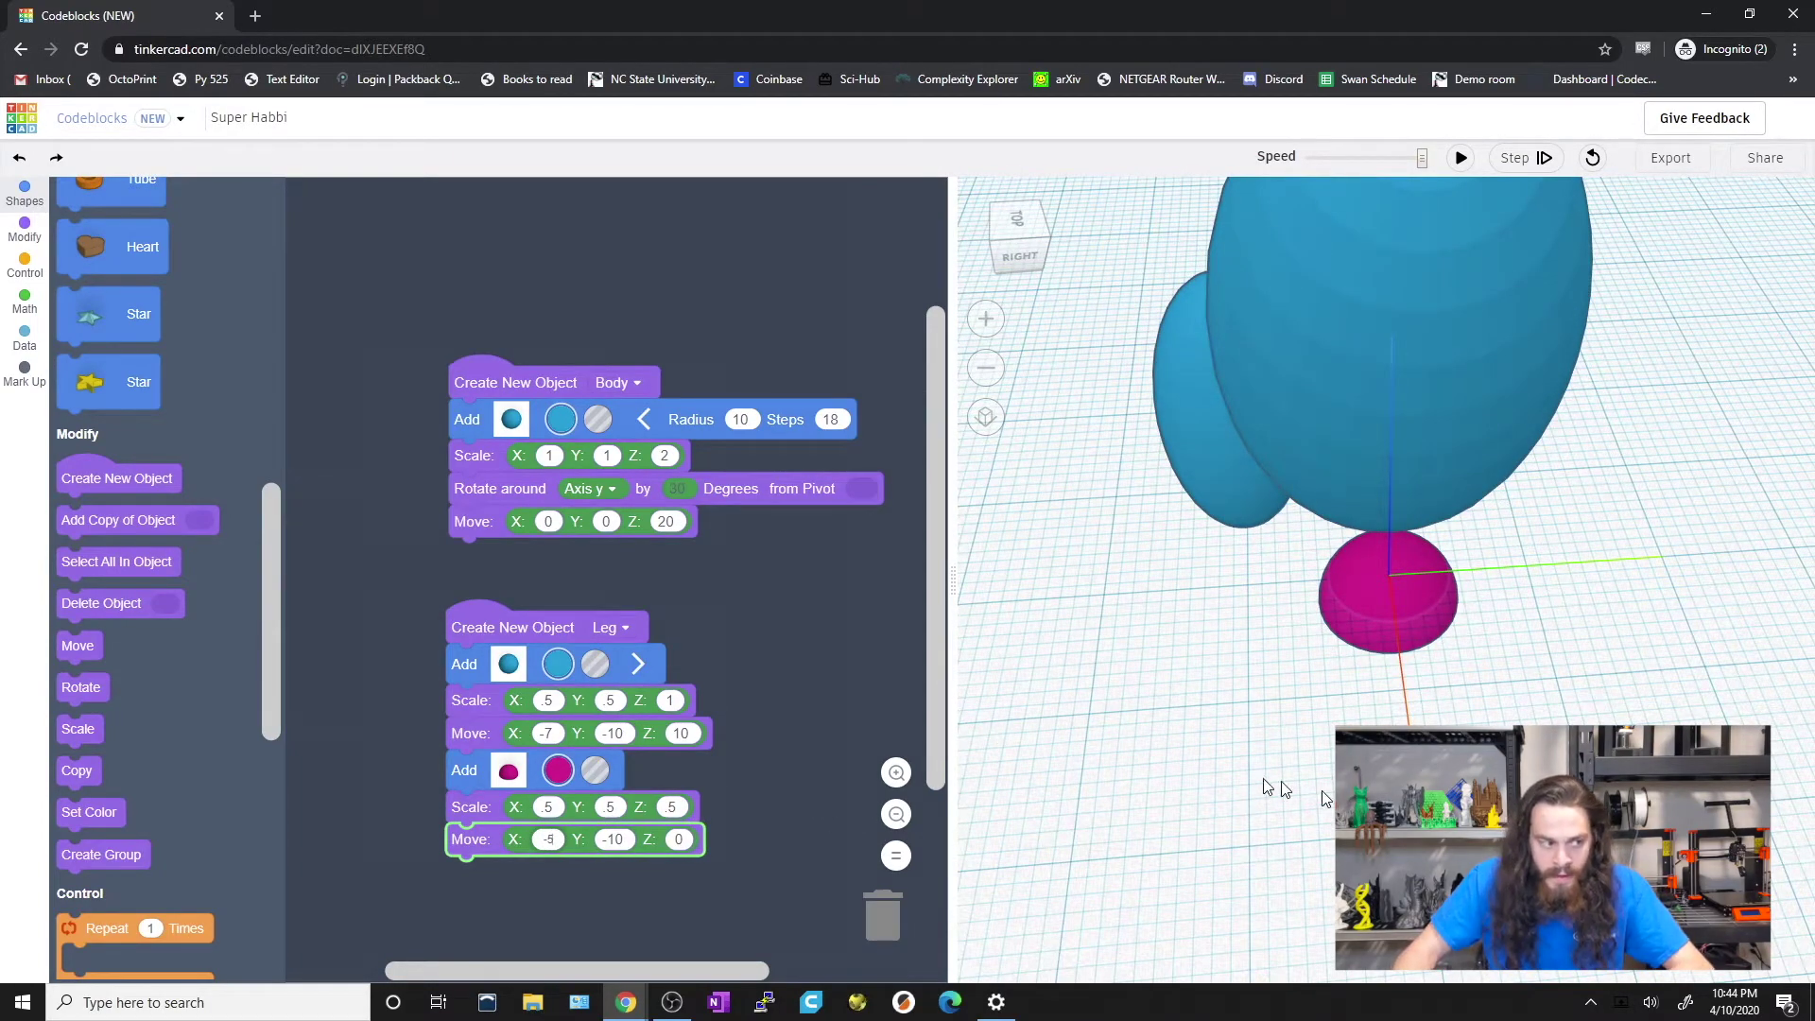
pyautogui.moveTo(1267, 790); pyautogui.dragTo(1421, 692, button='right')
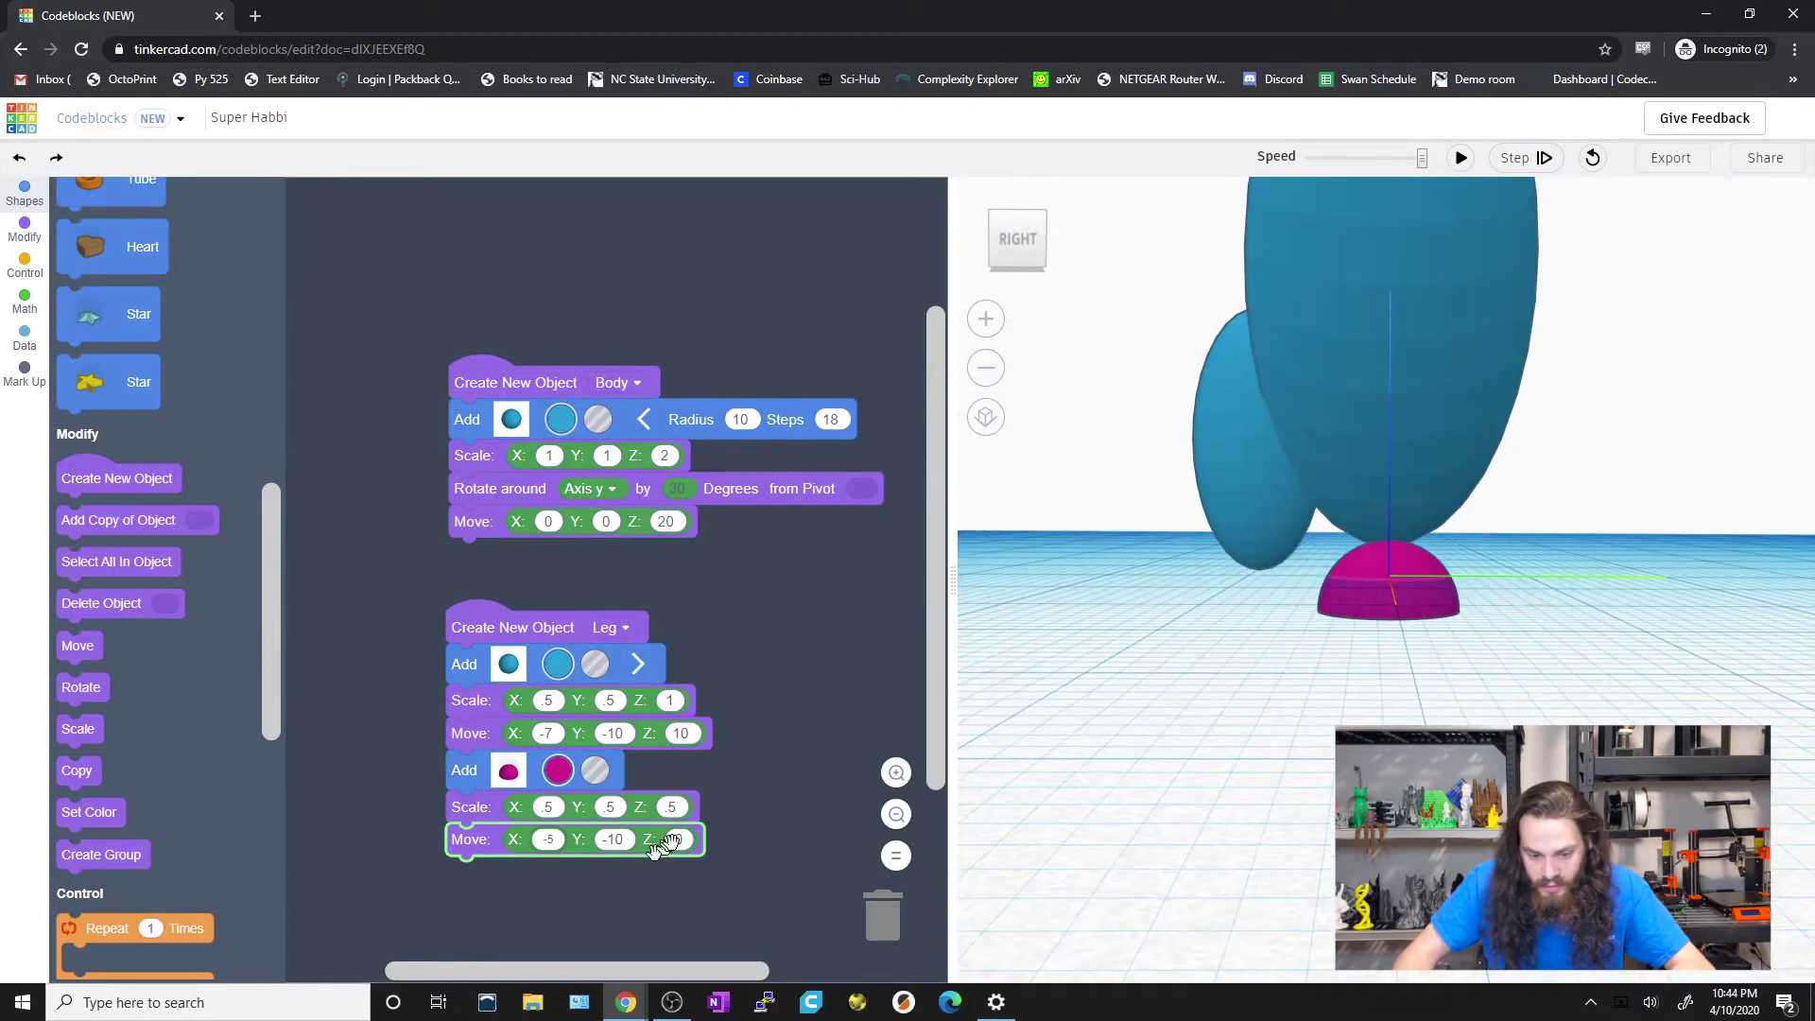
pyautogui.click(1461, 158)
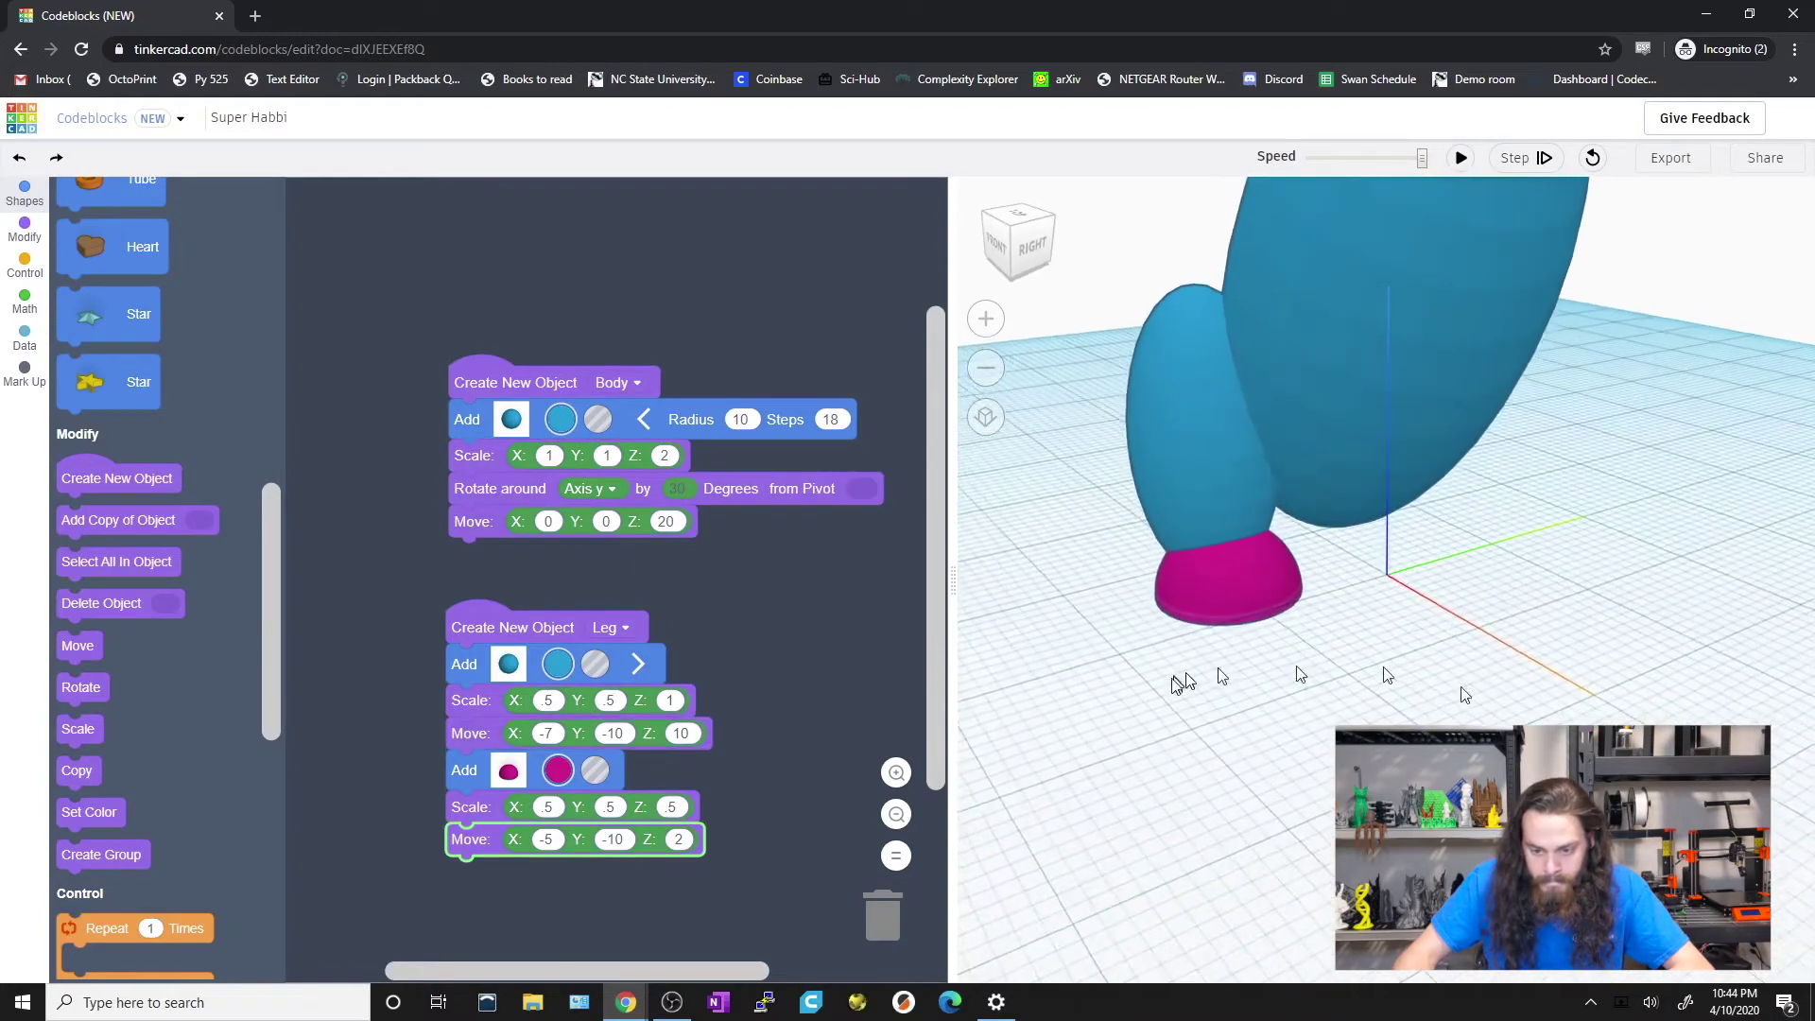
# Raise the foot's Z position to 2.5 and rerun to check it under the leg.
pyautogui.moveTo(1179, 681); pyautogui.dragTo(1041, 734, button='right')
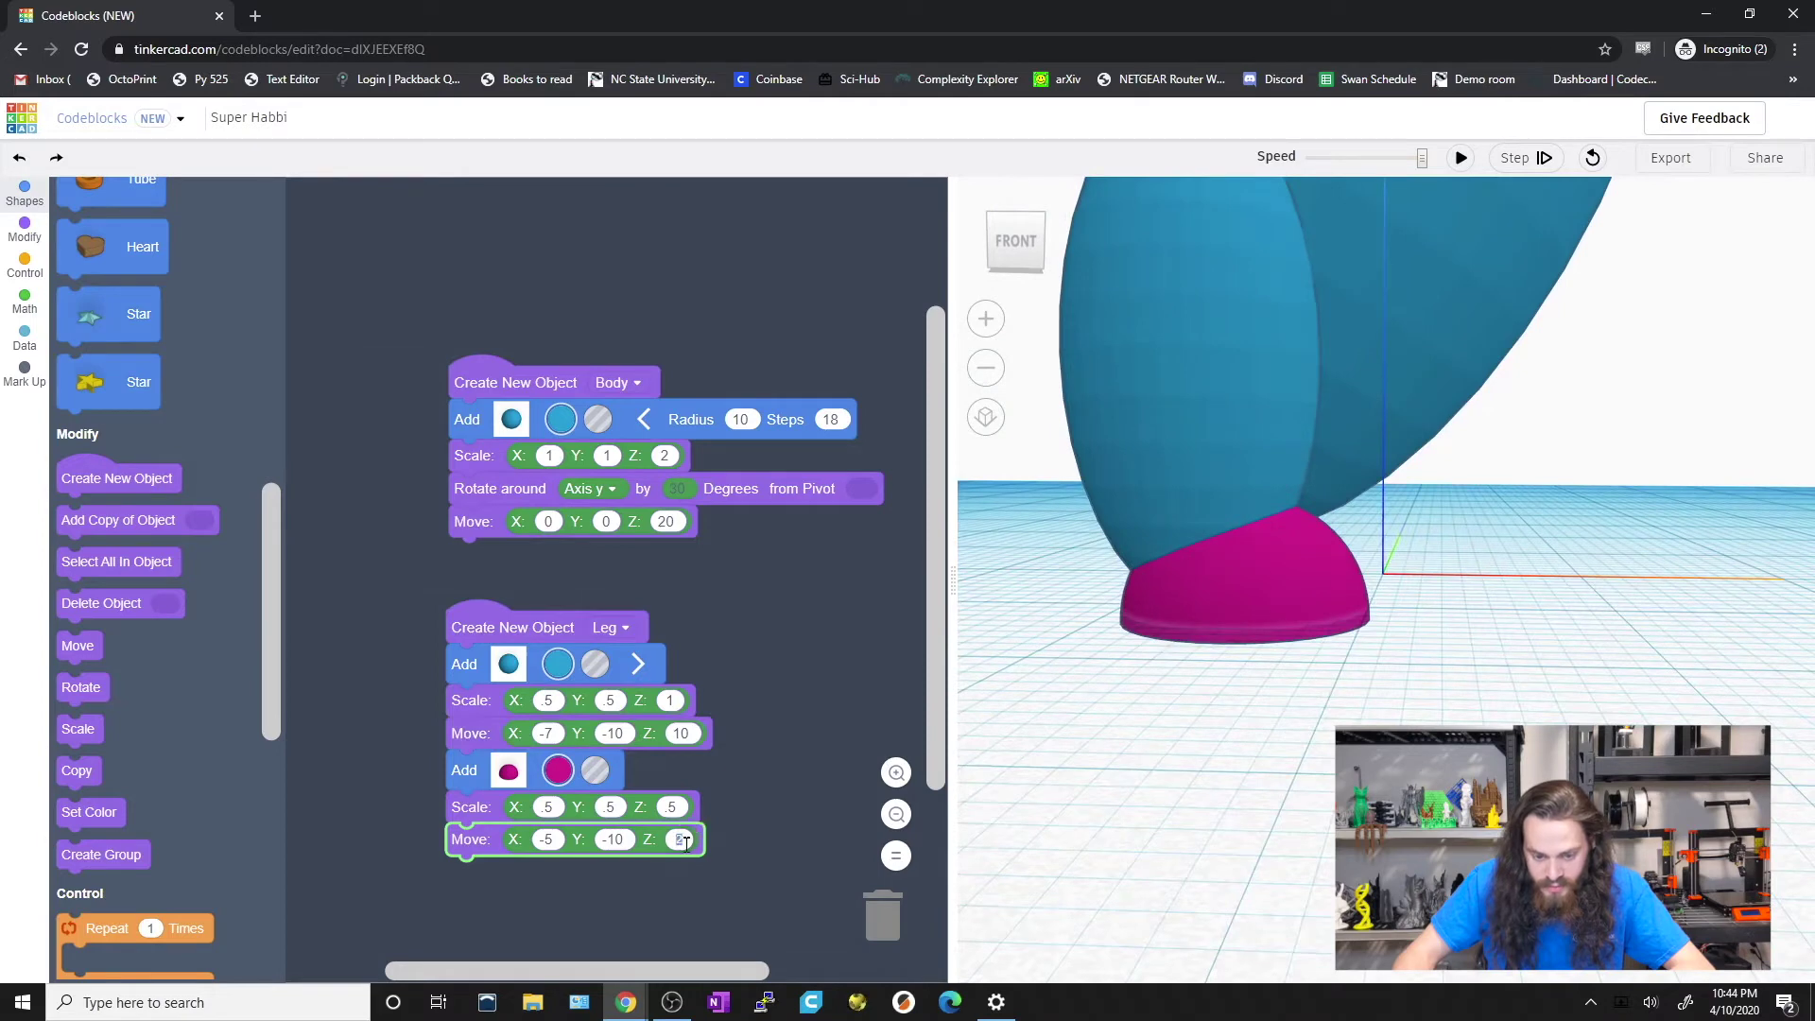
pyautogui.write('2.5')
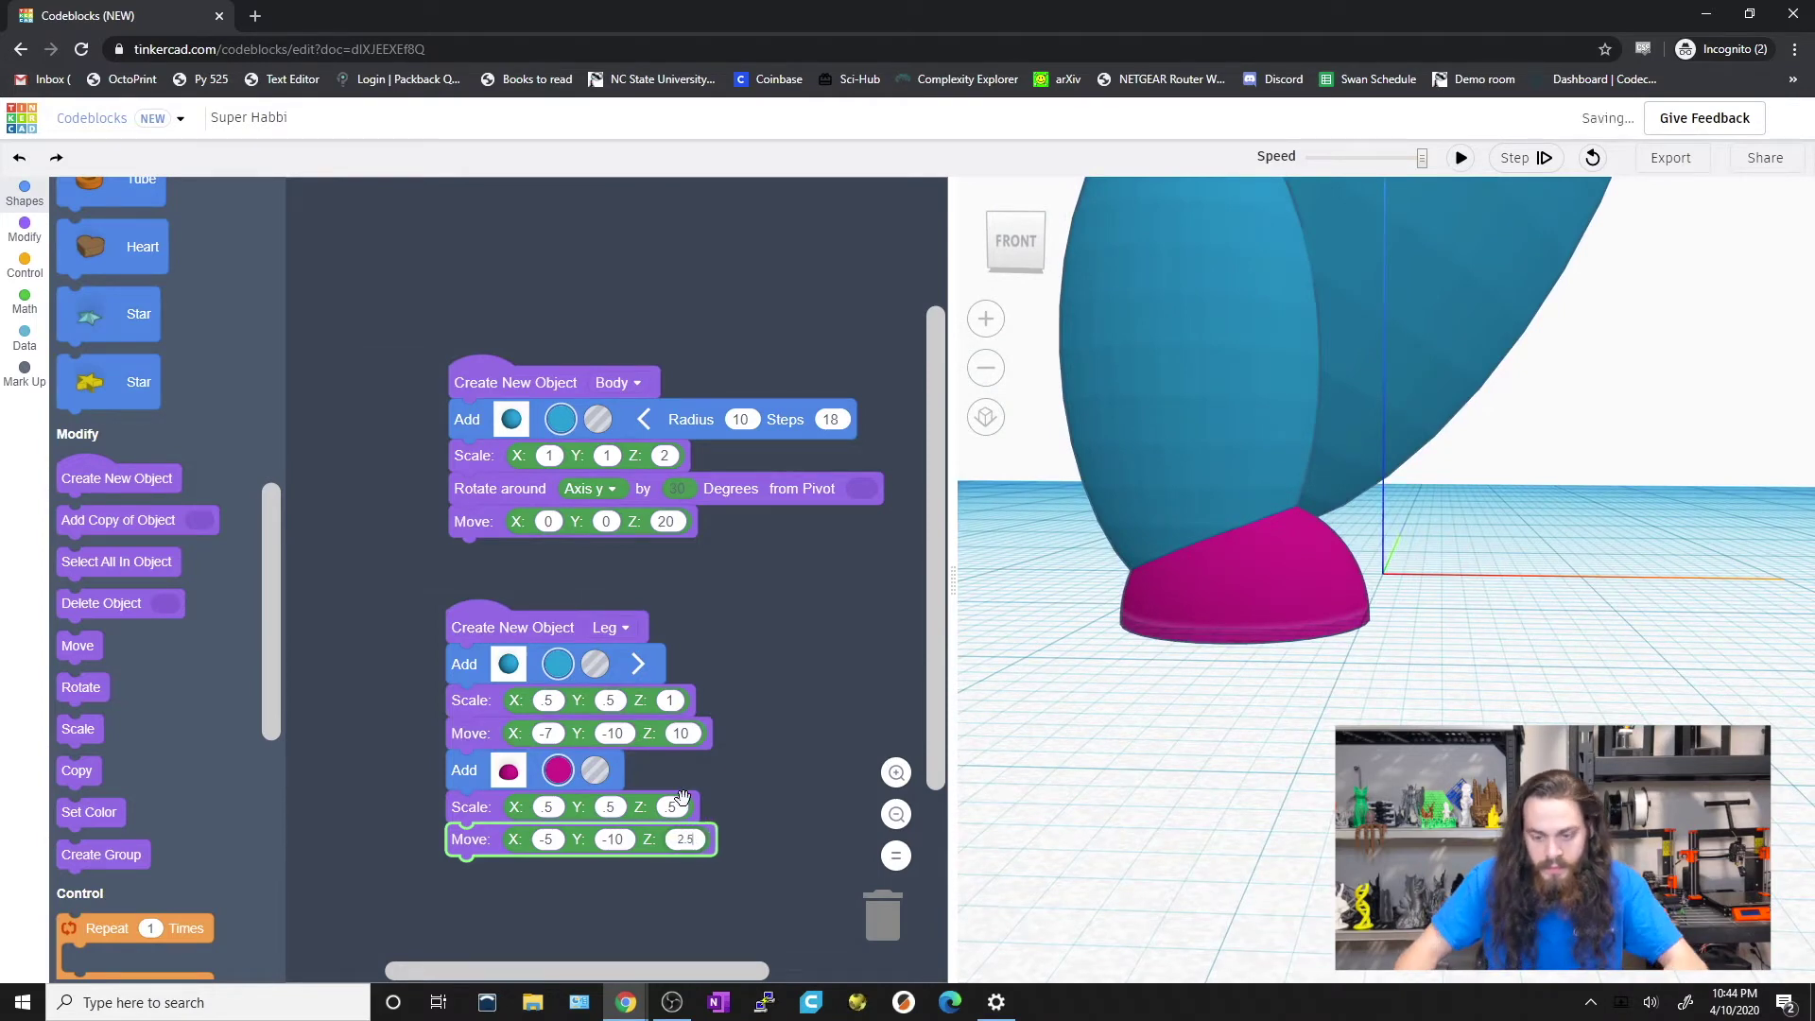
pyautogui.click(1461, 159)
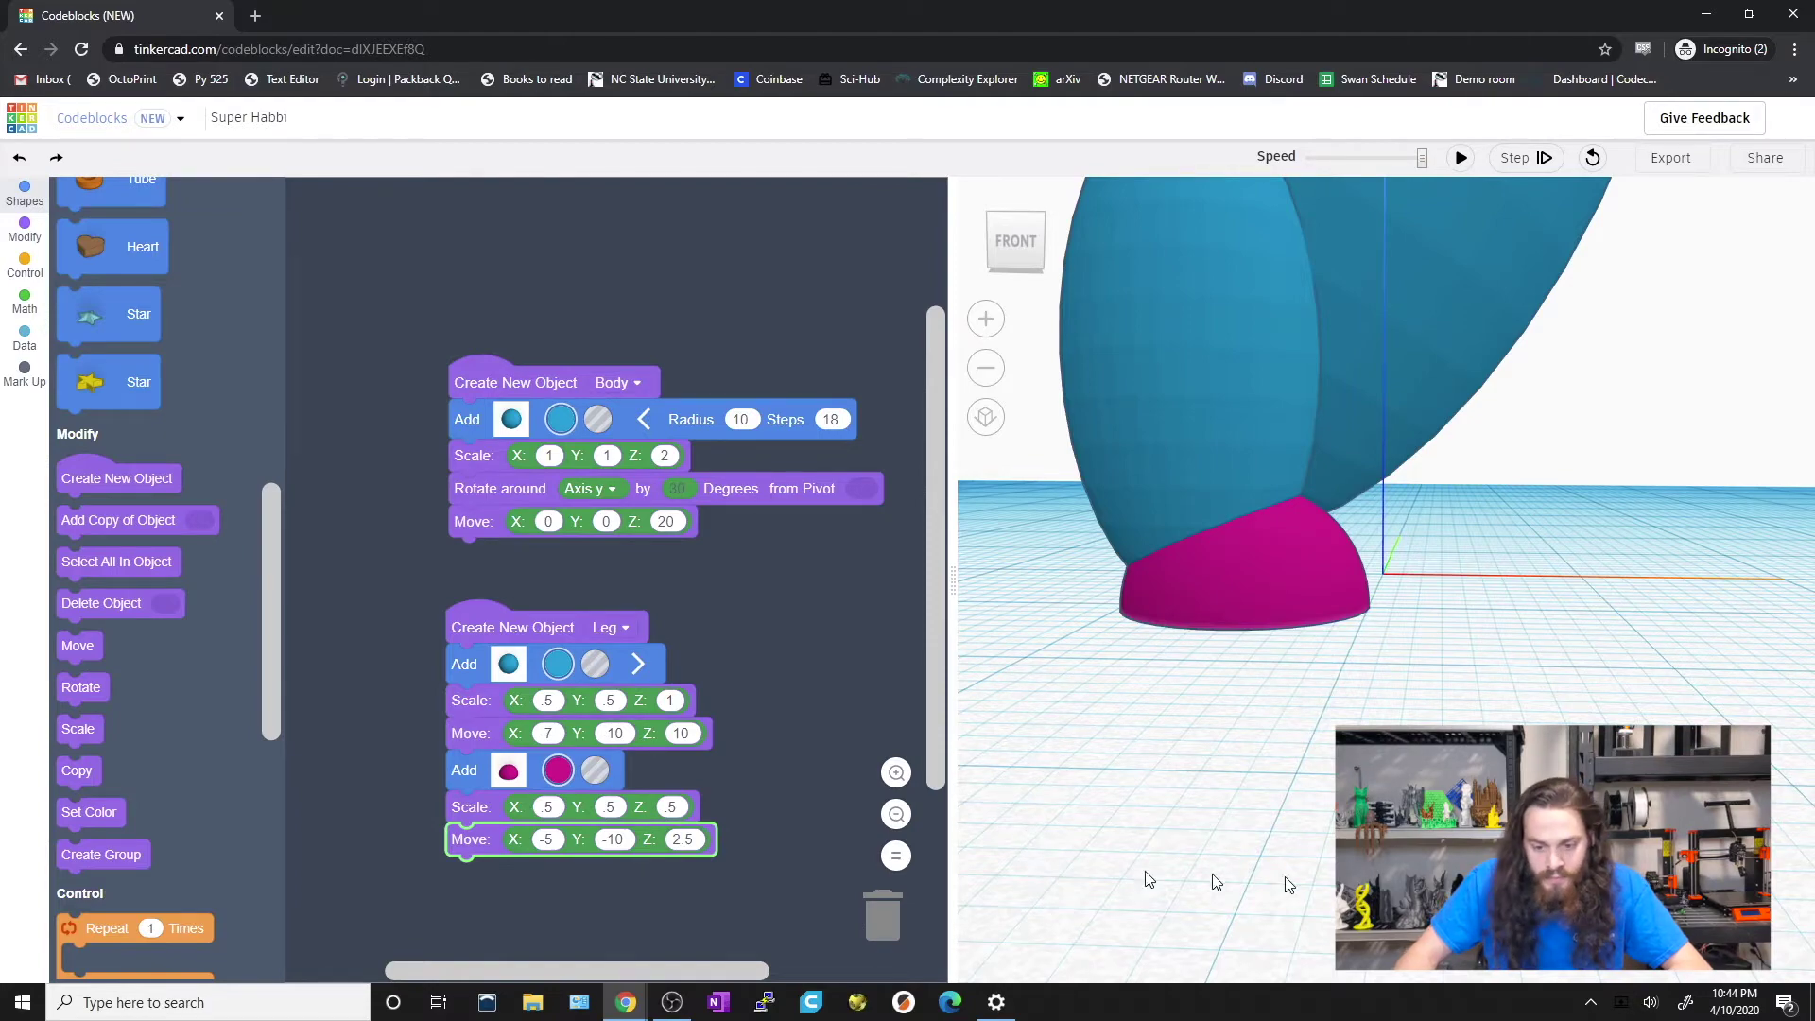
pyautogui.moveTo(1289, 884); pyautogui.dragTo(1285, 692, button='right')
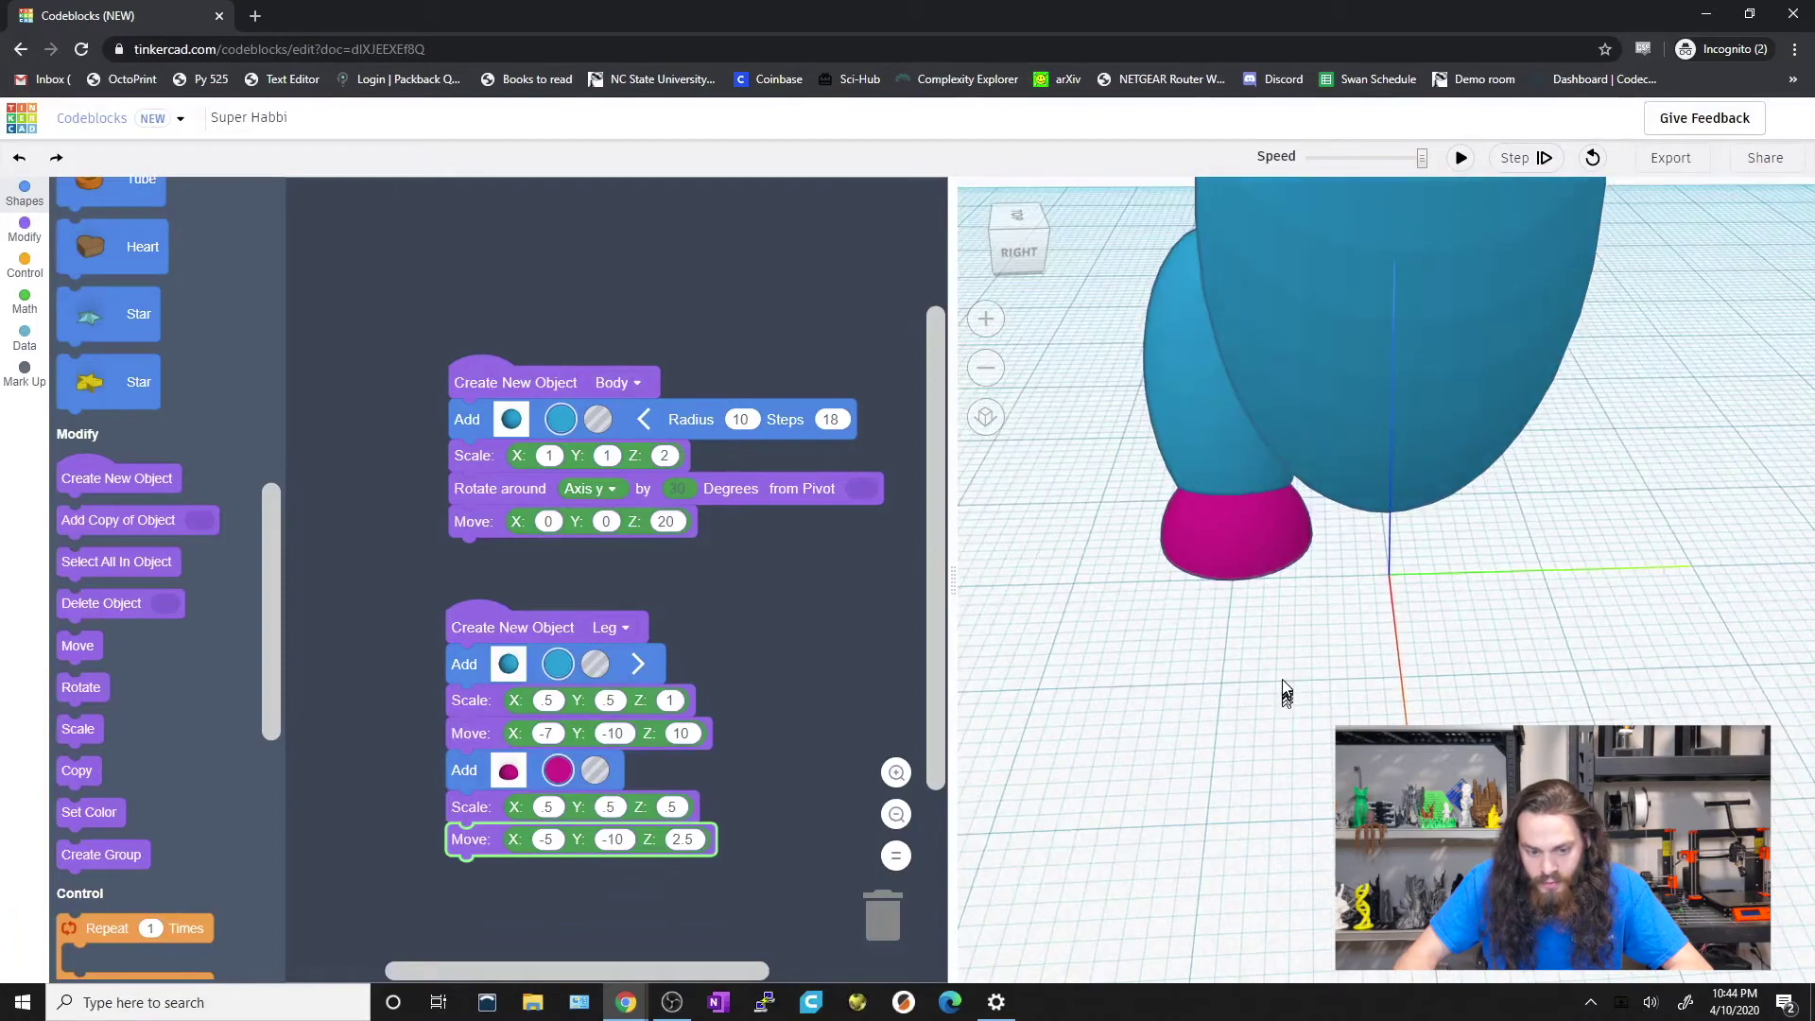
# Append an Add Copy of Object block to the Leg code with Leg as the copied object.
pyautogui.scroll(-3, 785, 642)
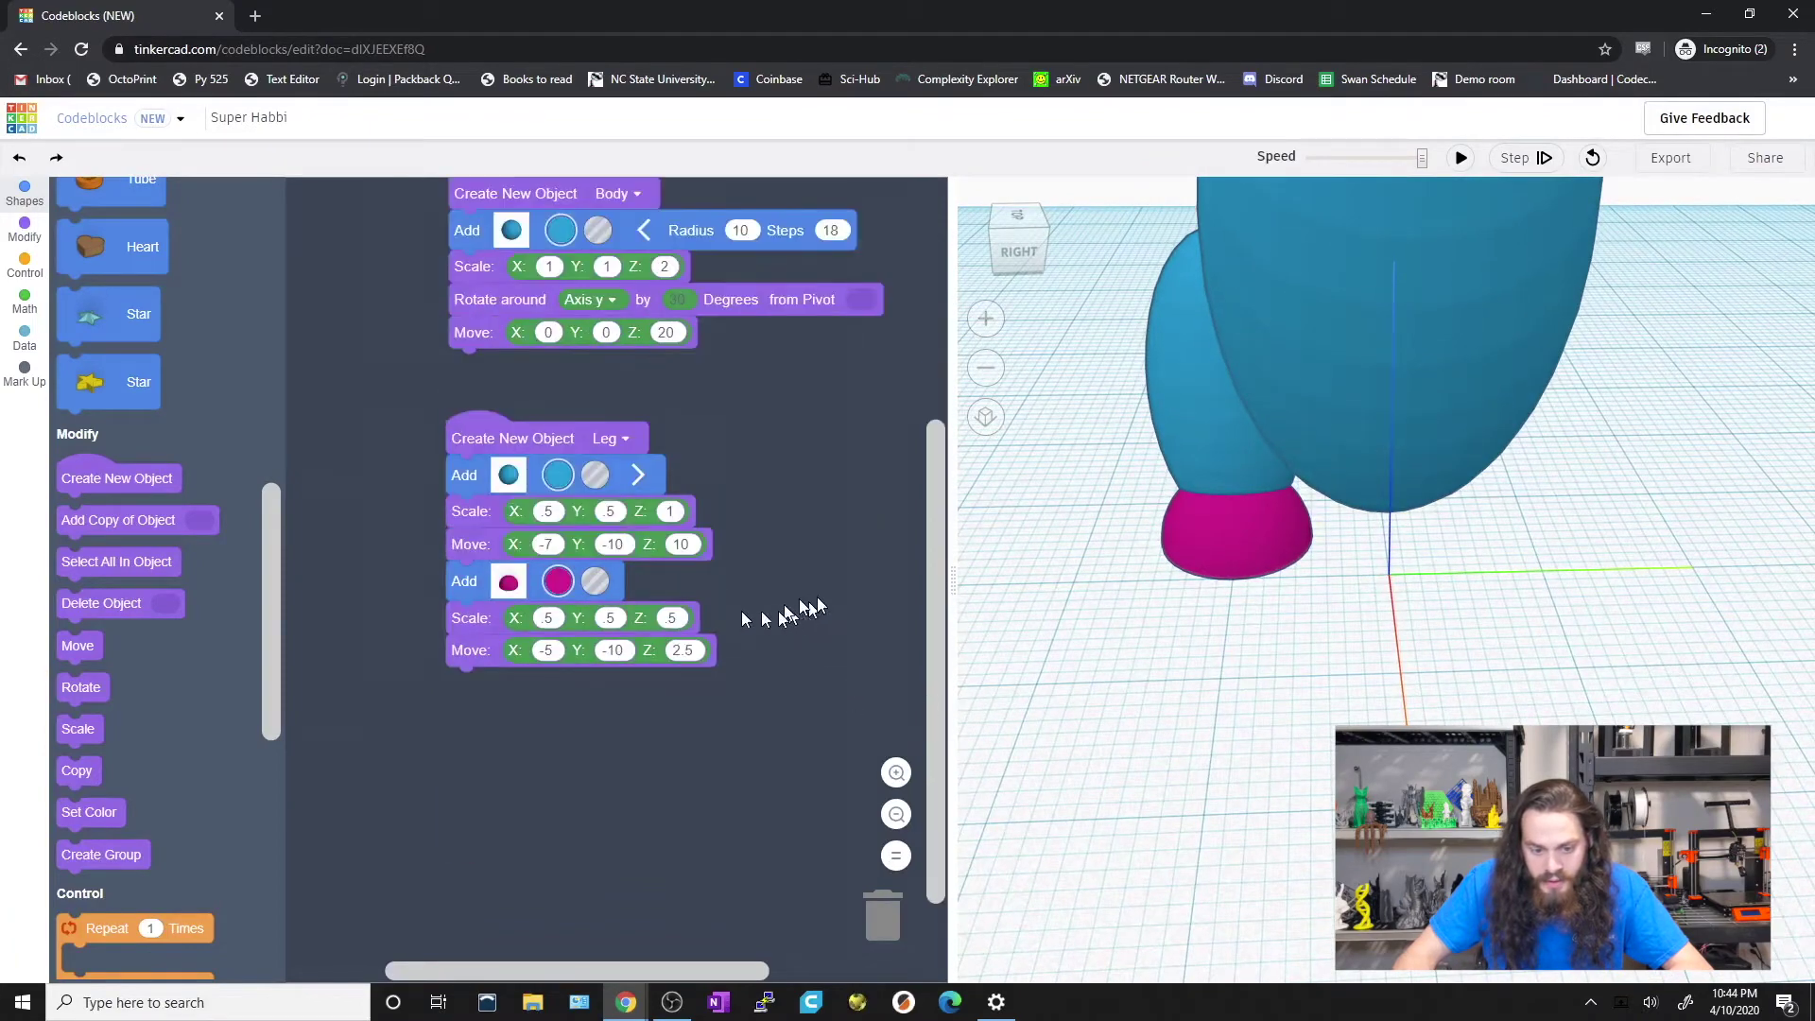
pyautogui.scroll(-1, 104, 657)
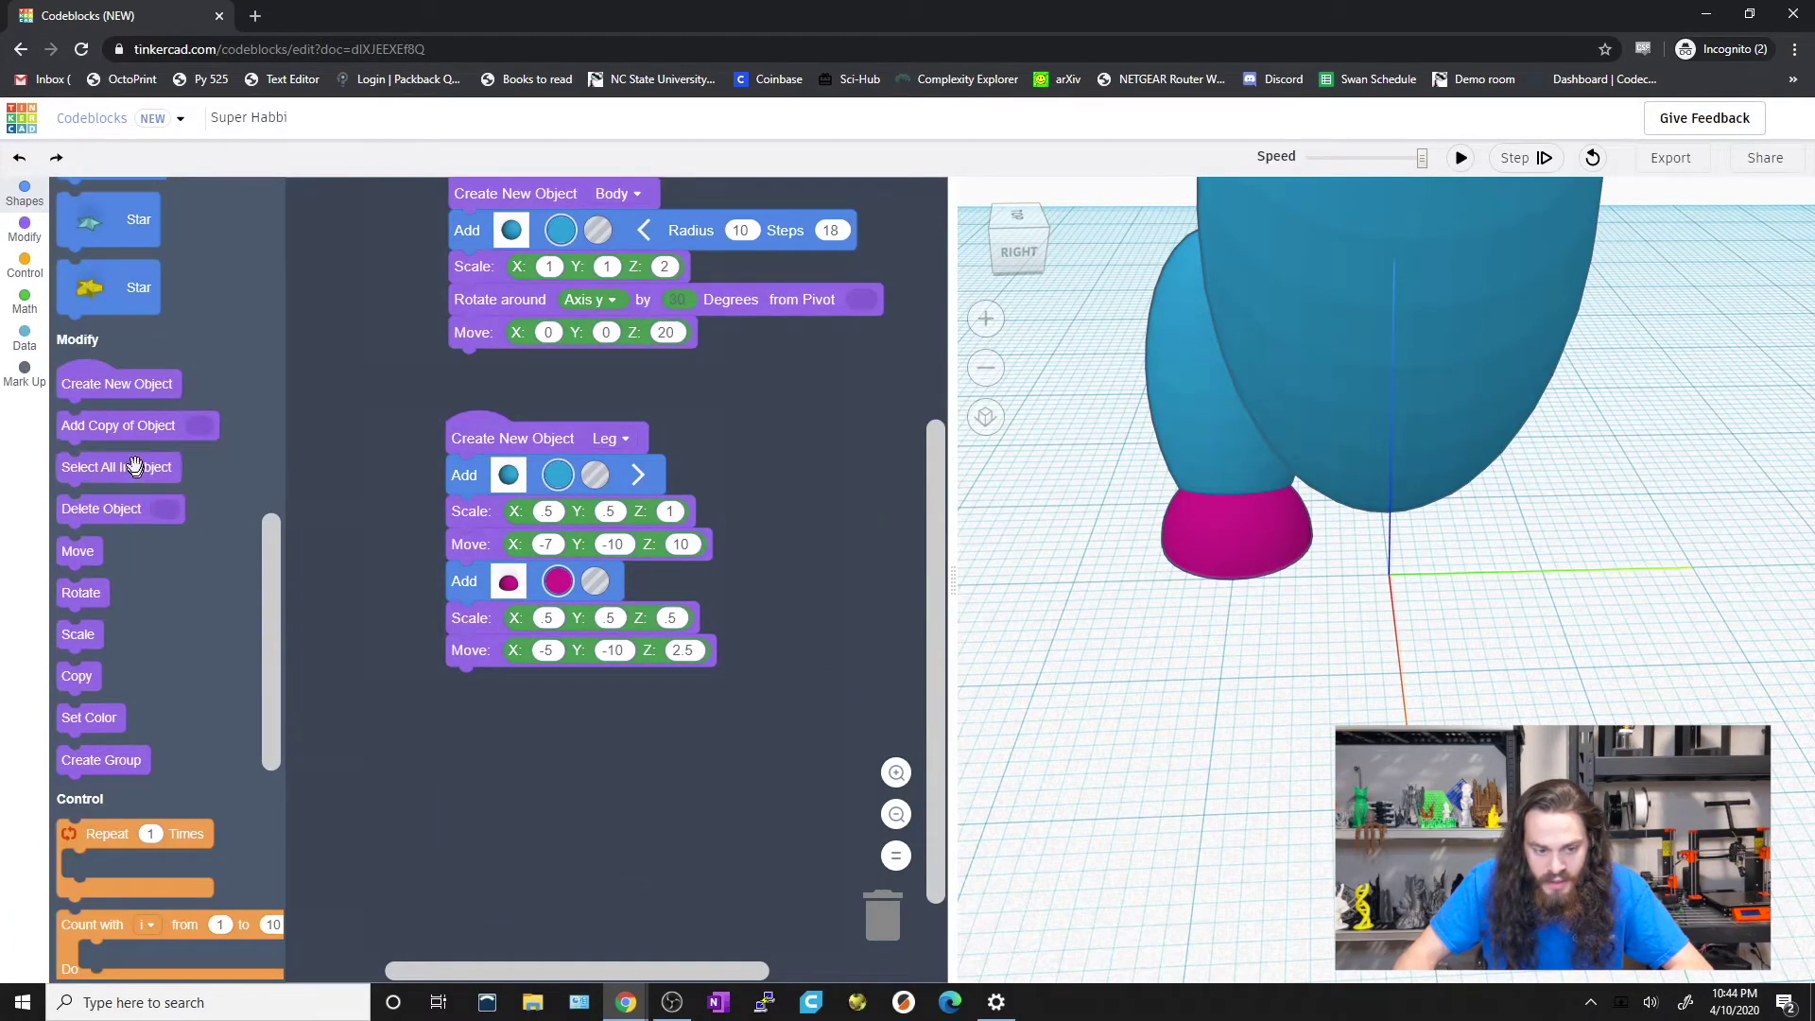
pyautogui.scroll(4, 236, 652)
pyautogui.scroll(-1, 137, 650)
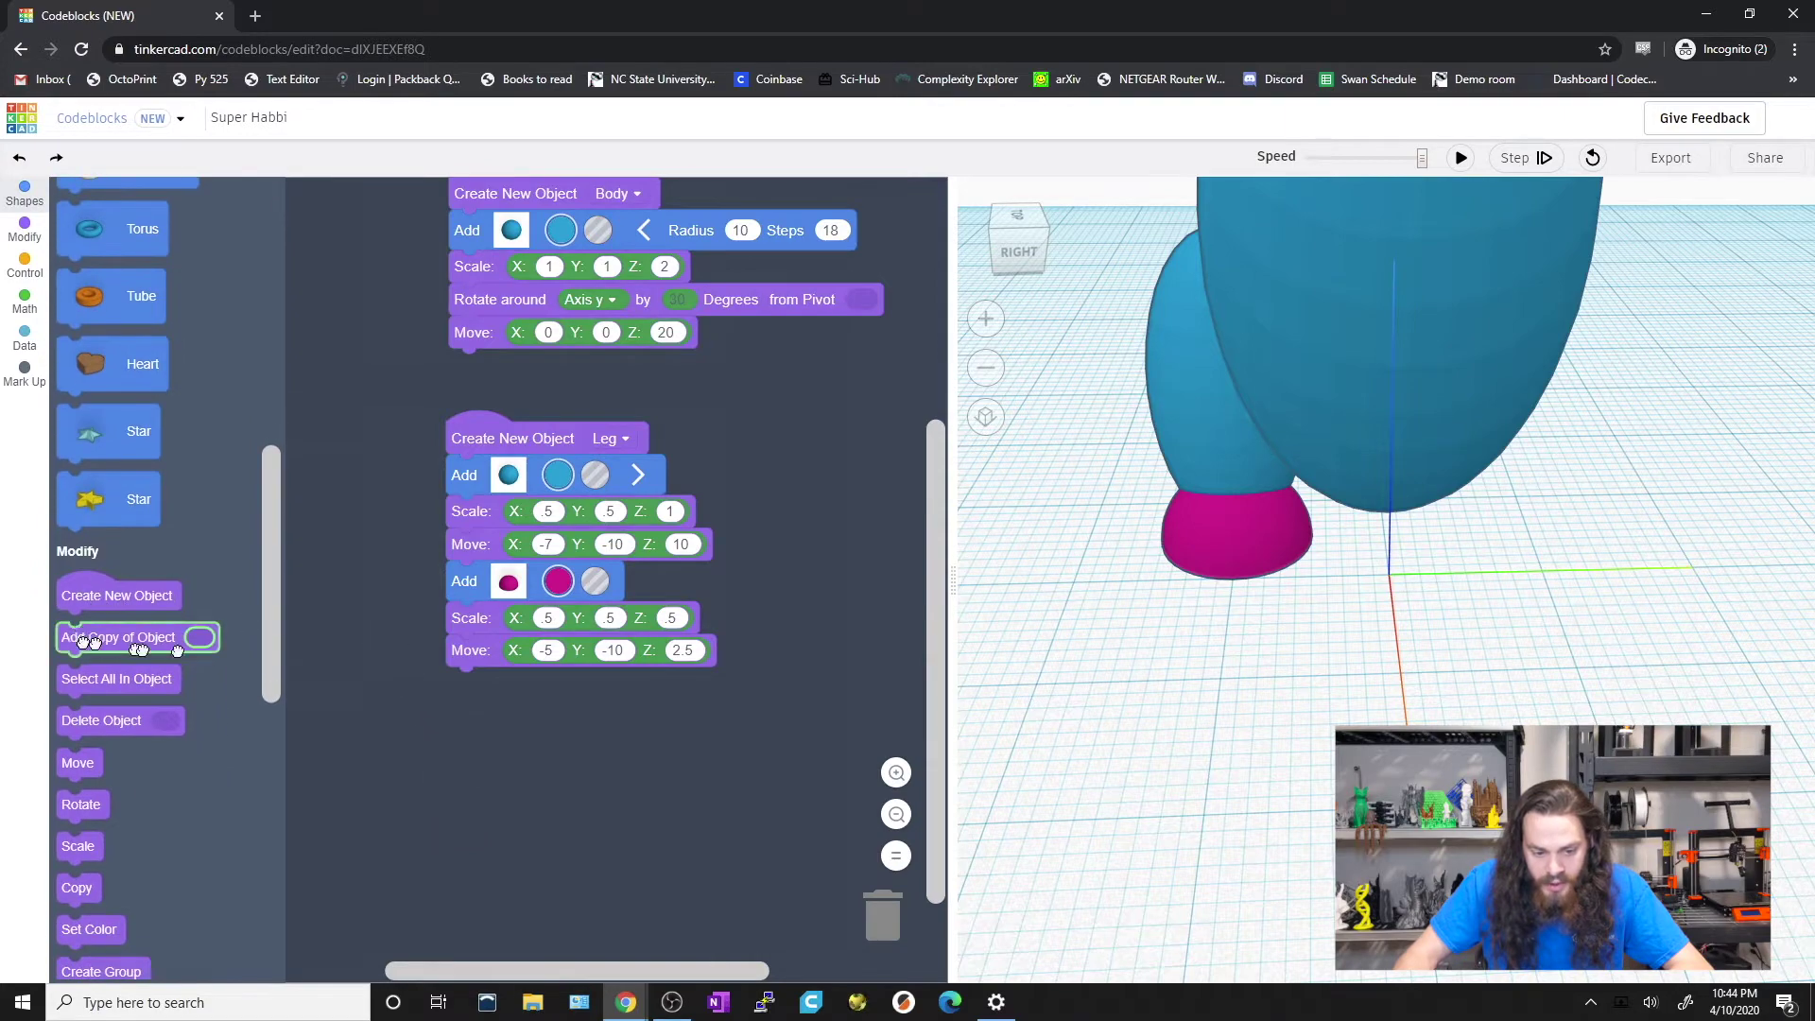
pyautogui.moveTo(139, 649); pyautogui.dragTo(529, 697)
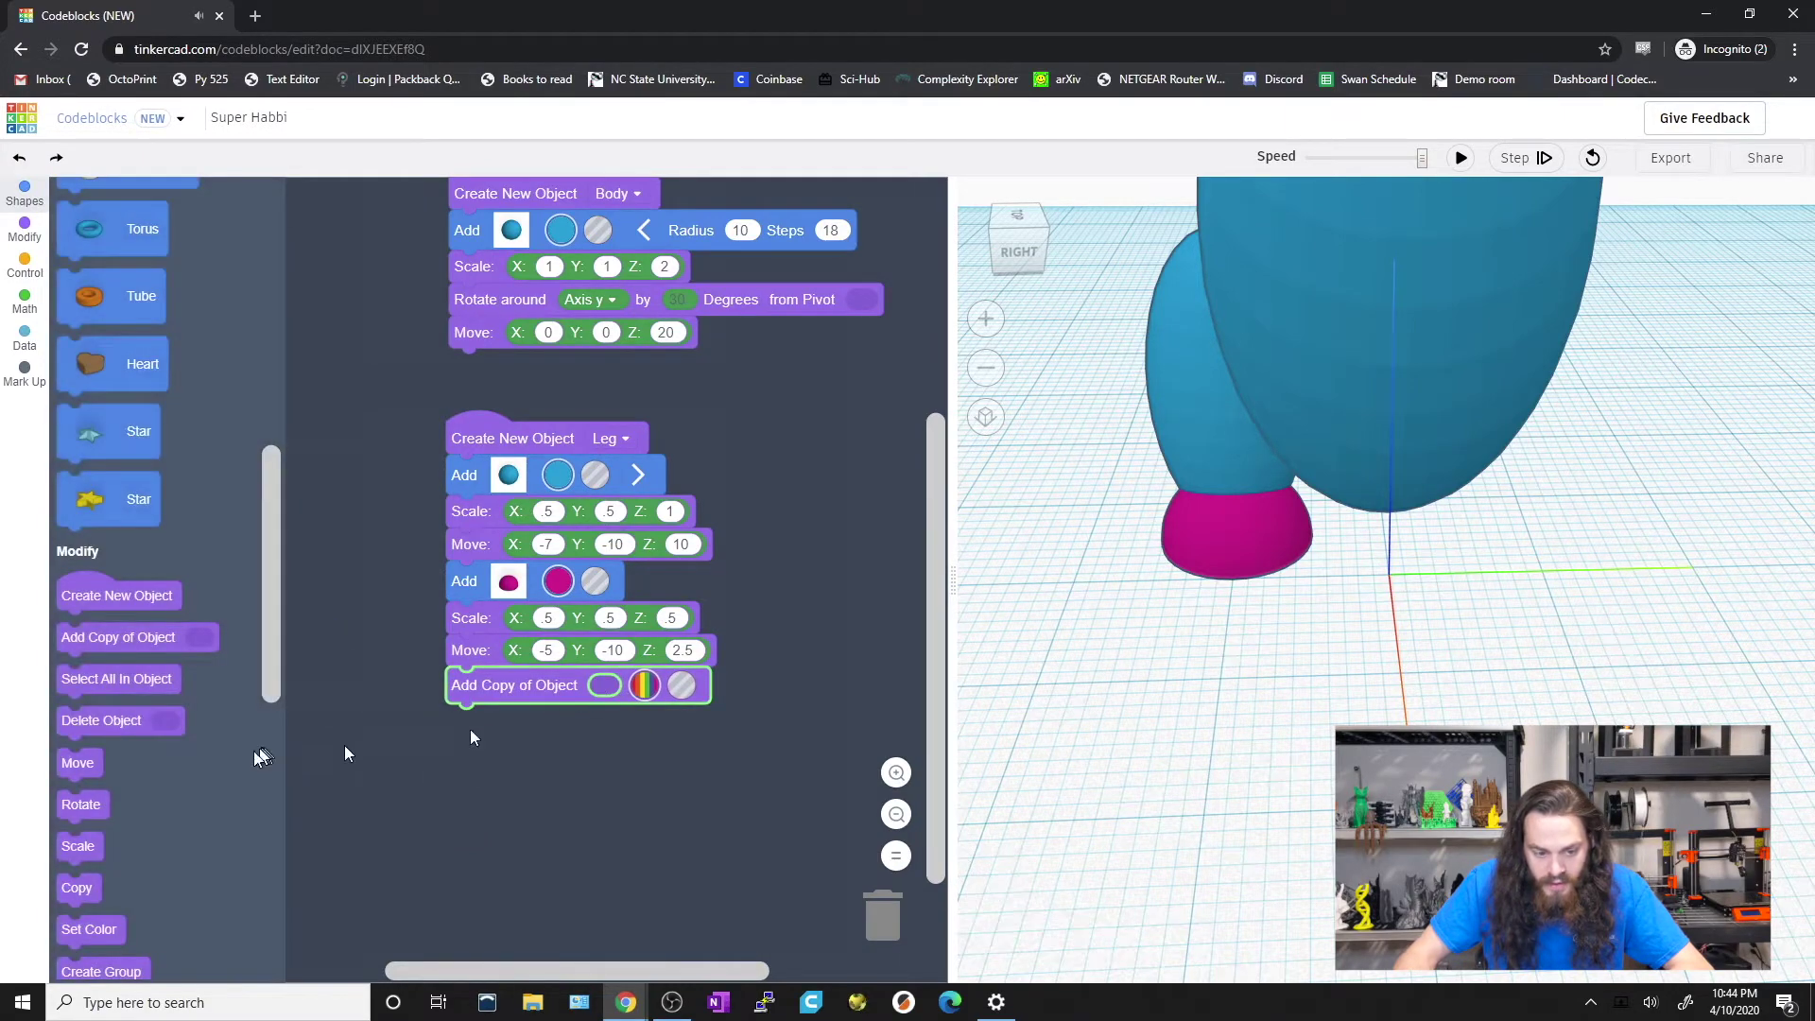
pyautogui.scroll(-10, 221, 758)
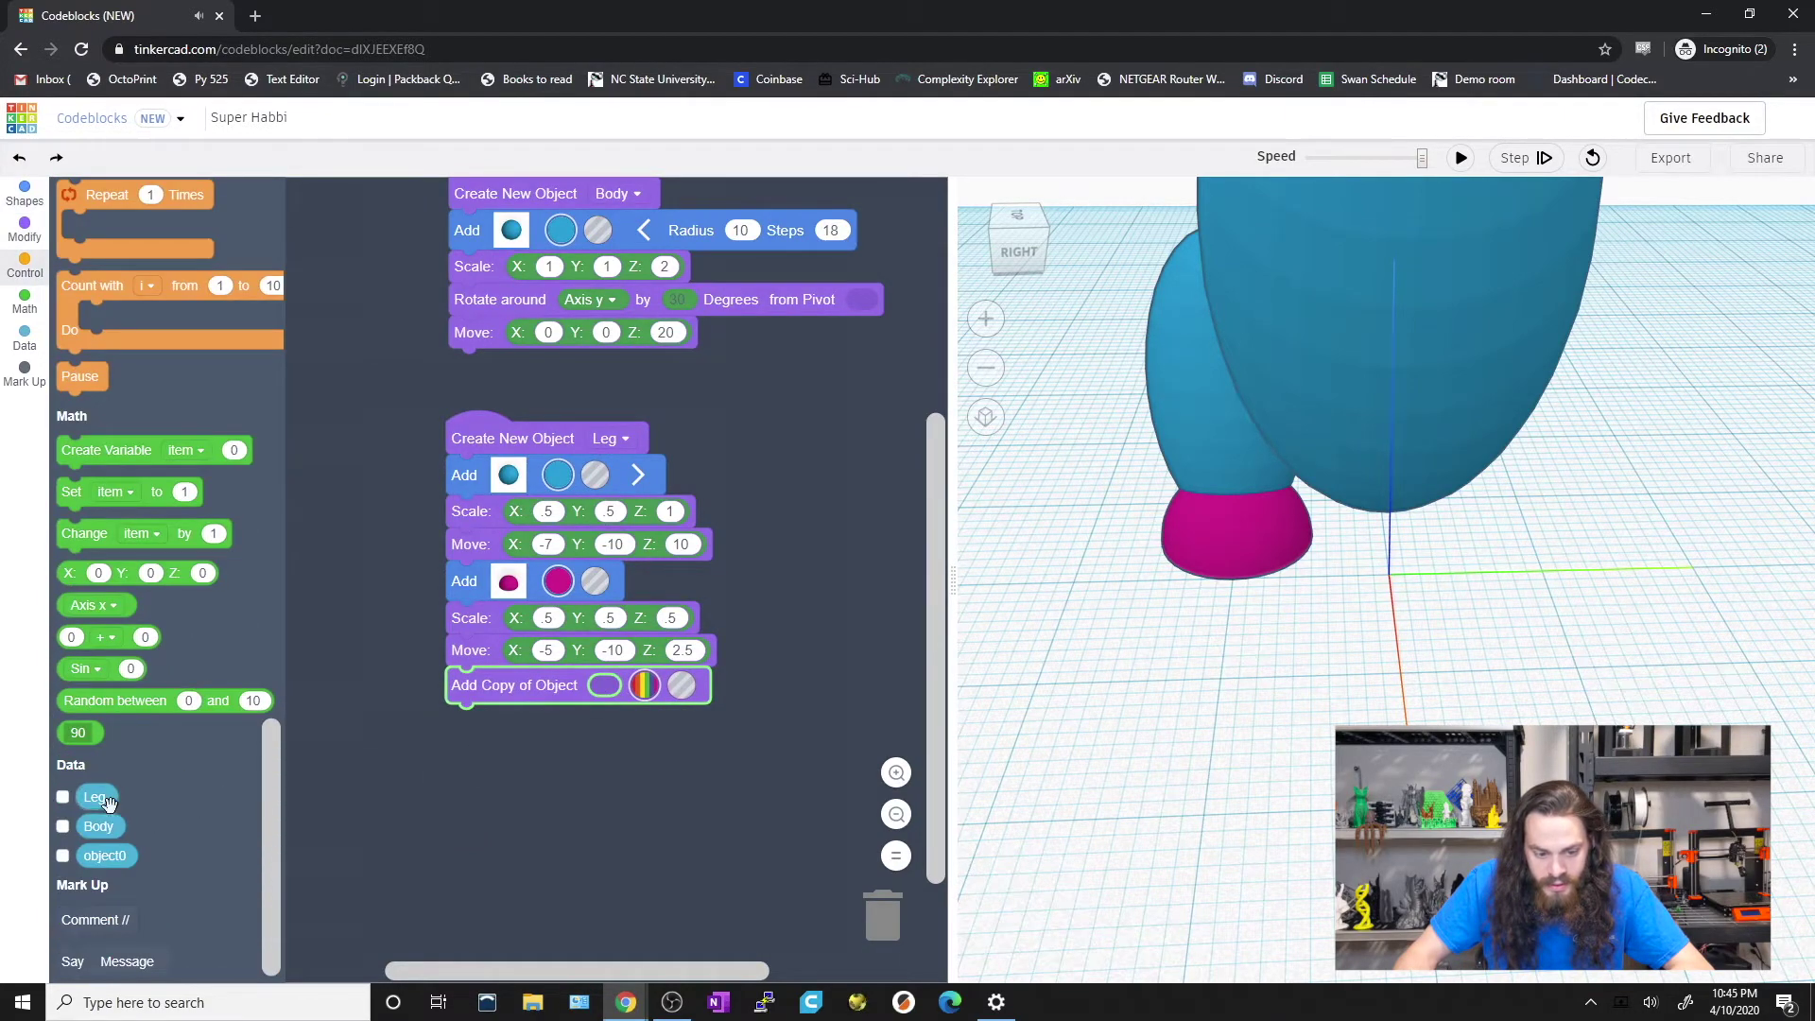
pyautogui.moveTo(99, 804); pyautogui.dragTo(619, 695)
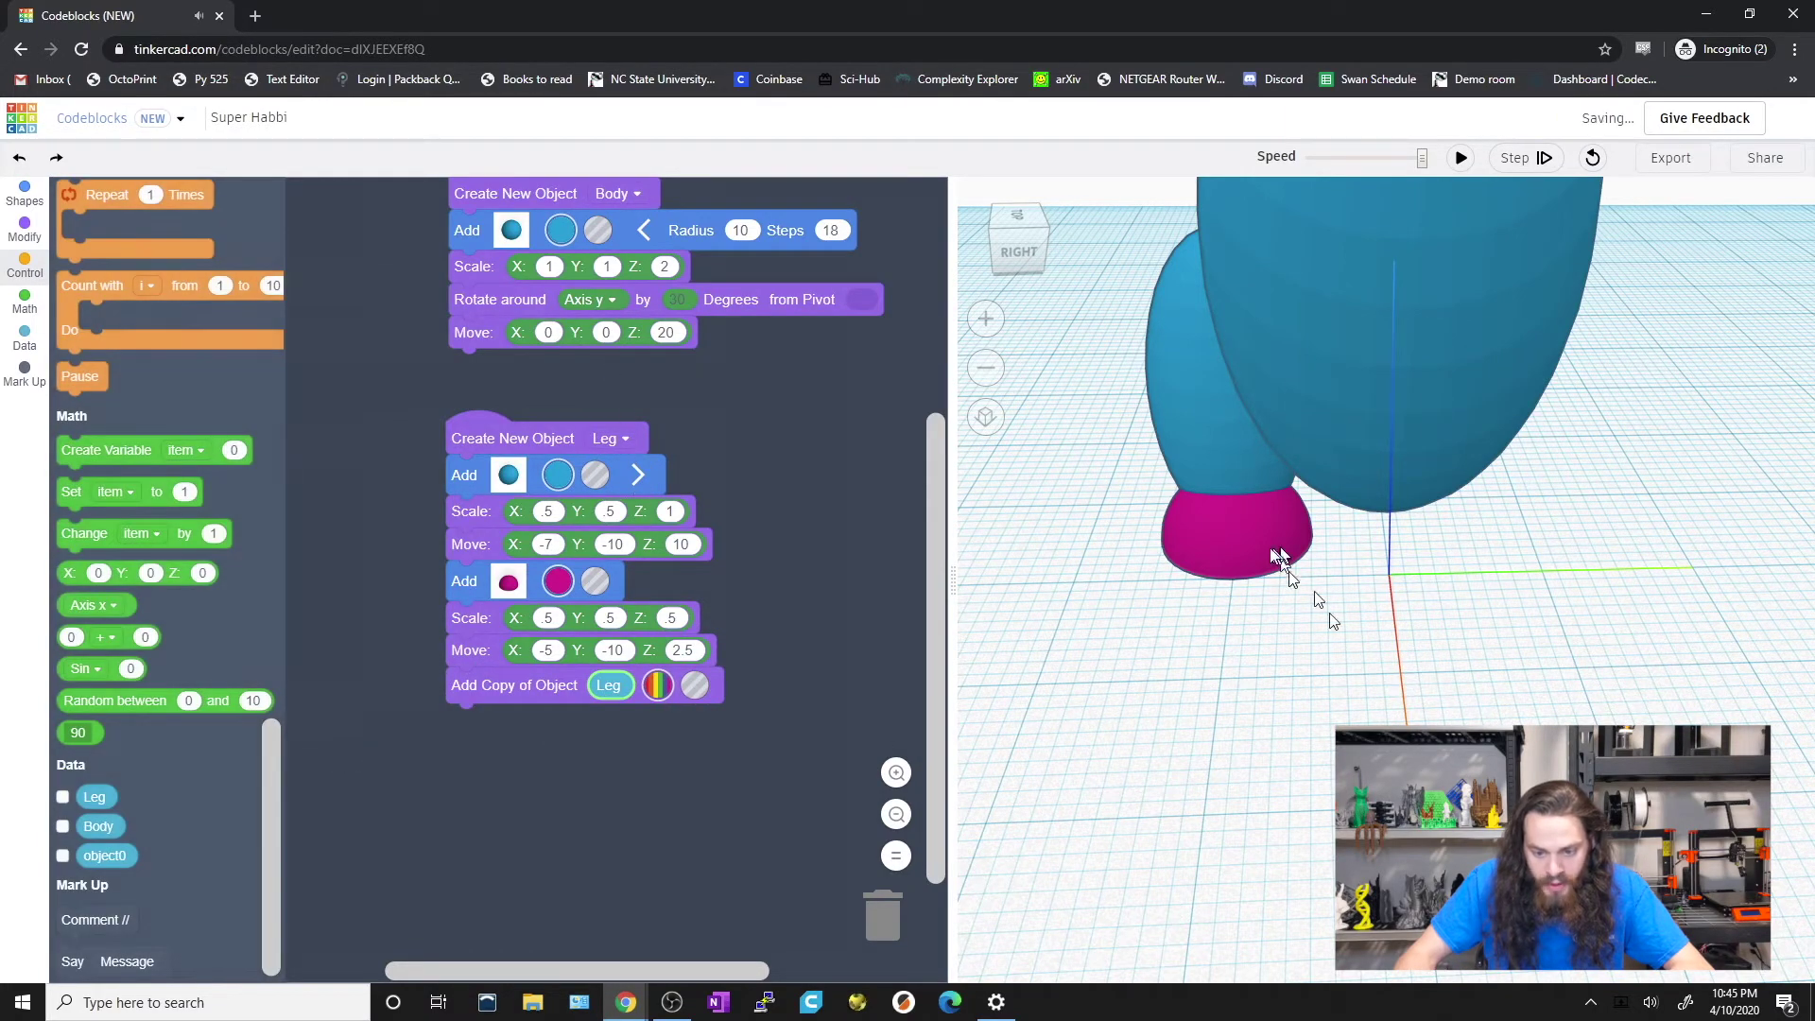
# Add a Move Y 20 block after the copy step and rebuild to show both legs.
pyautogui.scroll(8, 174, 825)
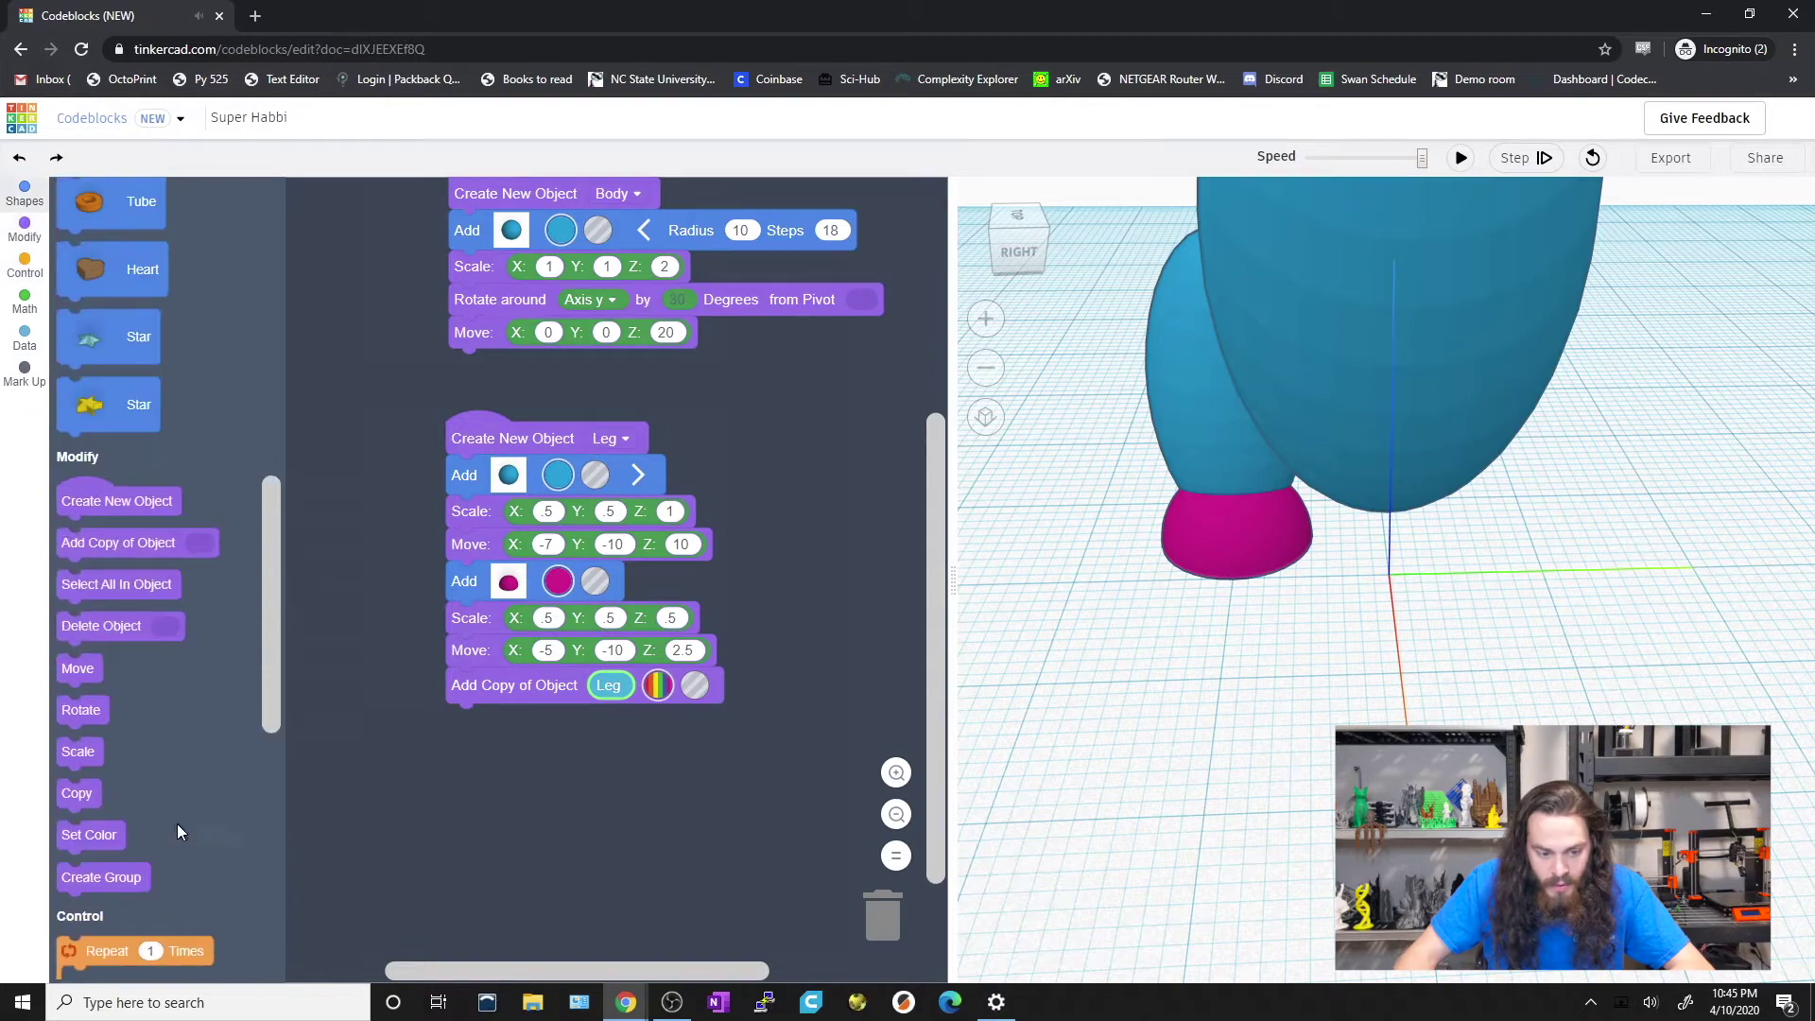
pyautogui.moveTo(78, 669); pyautogui.dragTo(470, 721)
pyautogui.moveTo(1399, 653); pyautogui.dragTo(1252, 501)
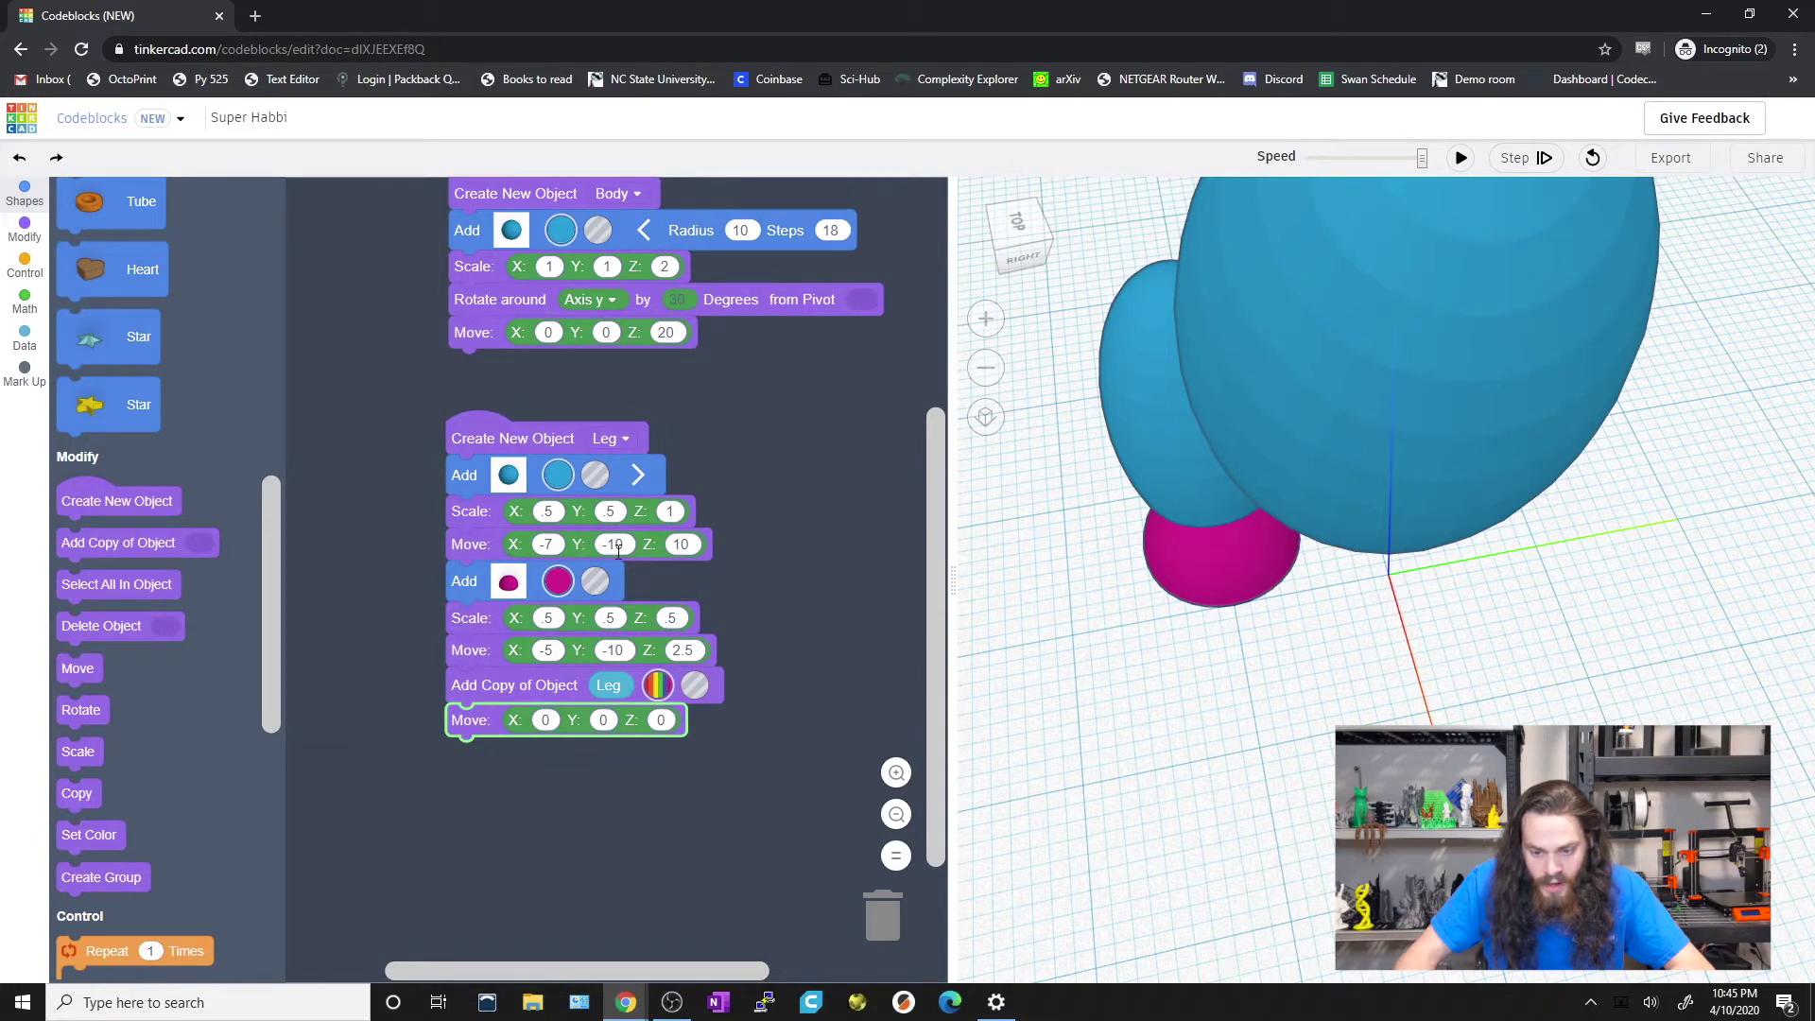
pyautogui.click(600, 720)
pyautogui.write('20')
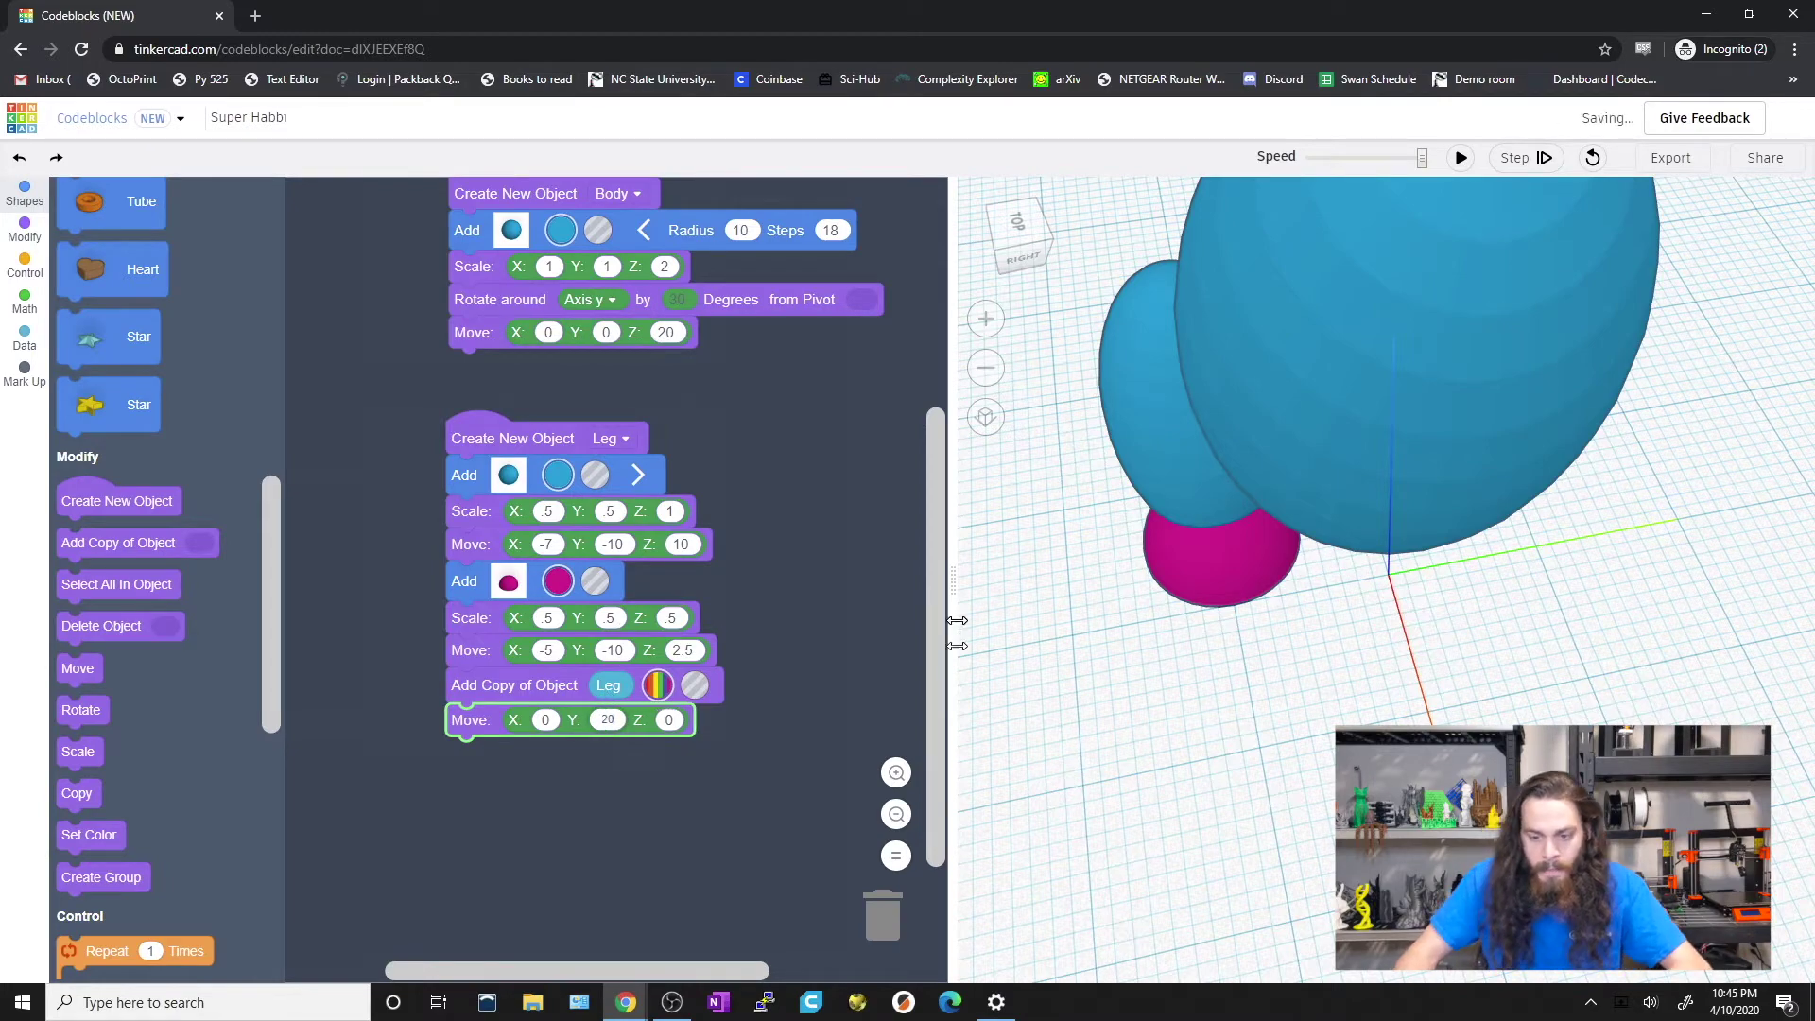
pyautogui.click(1458, 163)
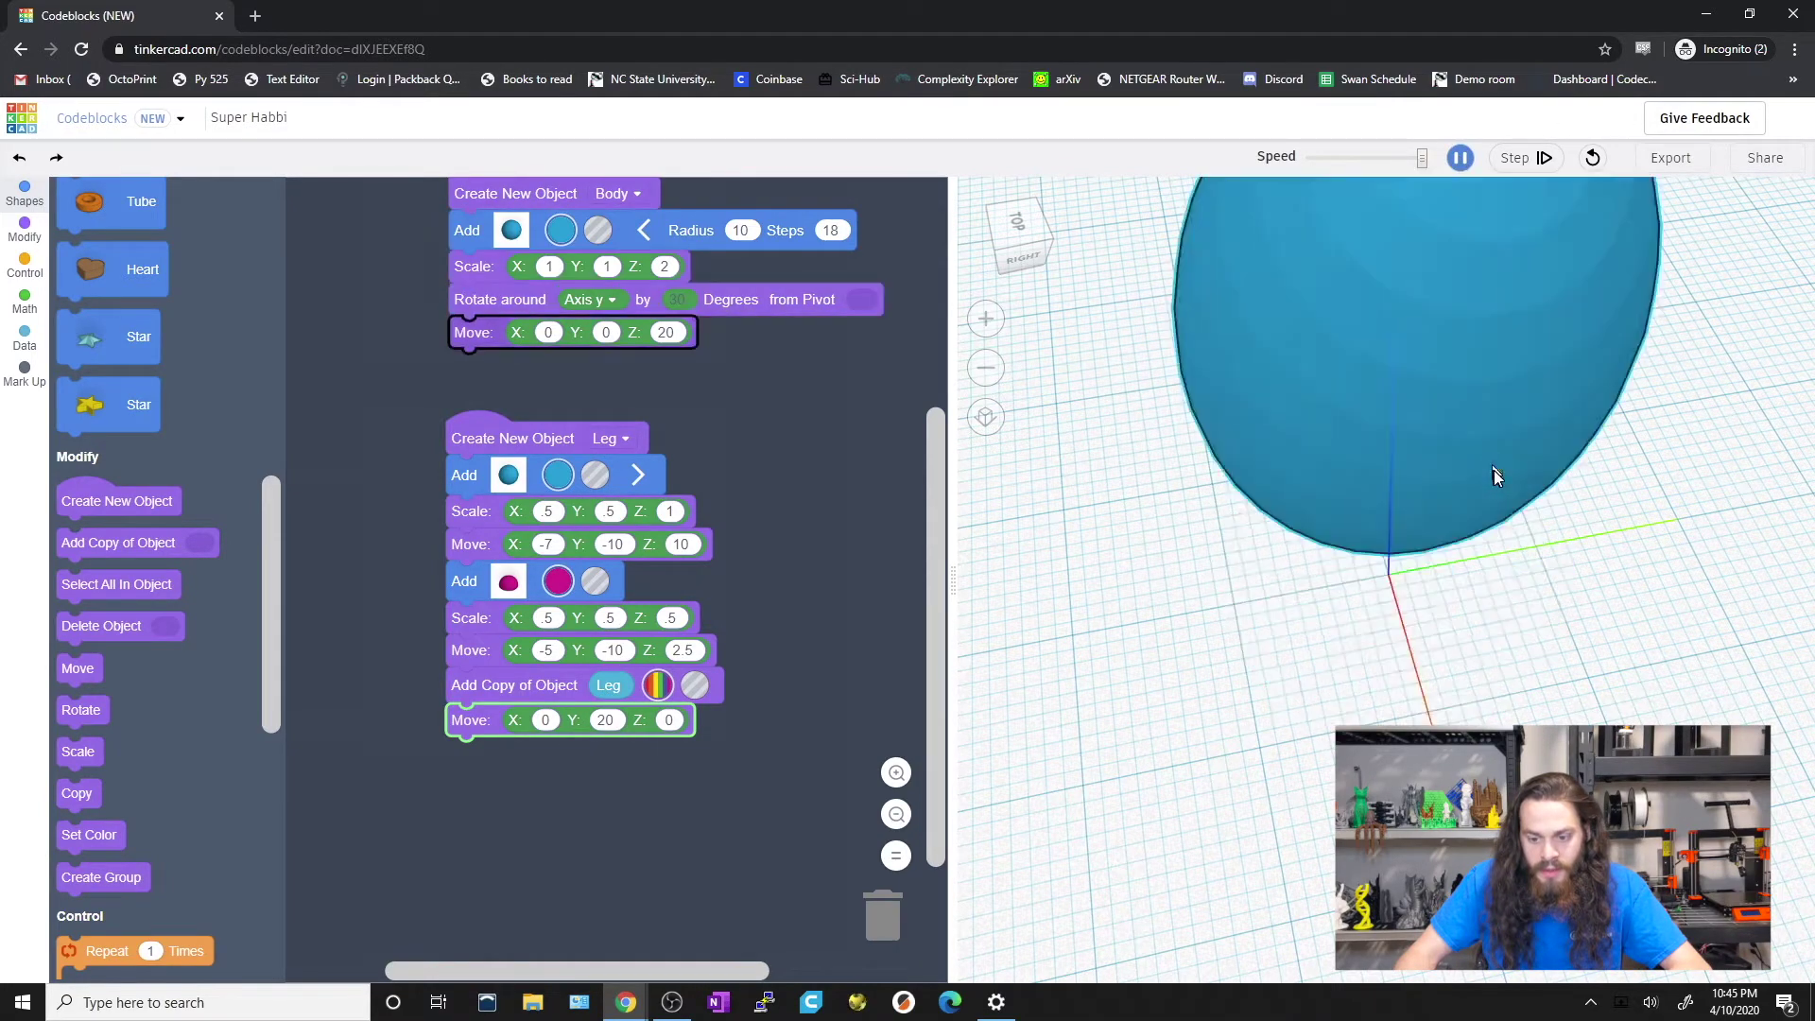
pyautogui.moveTo(1508, 473); pyautogui.dragTo(1494, 605, button='right')
pyautogui.moveTo(473, 437); pyautogui.dragTo(473, 399)
pyautogui.scroll(2, 740, 420)
pyautogui.scroll(-1, 740, 419)
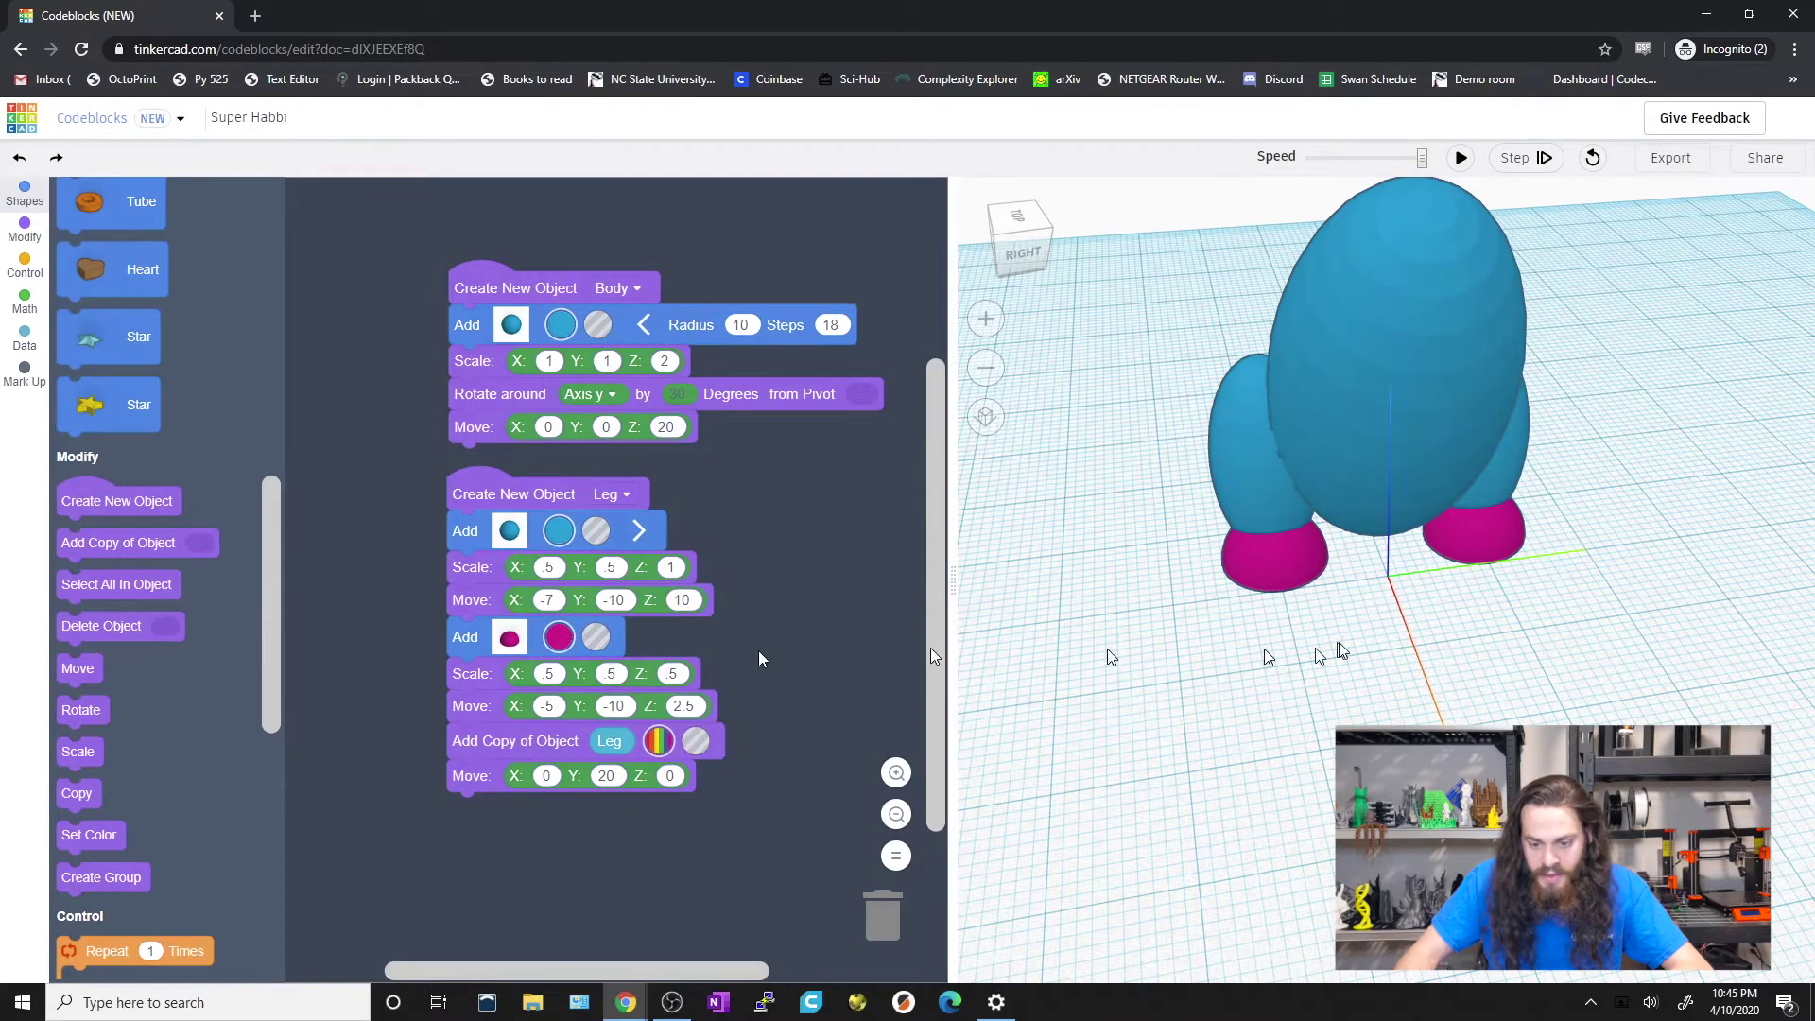
pyautogui.moveTo(1342, 650); pyautogui.dragTo(1579, 592)
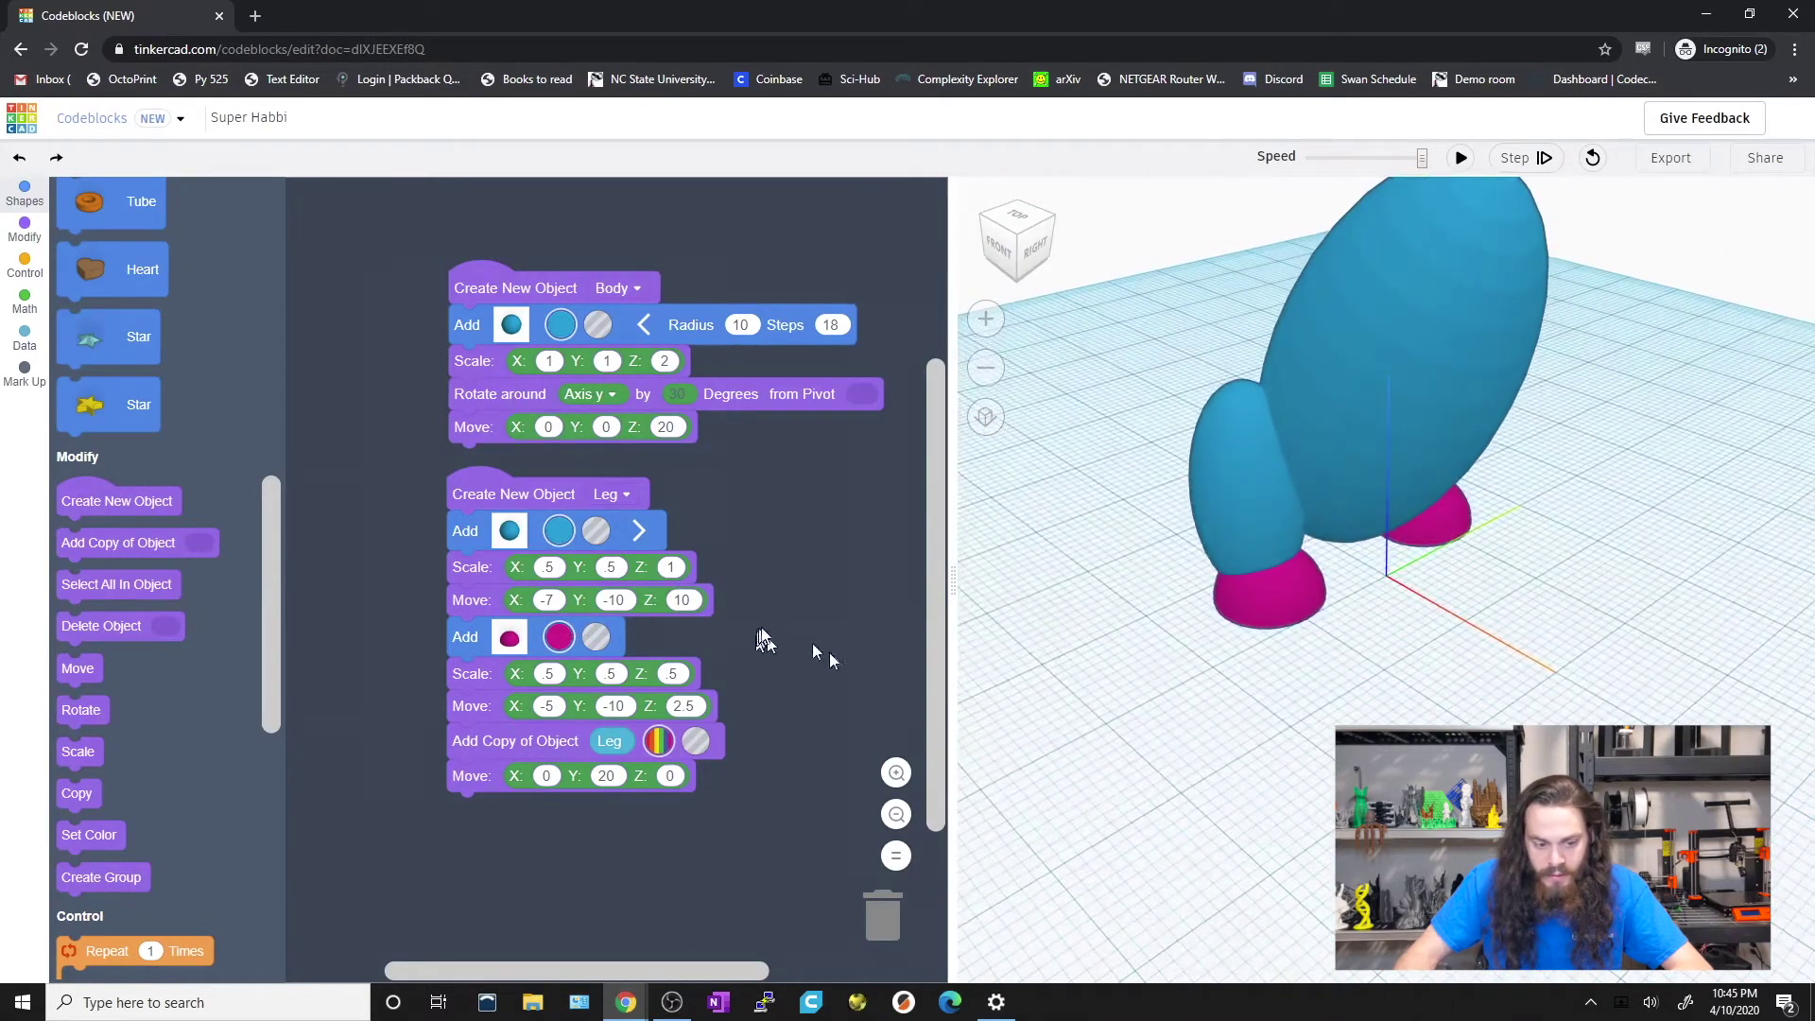
# Add a third Create New Object block below the Leg code and rename it Front_Leg.
pyautogui.moveTo(104, 503); pyautogui.dragTo(488, 850)
pyautogui.click(614, 848)
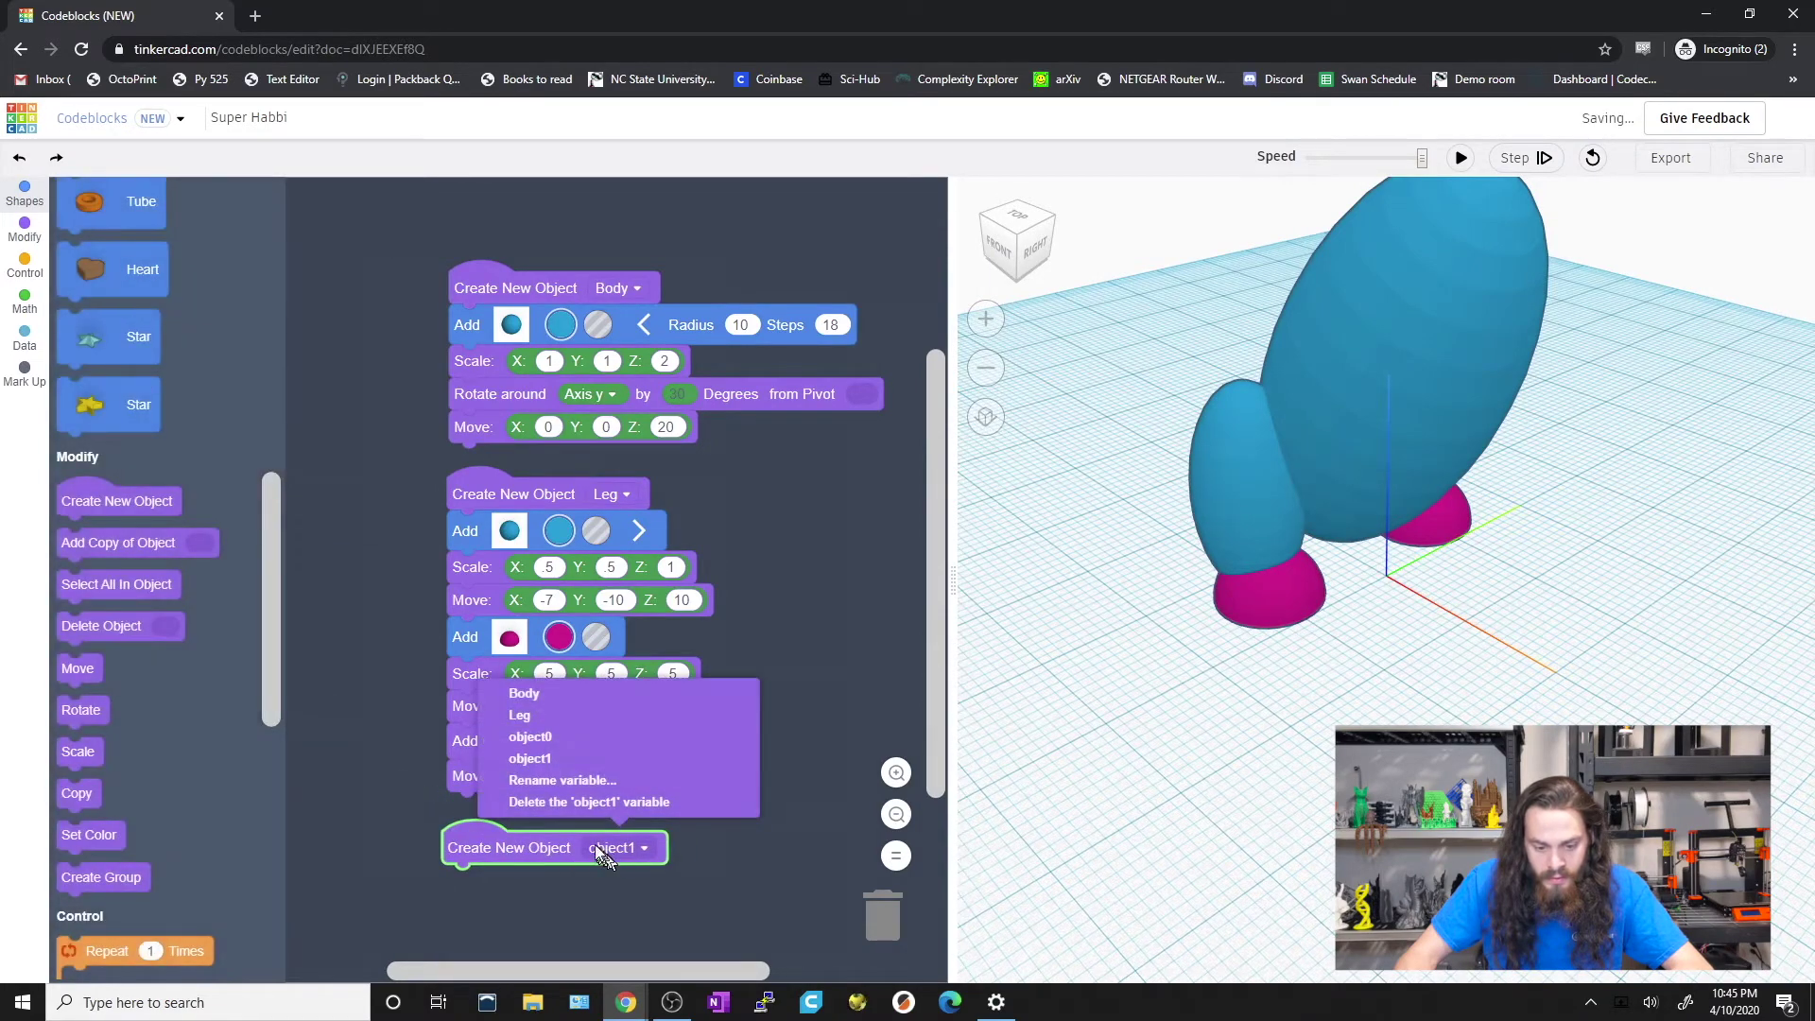
pyautogui.click(578, 783)
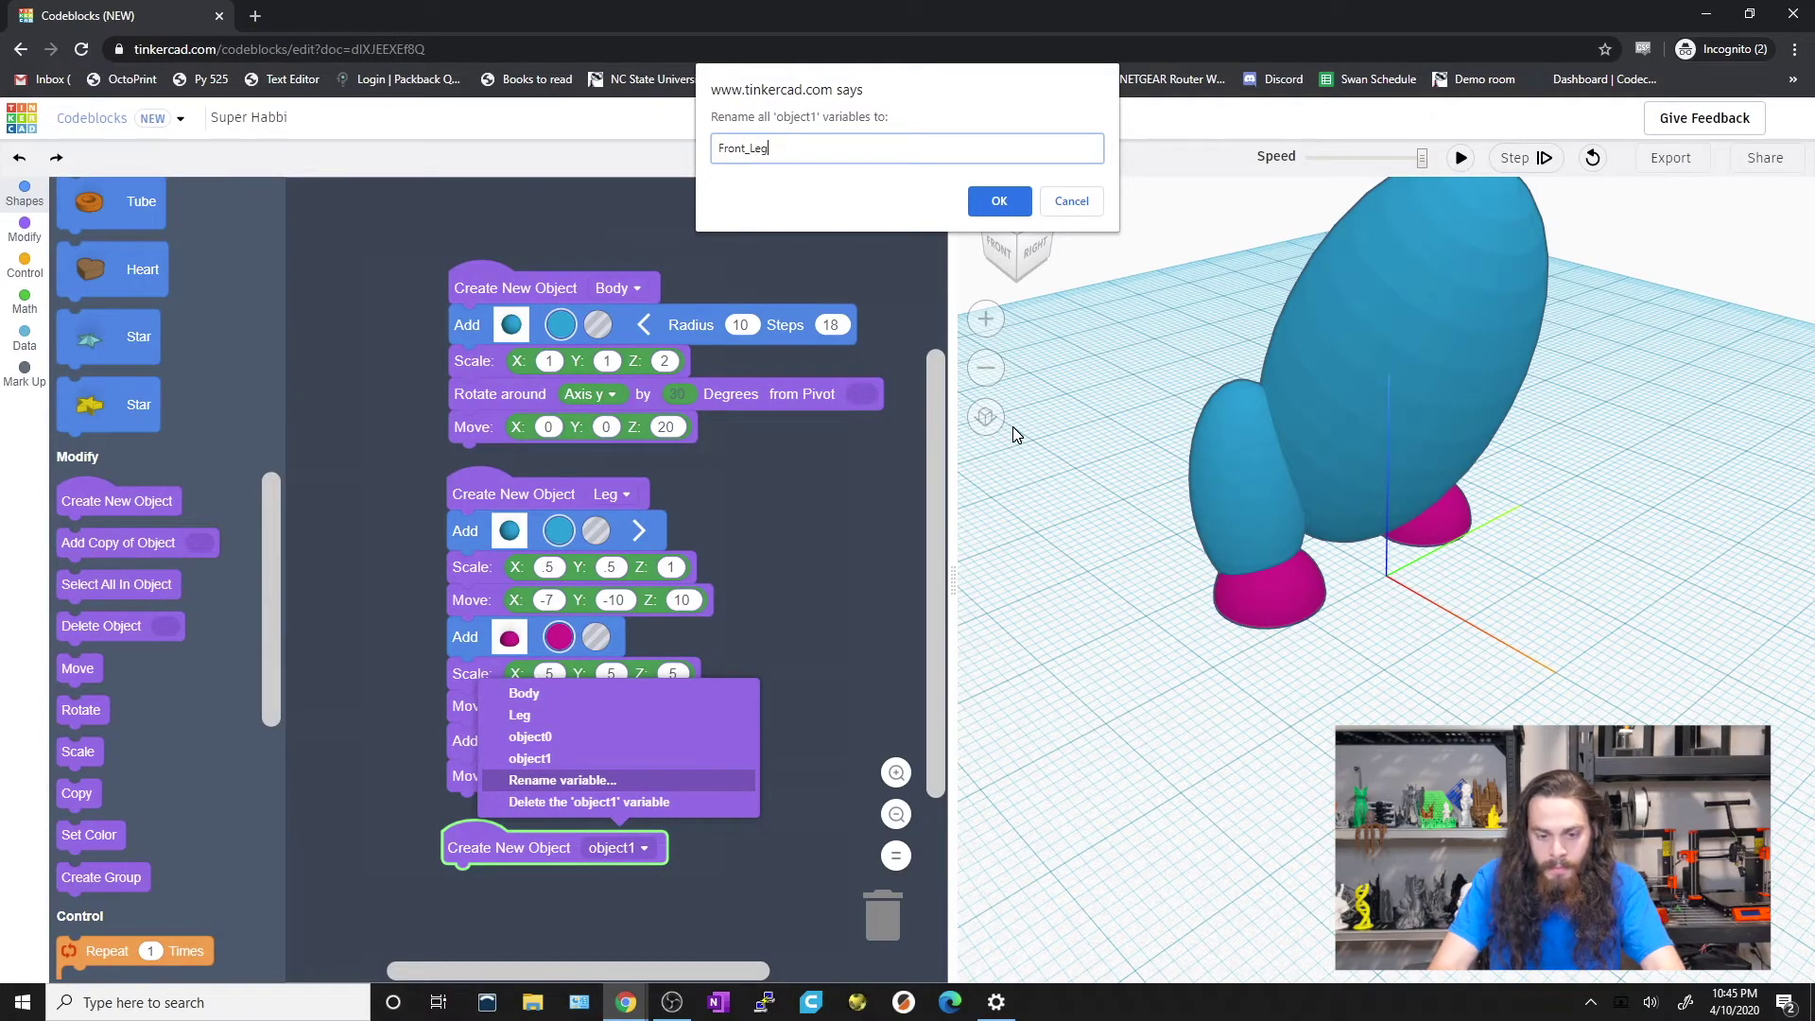
pyautogui.press('Return')
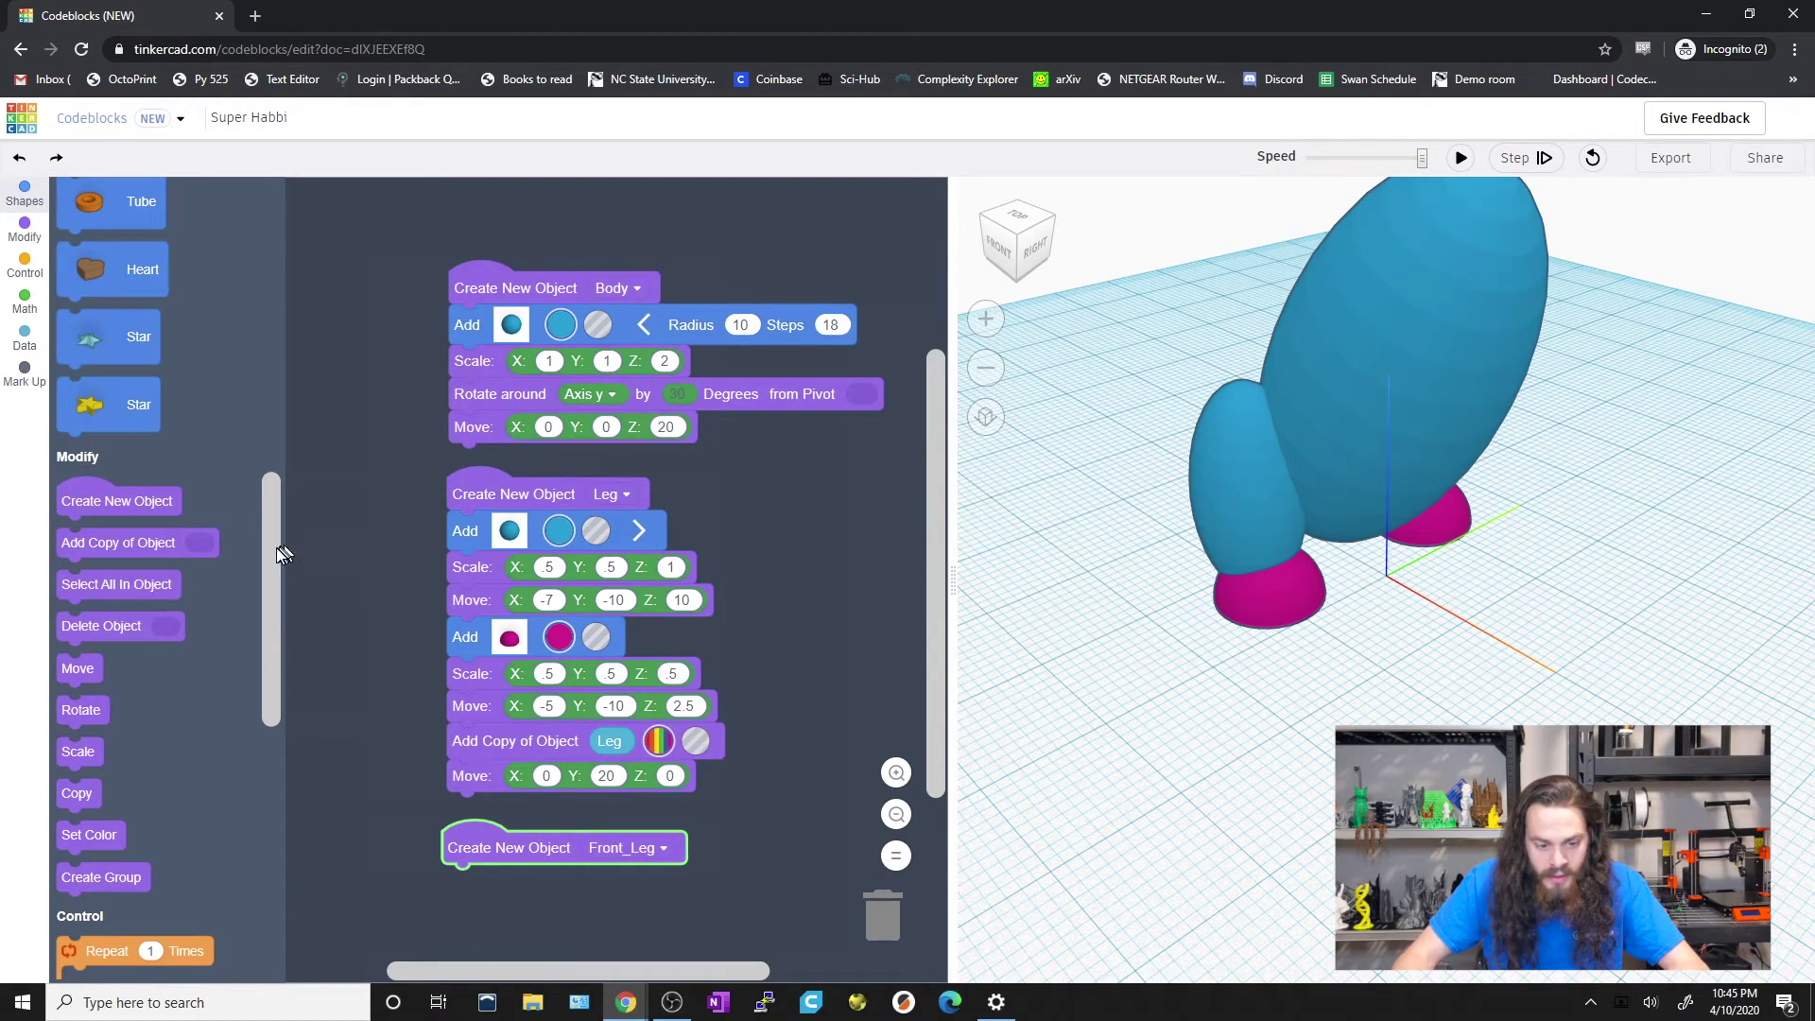
pyautogui.moveTo(277, 548); pyautogui.dragTo(271, 298)
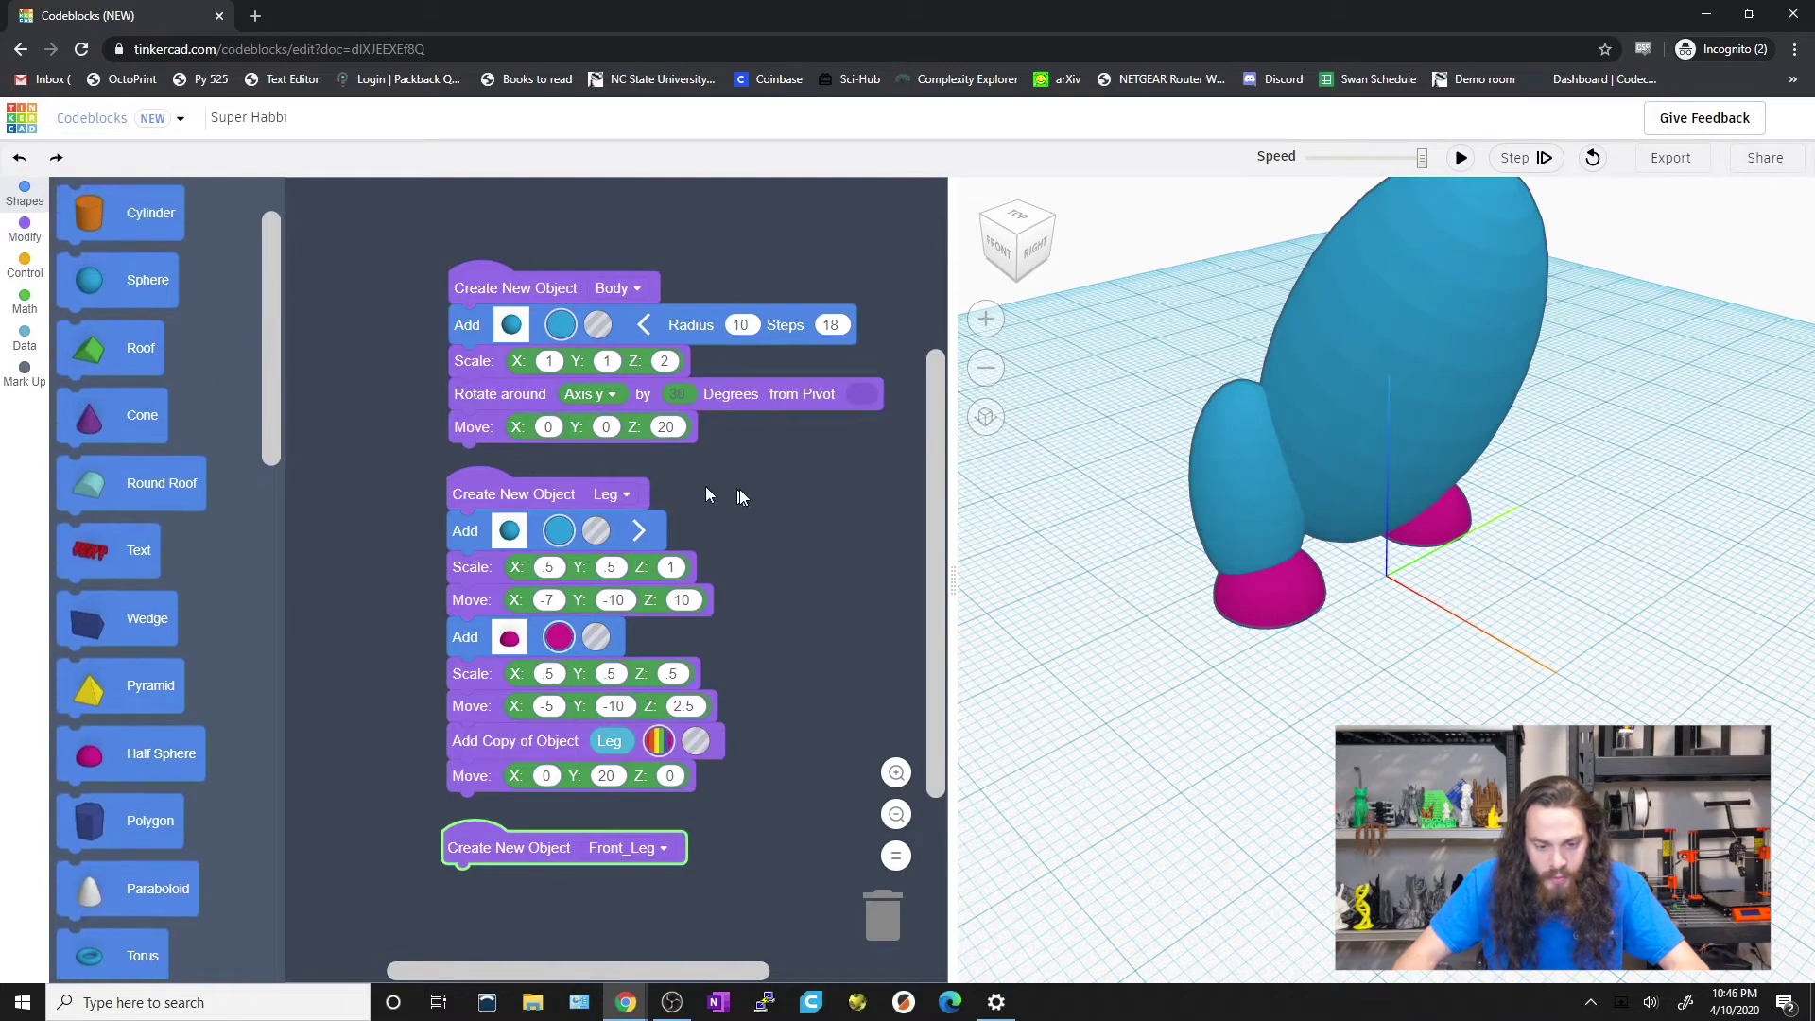
# Attach a sphere shape under the Front_Leg object.
pyautogui.moveTo(740, 497); pyautogui.dragTo(742, 293)
pyautogui.scroll(1, 501, 756)
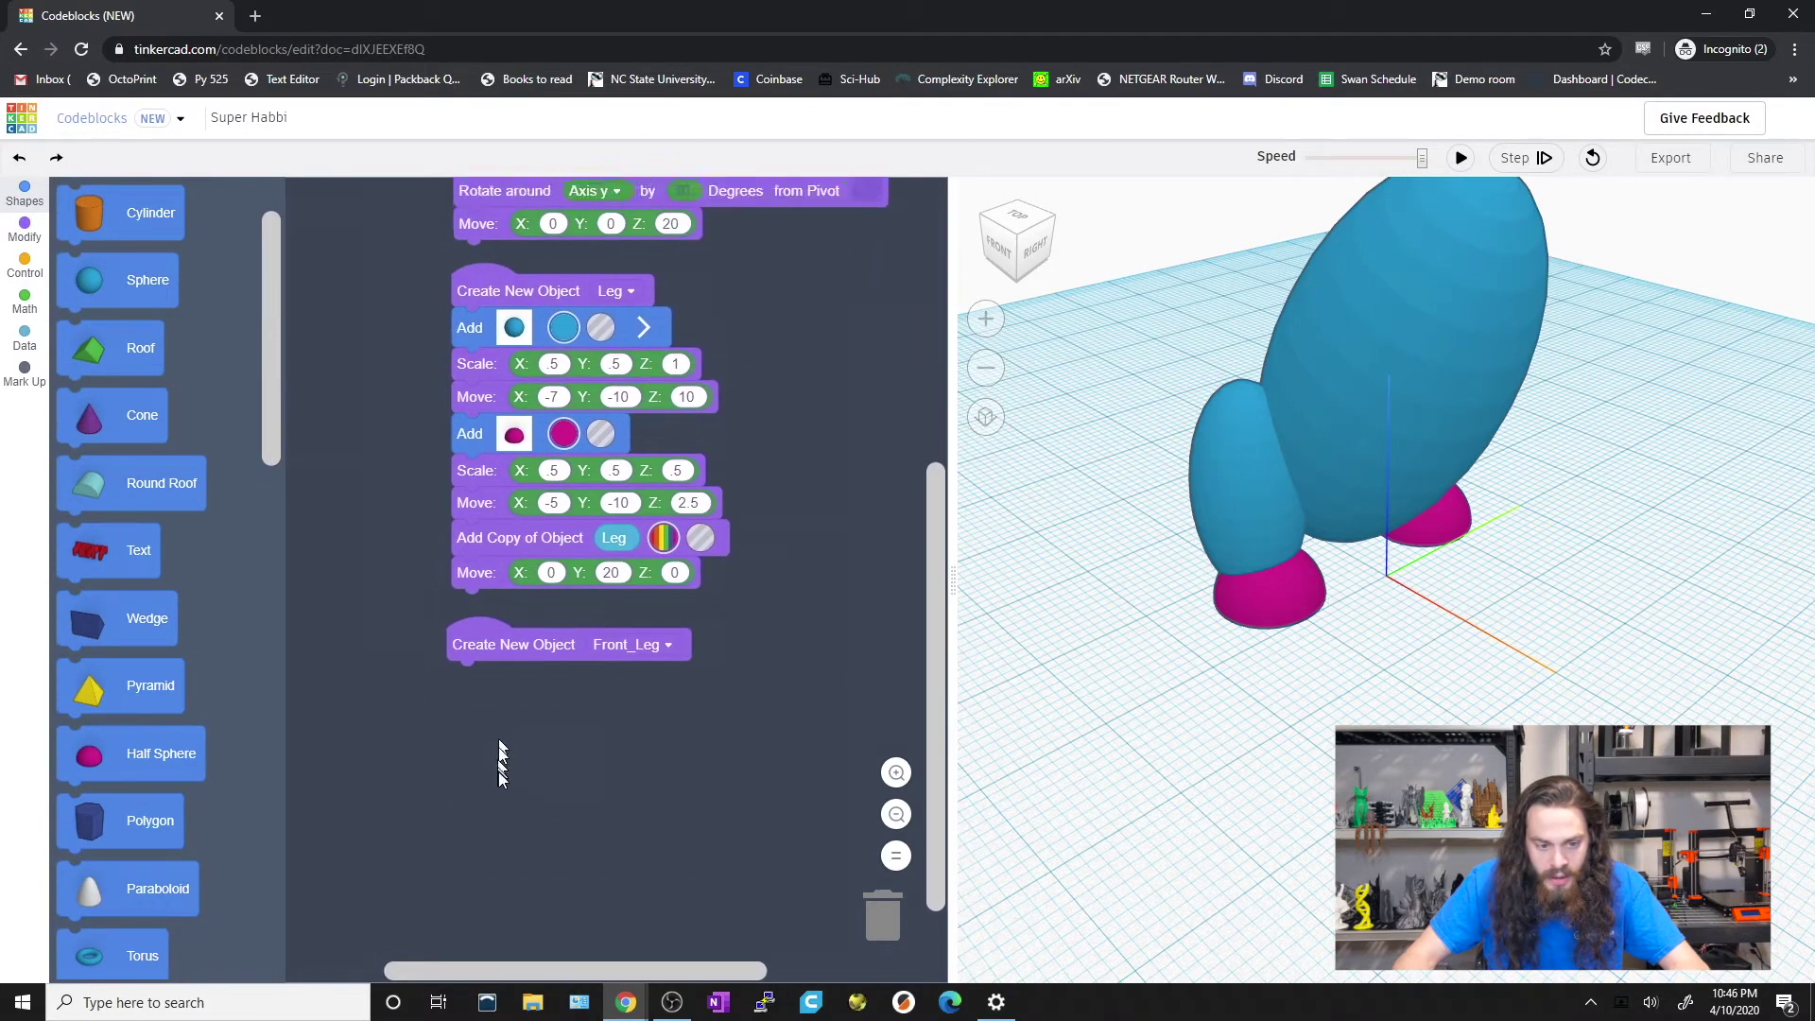
pyautogui.moveTo(271, 445); pyautogui.dragTo(271, 413)
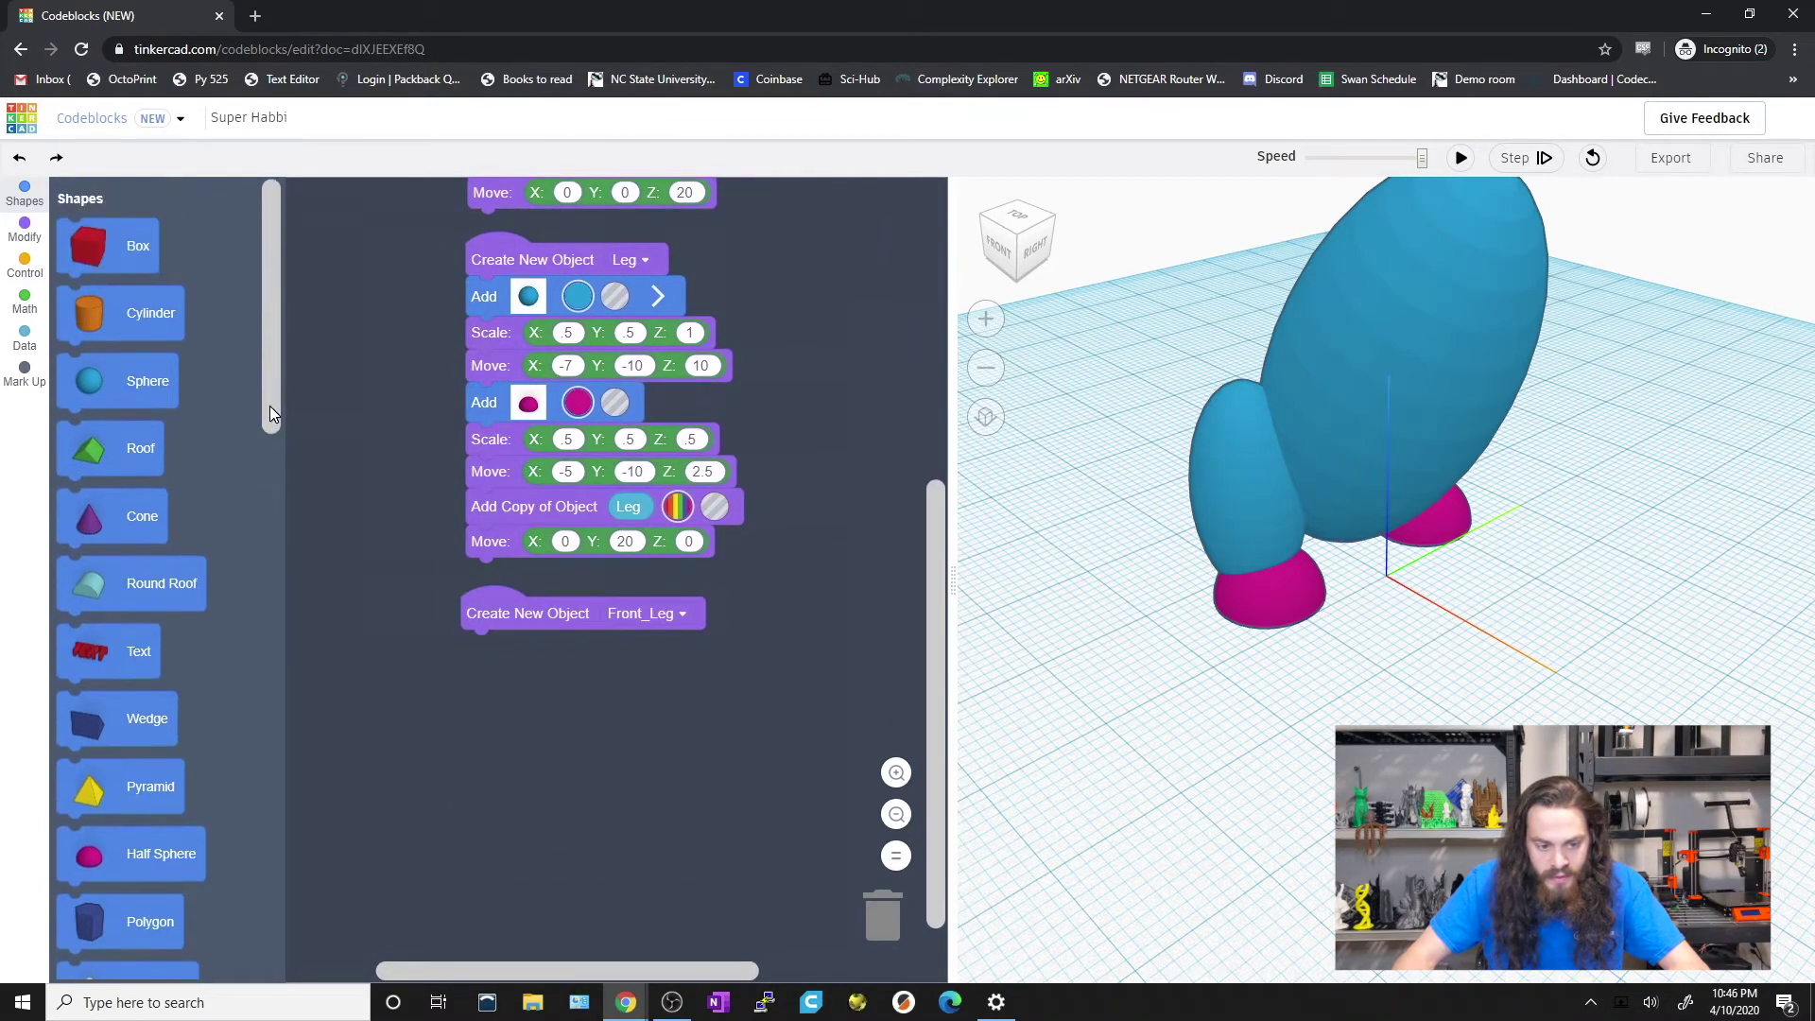
pyautogui.moveTo(118, 392); pyautogui.dragTo(274, 497)
pyautogui.moveTo(407, 709); pyautogui.dragTo(507, 682)
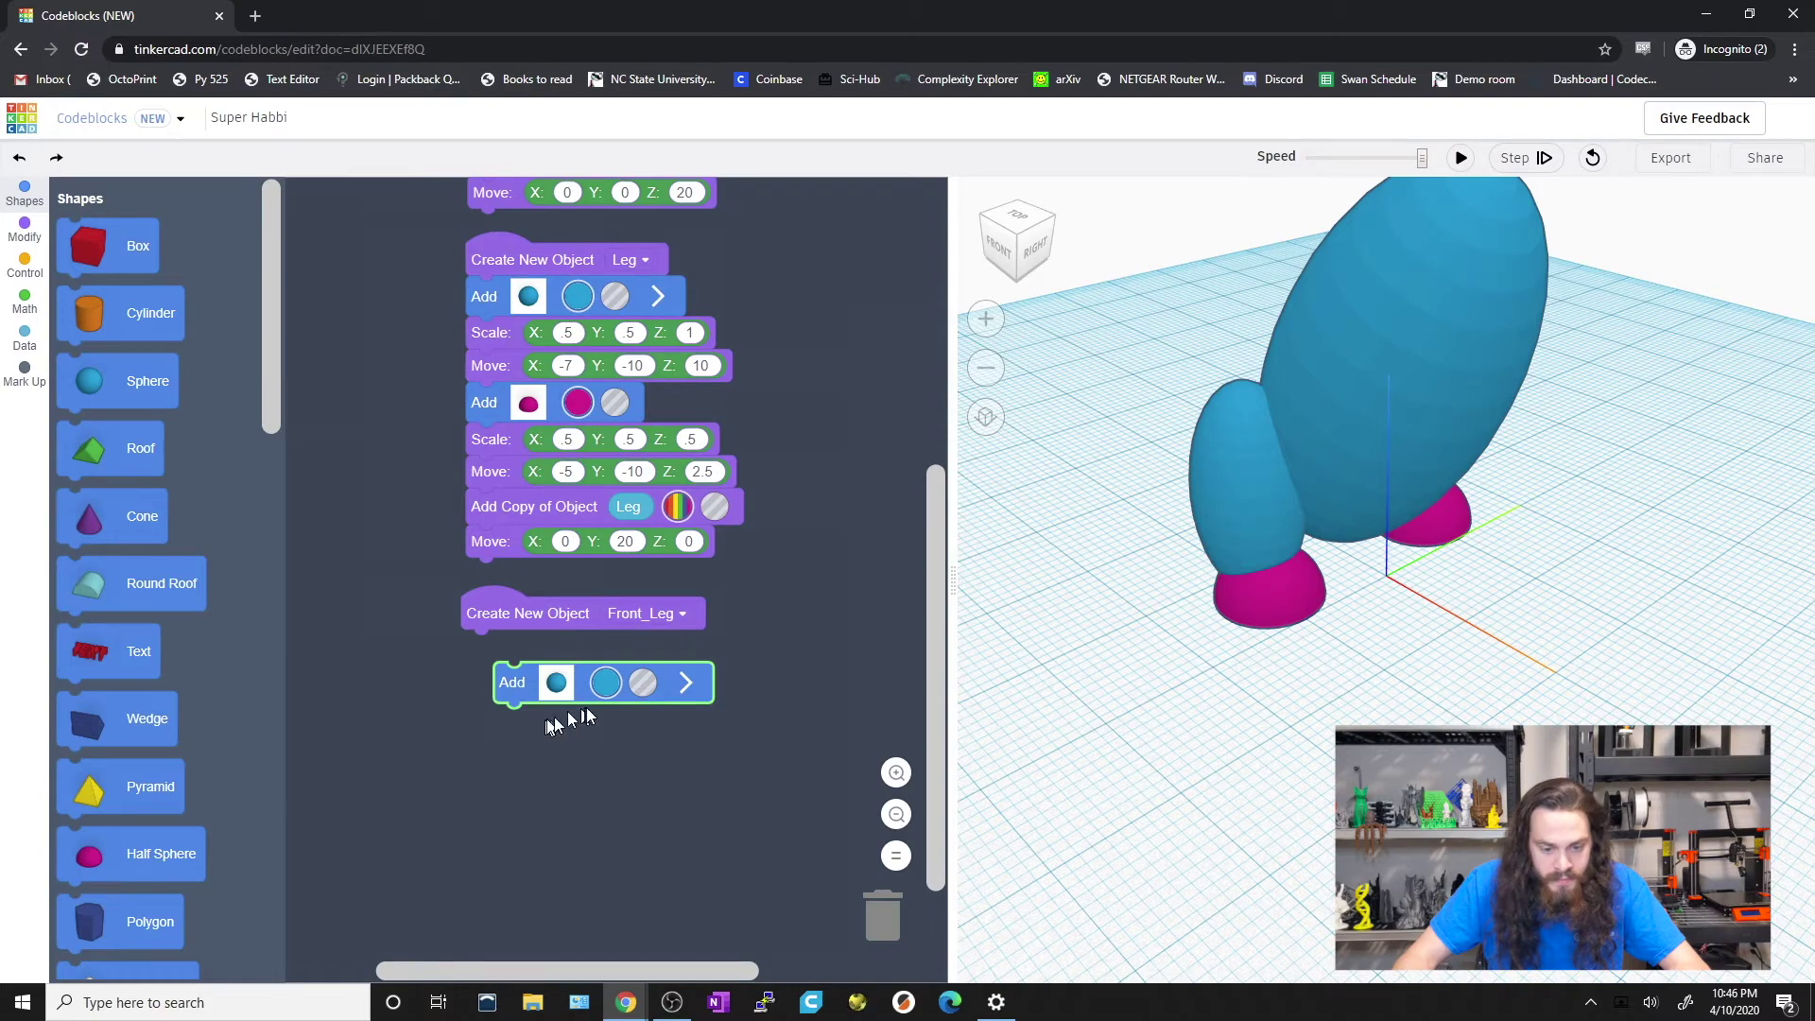
pyautogui.moveTo(567, 695); pyautogui.dragTo(526, 681)
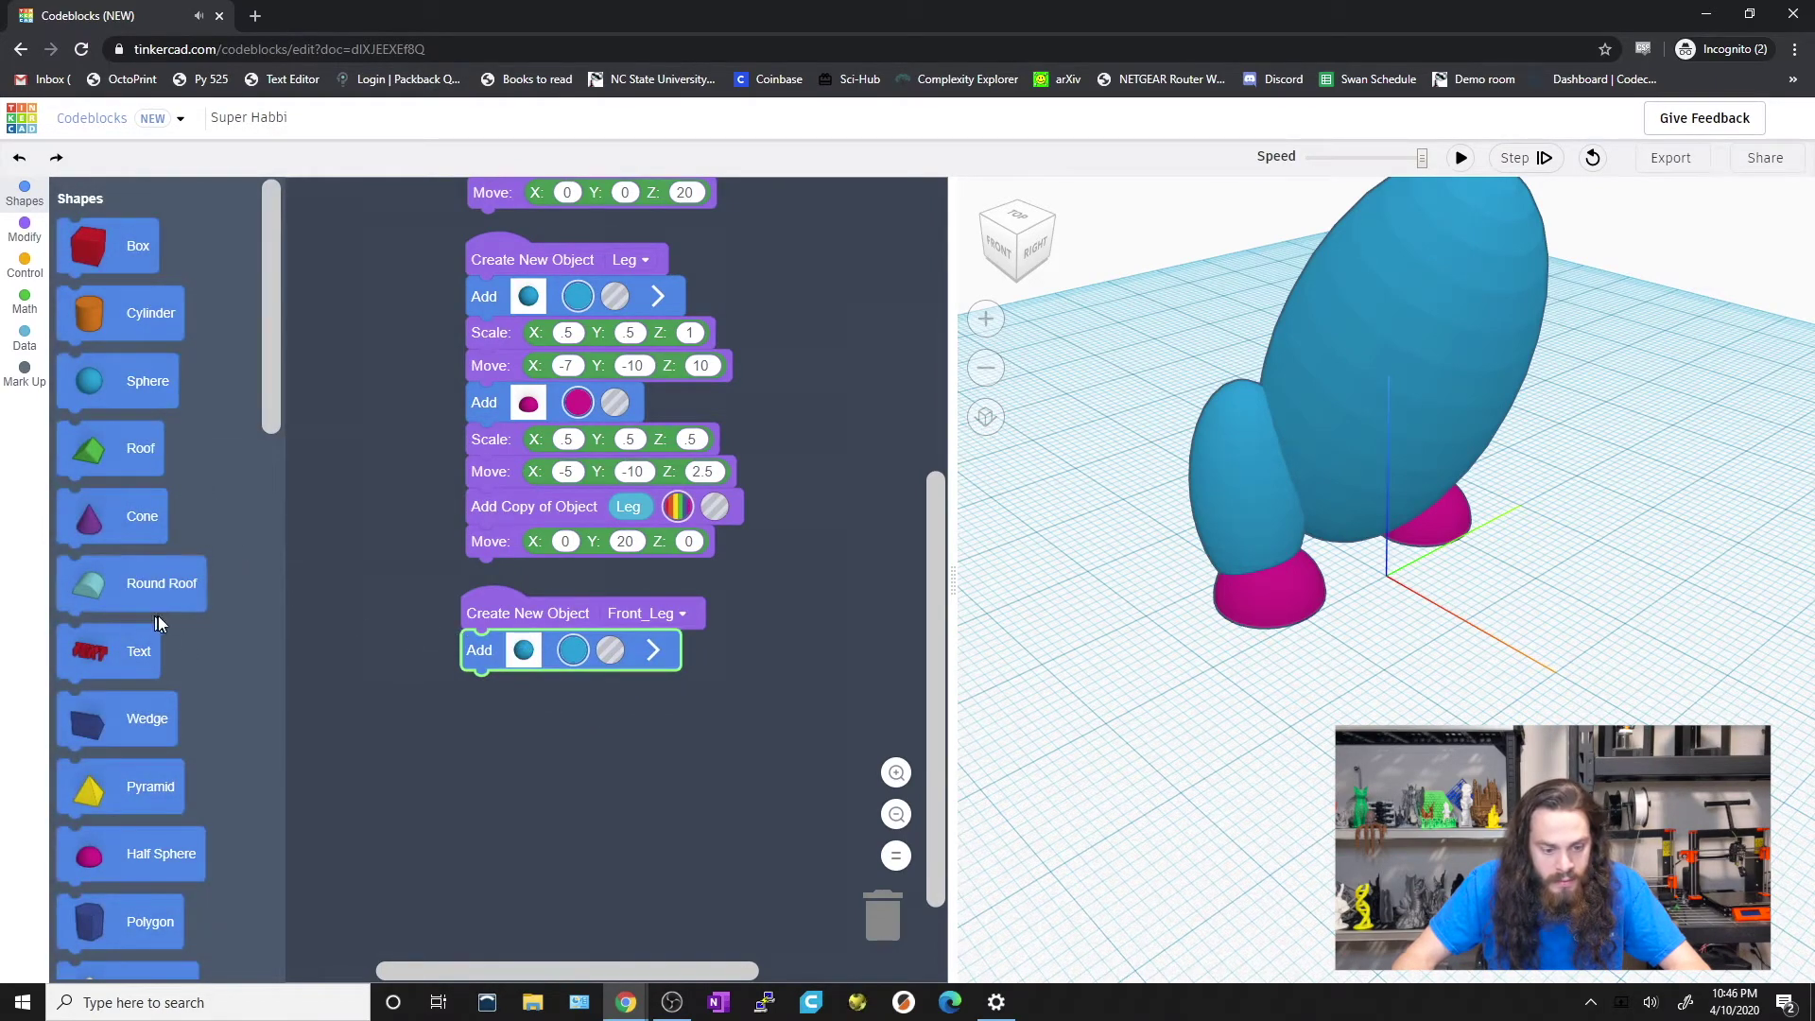
# Add a Scale block to the sphere with X 3, Y 3, Z 15 and run it.
pyautogui.scroll(-3, 189, 718)
pyautogui.scroll(-6, 187, 767)
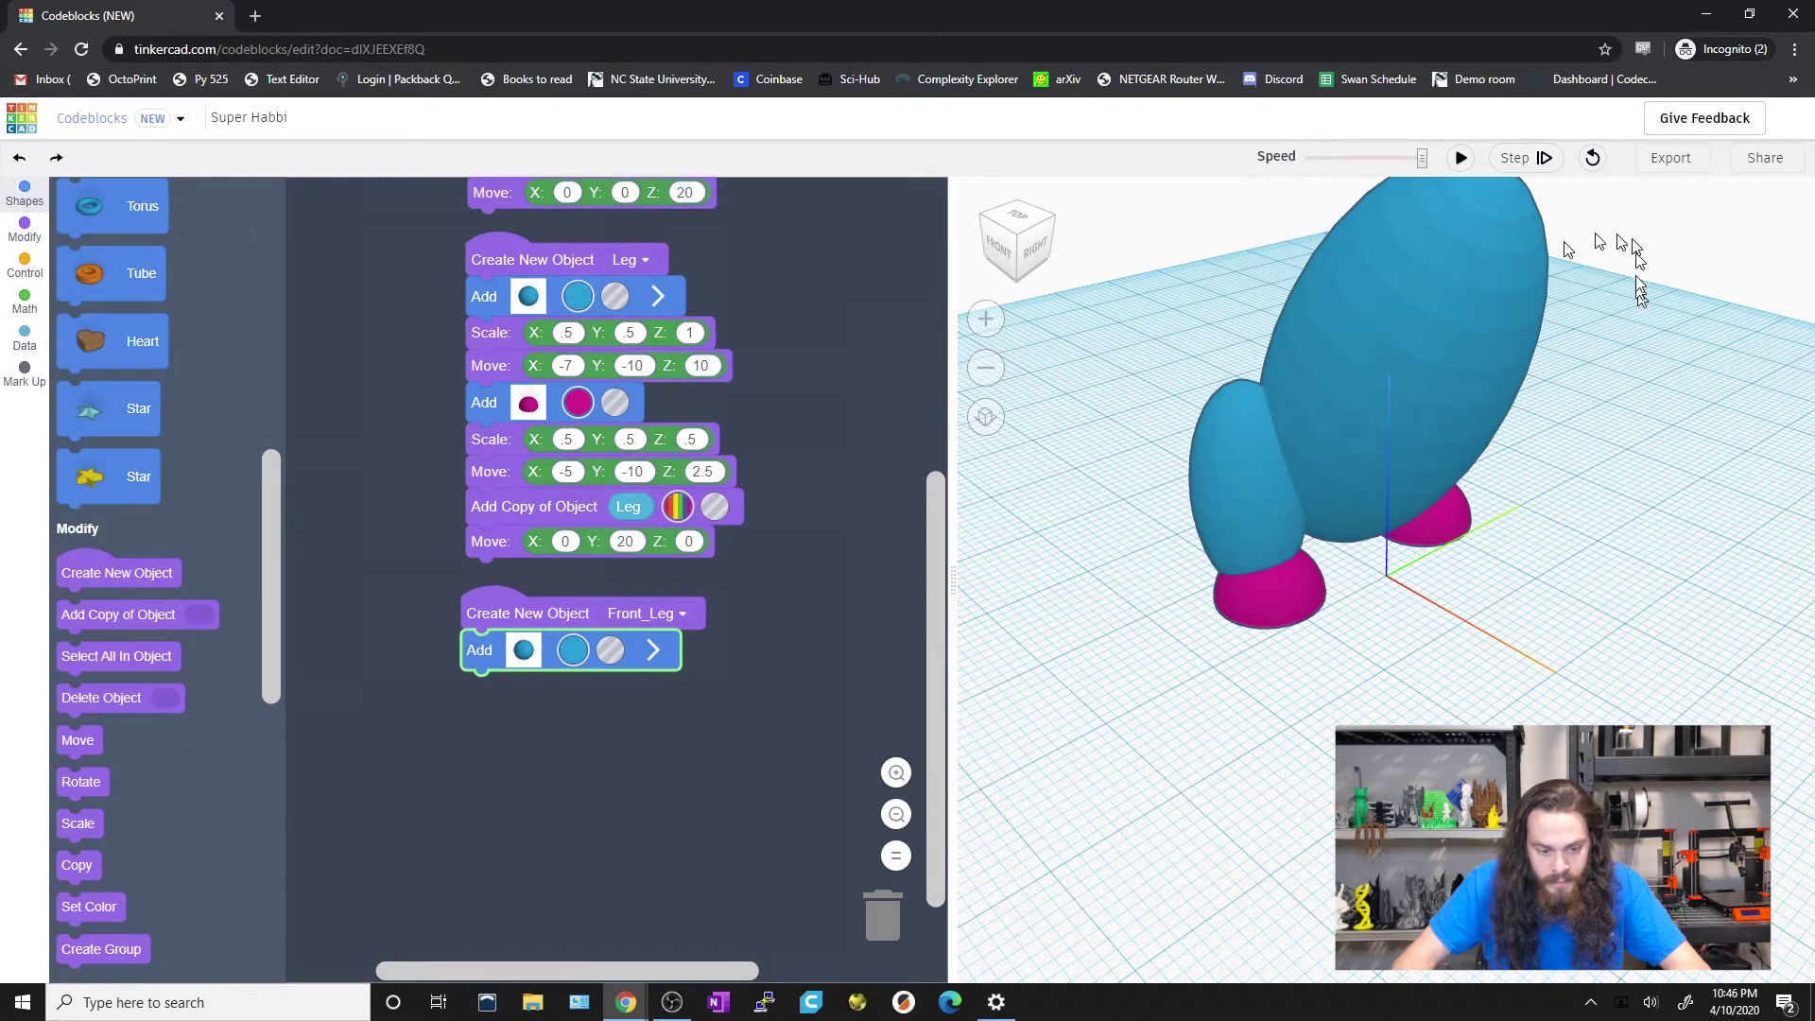
pyautogui.moveTo(87, 826); pyautogui.dragTo(486, 693)
pyautogui.click(561, 686)
pyautogui.write('.3')
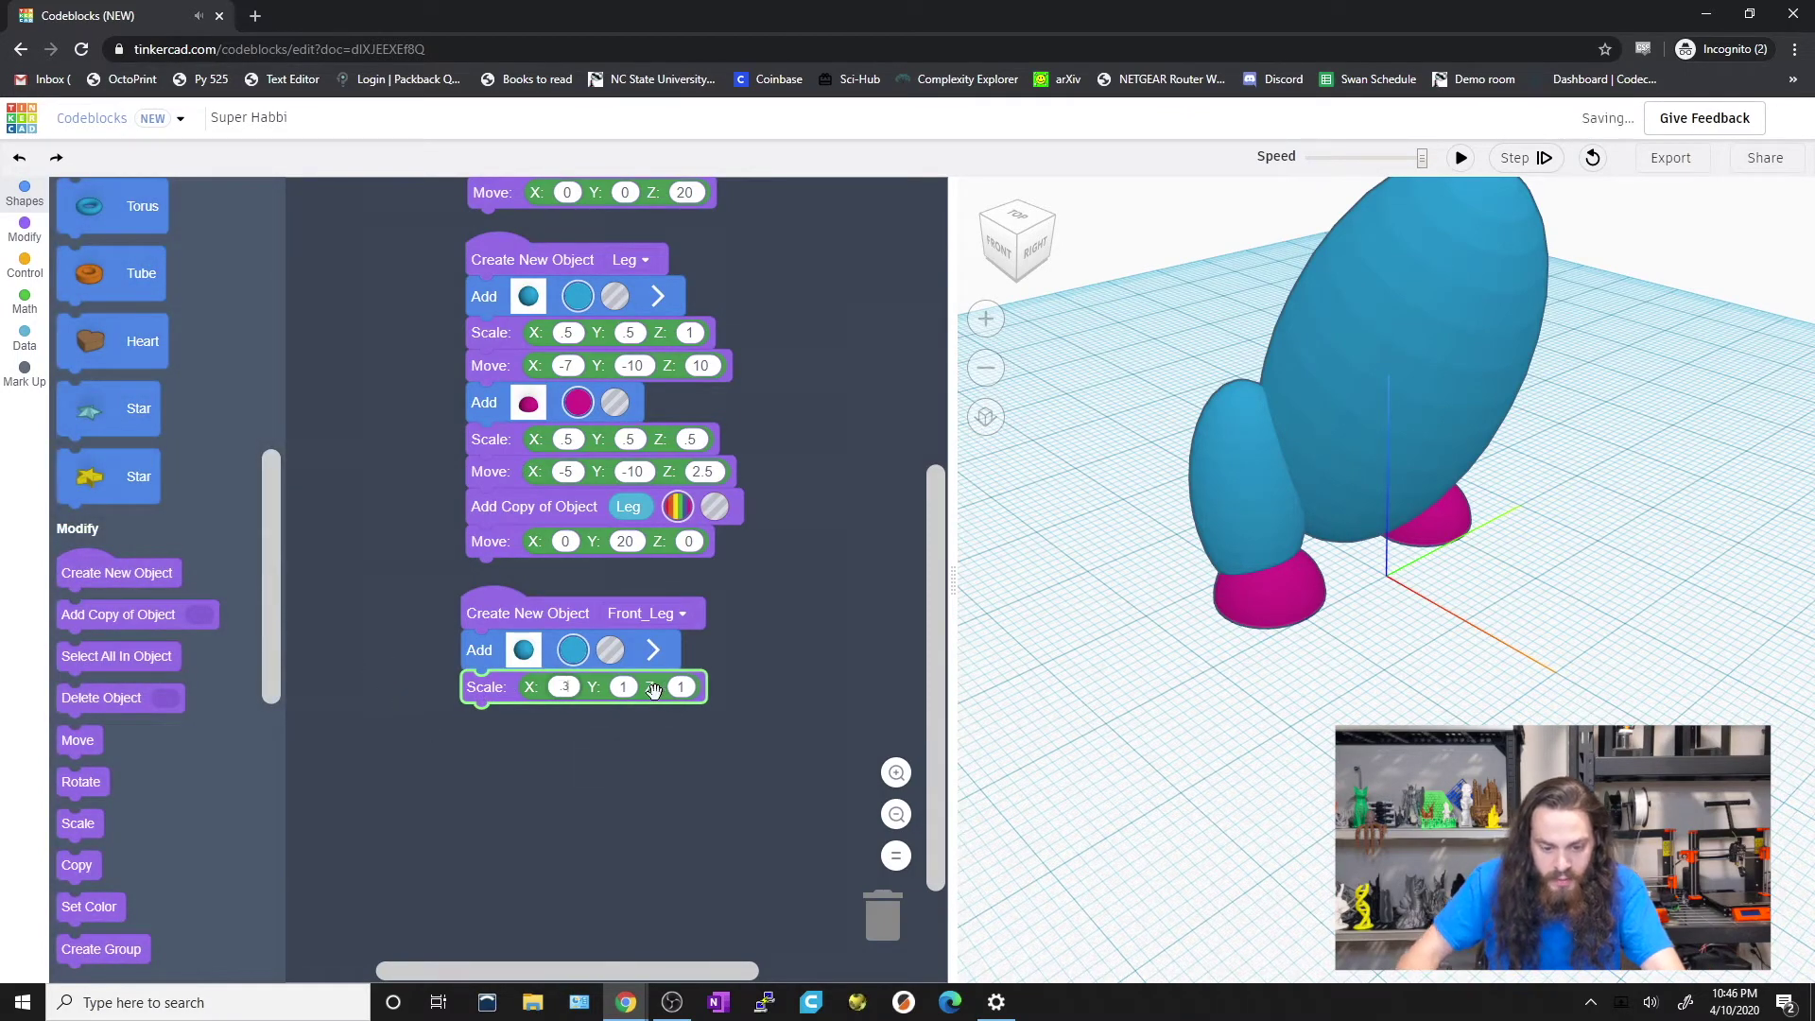
pyautogui.click(629, 687)
pyautogui.write('.3')
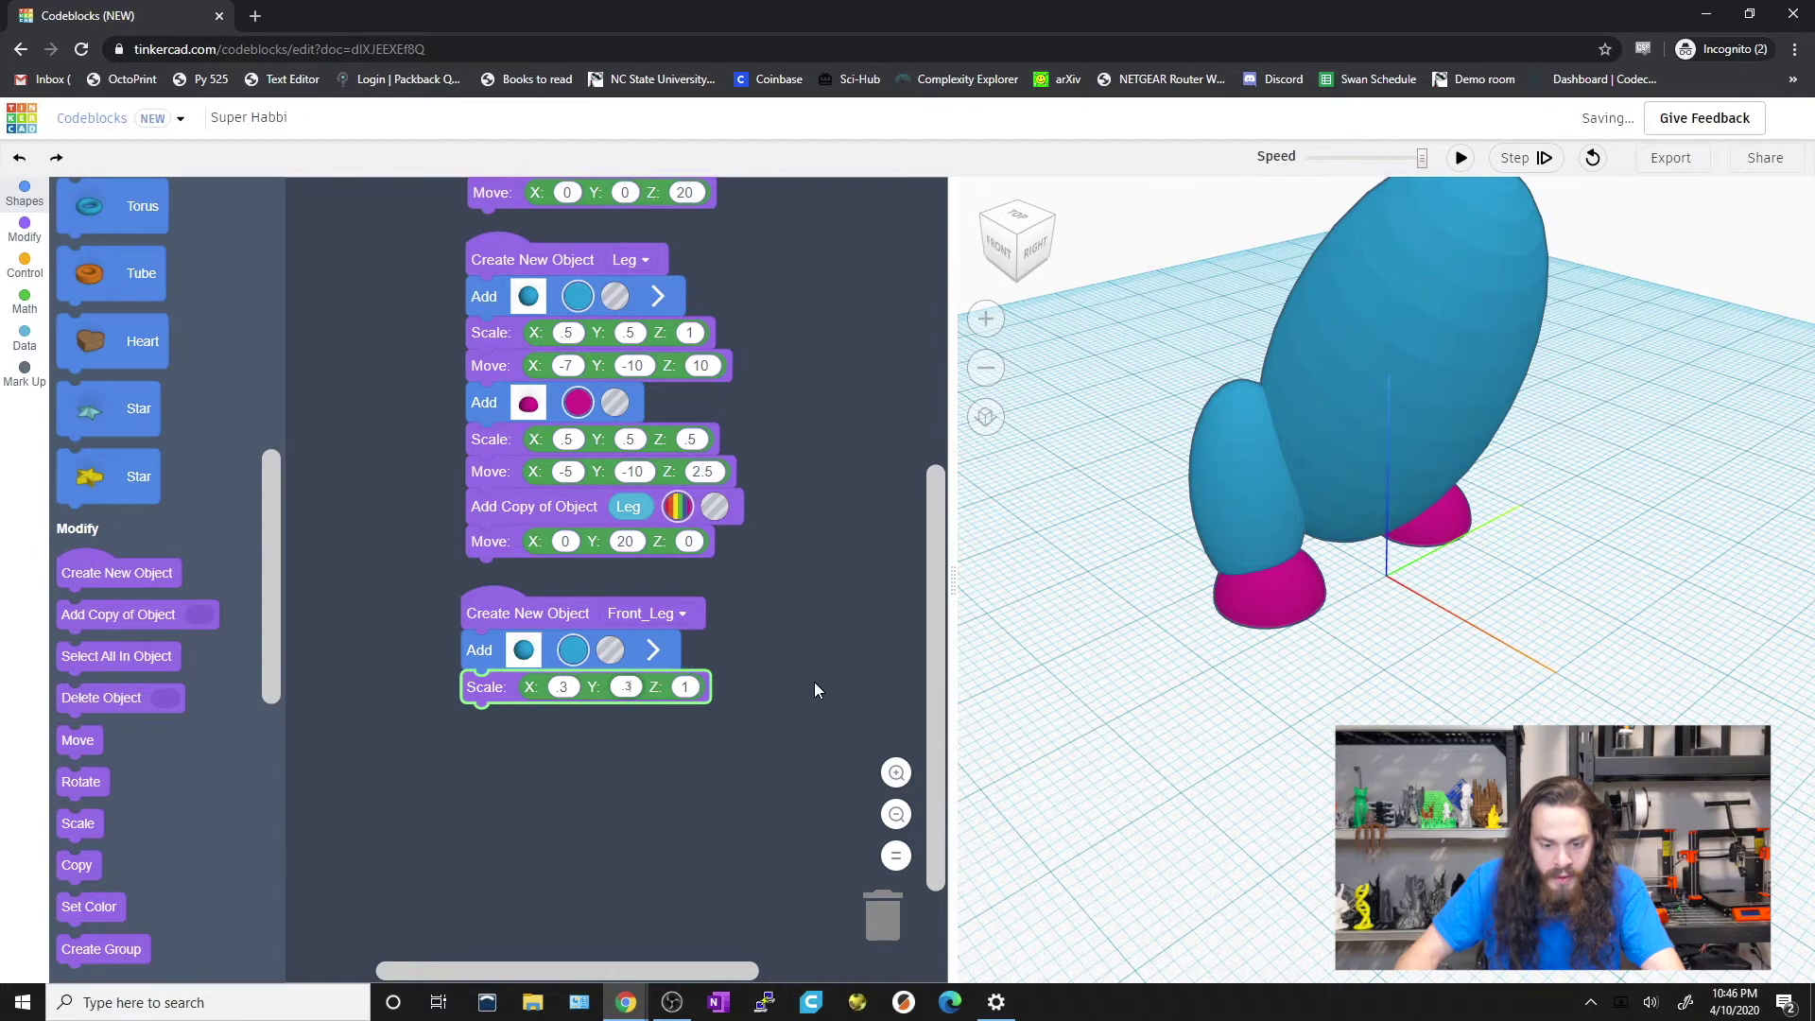
pyautogui.click(693, 685)
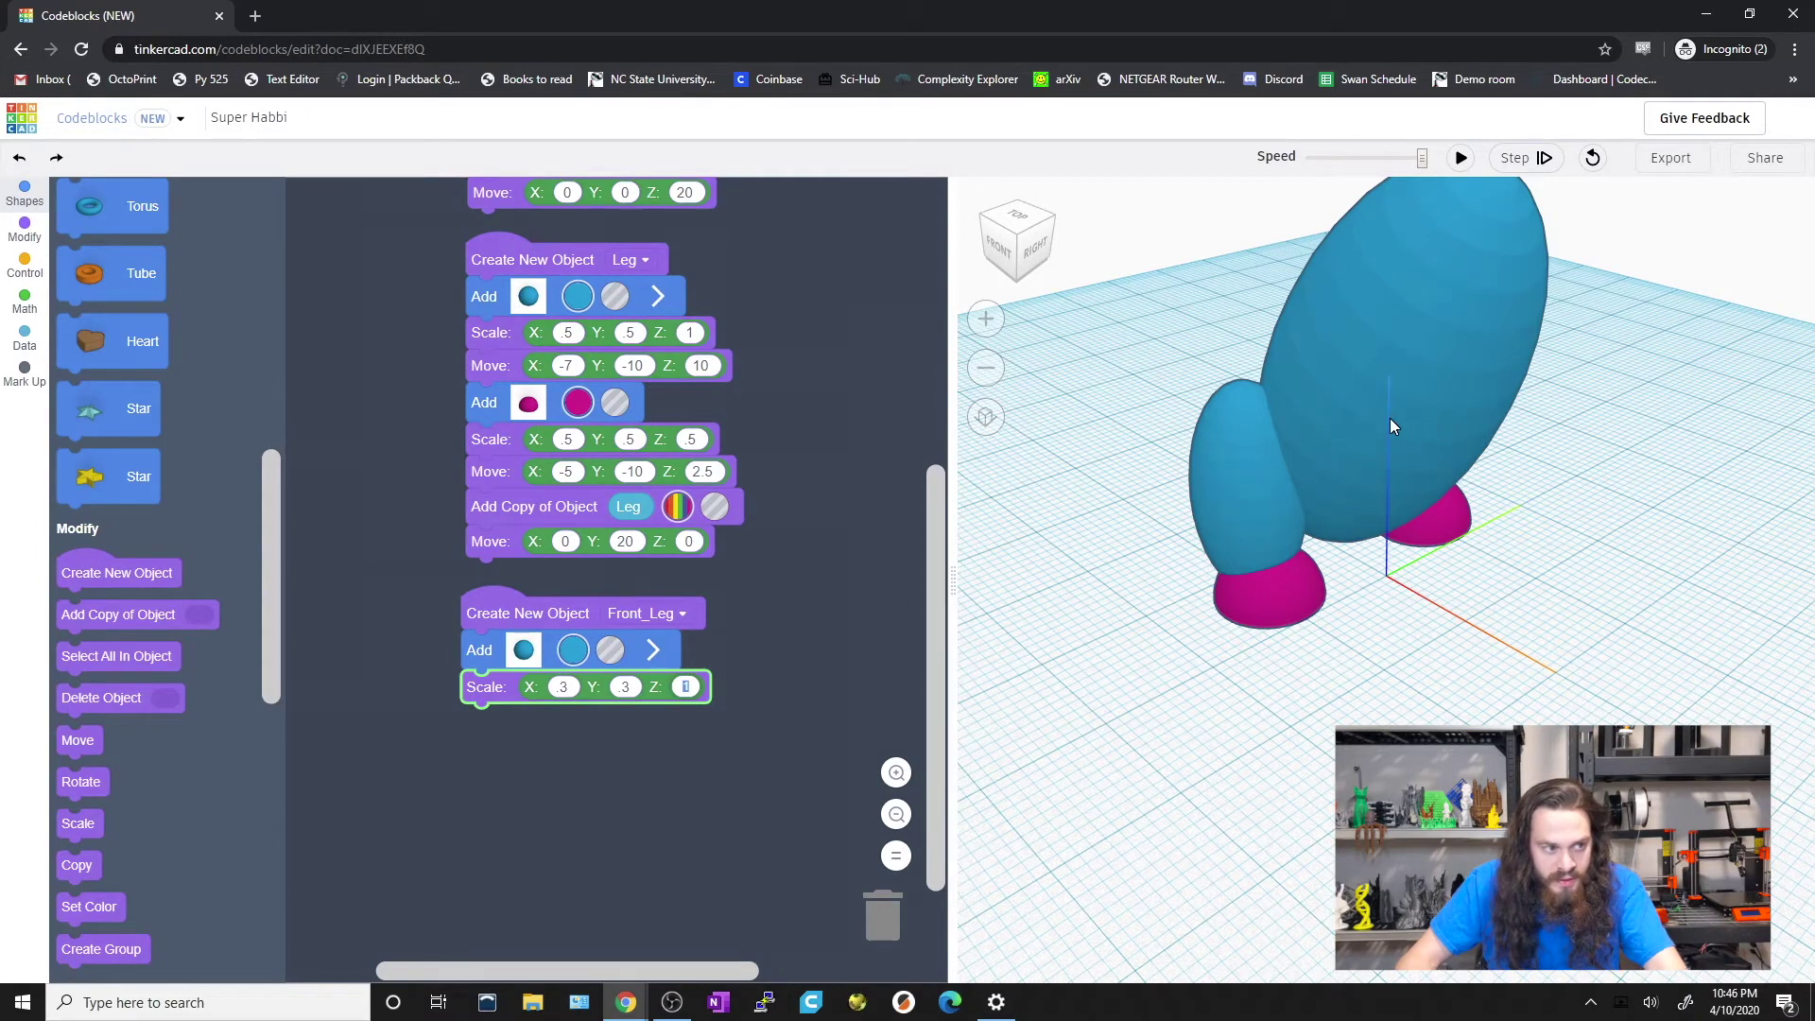
pyautogui.write('15')
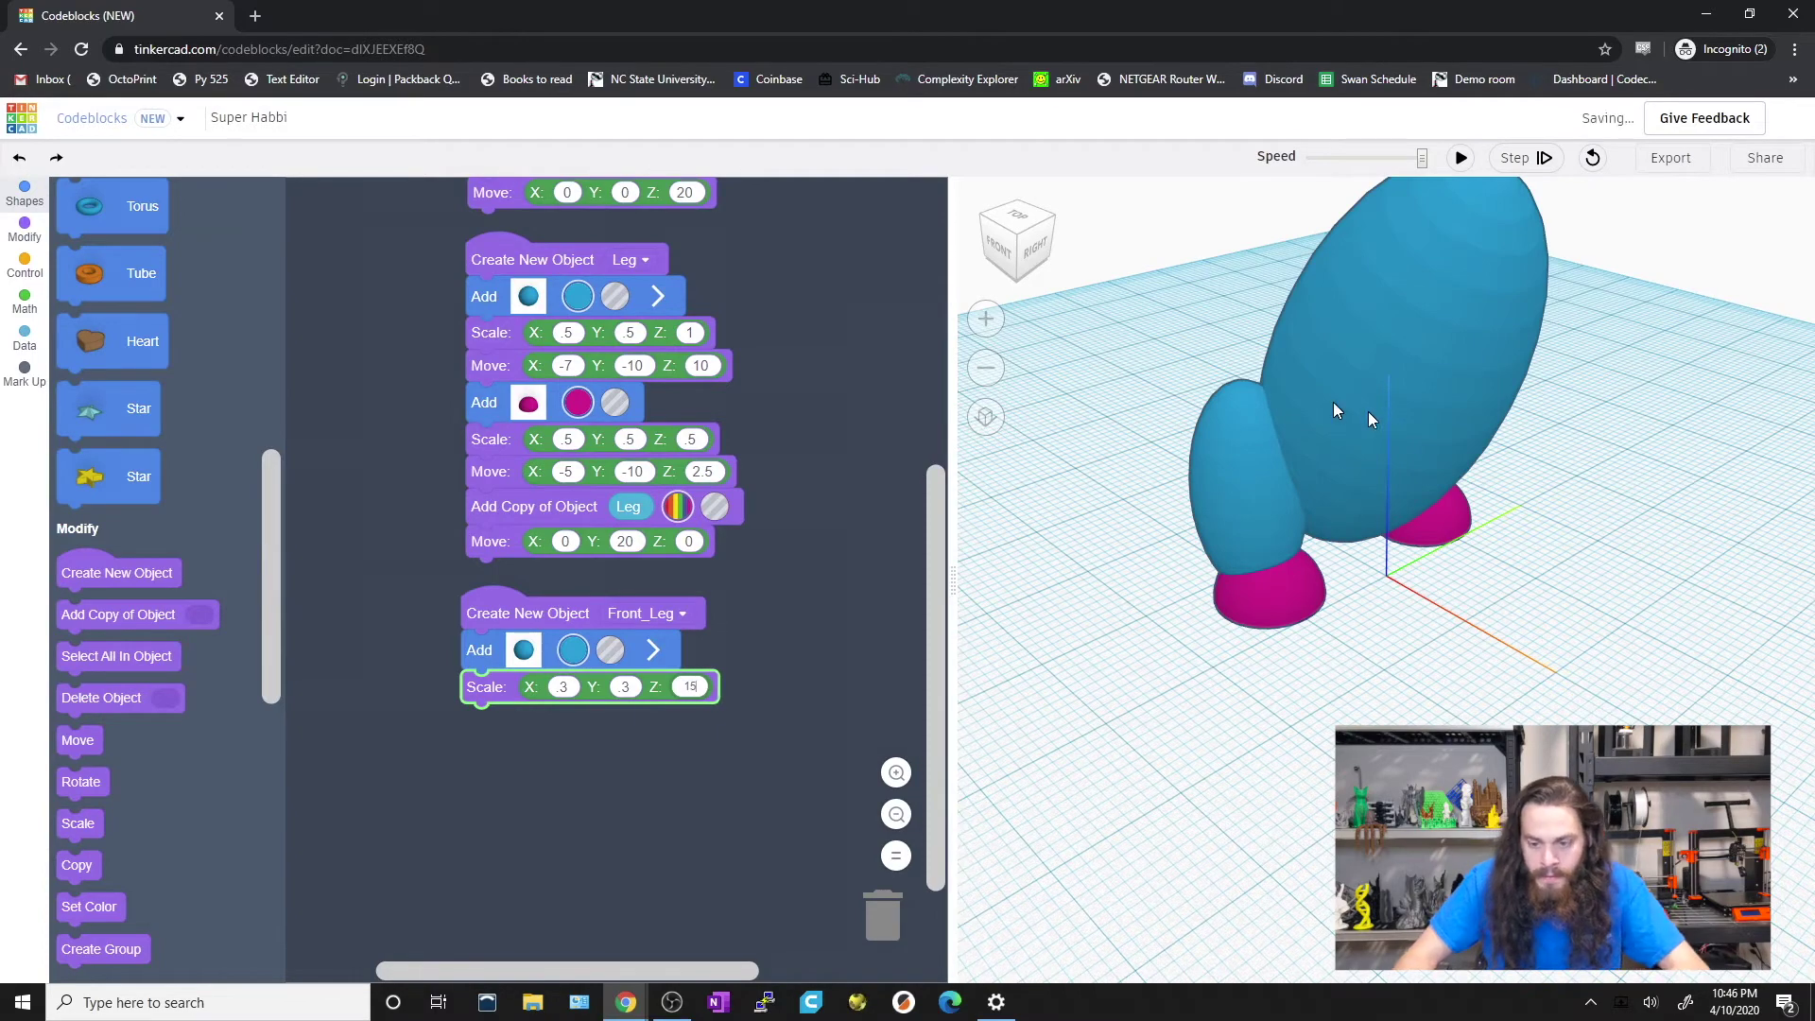
pyautogui.click(1463, 165)
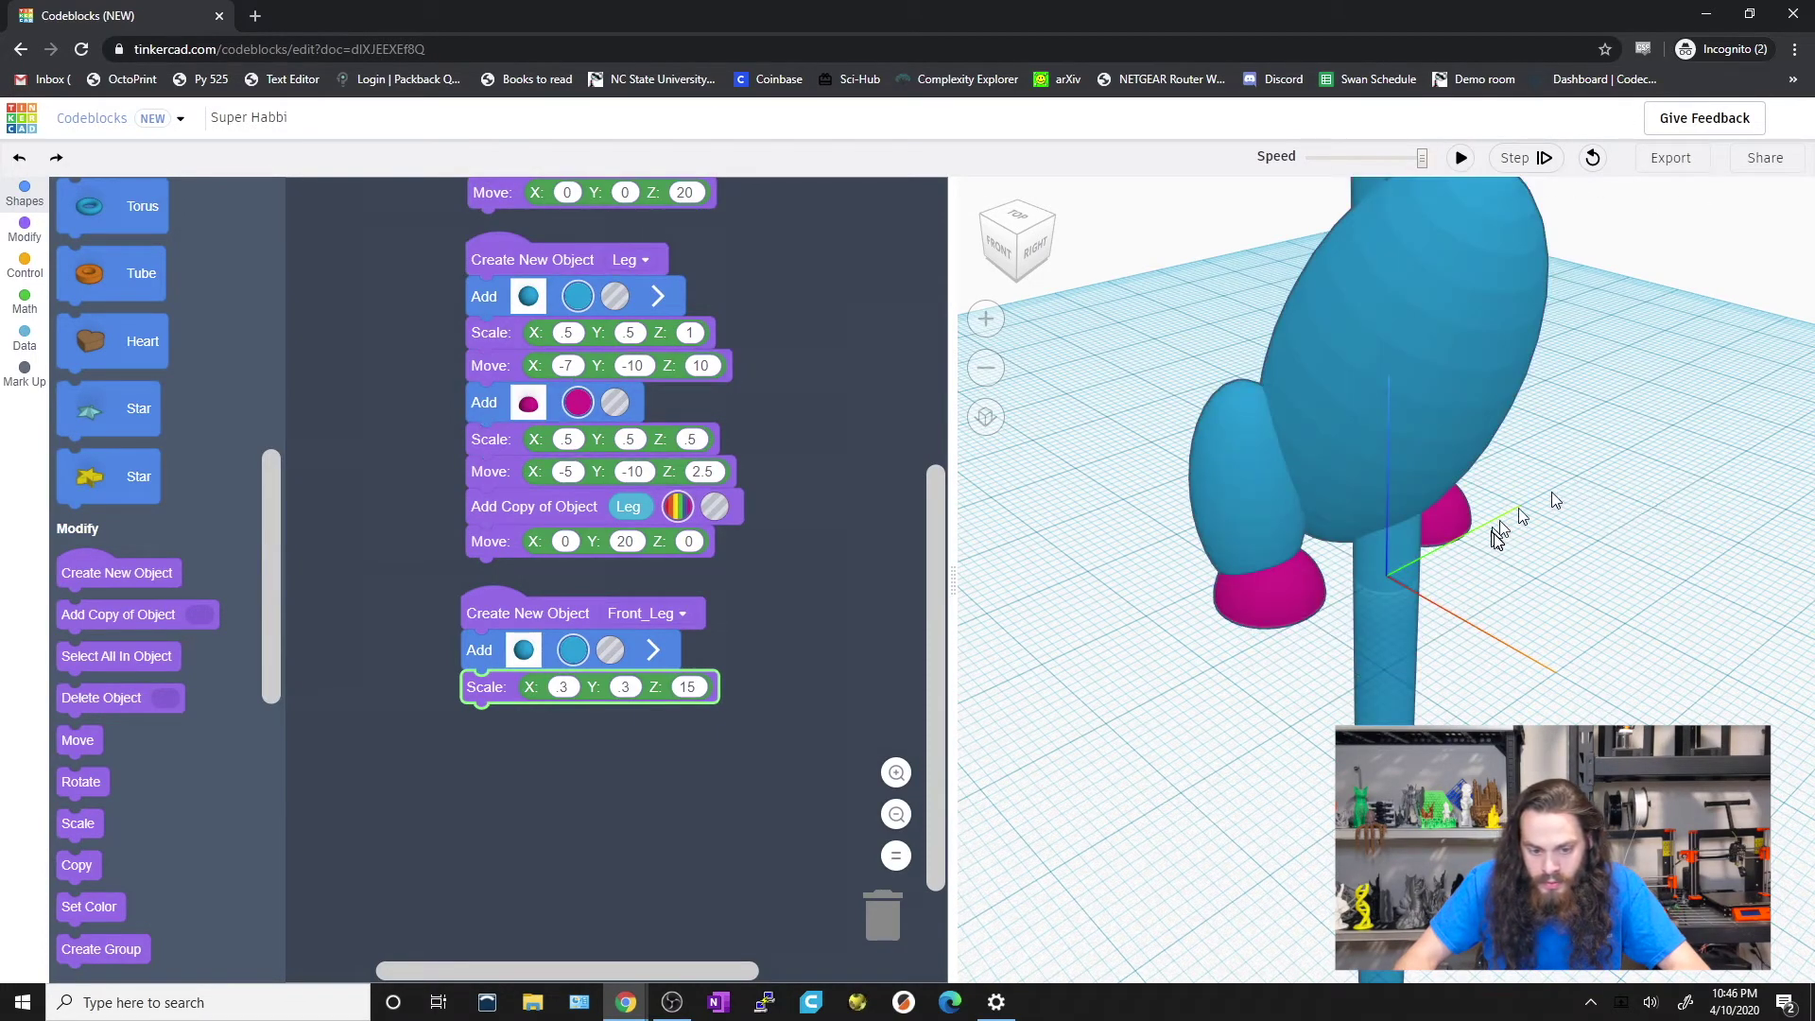
# Correct the Z scale to 1.5 and rerun to see the shorter front leg.
pyautogui.moveTo(1516, 546); pyautogui.dragTo(1369, 661, button='right')
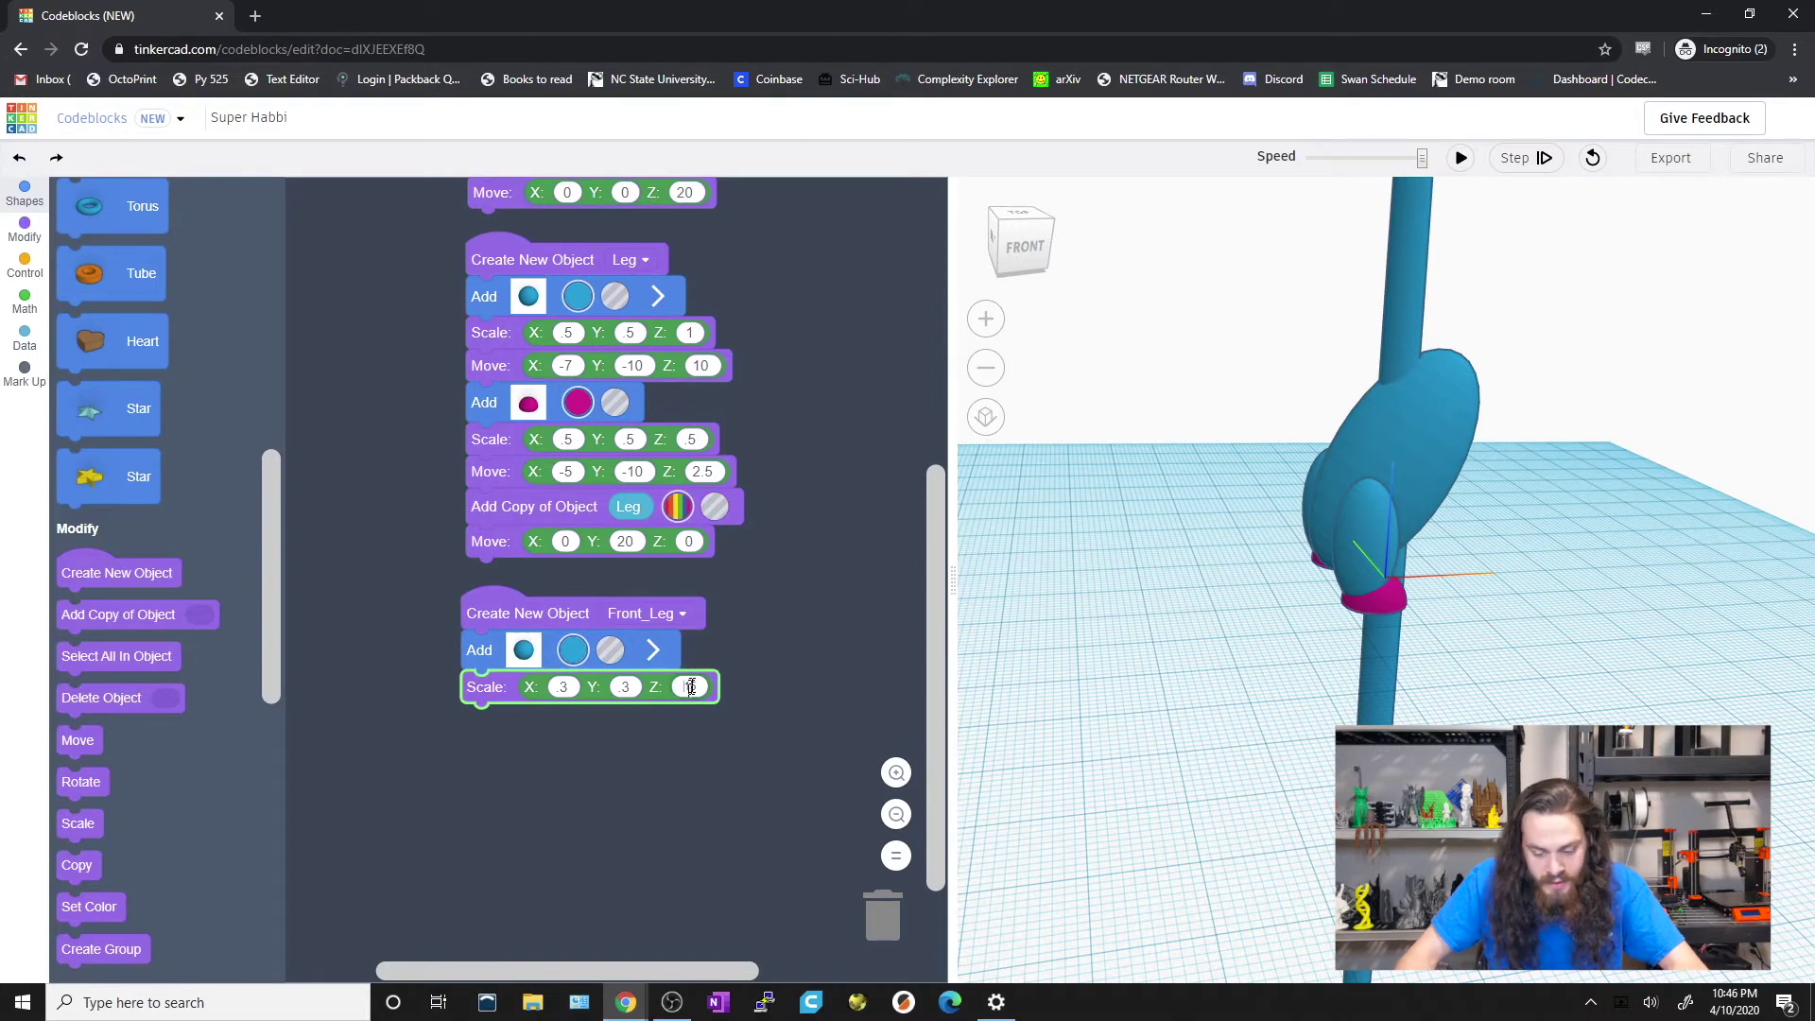
pyautogui.write('.5')
pyautogui.click(774, 676)
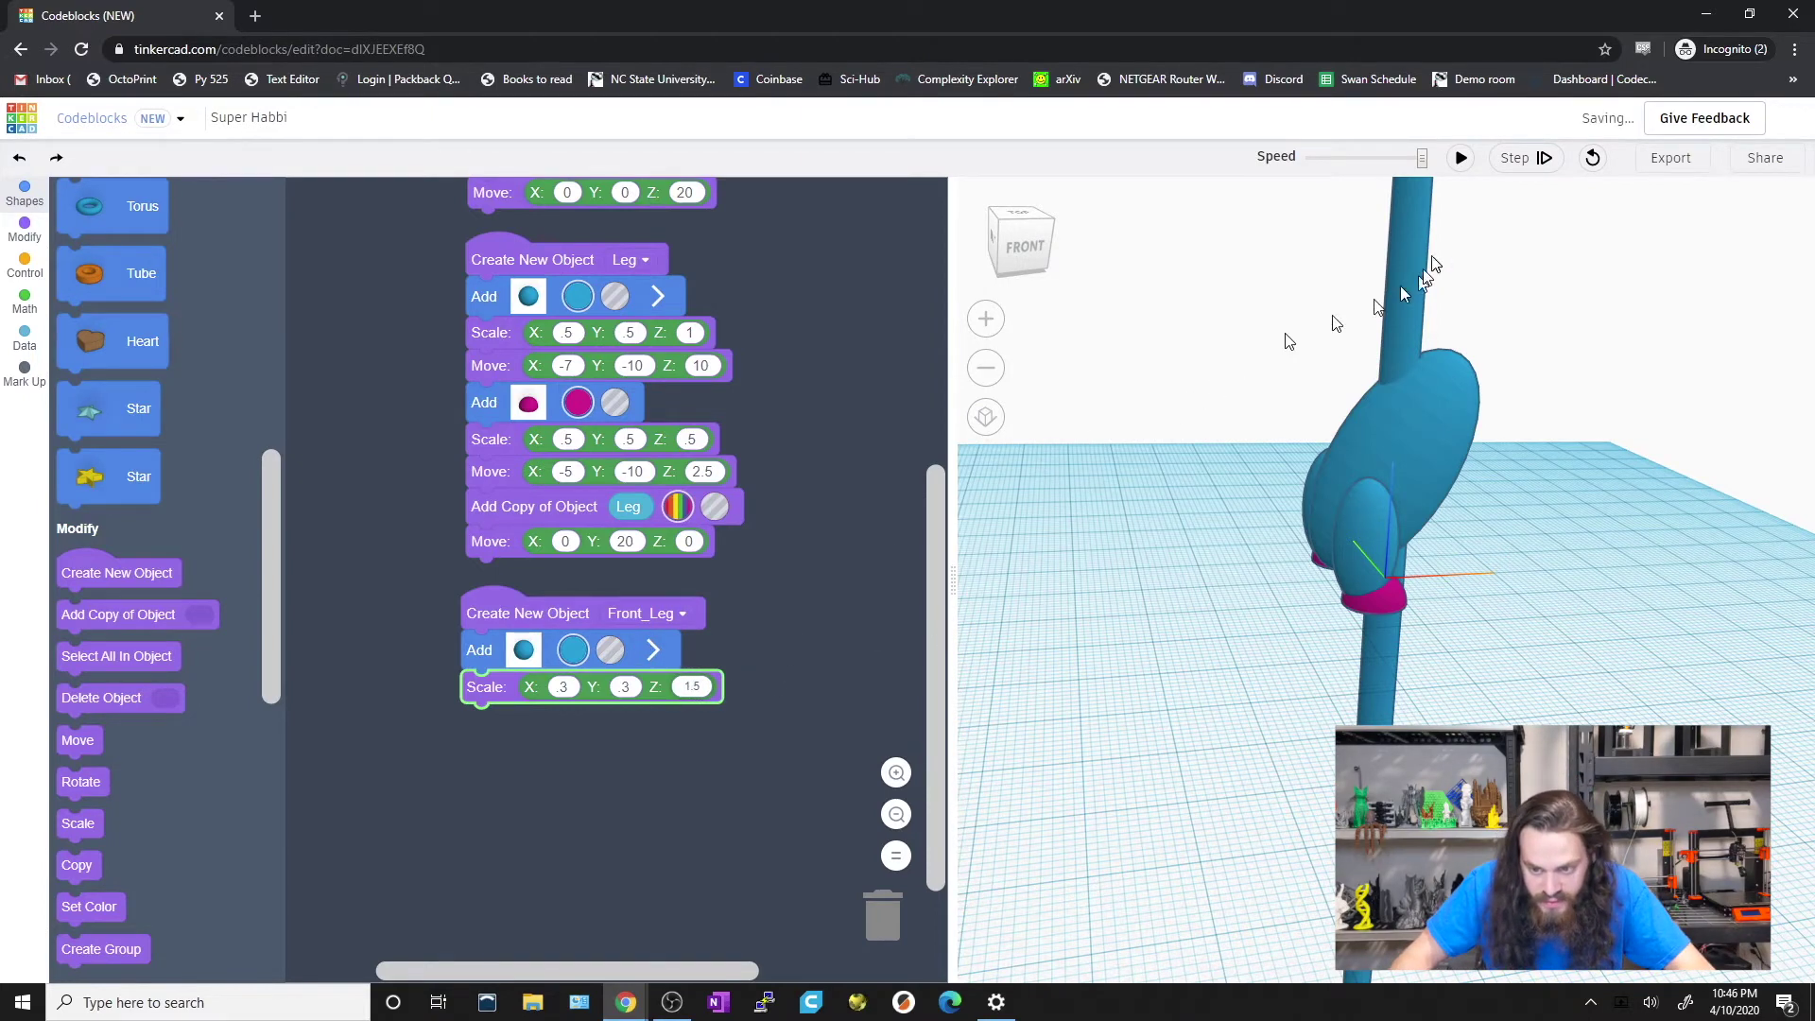
pyautogui.click(1461, 158)
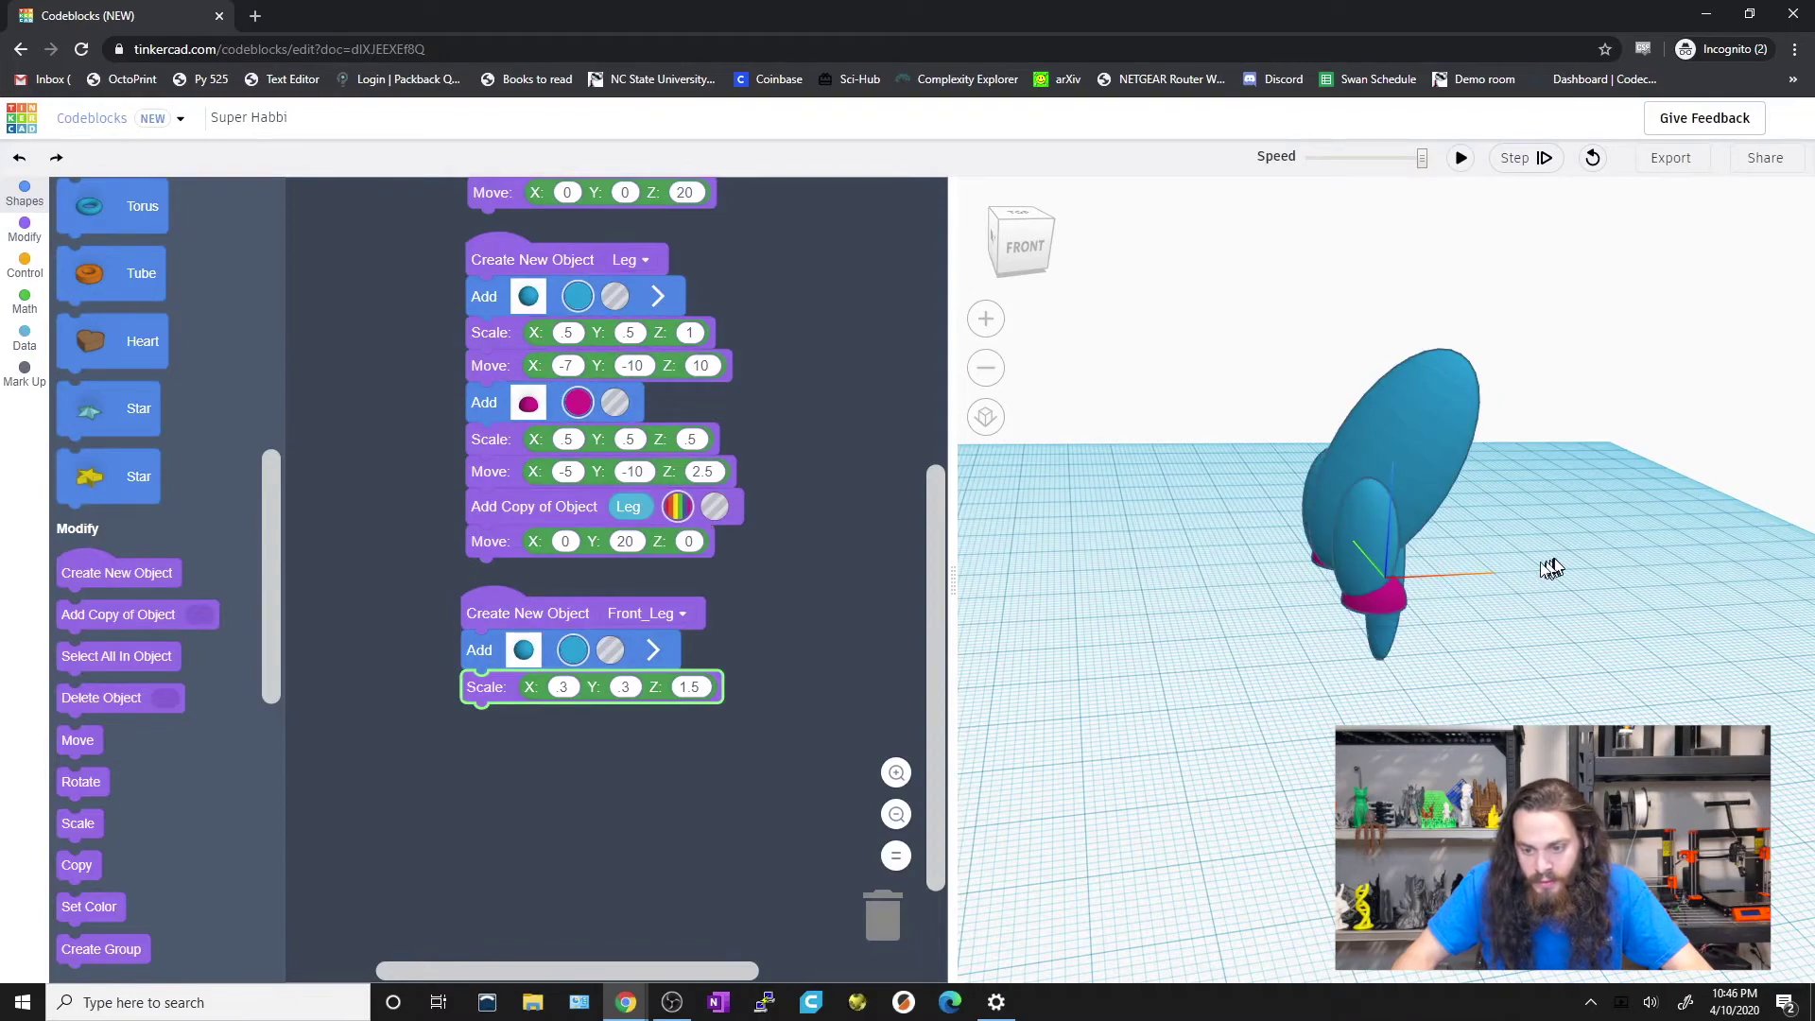
pyautogui.moveTo(1551, 568); pyautogui.dragTo(1287, 579, button='right')
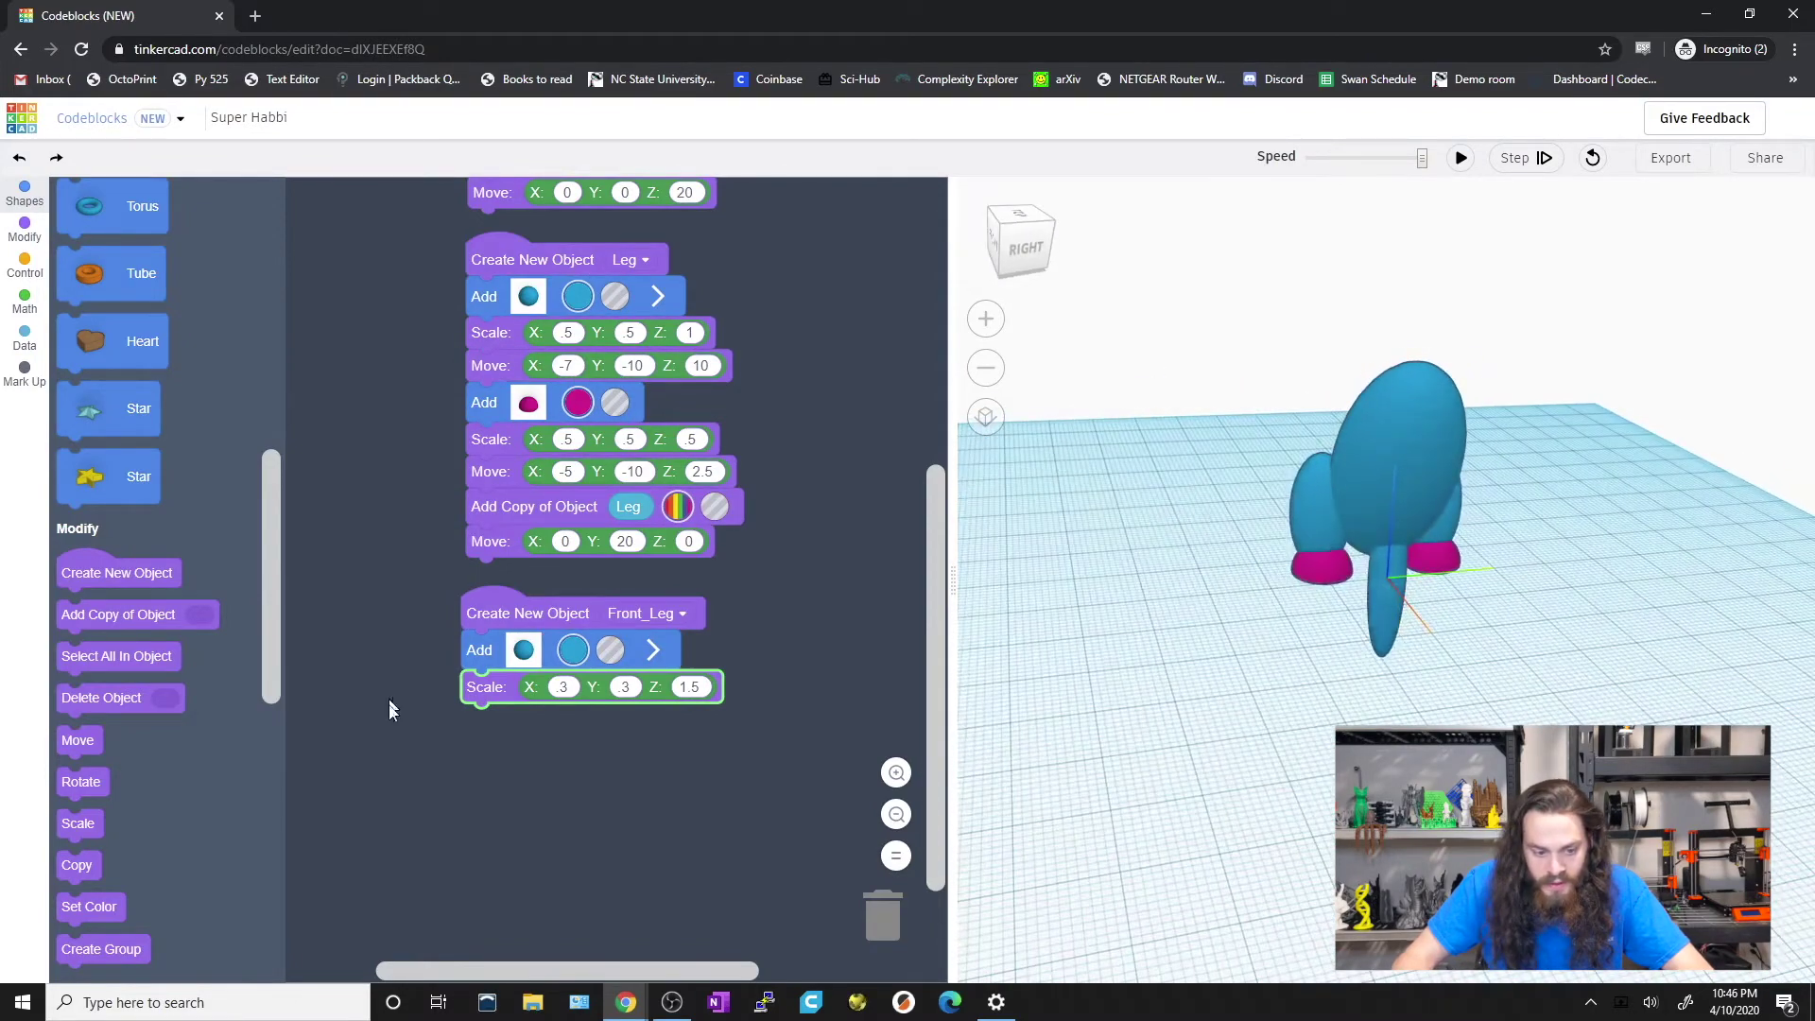
# Add a Move block to Front_Leg with X 10, Y -10, Z 15 and run the program.
pyautogui.moveTo(81, 740); pyautogui.dragTo(482, 721)
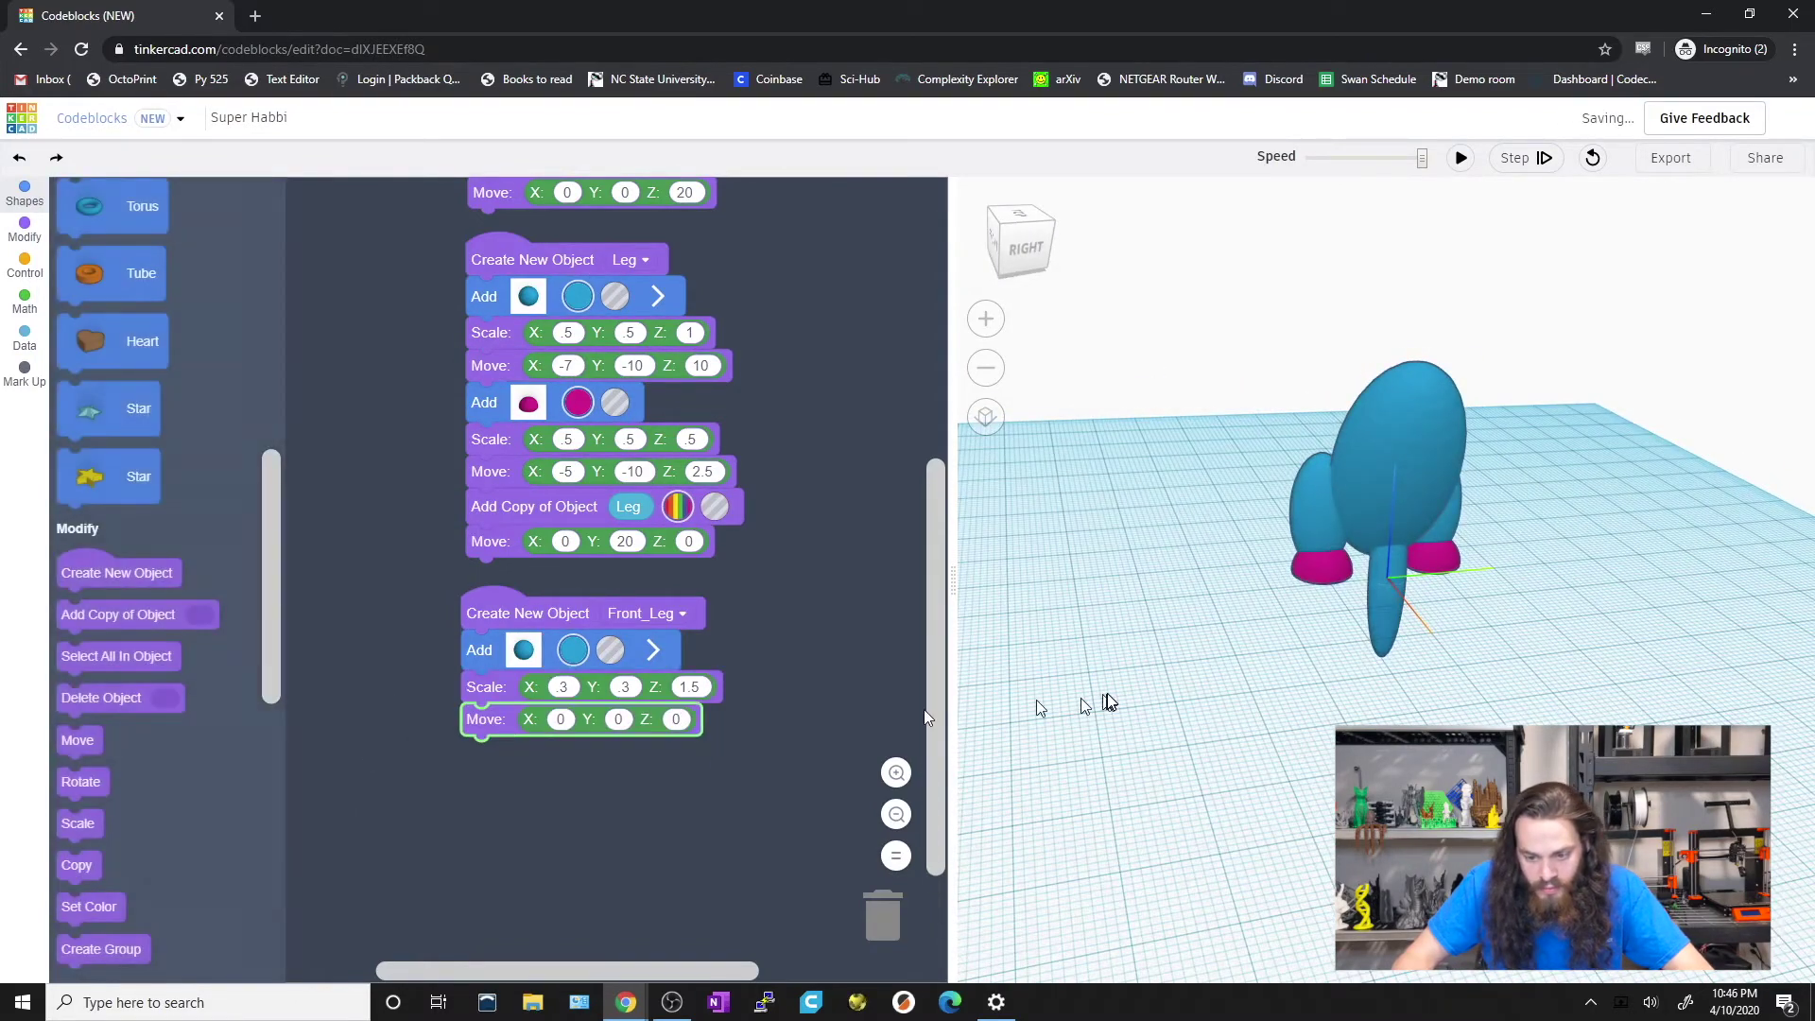
pyautogui.moveTo(1109, 701); pyautogui.dragTo(1128, 794, button='right')
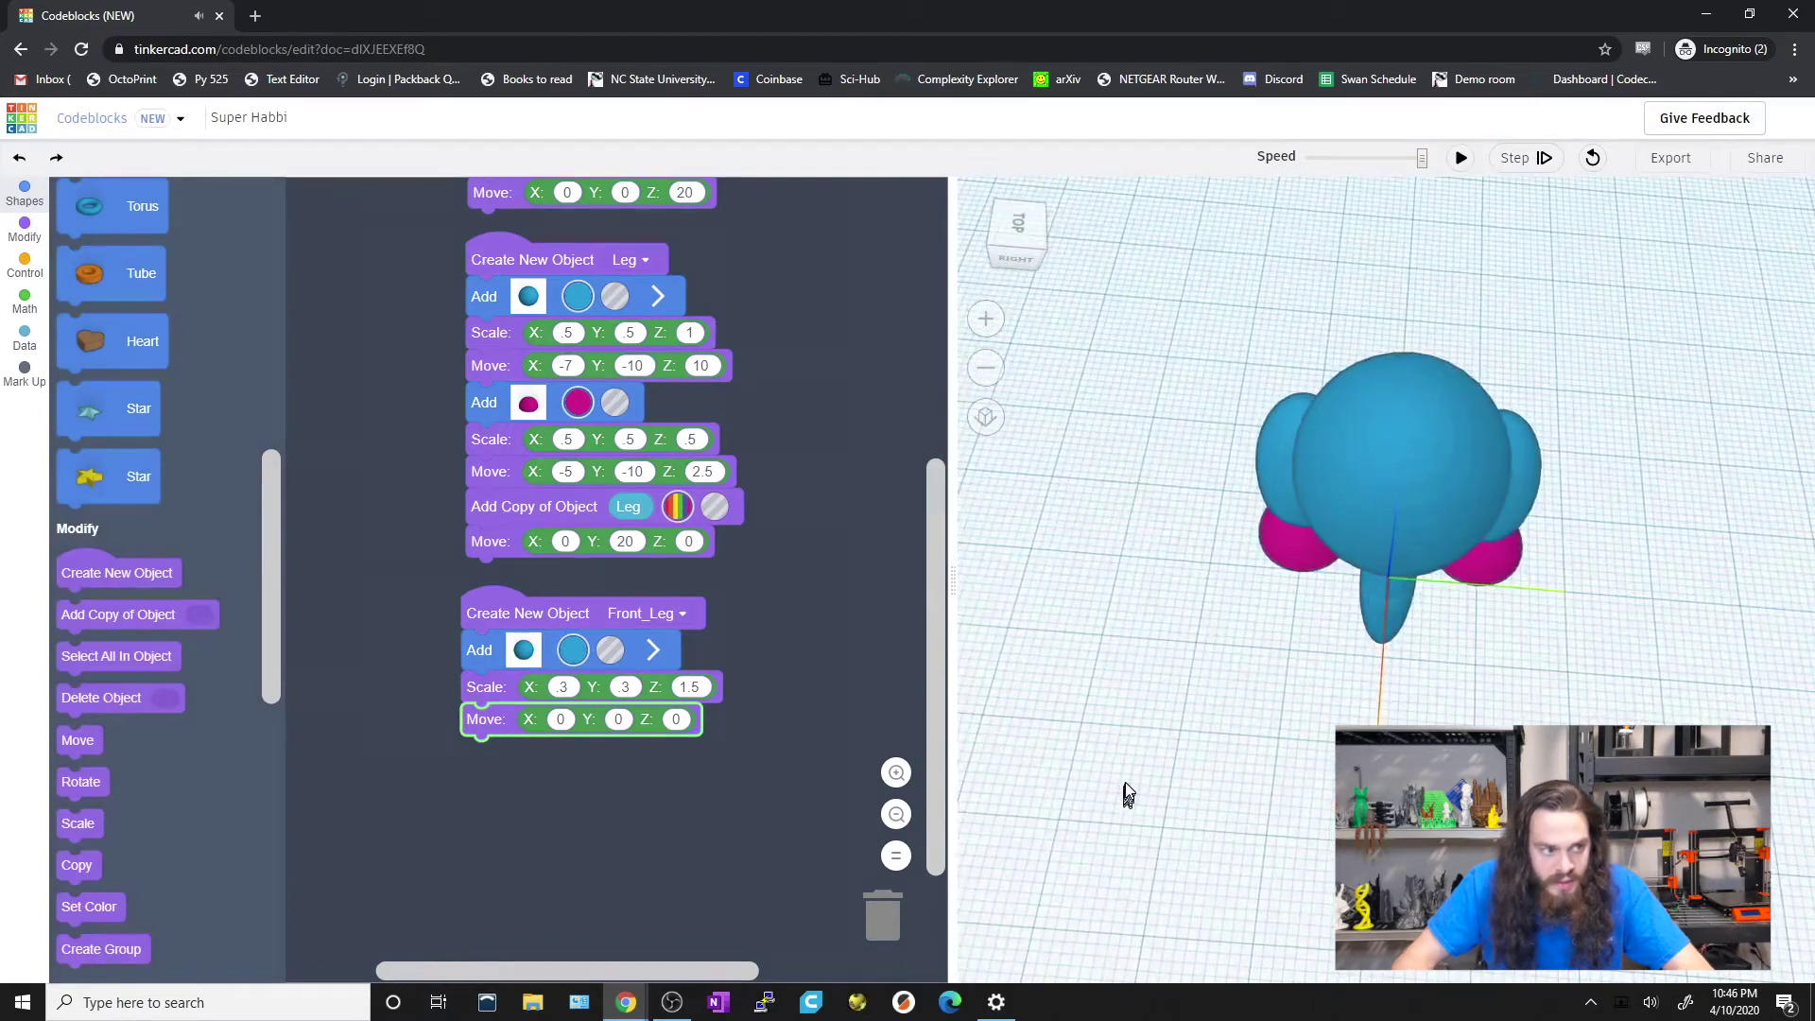
pyautogui.moveTo(1260, 748)
pyautogui.mouseDown(button='right')
pyautogui.moveTo(1264, 769)
pyautogui.moveTo(1269, 749)
pyautogui.mouseUp(button='right')
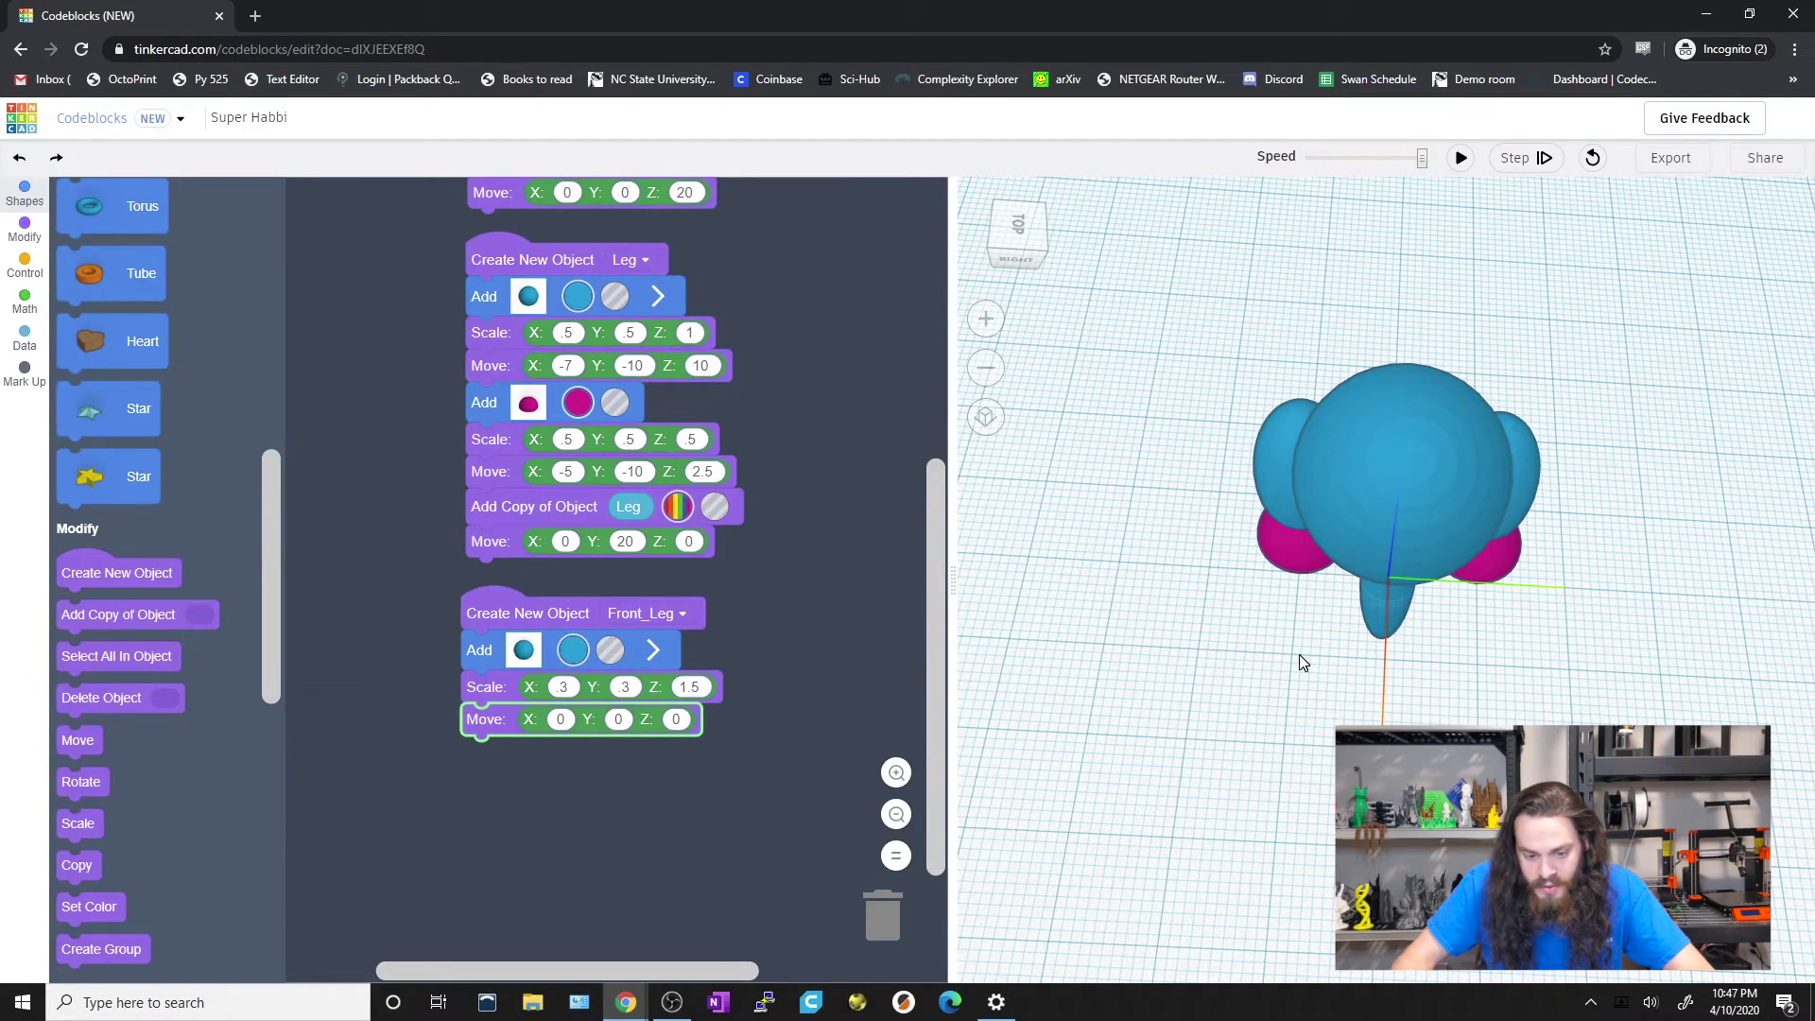
pyautogui.click(560, 718)
pyautogui.write('1')
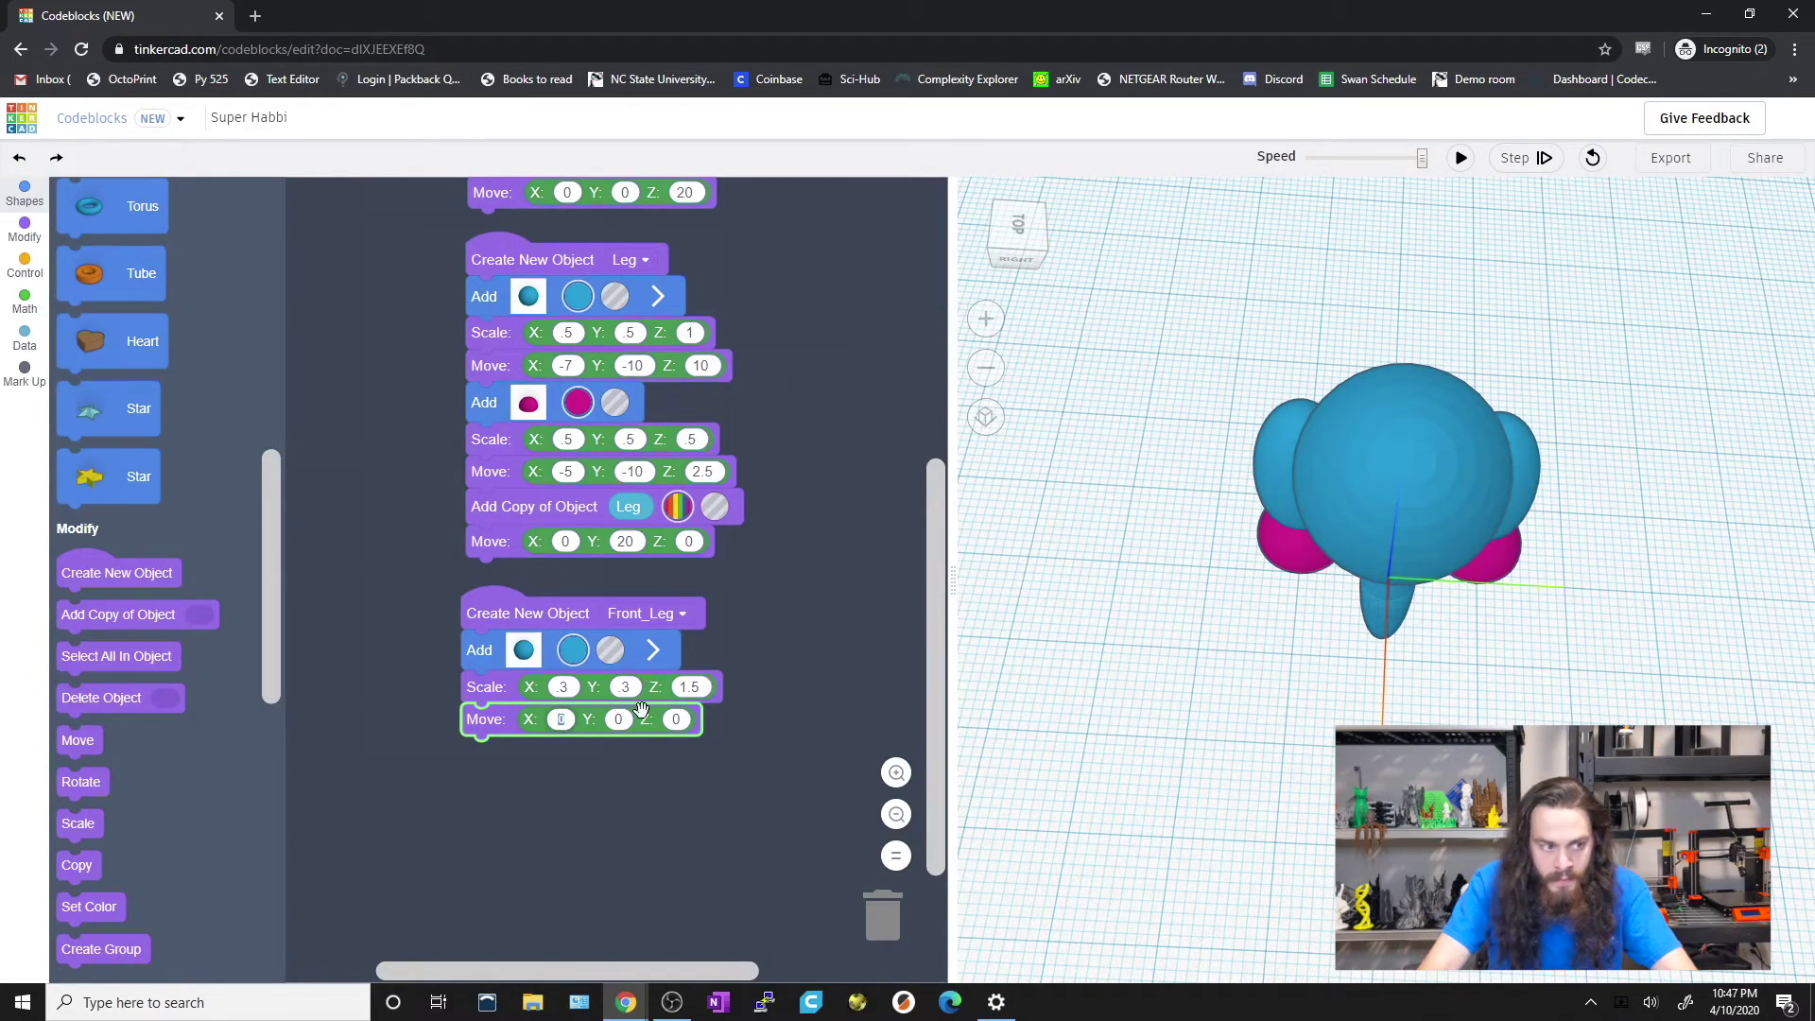
pyautogui.write('0')
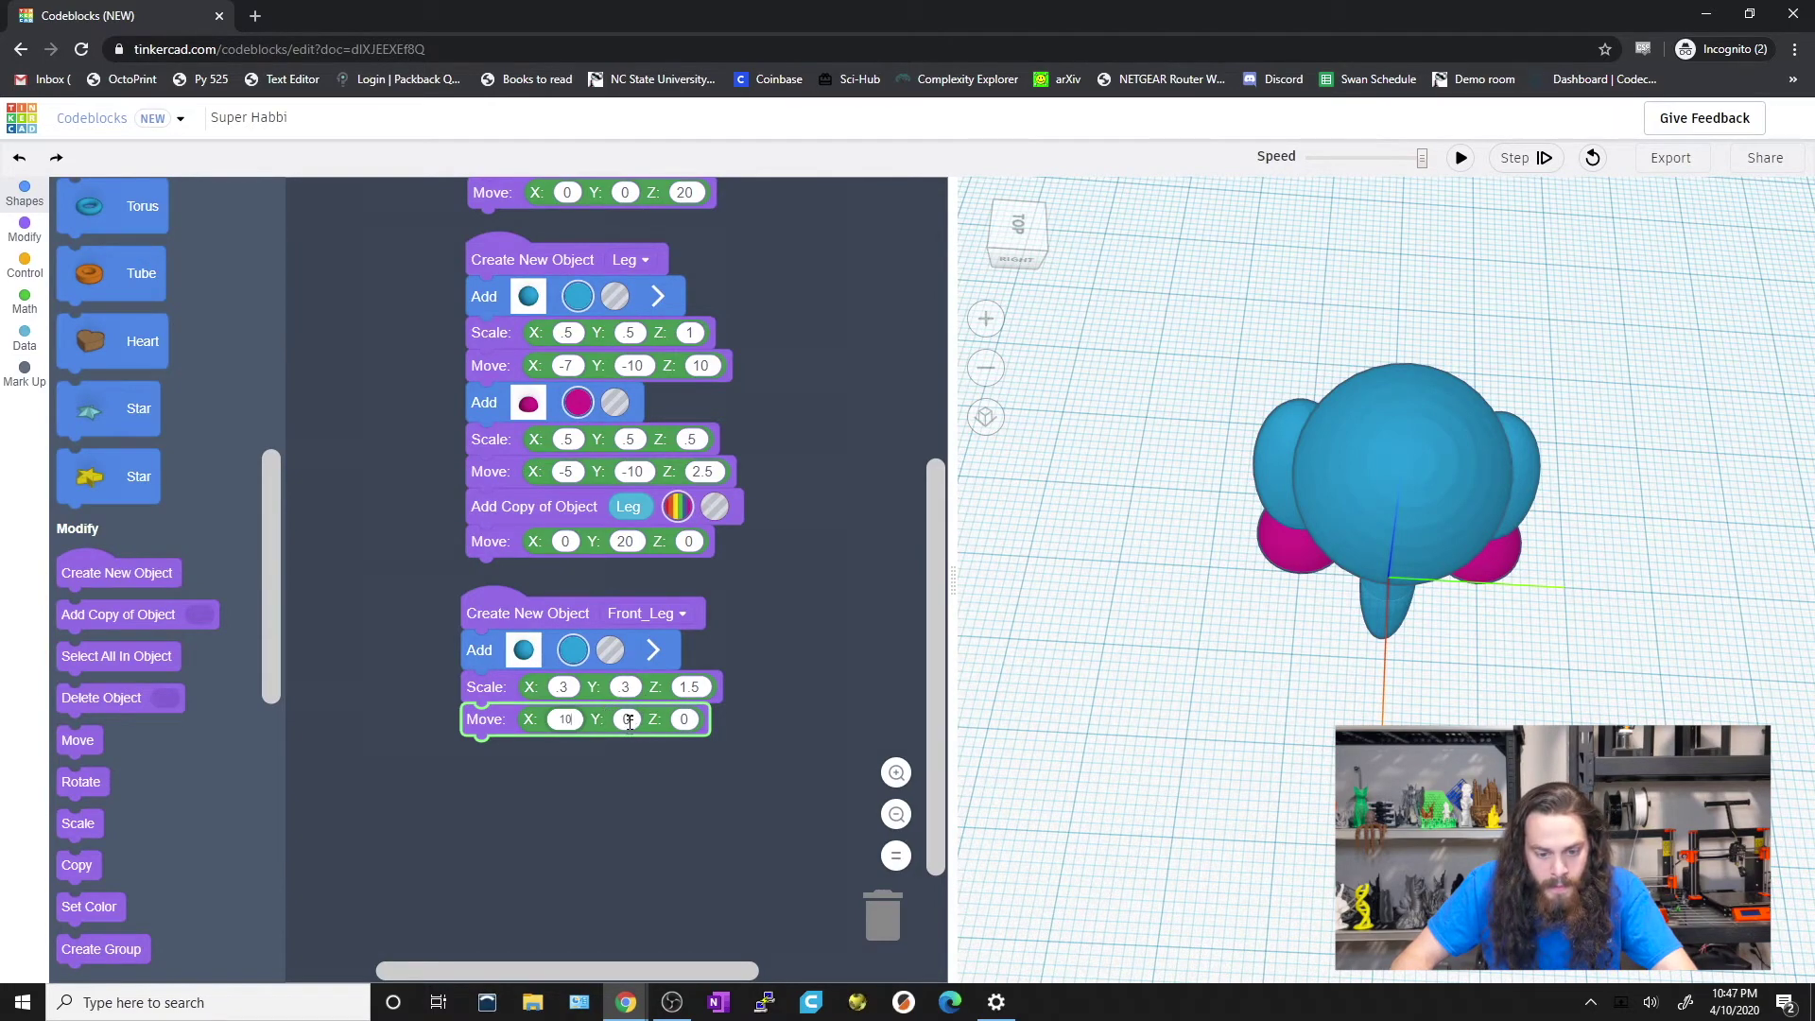
pyautogui.click(757, 676)
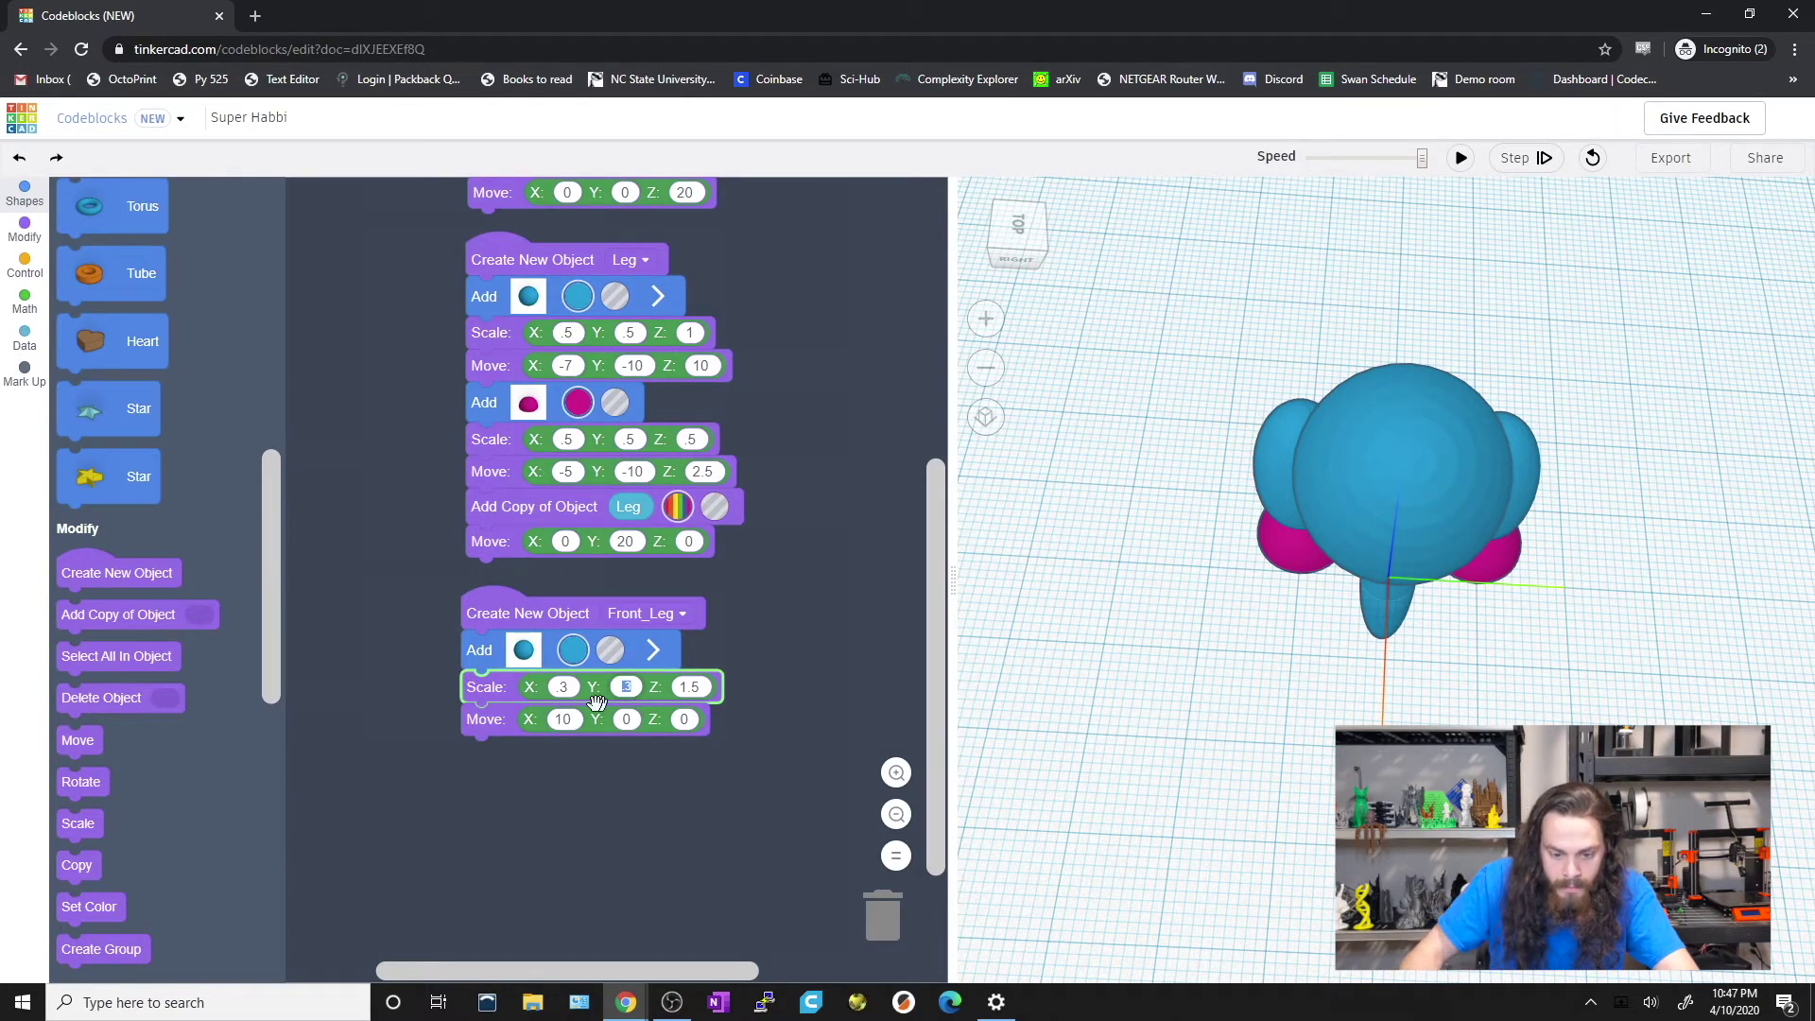
pyautogui.click(630, 718)
pyautogui.write('-10')
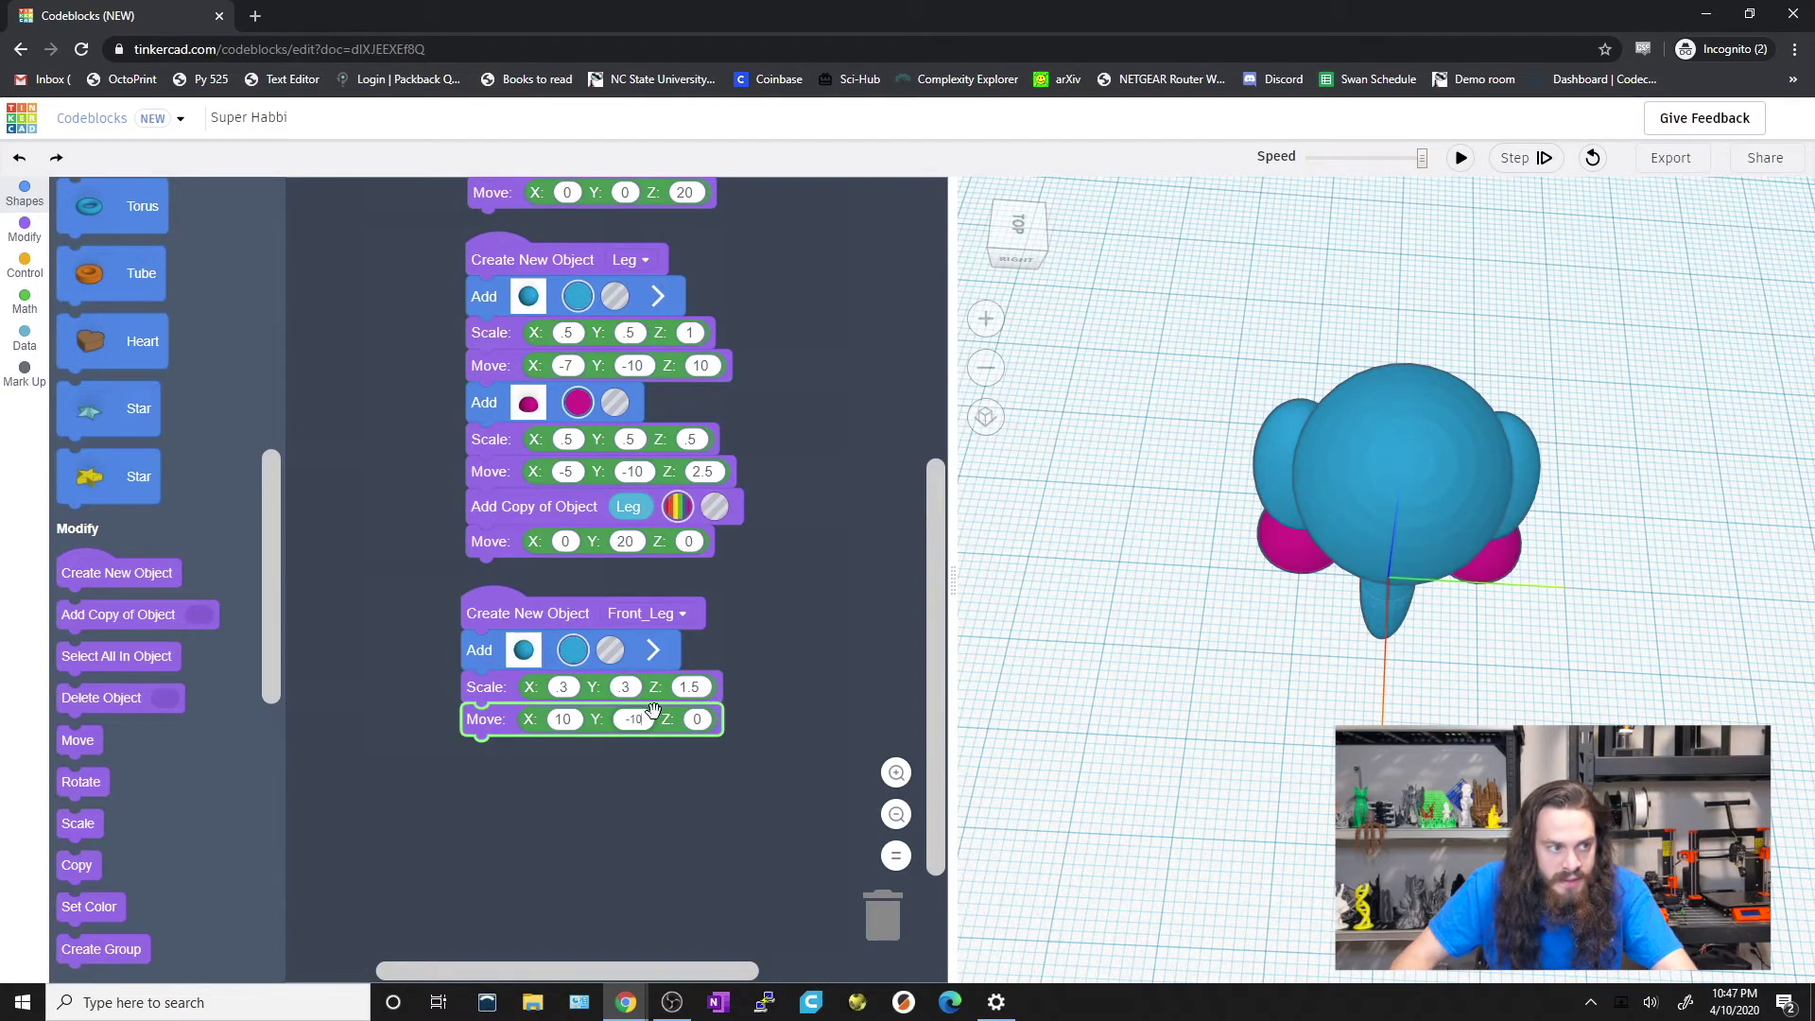
pyautogui.click(698, 718)
pyautogui.write('1')
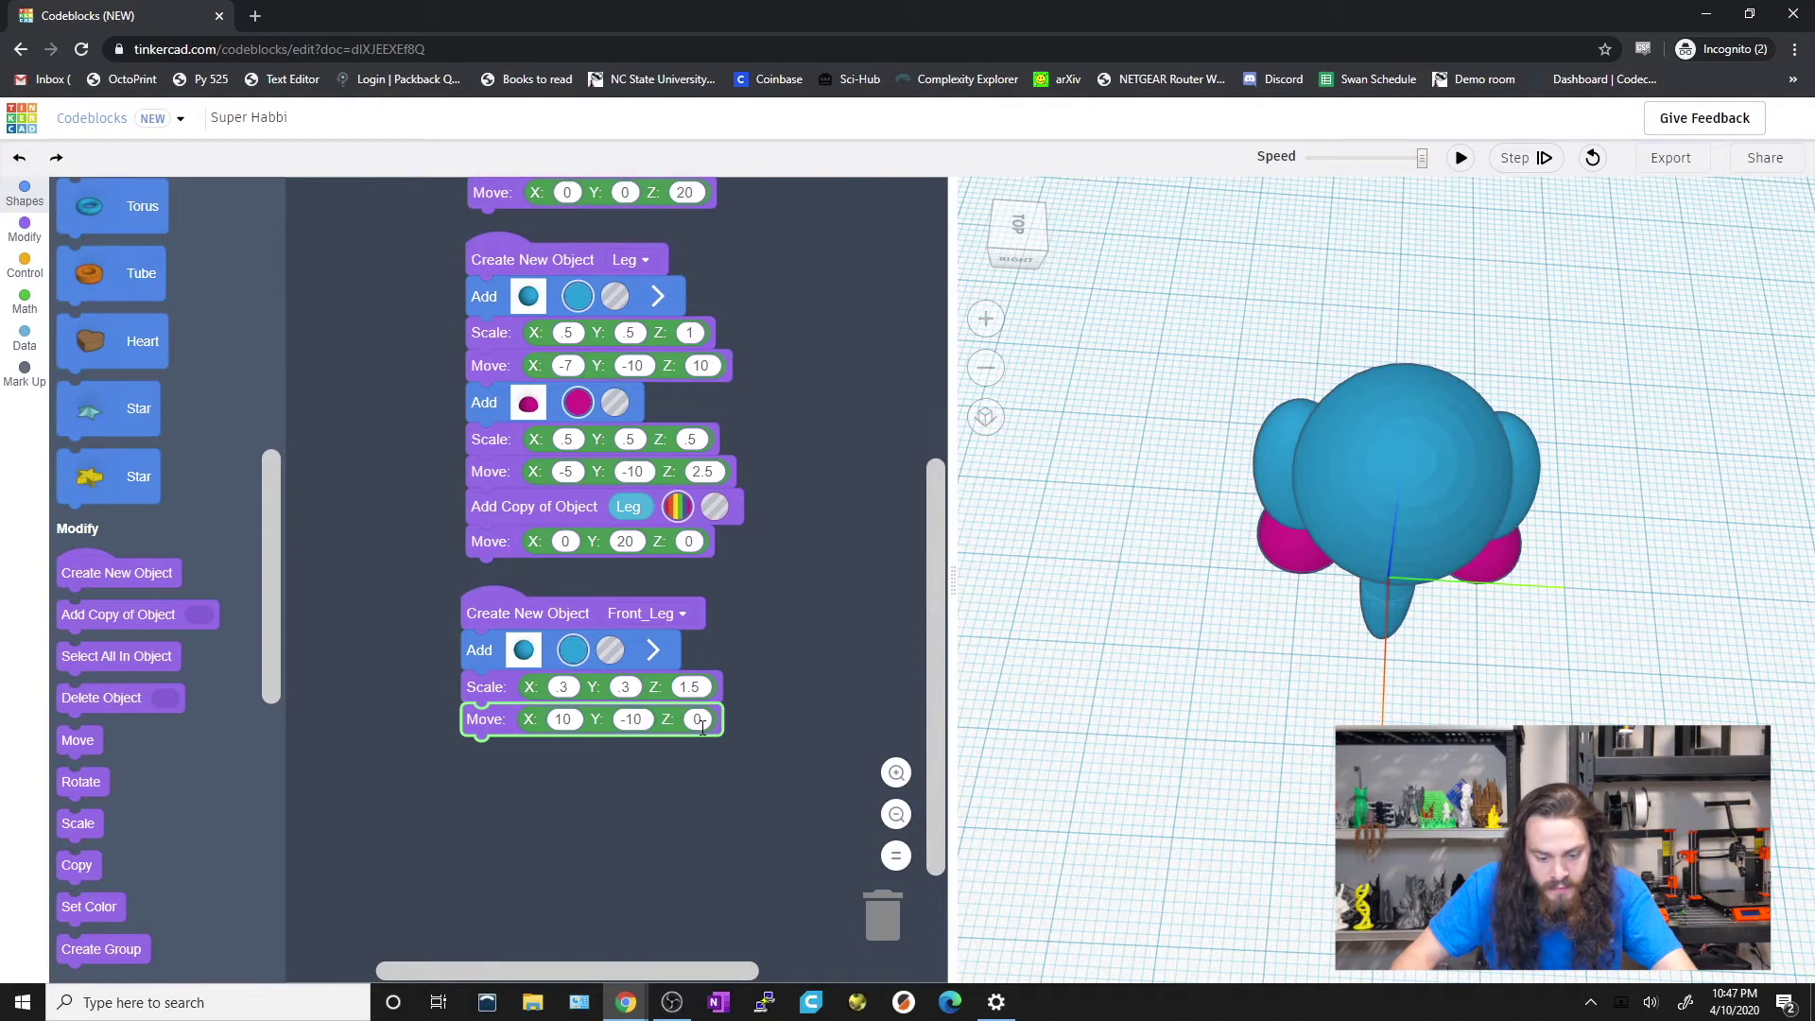
pyautogui.write('5')
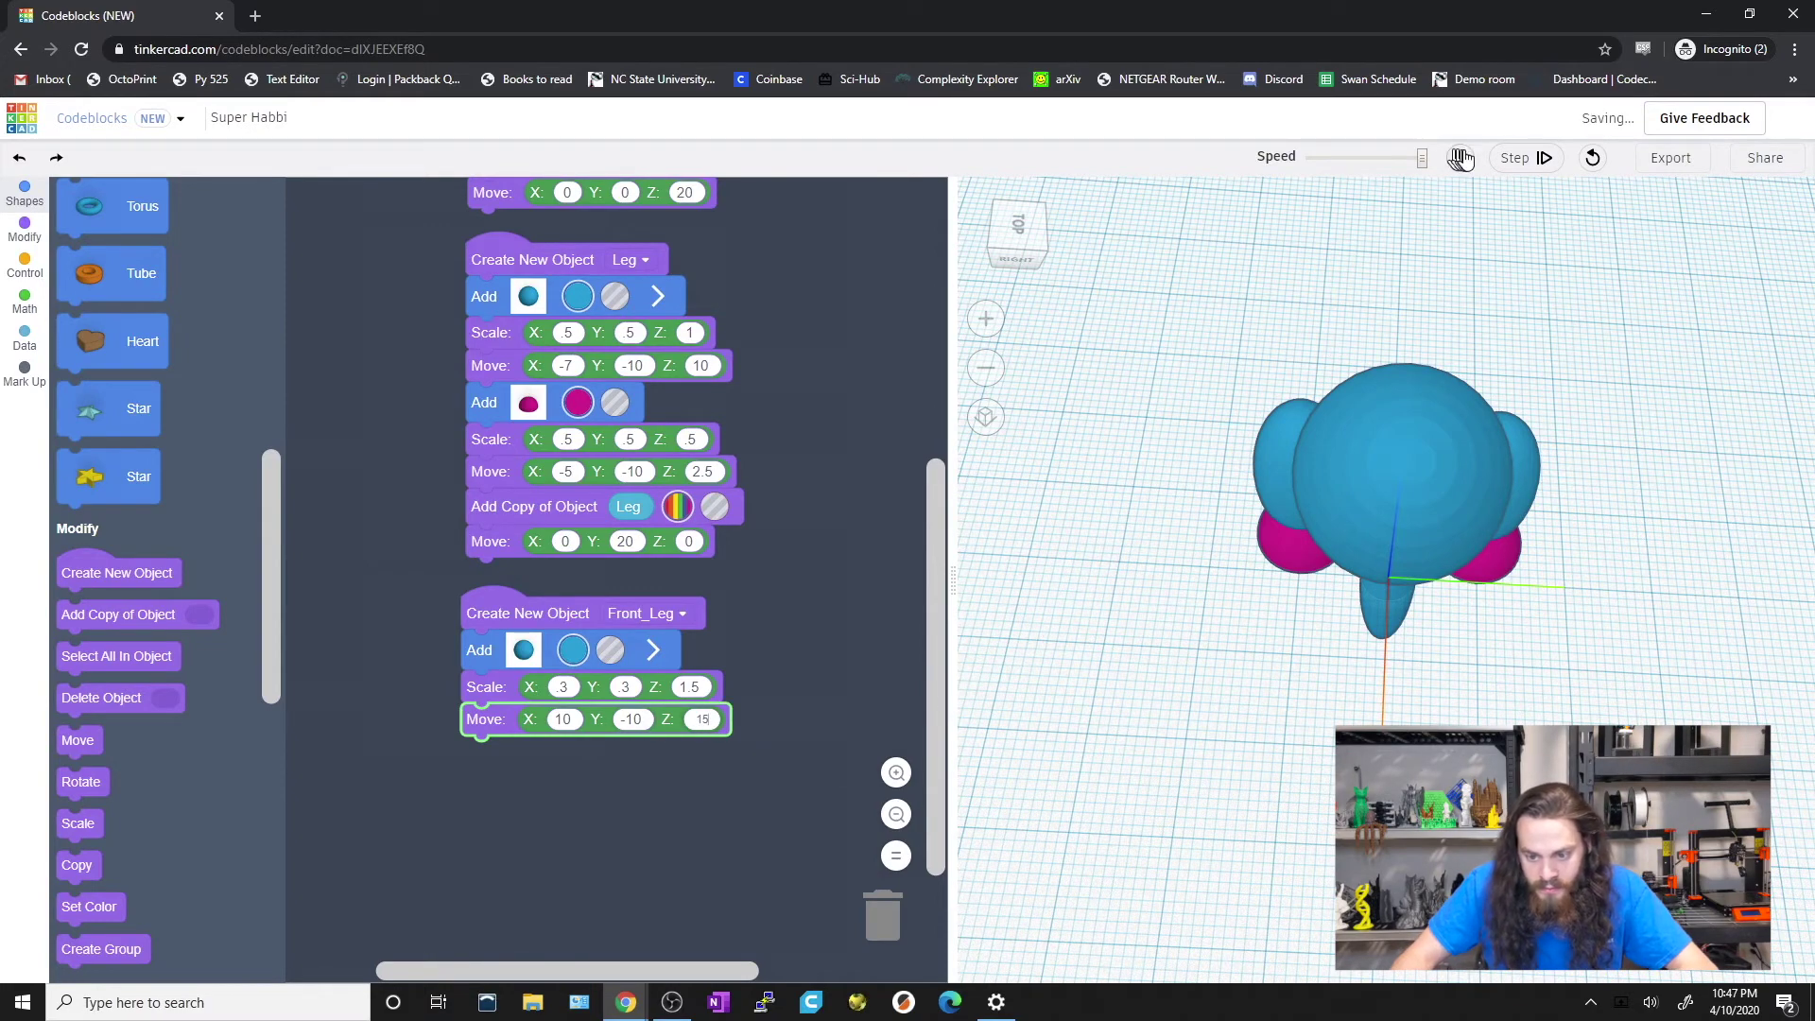
pyautogui.click(1460, 158)
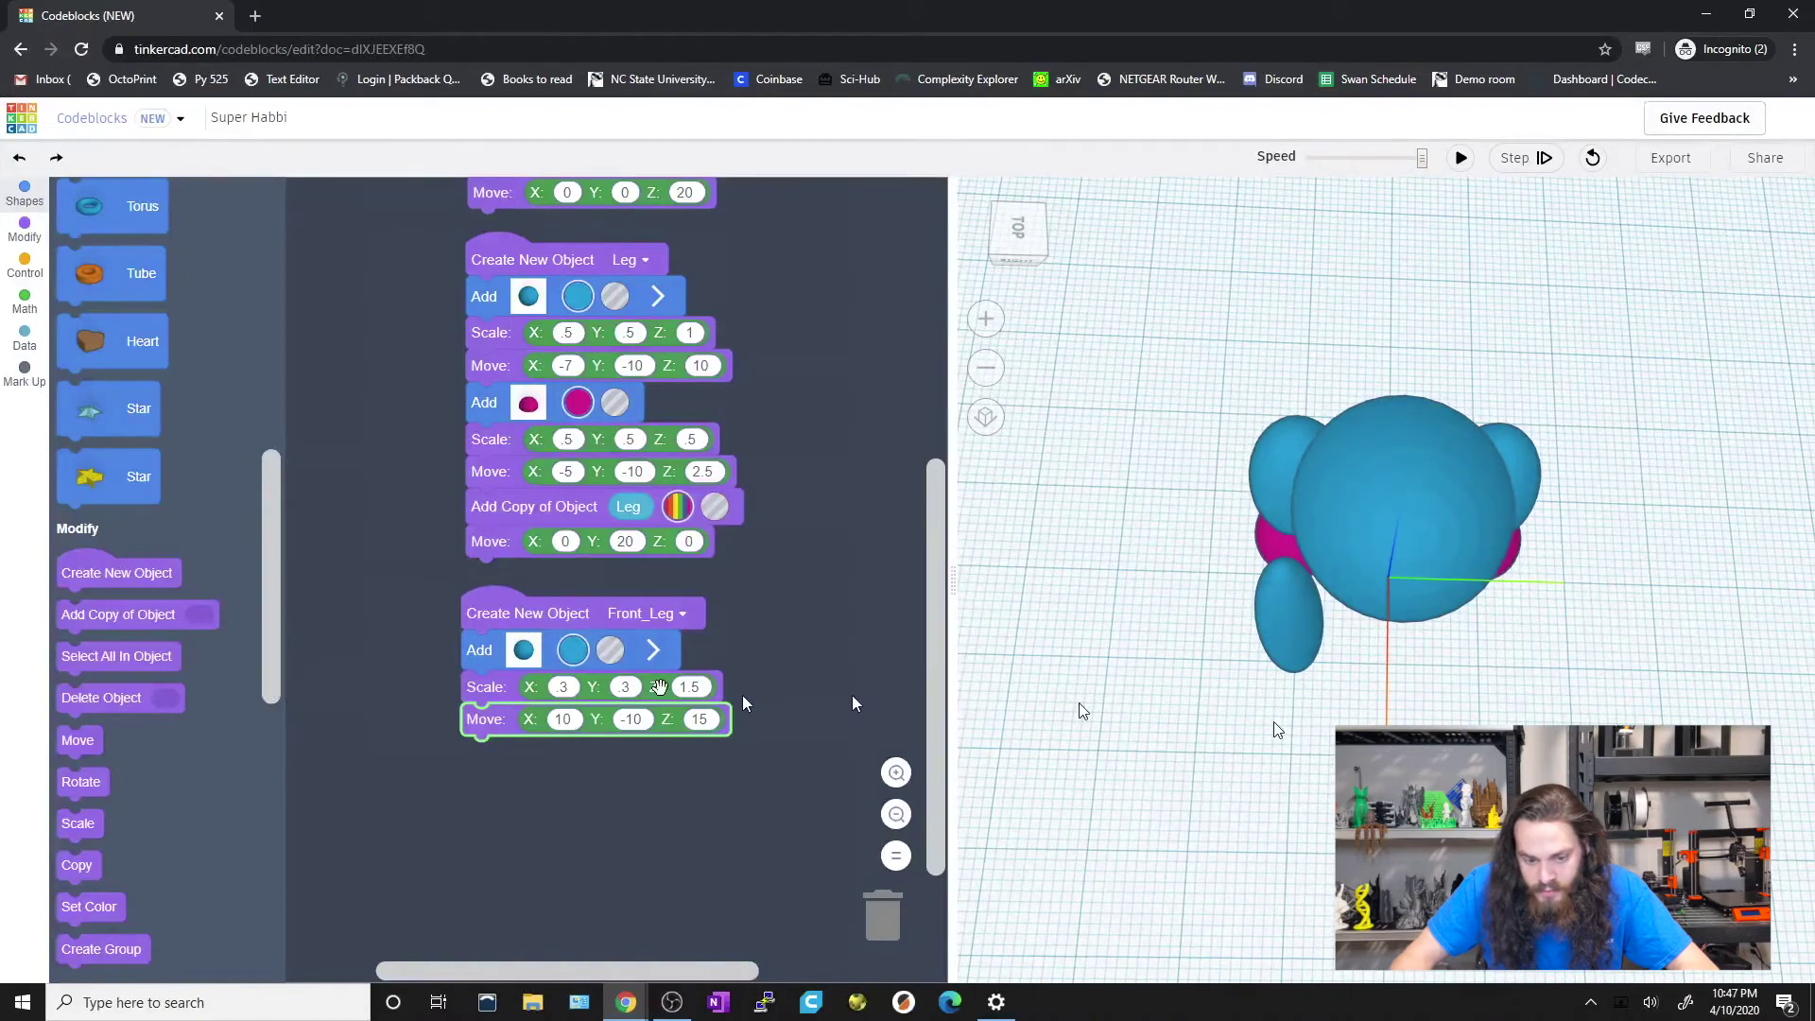
# Change the front leg's Y position to -7 and rebuild the model.
pyautogui.click(631, 720)
pyautogui.write('-7')
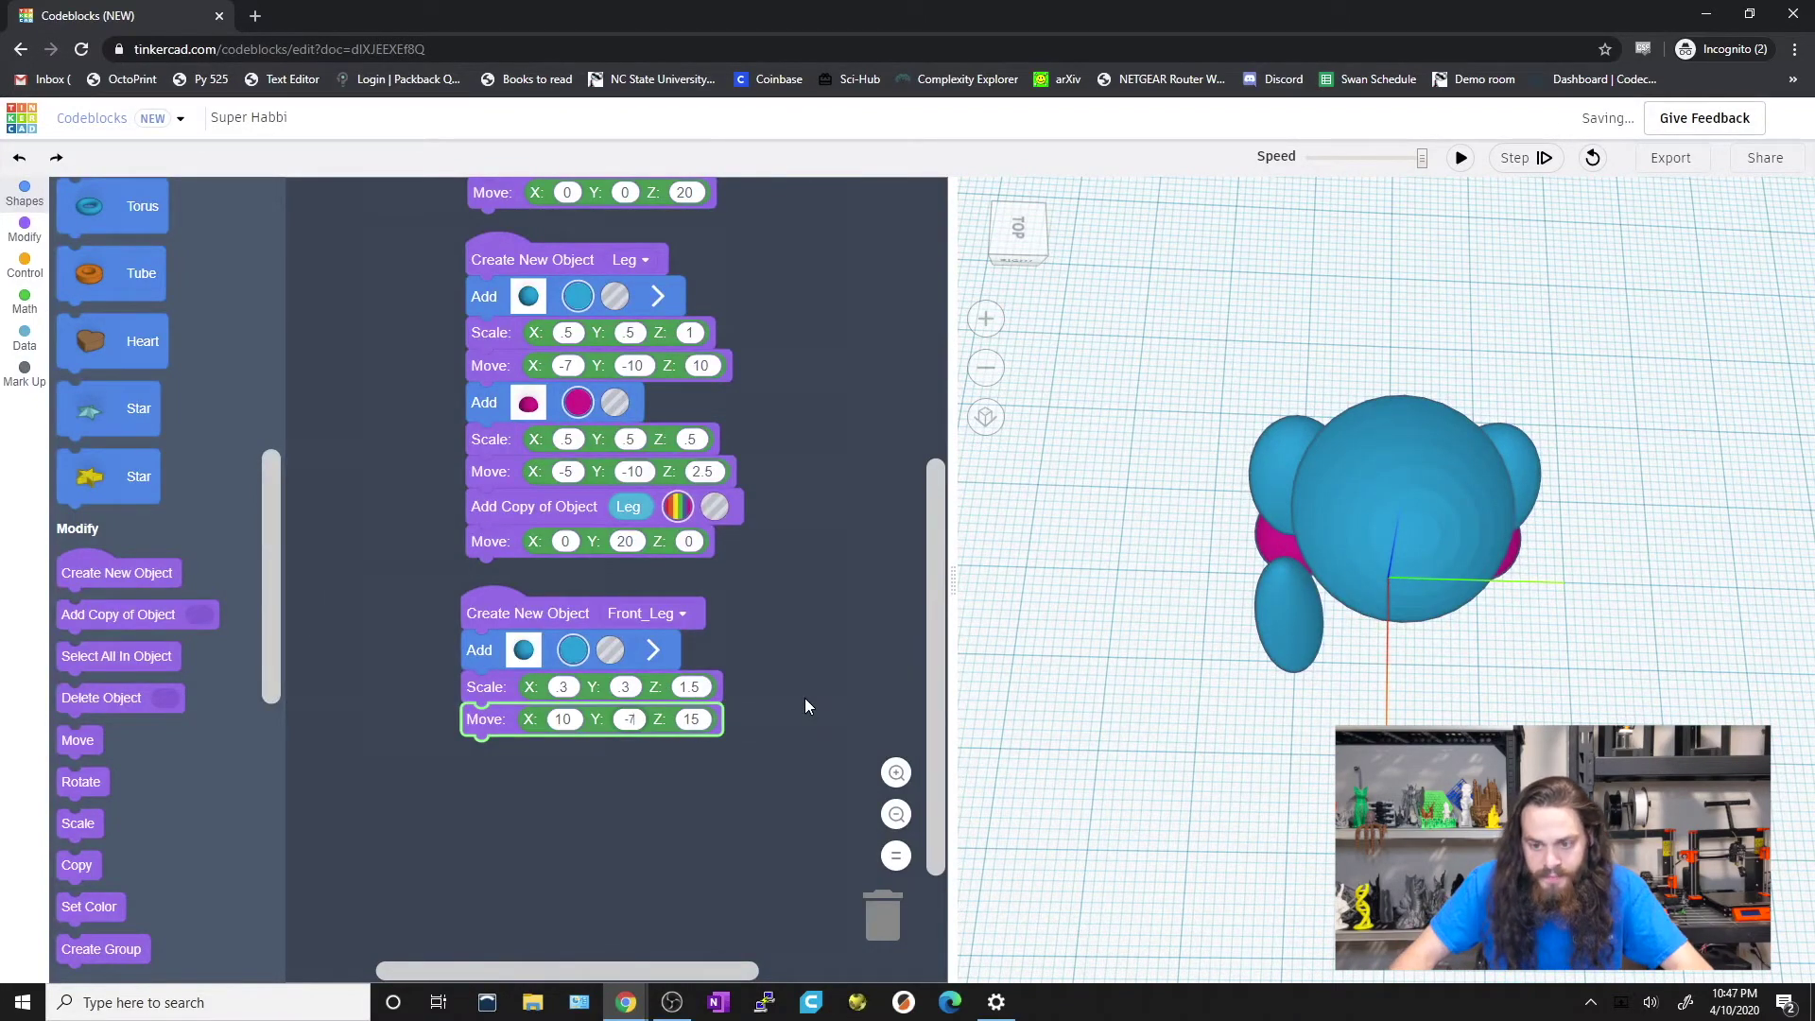
pyautogui.click(1462, 159)
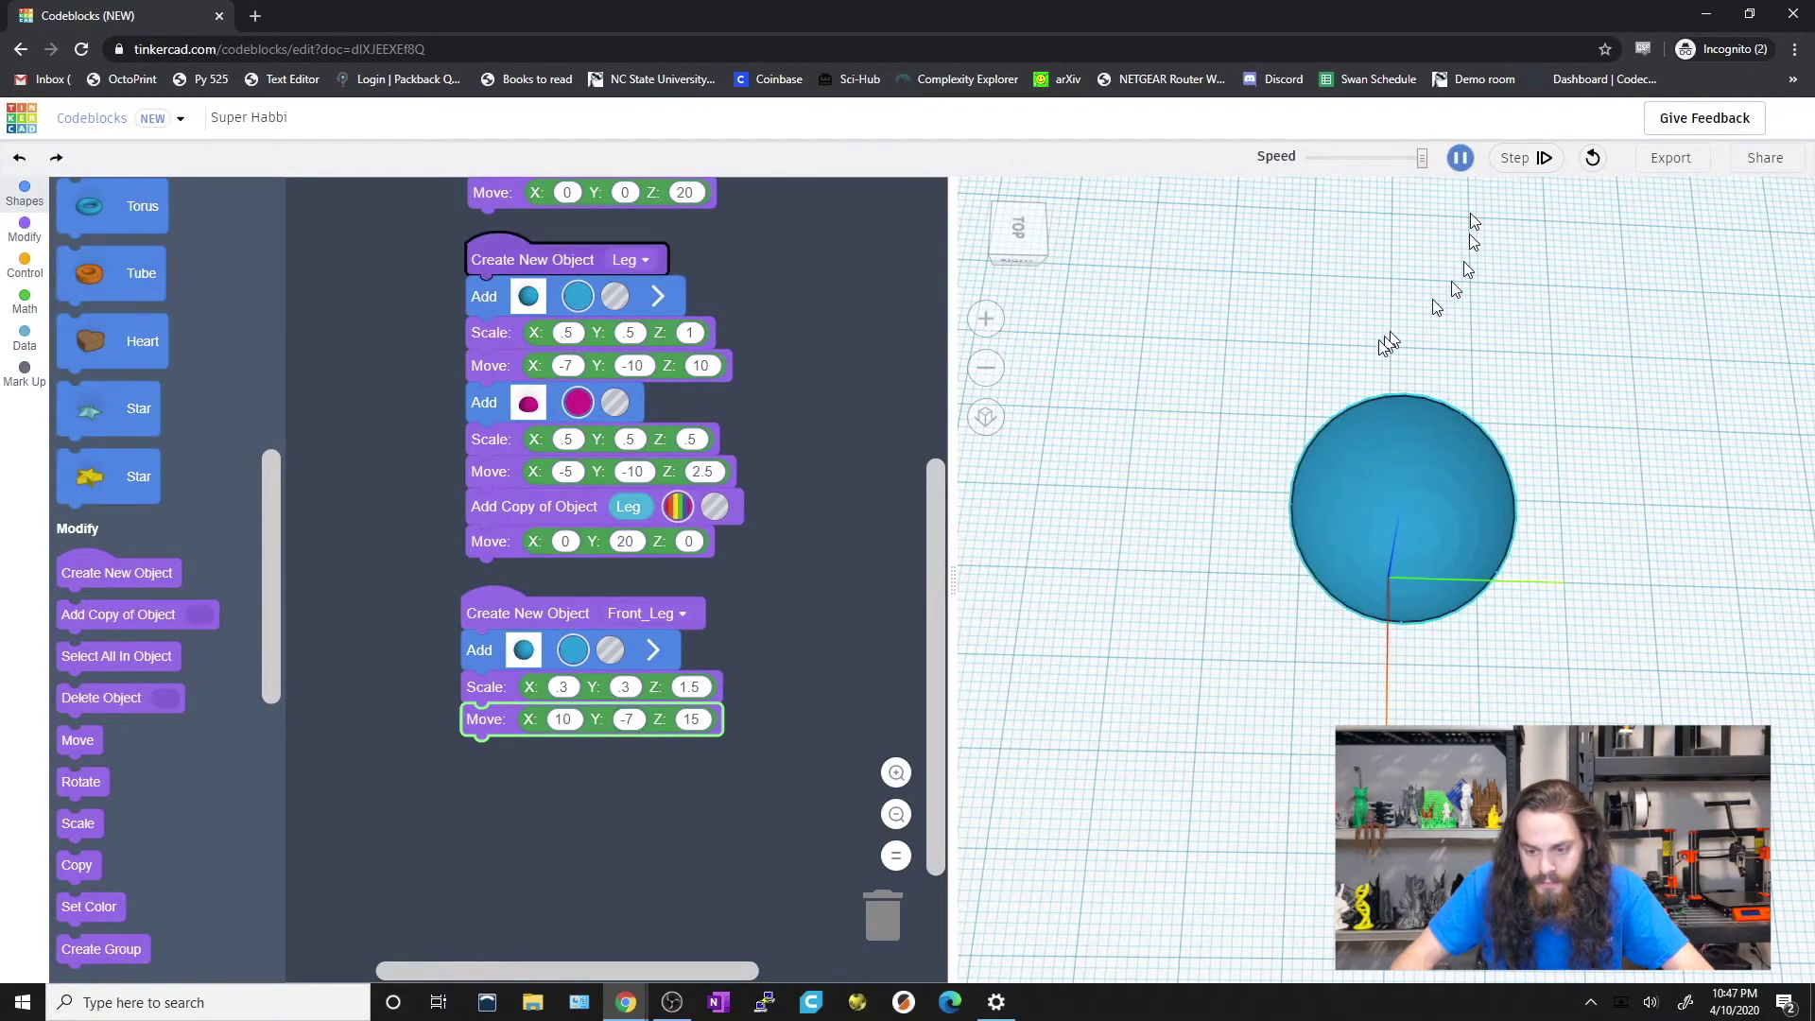
pyautogui.moveTo(1309, 728); pyautogui.dragTo(1377, 615, button='right')
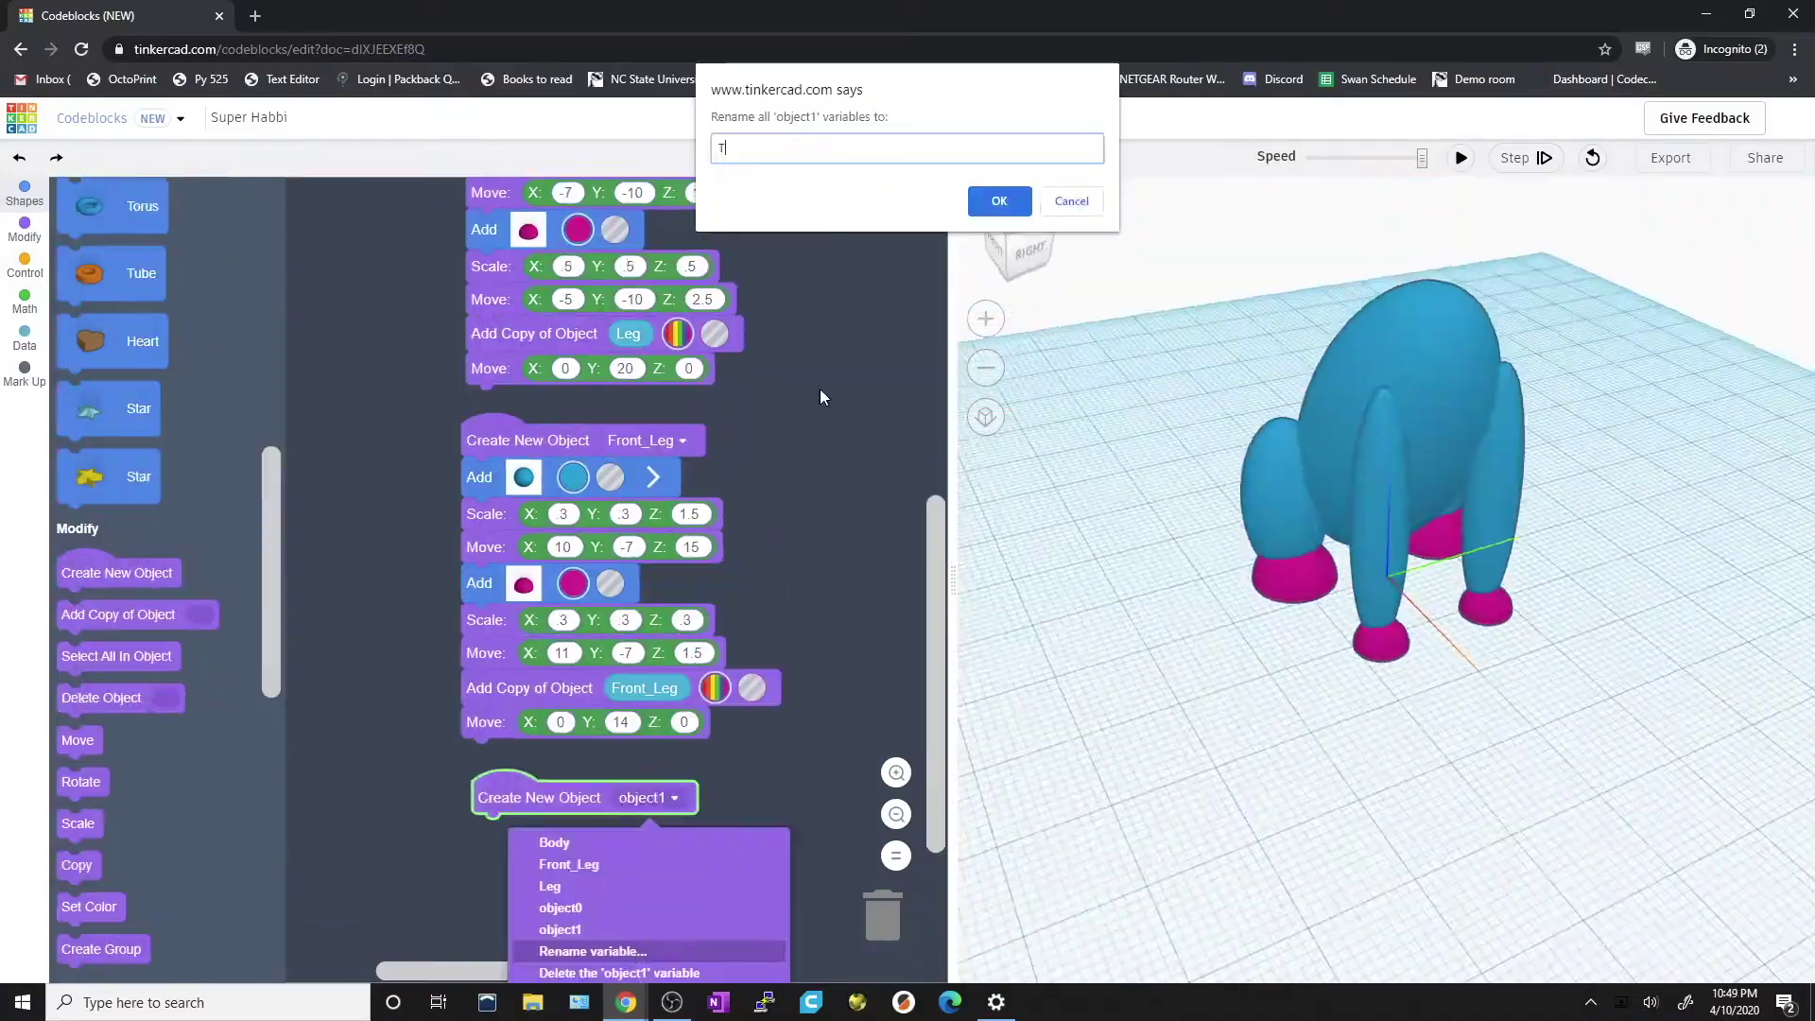
# Create a Tail object whose shape pieces are rotated, positioned and grouped into a curled tail.
pyautogui.write('Tail')
pyautogui.click(989, 198)
pyautogui.moveTo(142, 243); pyautogui.dragTo(365, 594)
pyautogui.moveTo(80, 785); pyautogui.dragTo(397, 614)
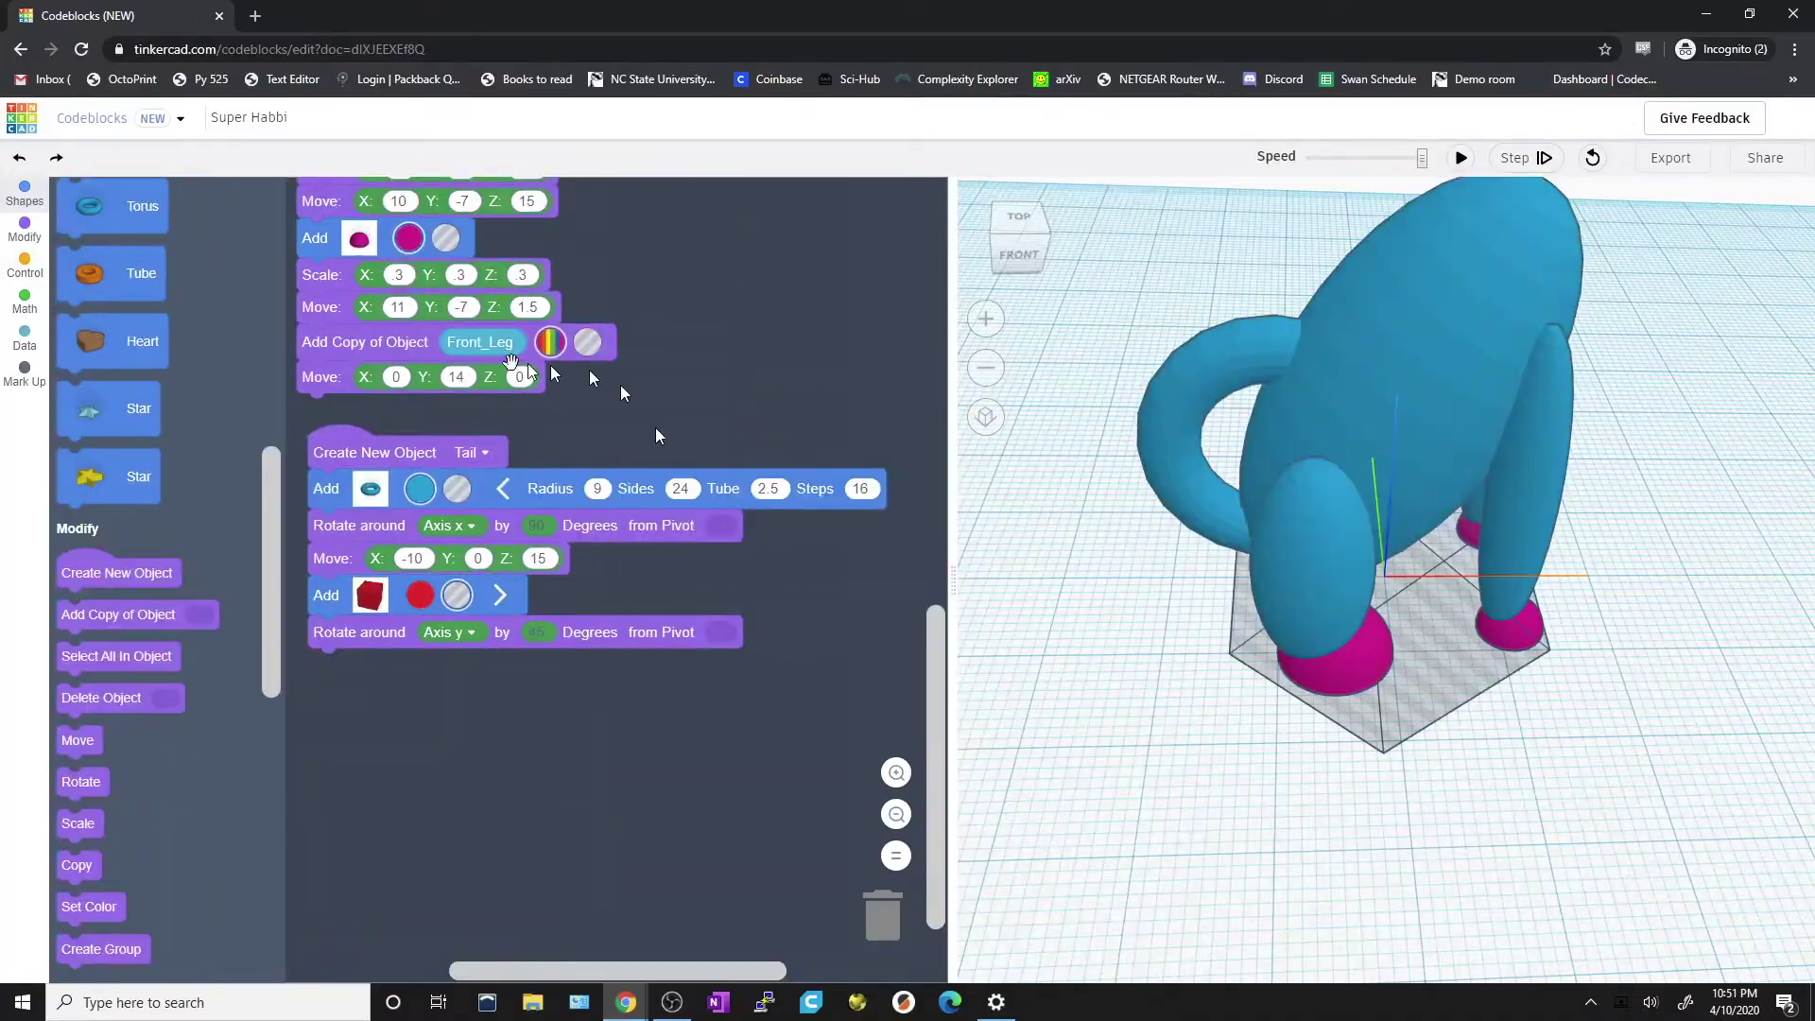
pyautogui.moveTo(101, 813); pyautogui.dragTo(378, 695)
# Build the Head with purple cone ears, copied red box whiskers and a white sphere eye.
pyautogui.moveTo(78, 646); pyautogui.dragTo(404, 770)
pyautogui.moveTo(89, 515); pyautogui.dragTo(473, 813)
pyautogui.moveTo(89, 246); pyautogui.dragTo(482, 631)
pyautogui.moveTo(73, 676); pyautogui.dragTo(359, 694)
pyautogui.moveTo(482, 631); pyautogui.dragTo(454, 662)
pyautogui.moveTo(77, 740); pyautogui.dragTo(440, 726)
pyautogui.moveTo(1503, 539); pyautogui.dragTo(1561, 262, button='right')
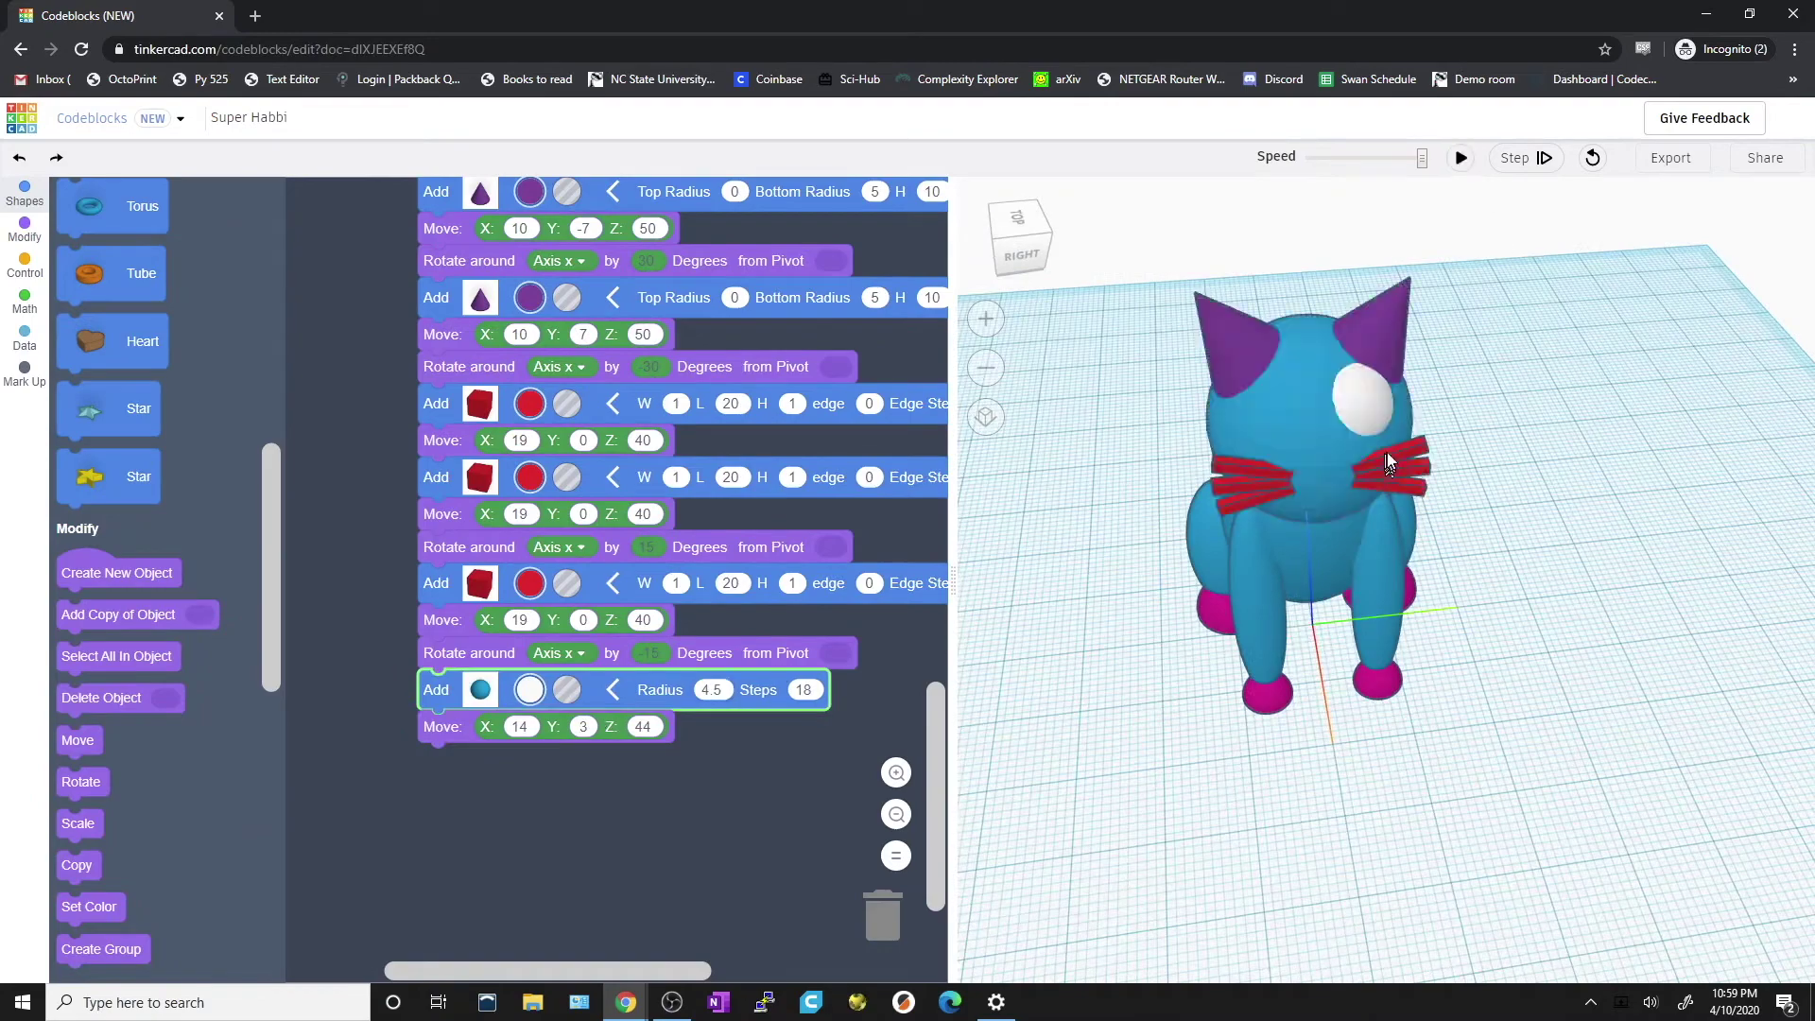
pyautogui.scroll(-3, 443, 757)
pyautogui.moveTo(1597, 716); pyautogui.dragTo(1446, 723, button='right')
pyautogui.scroll(3, 1386, 598)
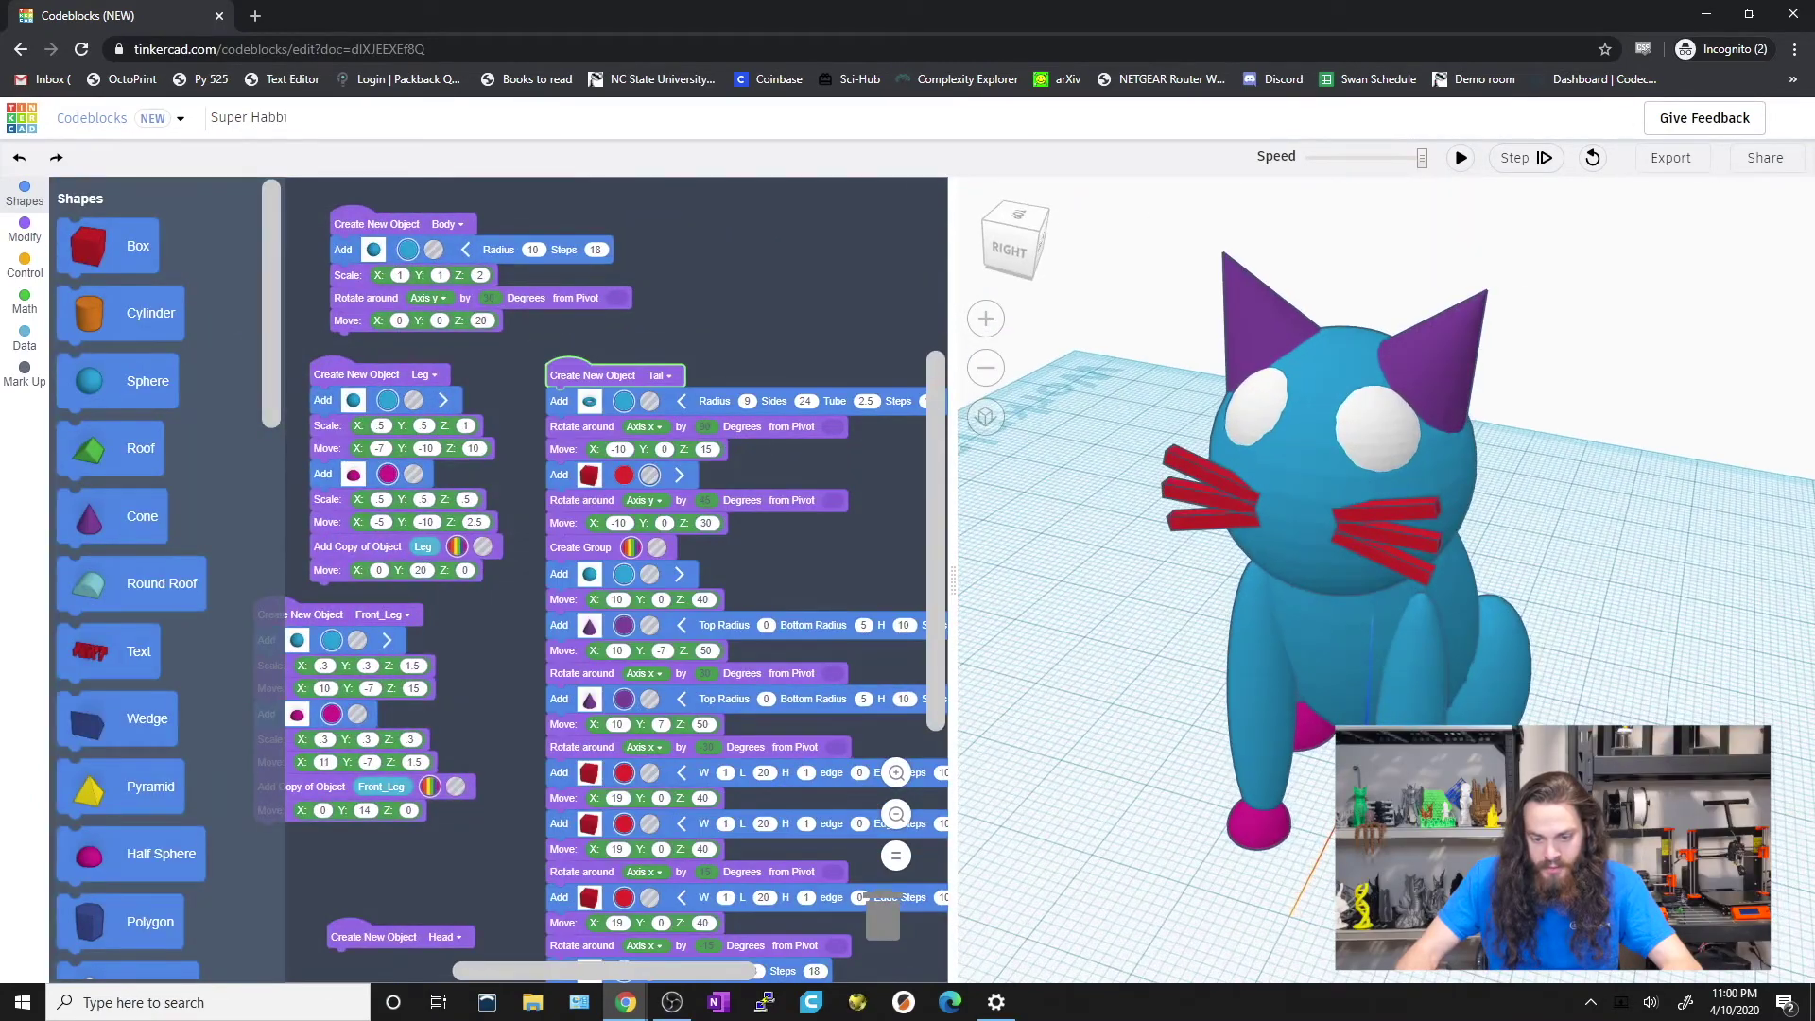
# Reset to Home view, widen the 3D preview, and start retyping the project title as 'Th'.
pyautogui.click(1018, 249)
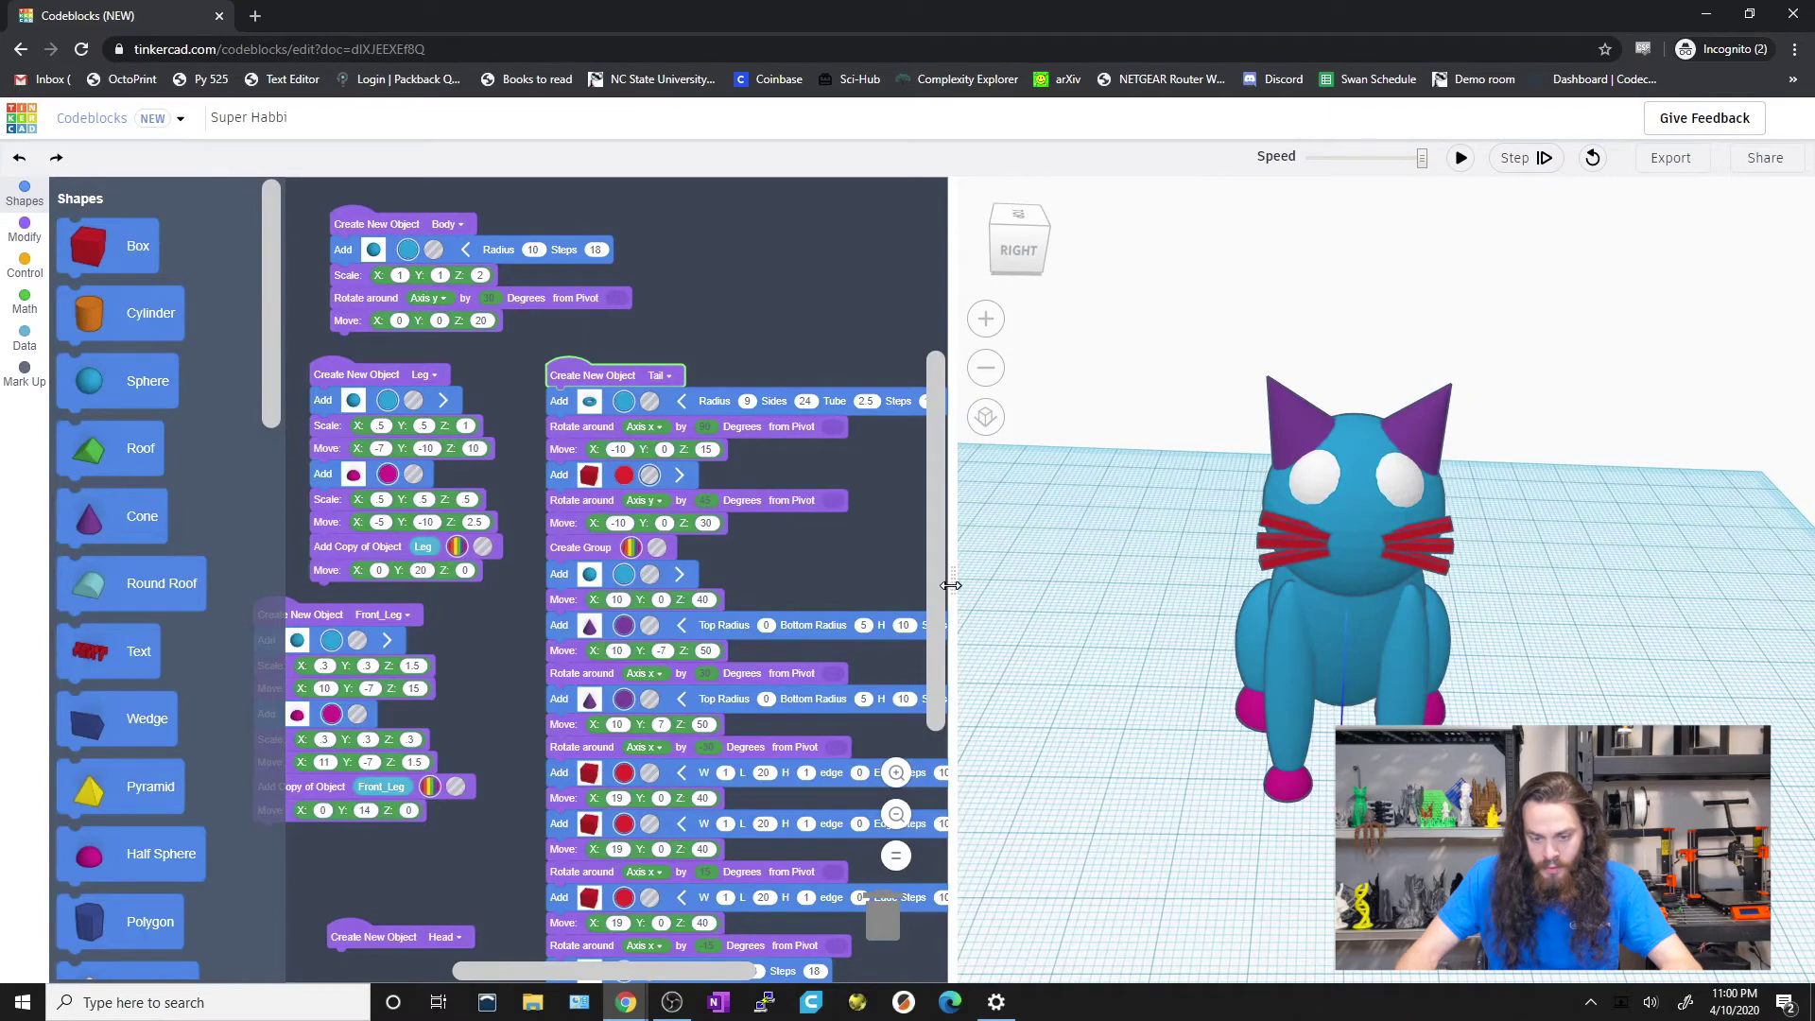
pyautogui.moveTo(951, 586); pyautogui.dragTo(771, 586)
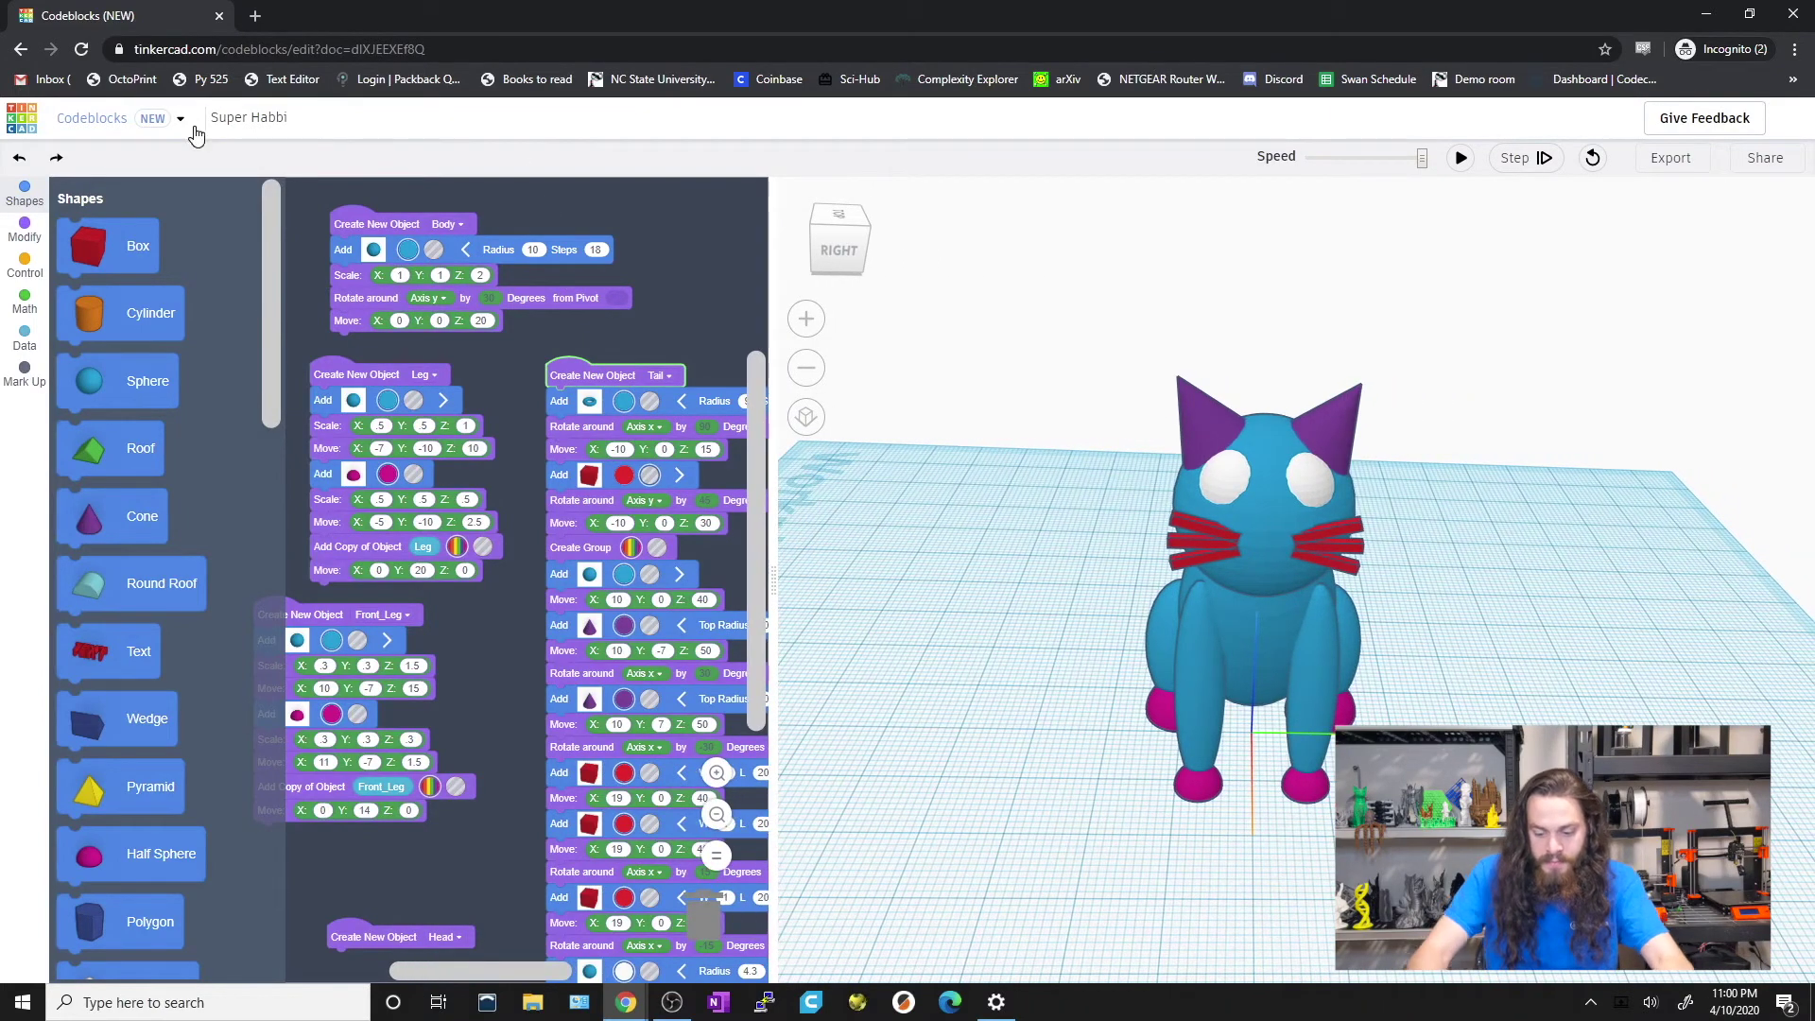
pyautogui.click(246, 118)
pyautogui.write('Th')
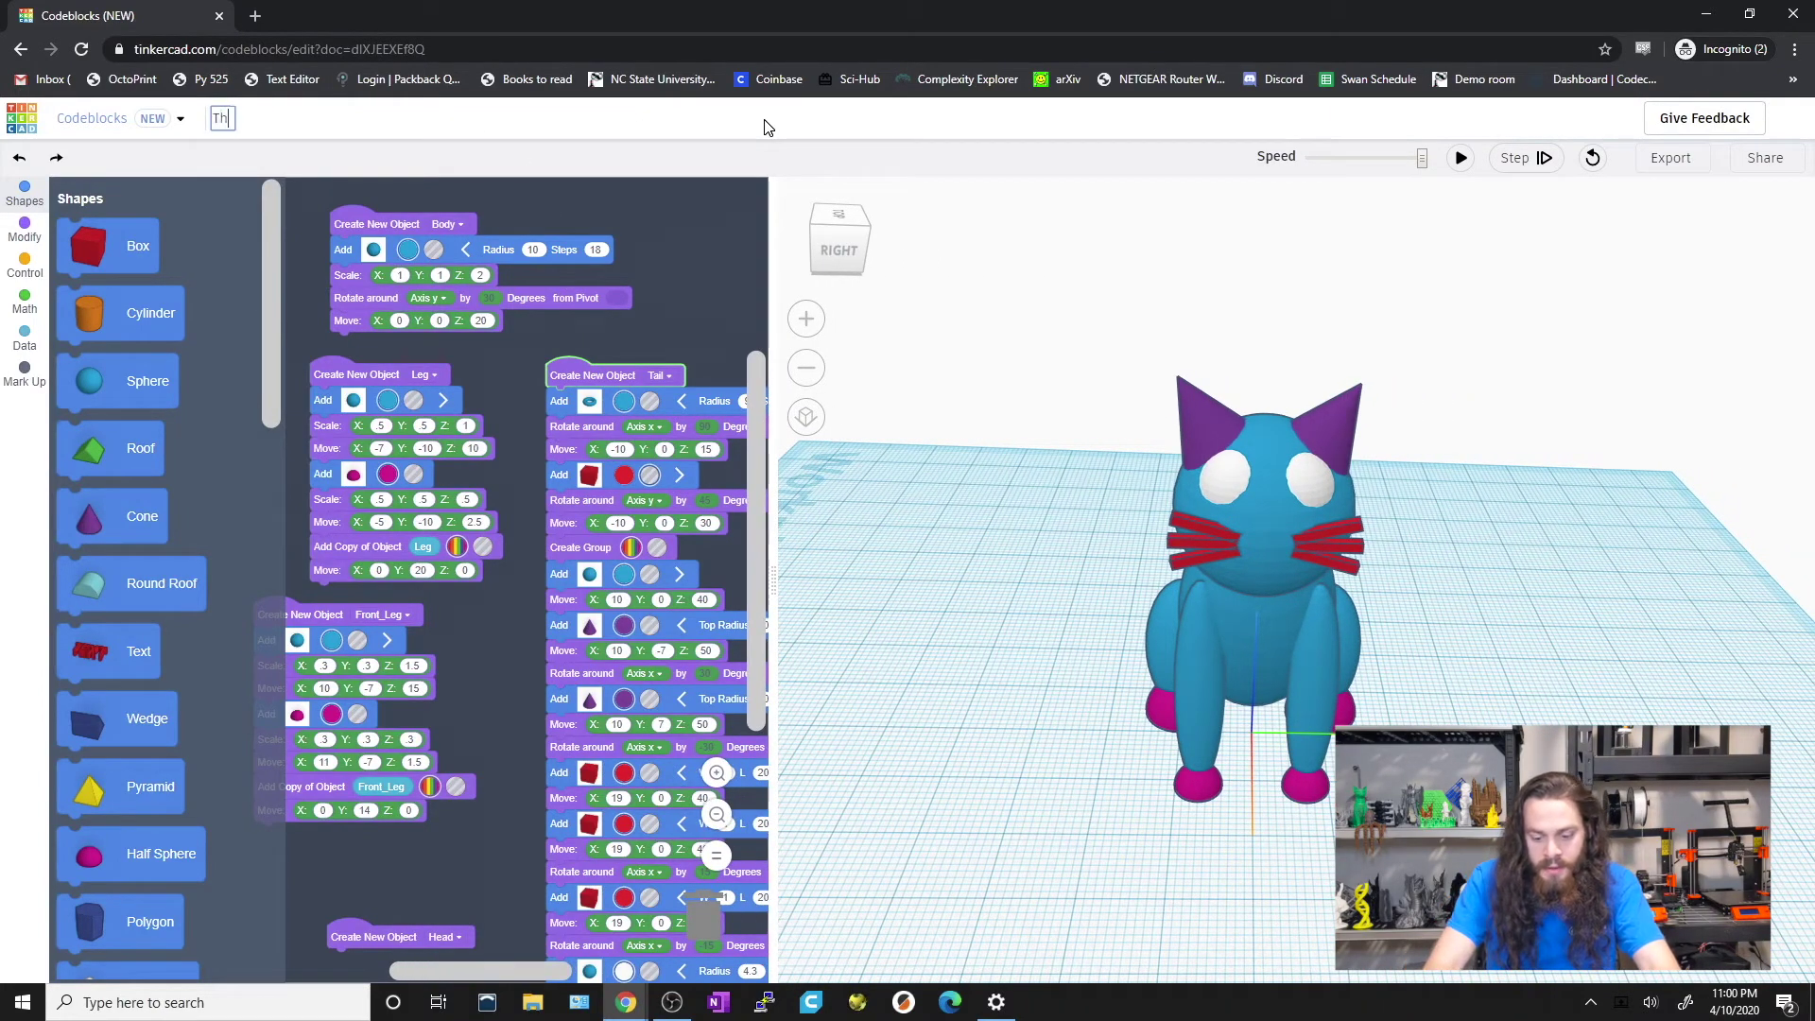